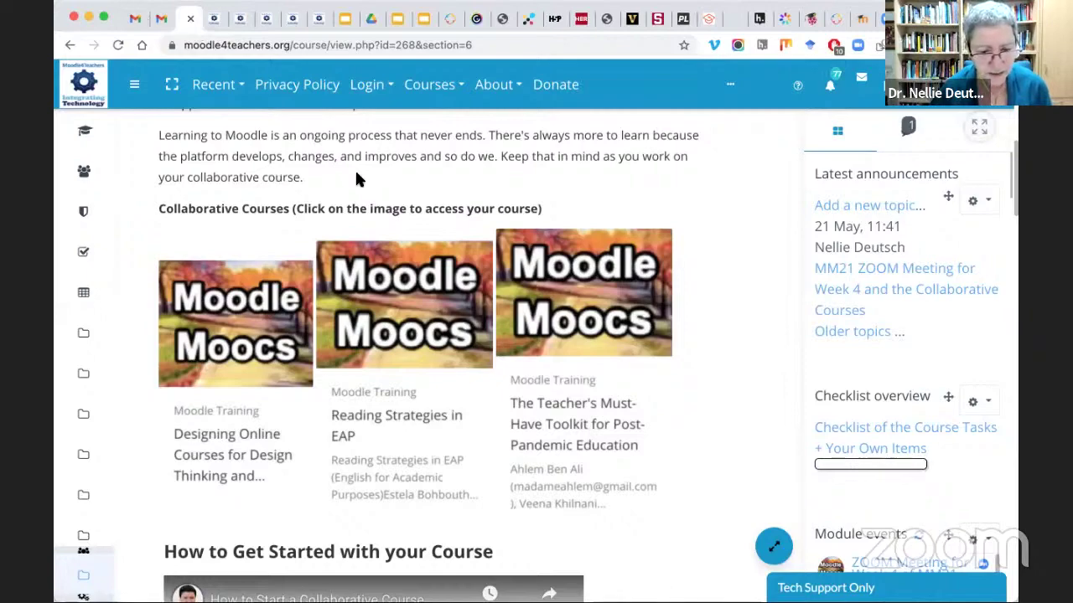
Step: Scroll back up through the MM21 Collaborative Courses week 4 team-design instructions and course links
{"action": "scroll", "coordinate": [355, 179], "scroll_direction": "up", "scroll_amount": 2}
{"action": "scroll", "coordinate": [355, 179], "scroll_direction": "up", "scroll_amount": 7}
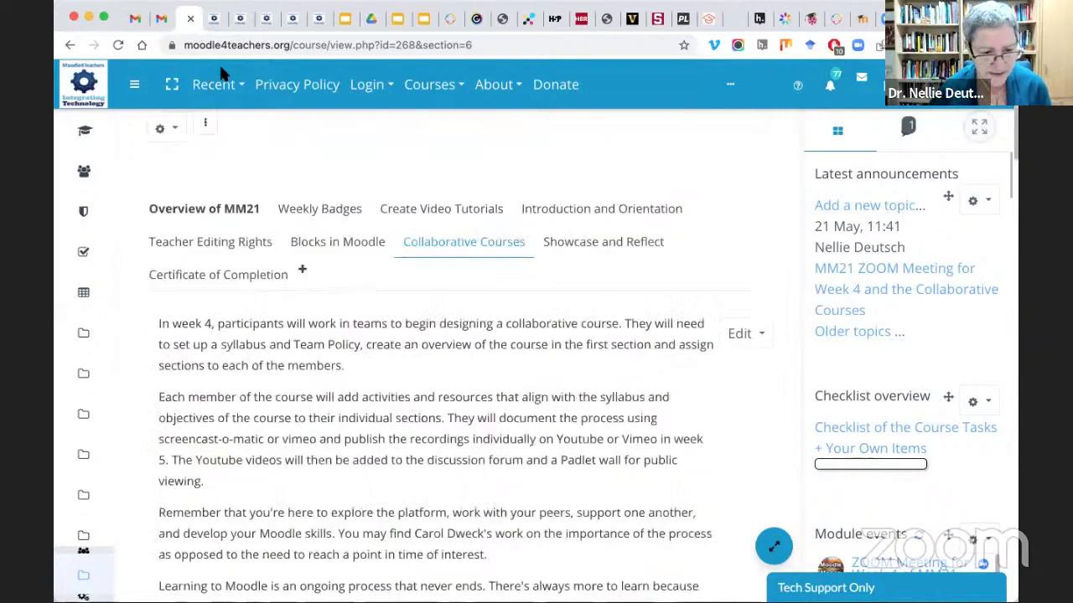
Step: Go to Moodle MOOC 21 (MM21) via Recent, then to the Moodle Training category's 10 courses
{"action": "scroll", "coordinate": [232, 87], "scroll_direction": "down", "scroll_amount": 1}
{"action": "left_click", "coordinate": [217, 85]}
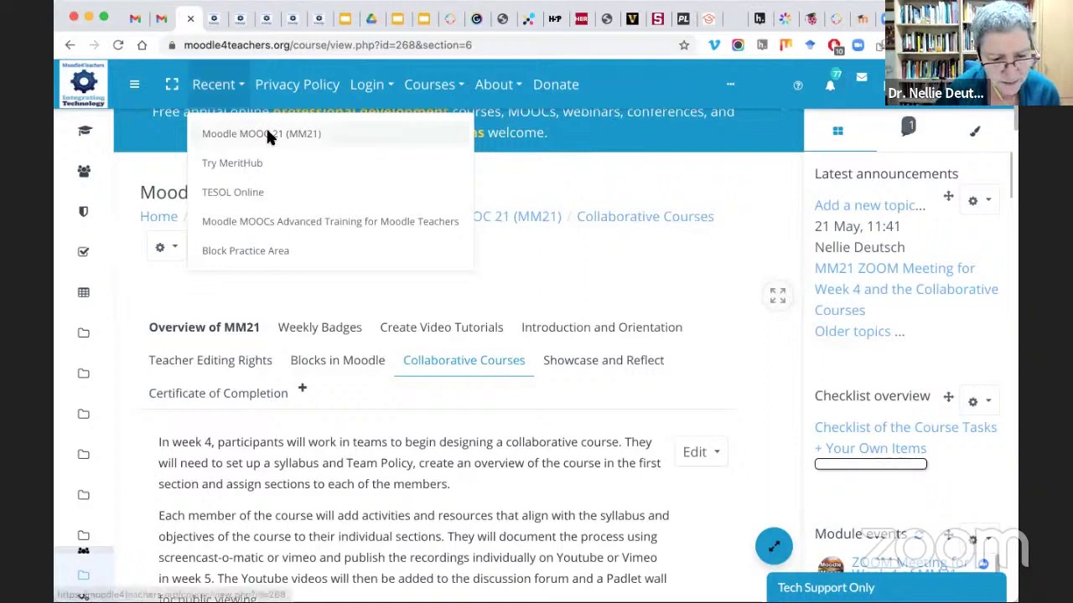
{"action": "left_click", "coordinate": [268, 136]}
{"action": "left_click", "coordinate": [346, 219]}
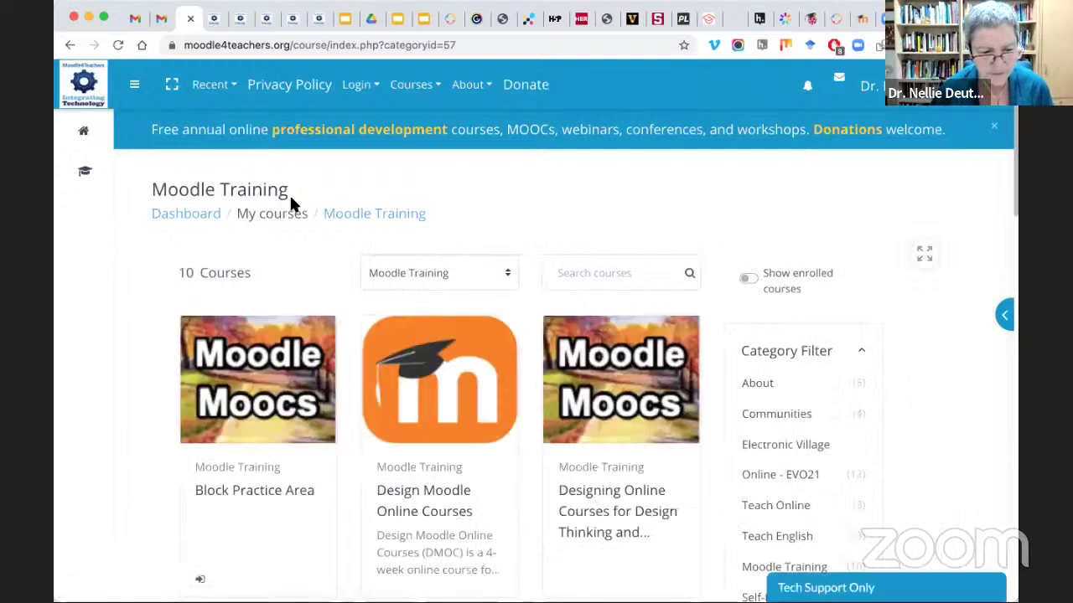
Step: Open the 'Designing Online Courses for Design Thinking and Career Readiness' course from the Moodle Training list
{"action": "scroll", "coordinate": [431, 411], "scroll_direction": "down", "scroll_amount": 2}
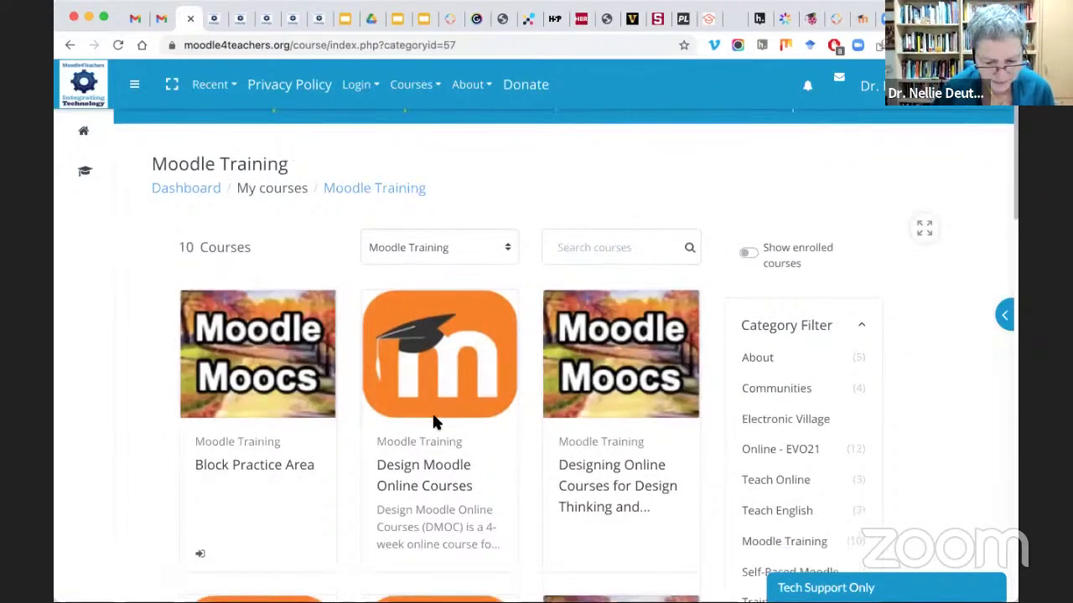
{"action": "scroll", "coordinate": [609, 411], "scroll_direction": "down", "scroll_amount": 2}
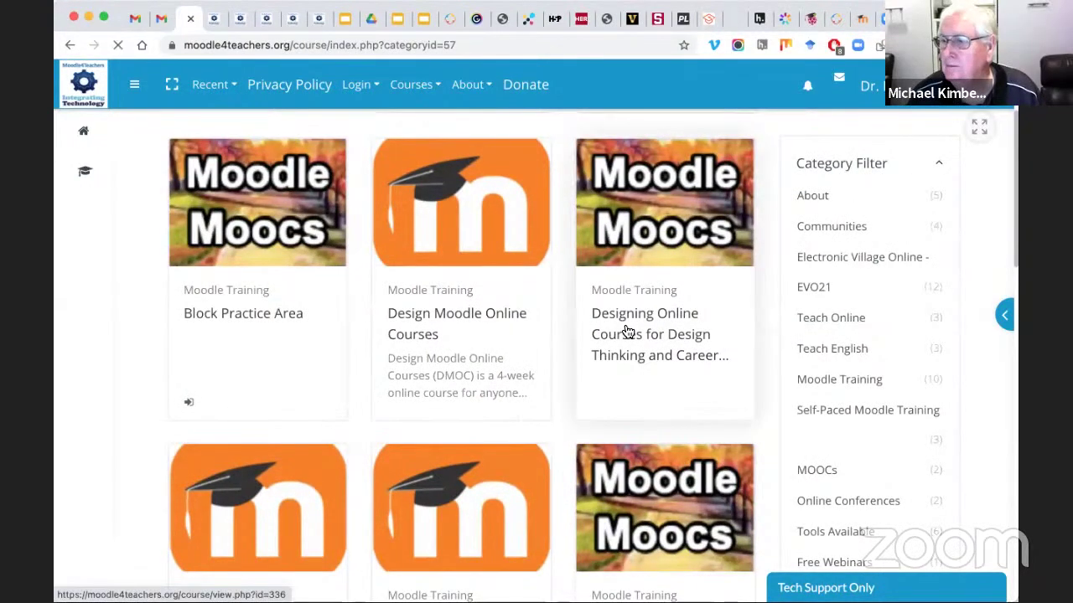
{"action": "left_click", "coordinate": [627, 329]}
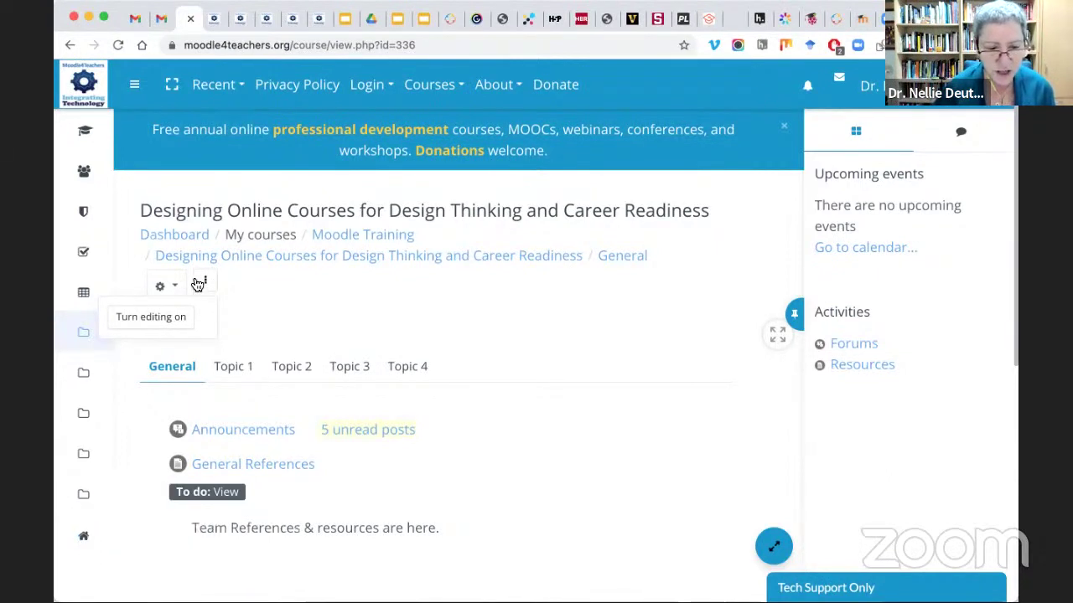
Step: Turn editing on for the Design Thinking course and review its sections down to General References and back
{"action": "left_click", "coordinate": [177, 316]}
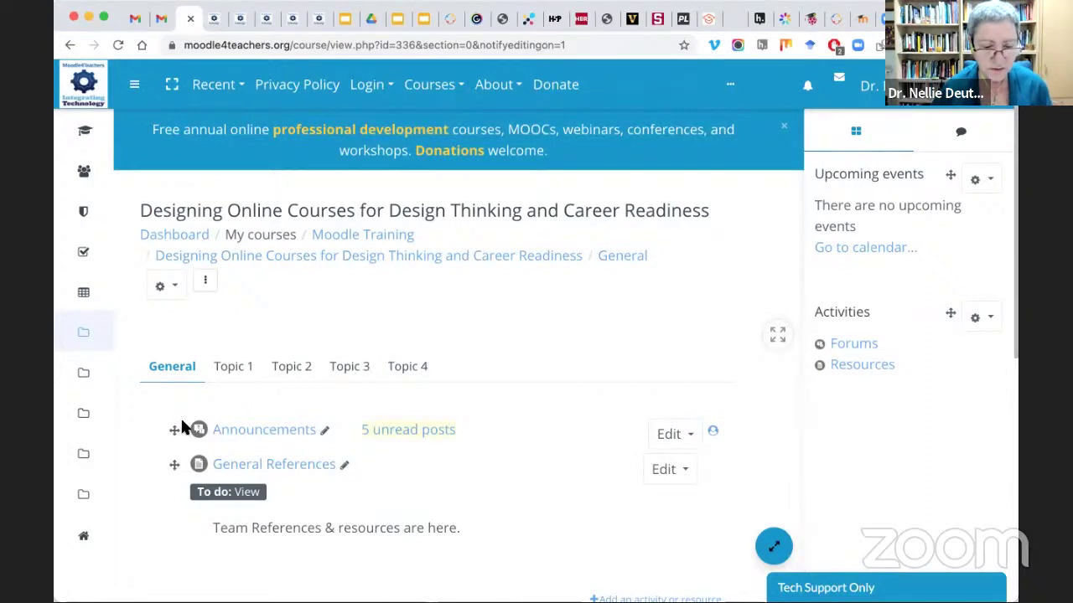
{"action": "scroll", "coordinate": [181, 419], "scroll_direction": "down", "scroll_amount": 1}
{"action": "scroll", "coordinate": [181, 419], "scroll_direction": "down", "scroll_amount": 1}
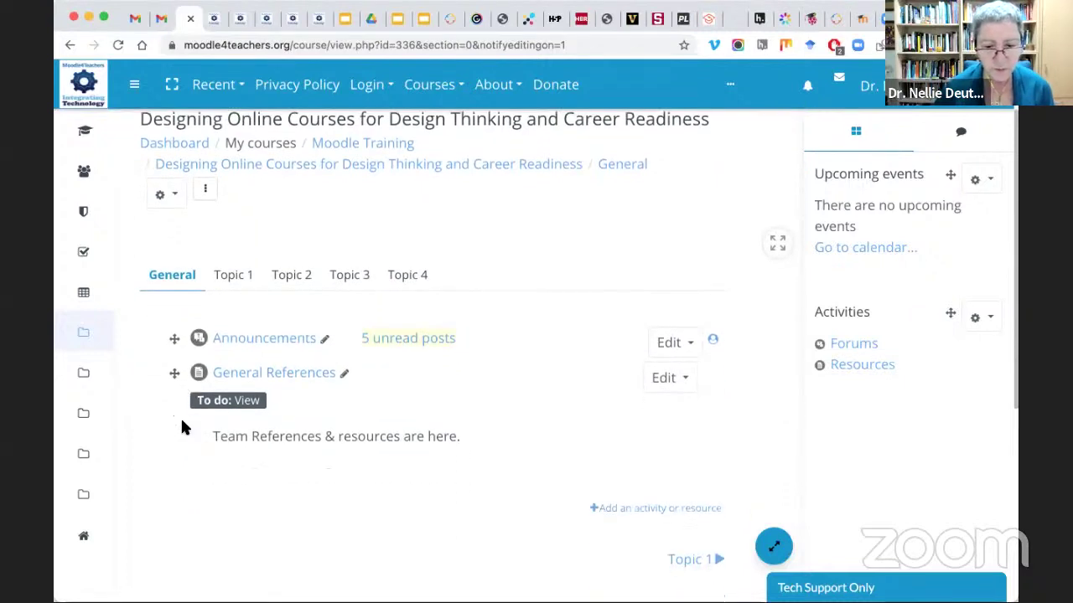
{"action": "scroll", "coordinate": [143, 466], "scroll_direction": "down", "scroll_amount": 2}
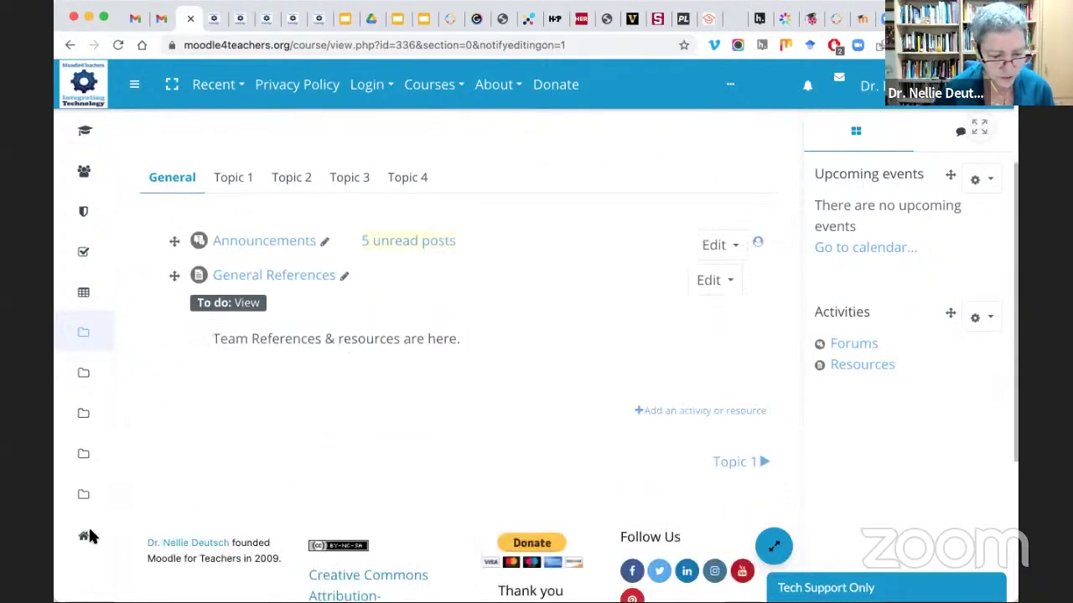
{"action": "scroll", "coordinate": [95, 495], "scroll_direction": "down", "scroll_amount": 5}
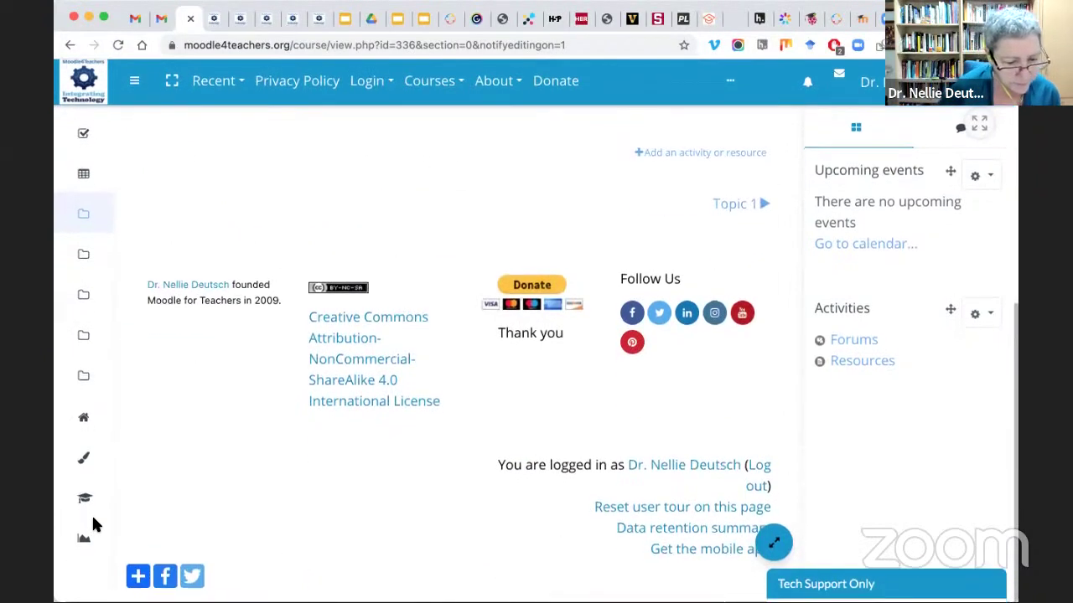
{"action": "scroll", "coordinate": [93, 524], "scroll_direction": "up", "scroll_amount": 1}
{"action": "scroll", "coordinate": [93, 525], "scroll_direction": "down", "scroll_amount": 1}
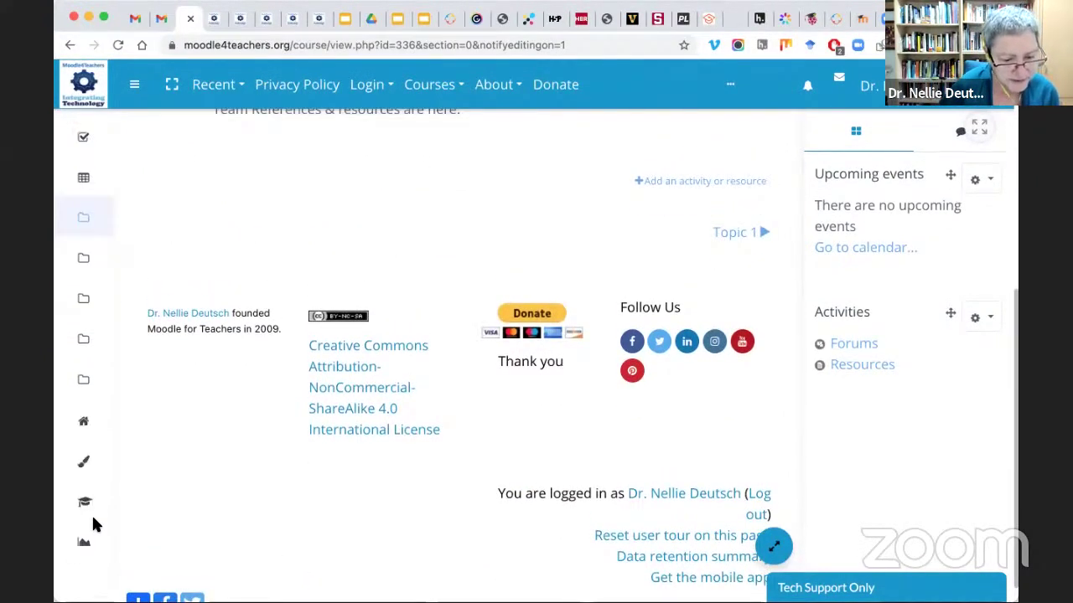
{"action": "scroll", "coordinate": [97, 503], "scroll_direction": "up", "scroll_amount": 2}
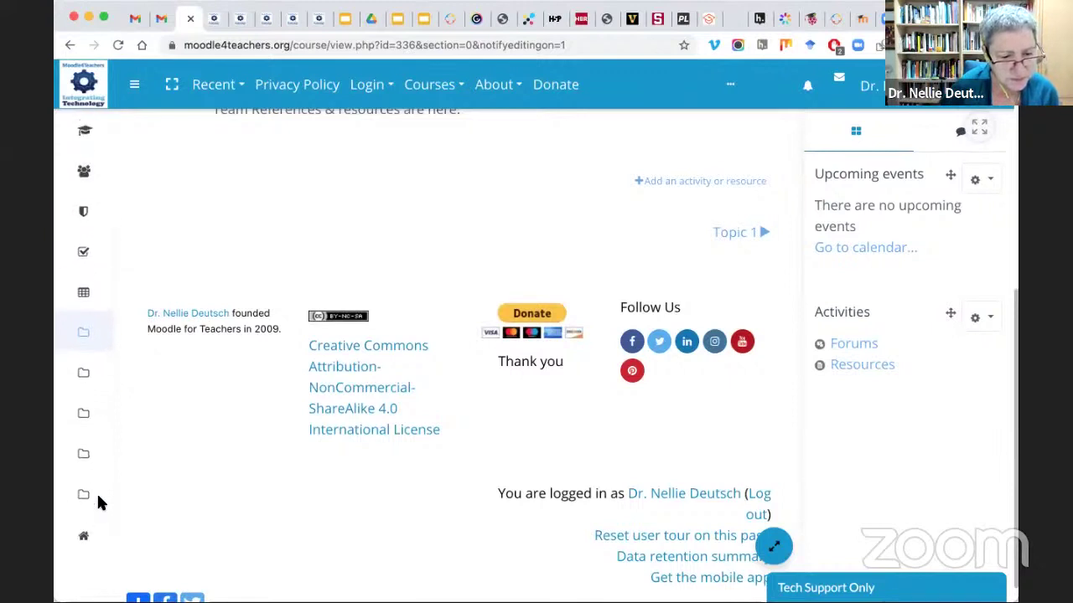
{"action": "scroll", "coordinate": [251, 293], "scroll_direction": "up", "scroll_amount": 5}
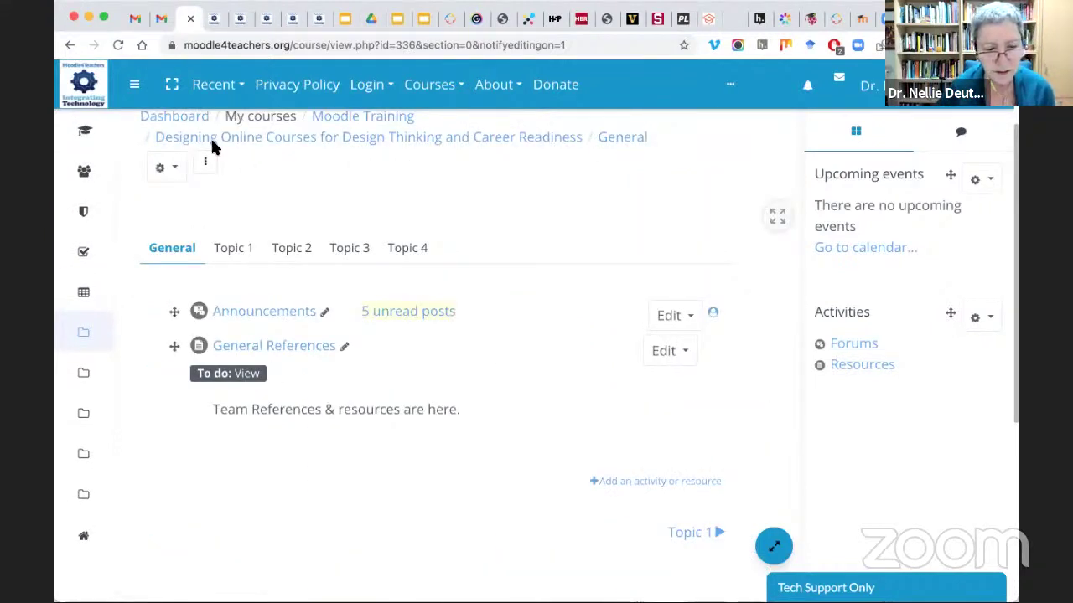
{"action": "scroll", "coordinate": [206, 270], "scroll_direction": "up", "scroll_amount": 3}
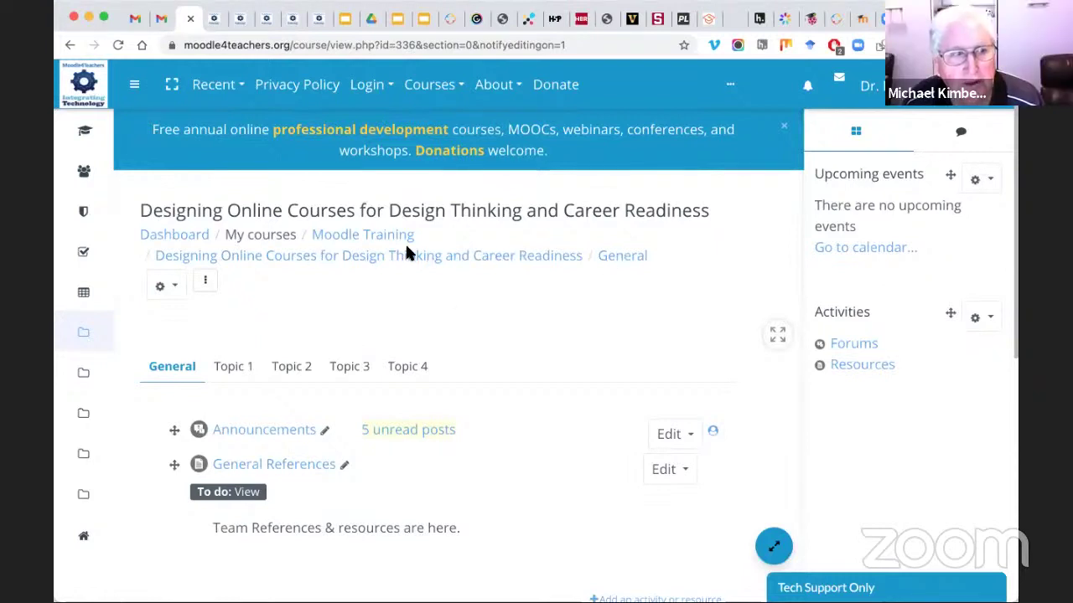
{"action": "left_click", "coordinate": [85, 174]}
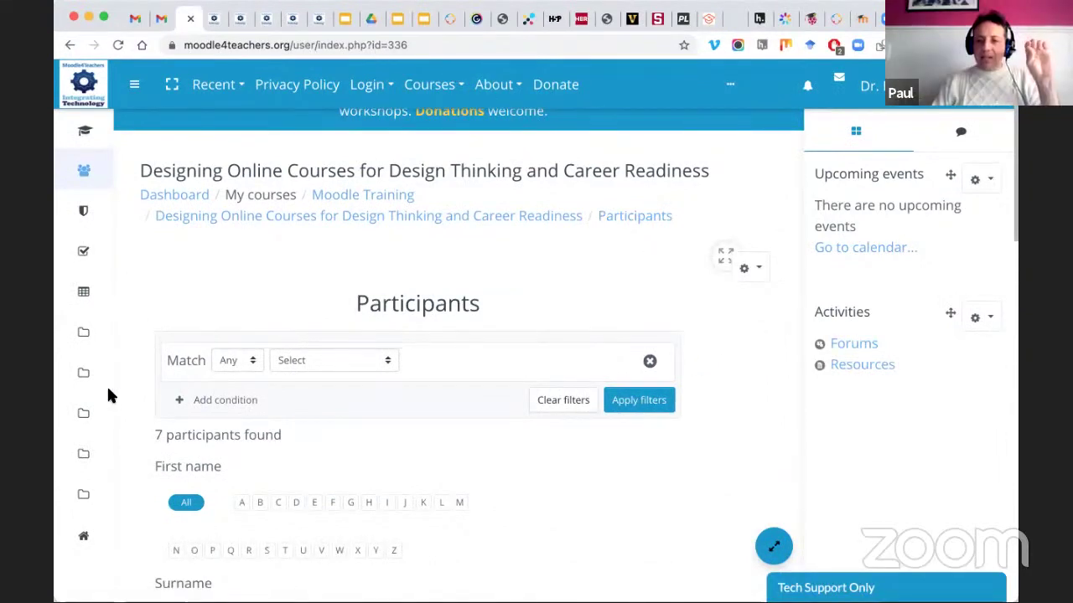
{"action": "scroll", "coordinate": [108, 389], "scroll_direction": "down", "scroll_amount": 3}
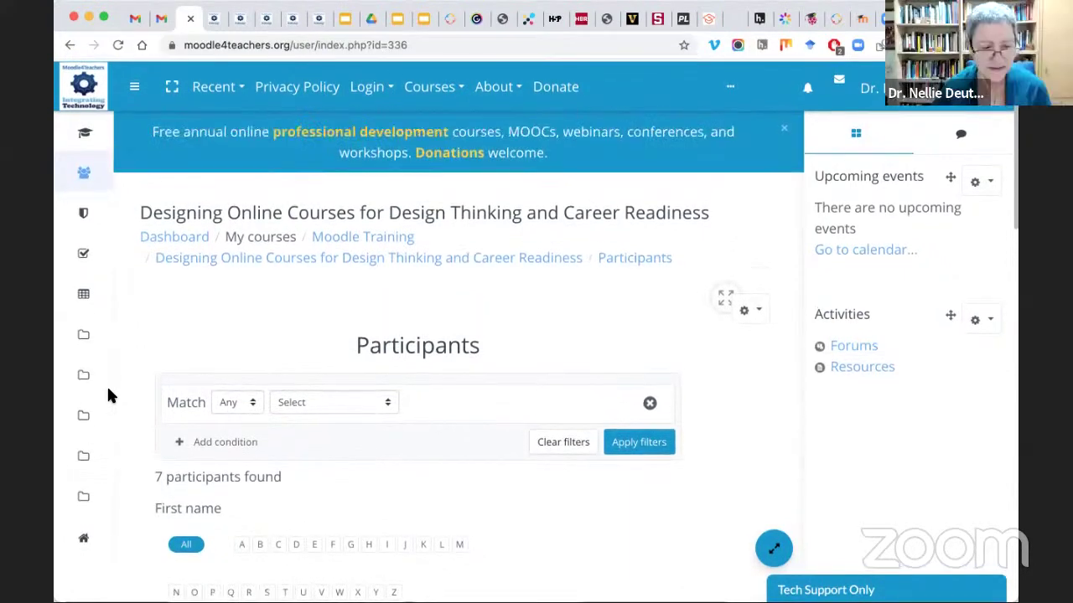
{"action": "scroll", "coordinate": [107, 394], "scroll_direction": "down", "scroll_amount": 3}
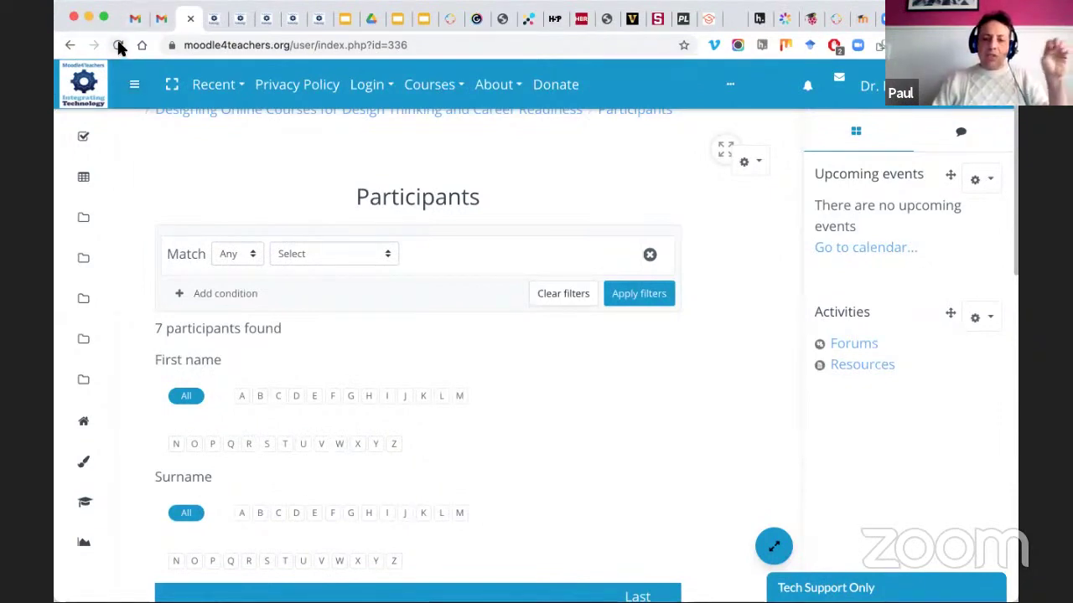
{"action": "left_click", "coordinate": [117, 44]}
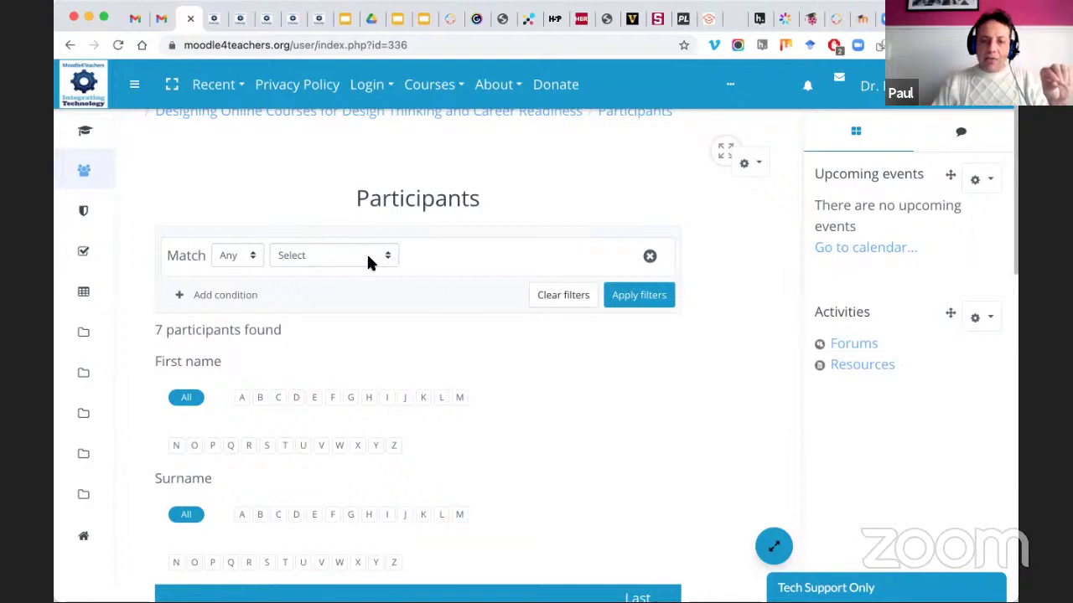
{"action": "scroll", "coordinate": [366, 256], "scroll_direction": "down", "scroll_amount": 5}
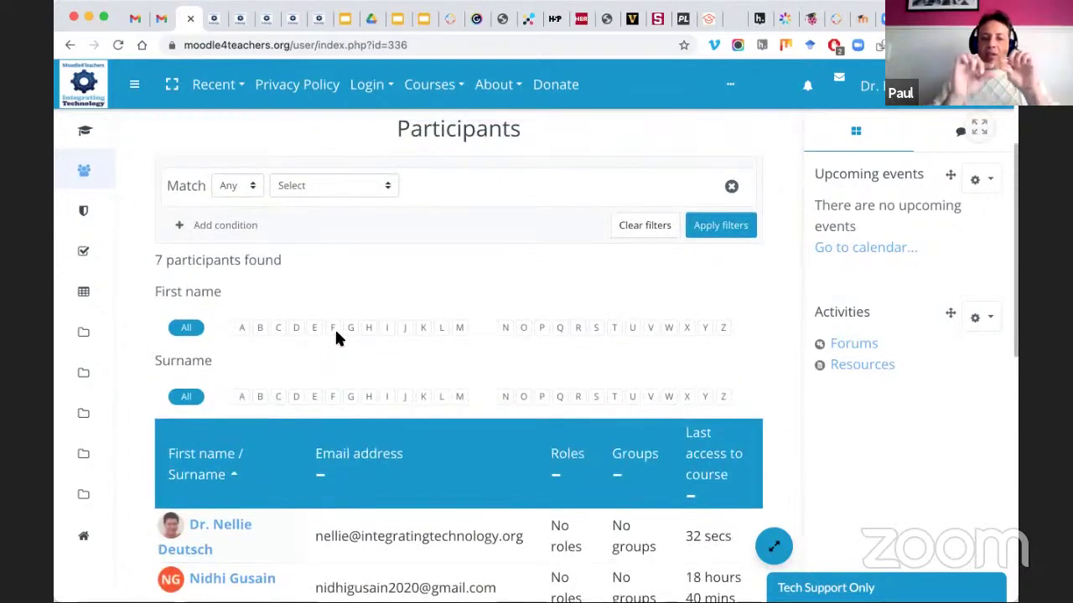
{"action": "scroll", "coordinate": [335, 335], "scroll_direction": "down", "scroll_amount": 5}
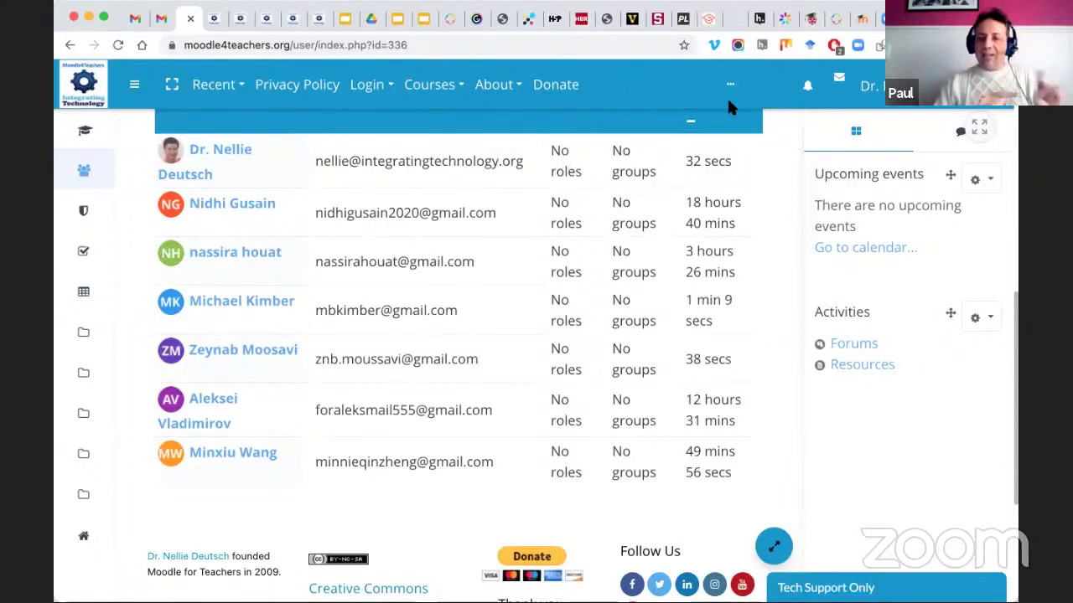
{"action": "scroll", "coordinate": [374, 226], "scroll_direction": "up", "scroll_amount": 3}
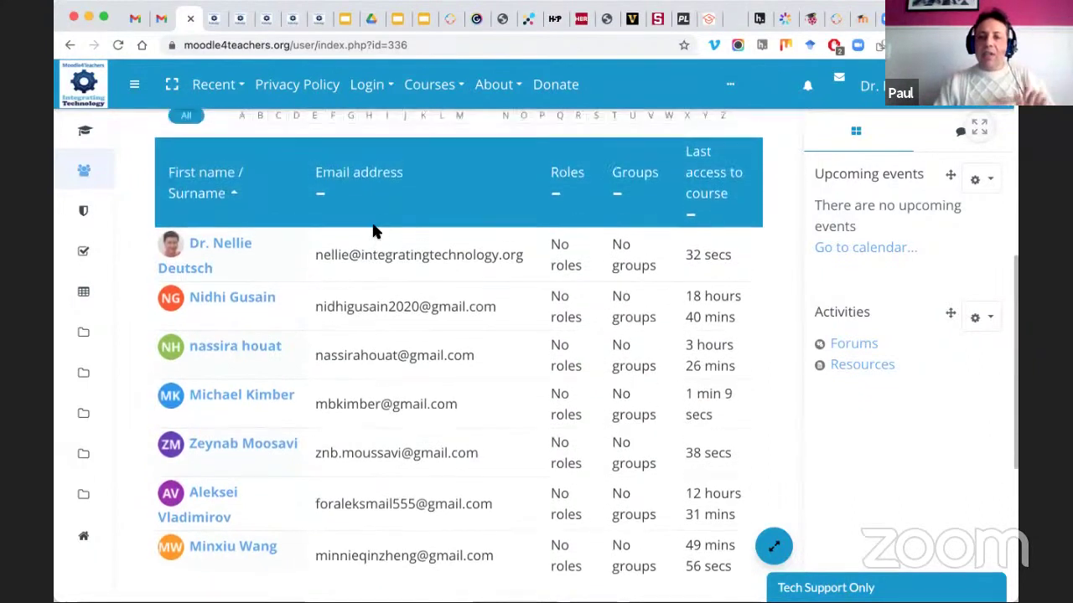
{"action": "scroll", "coordinate": [374, 231], "scroll_direction": "down", "scroll_amount": 2}
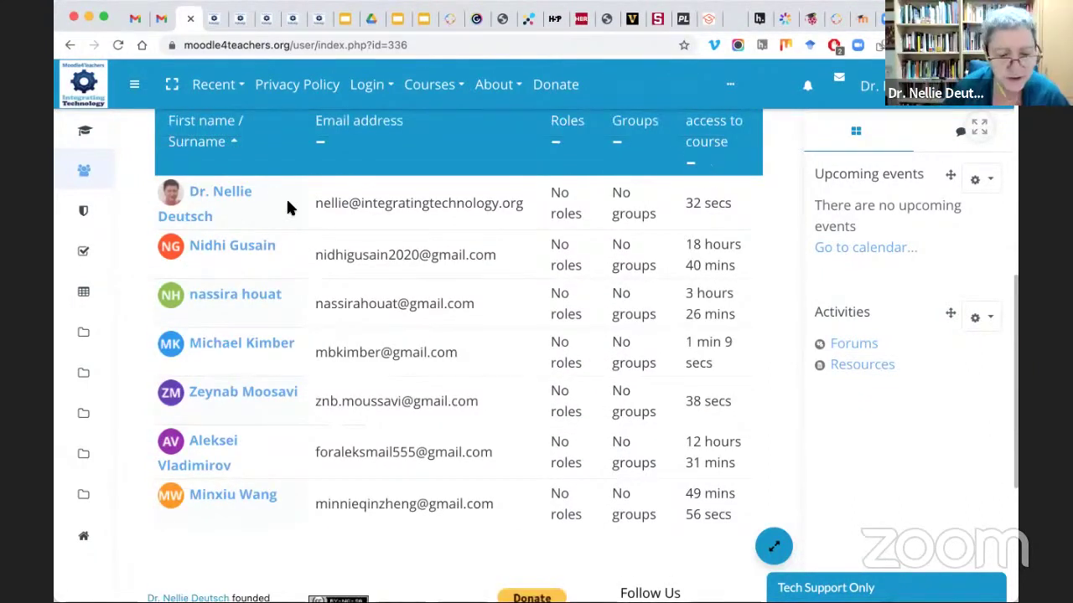
{"action": "scroll", "coordinate": [285, 207], "scroll_direction": "down", "scroll_amount": 2}
{"action": "scroll", "coordinate": [286, 207], "scroll_direction": "down", "scroll_amount": 2}
{"action": "scroll", "coordinate": [310, 237], "scroll_direction": "up", "scroll_amount": 5}
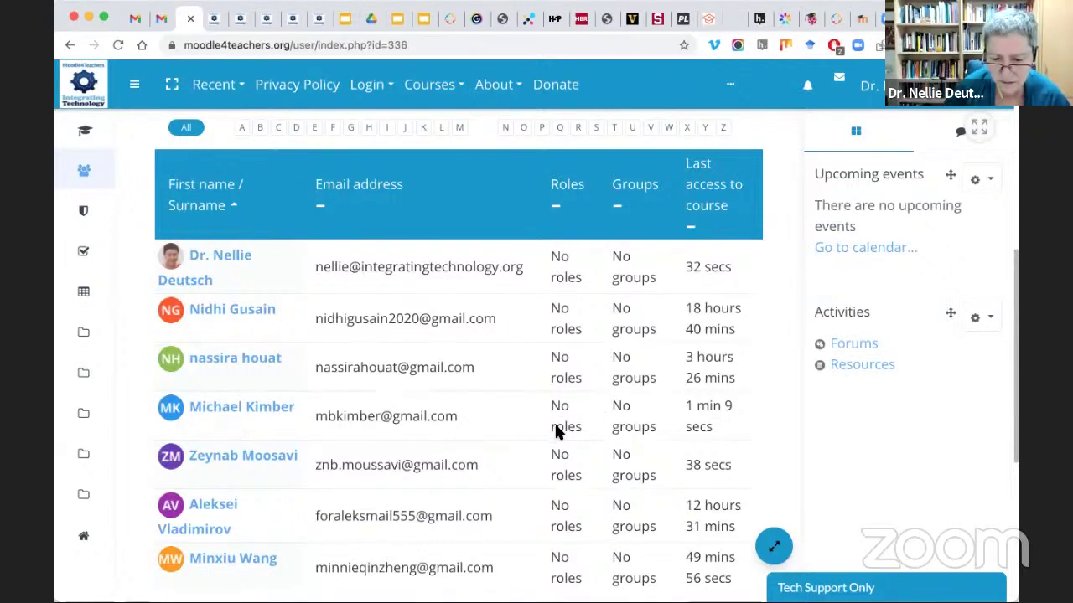
{"action": "scroll", "coordinate": [557, 431], "scroll_direction": "up", "scroll_amount": 1}
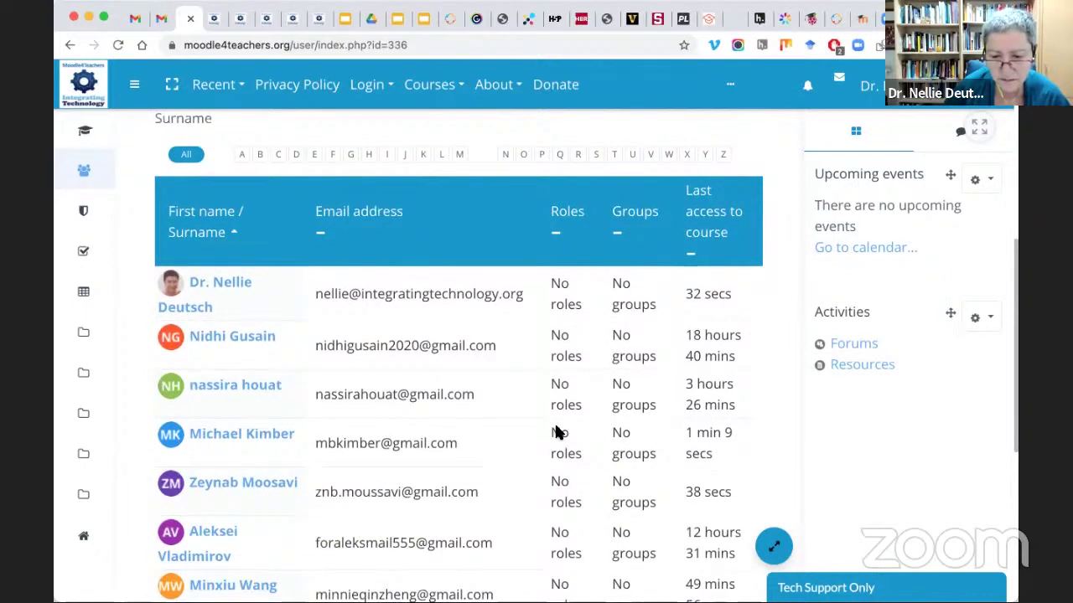
{"action": "scroll", "coordinate": [555, 429], "scroll_direction": "down", "scroll_amount": 1}
{"action": "scroll", "coordinate": [555, 429], "scroll_direction": "up", "scroll_amount": 2}
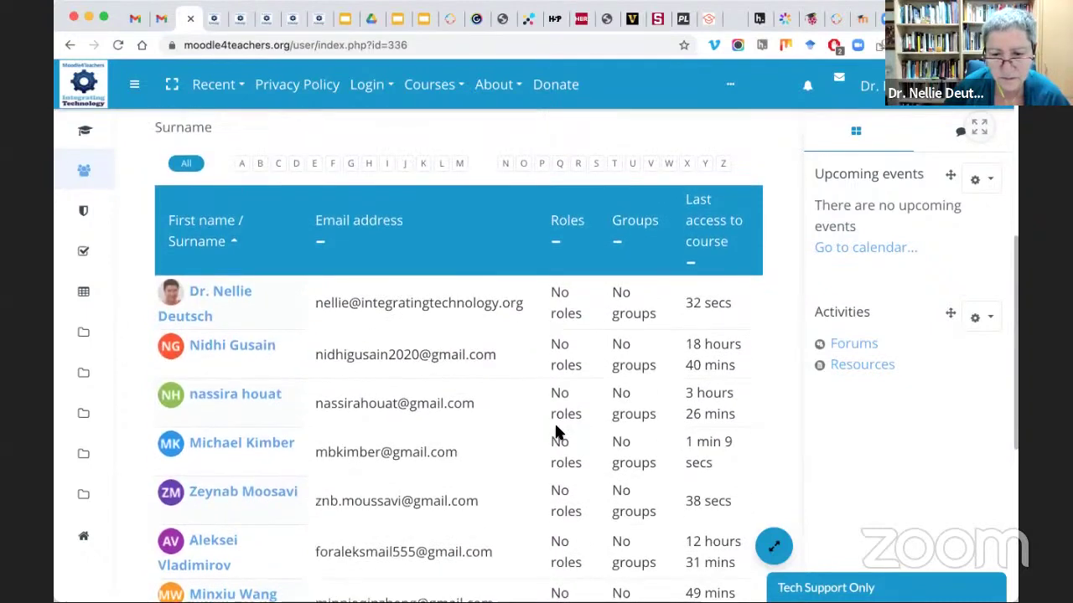
{"action": "scroll", "coordinate": [554, 421], "scroll_direction": "up", "scroll_amount": 1}
{"action": "scroll", "coordinate": [554, 421], "scroll_direction": "down", "scroll_amount": 3}
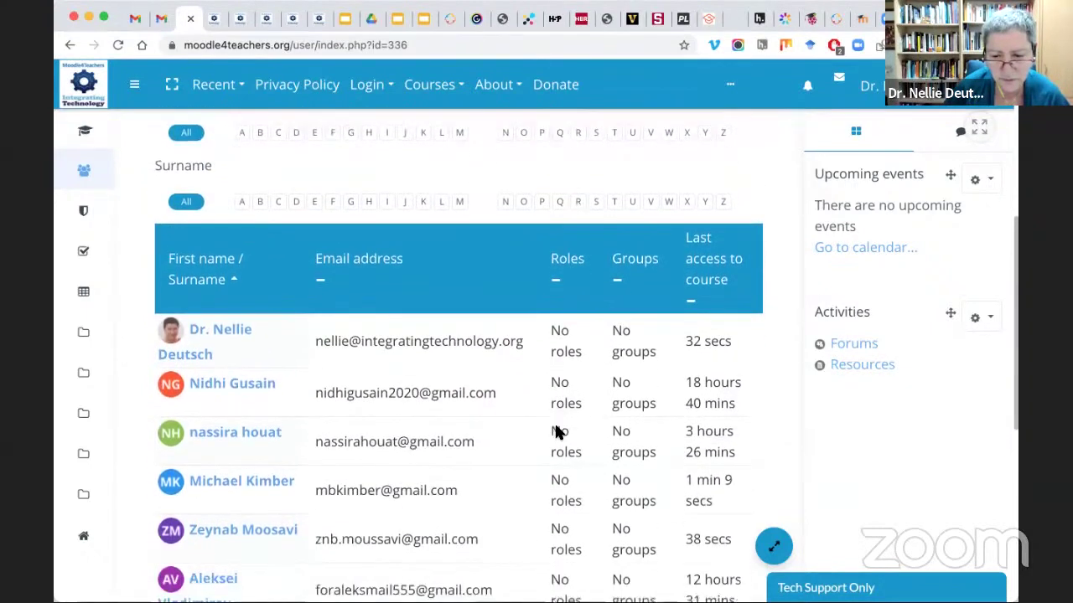
{"action": "scroll", "coordinate": [555, 425], "scroll_direction": "down", "scroll_amount": 2}
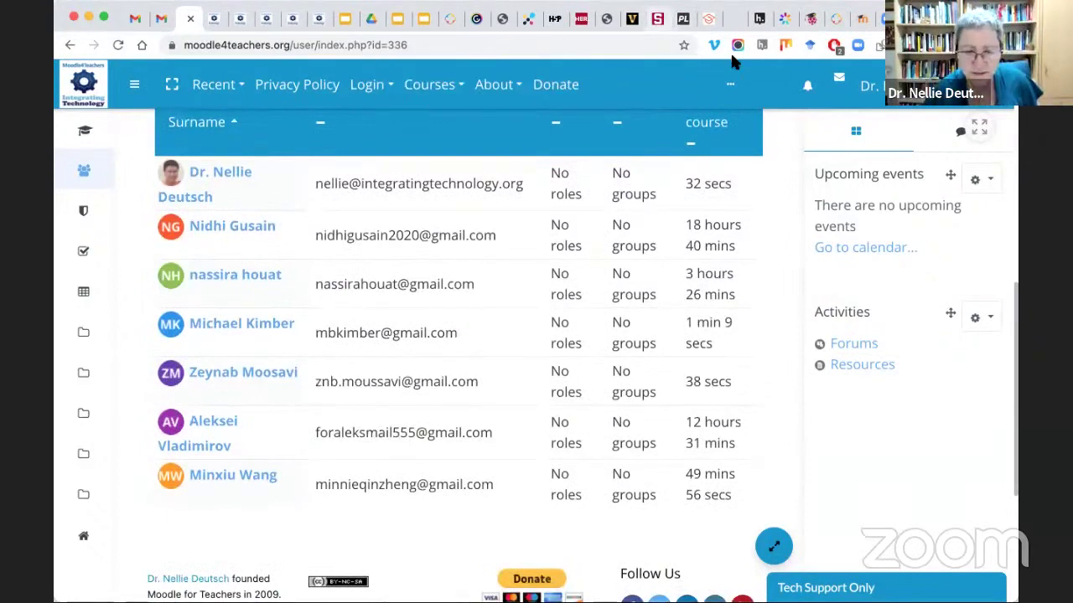
{"action": "scroll", "coordinate": [87, 452], "scroll_direction": "down", "scroll_amount": 3}
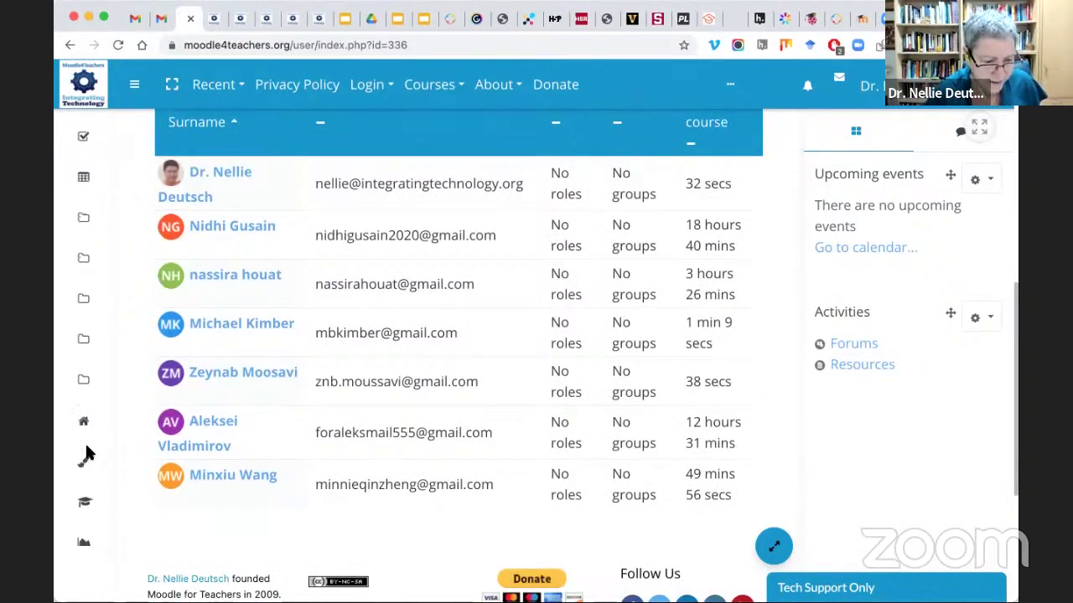
{"action": "scroll", "coordinate": [92, 404], "scroll_direction": "up", "scroll_amount": 3}
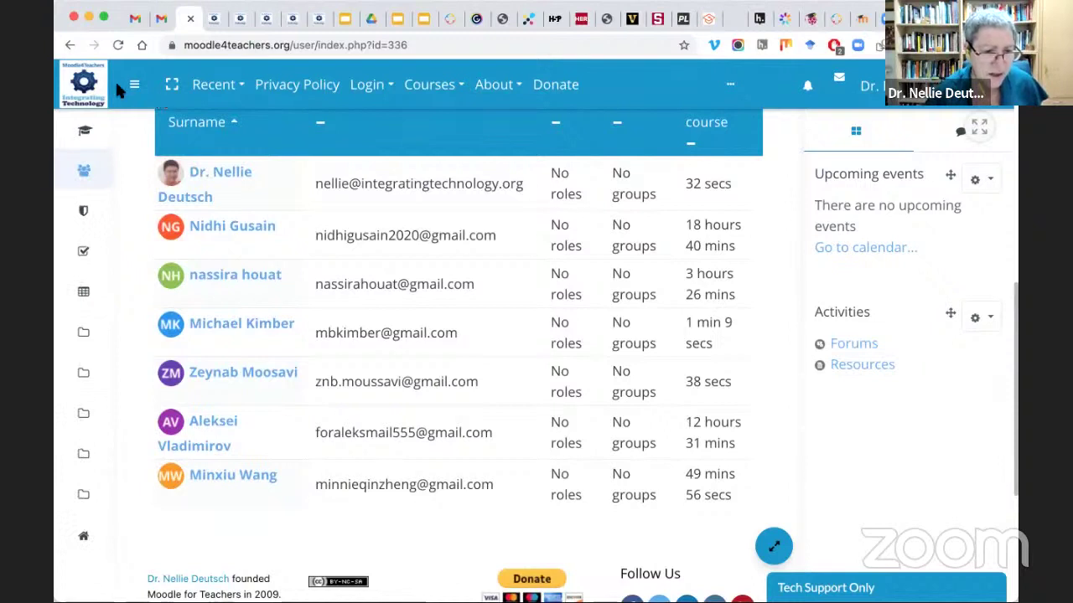
Step: Dismiss the Recent list and reload the Participants page showing 7 participants found
{"action": "left_click", "coordinate": [233, 93]}
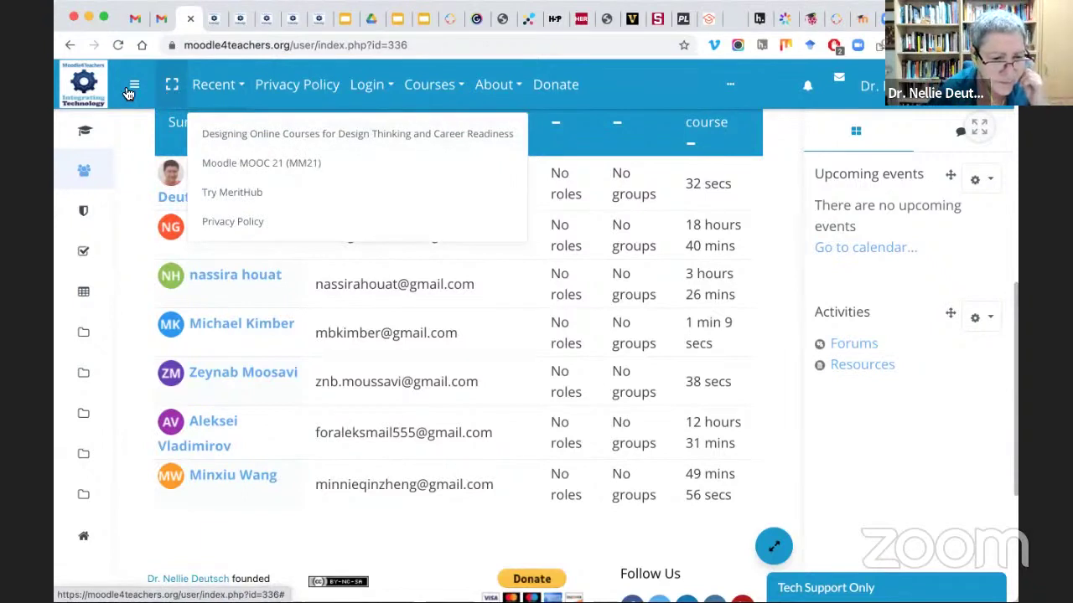
{"action": "left_click", "coordinate": [168, 90]}
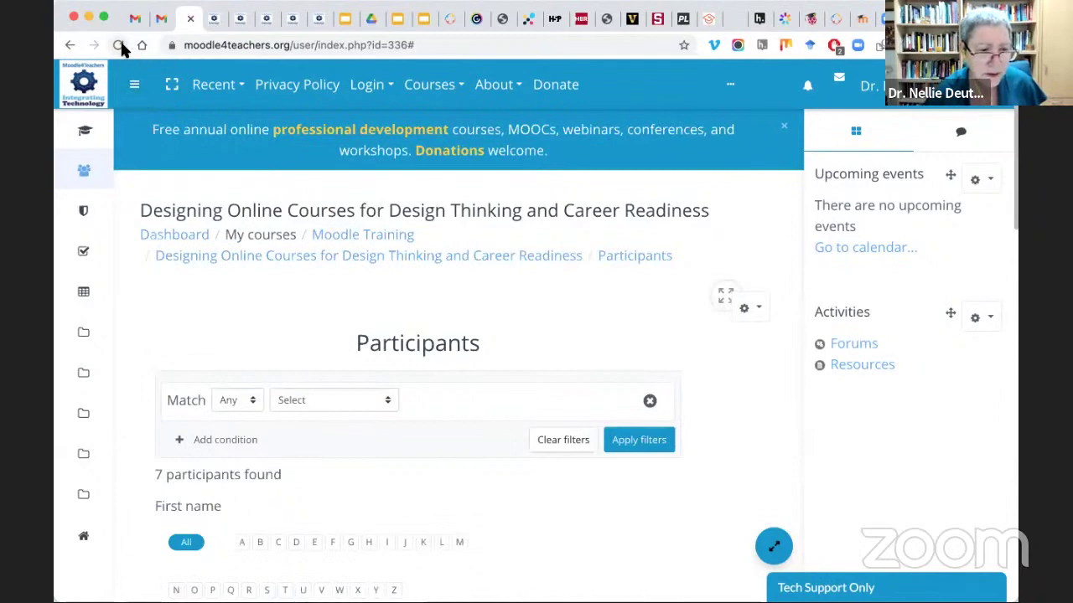
{"action": "left_click", "coordinate": [120, 46]}
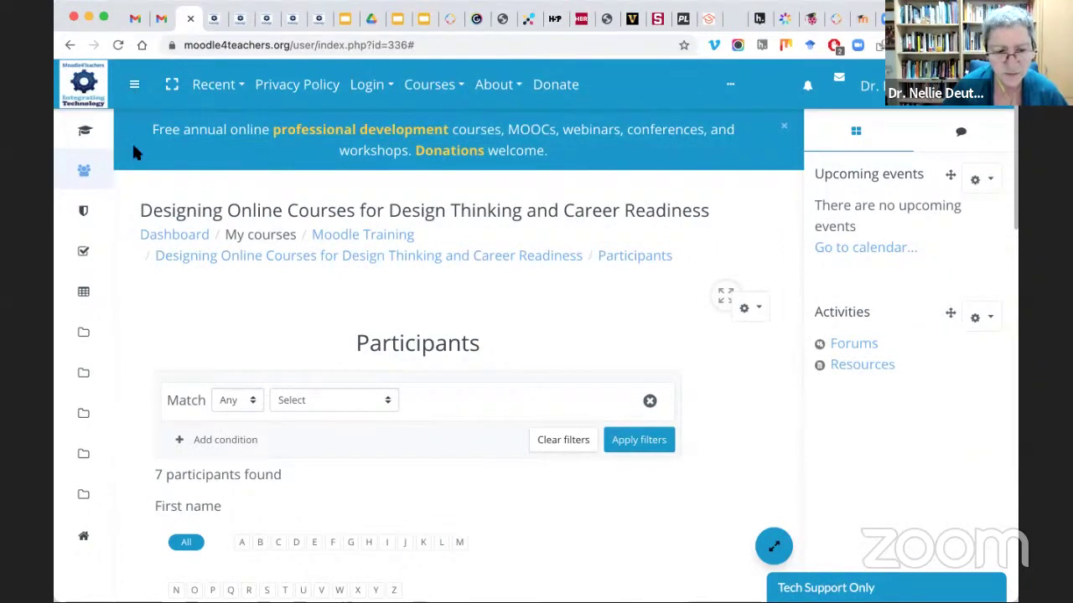
{"action": "left_click_drag", "start_coordinate": [134, 148], "coordinate": [131, 106]}
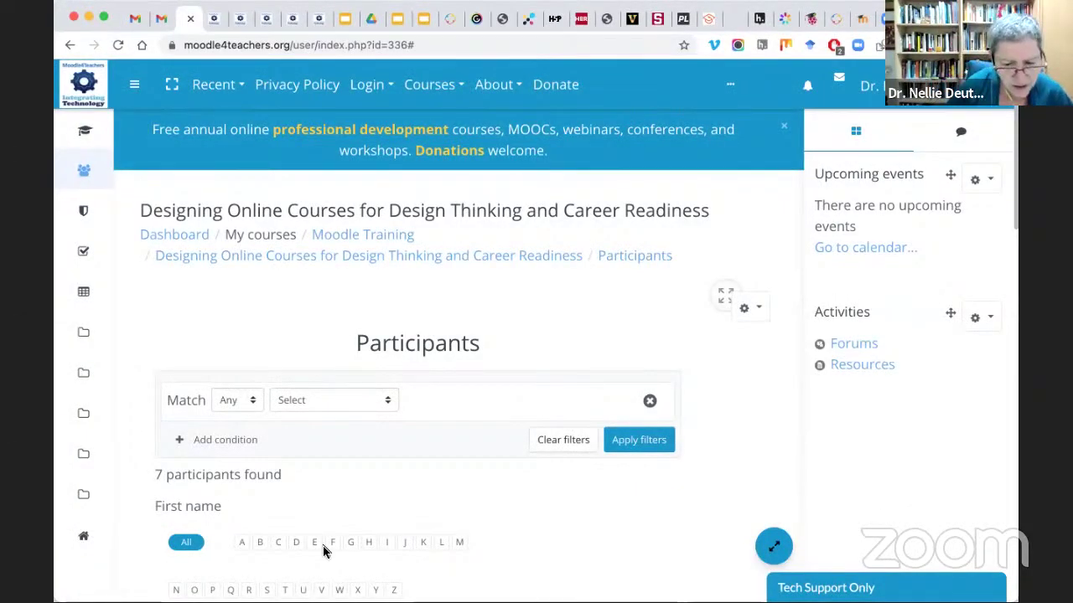
Step: Review the 7 participants, then open Recent listing the course, MM21, Try MeritHub and Privacy Policy
{"action": "scroll", "coordinate": [322, 546], "scroll_direction": "down", "scroll_amount": 5}
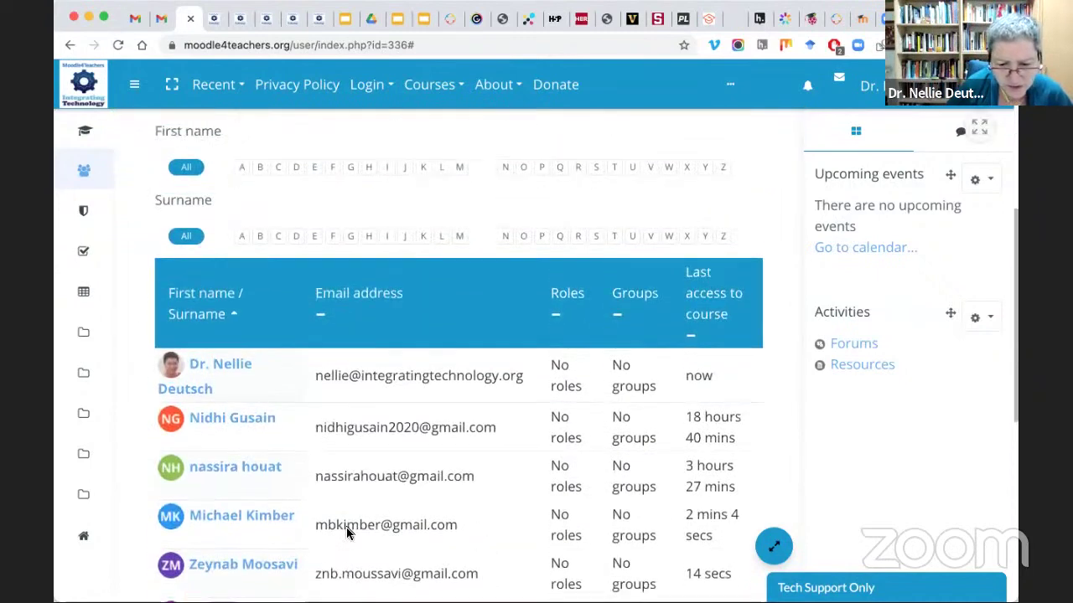
{"action": "scroll", "coordinate": [346, 528], "scroll_direction": "up", "scroll_amount": 1}
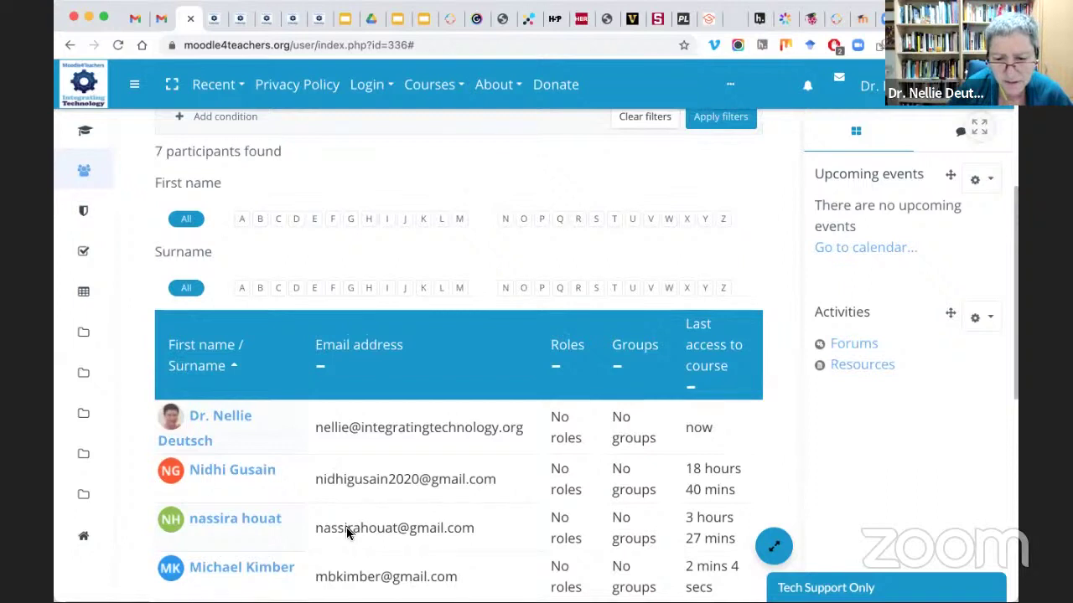
{"action": "scroll", "coordinate": [348, 533], "scroll_direction": "up", "scroll_amount": 1}
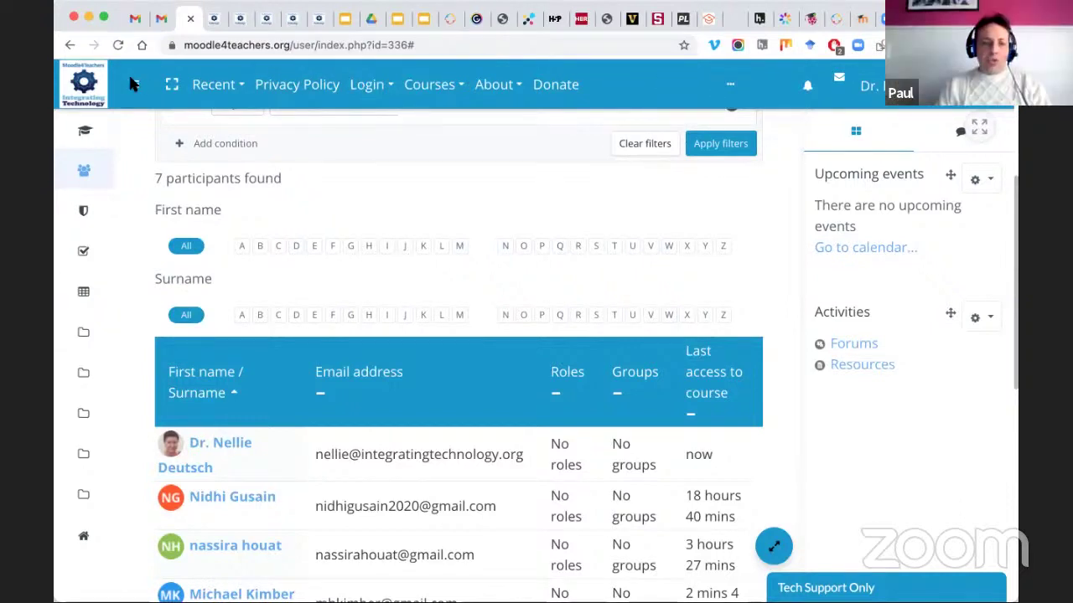
{"action": "left_click", "coordinate": [241, 91]}
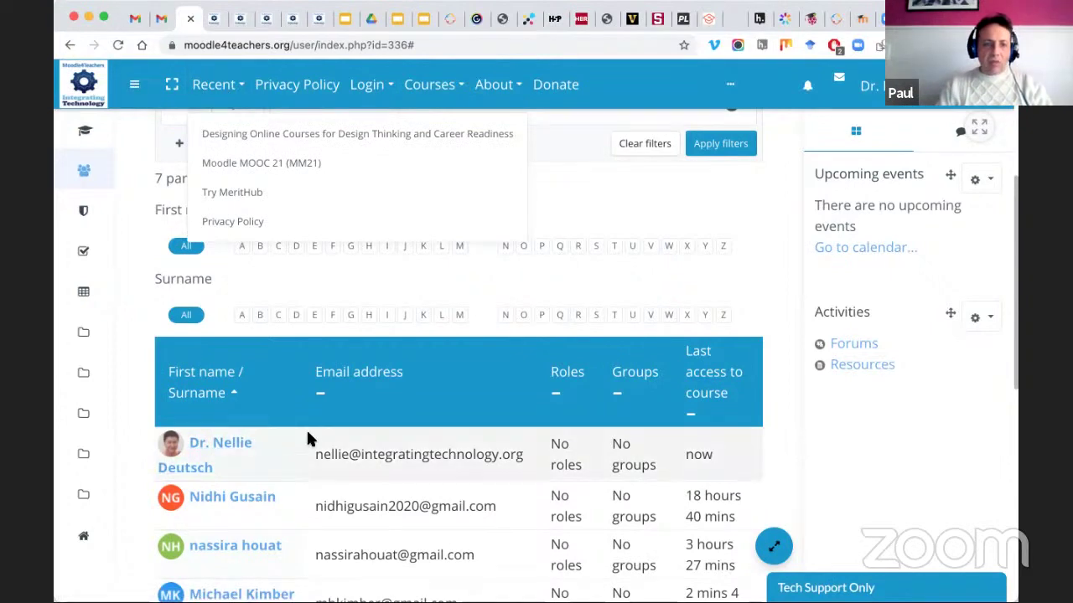
{"action": "scroll", "coordinate": [305, 436], "scroll_direction": "down", "scroll_amount": 1}
{"action": "scroll", "coordinate": [306, 436], "scroll_direction": "up", "scroll_amount": 4}
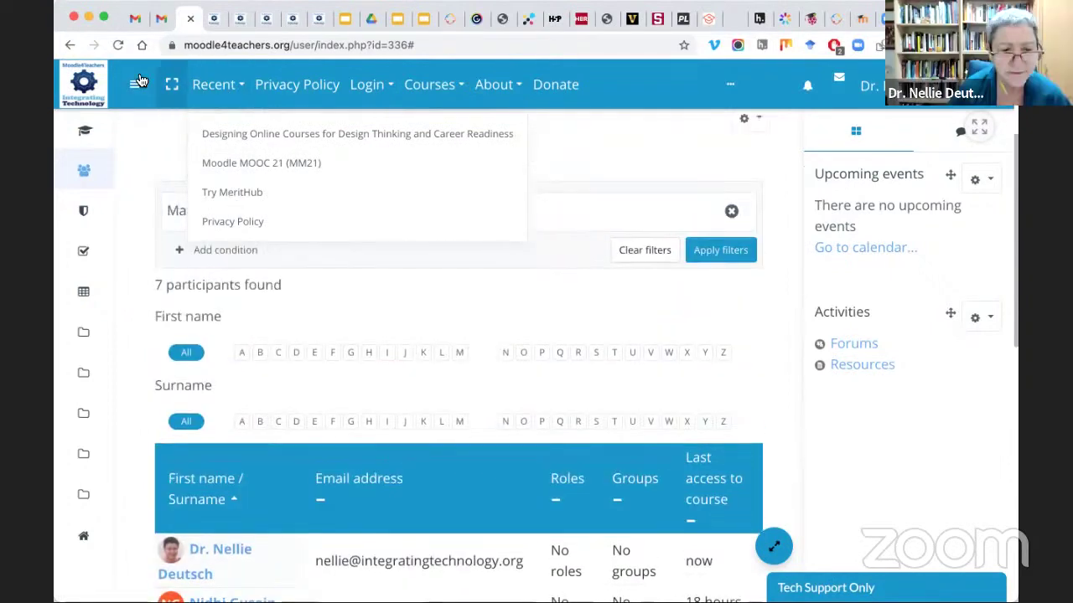
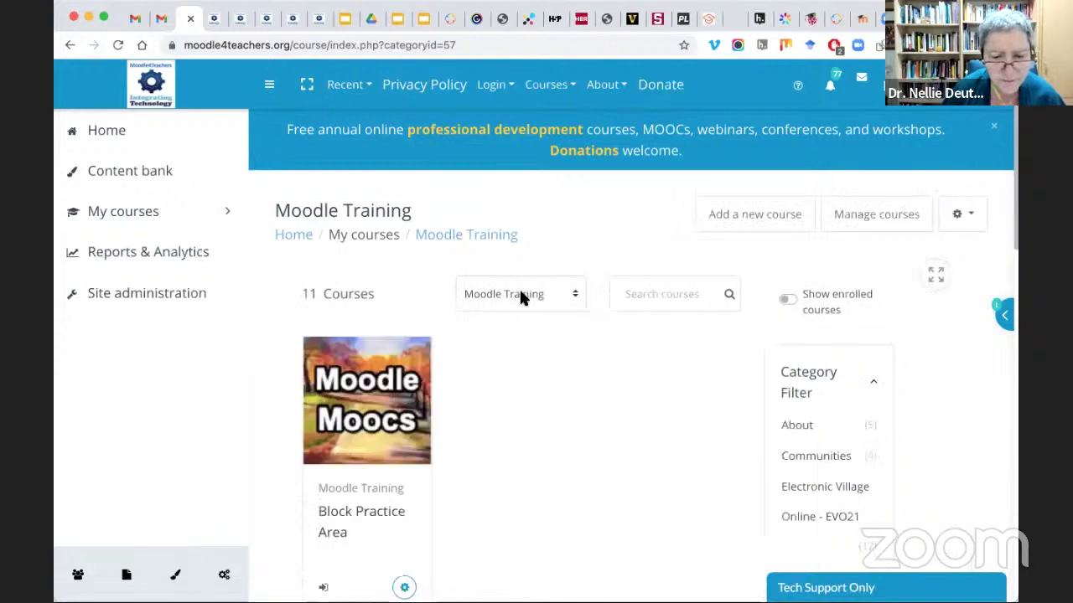
{"action": "scroll", "coordinate": [619, 413], "scroll_direction": "down", "scroll_amount": 4}
{"action": "scroll", "coordinate": [619, 413], "scroll_direction": "down", "scroll_amount": 7}
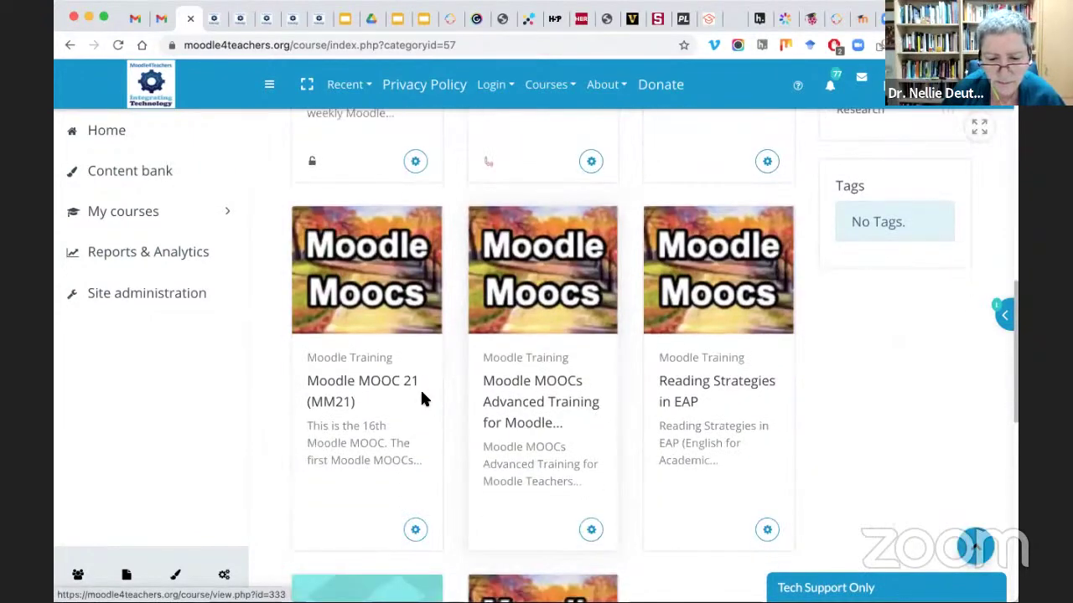
{"action": "scroll", "coordinate": [544, 402], "scroll_direction": "down", "scroll_amount": 5}
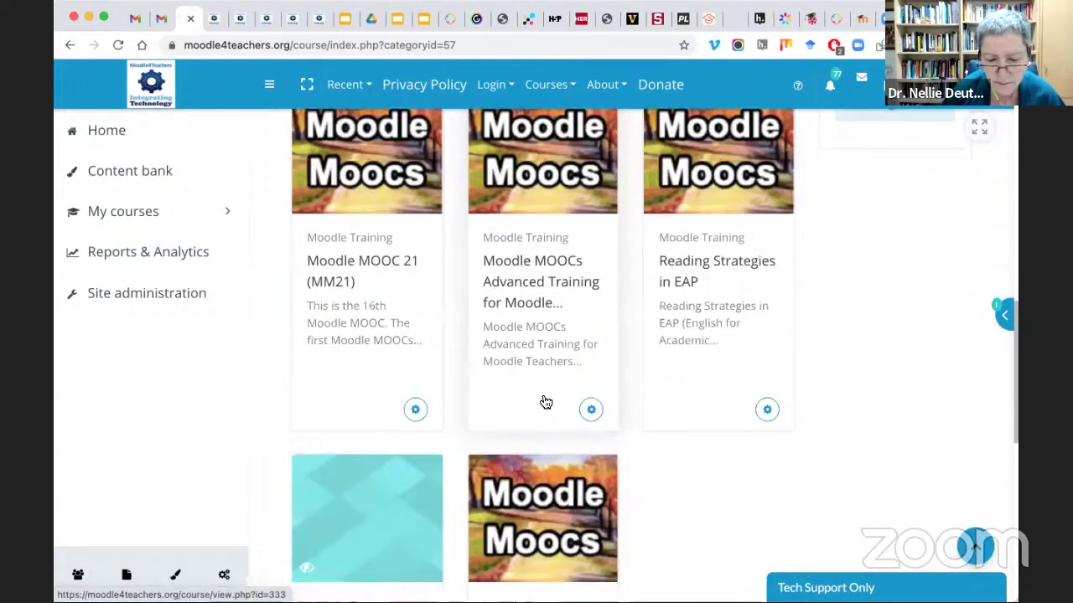
{"action": "scroll", "coordinate": [546, 403], "scroll_direction": "up", "scroll_amount": 4}
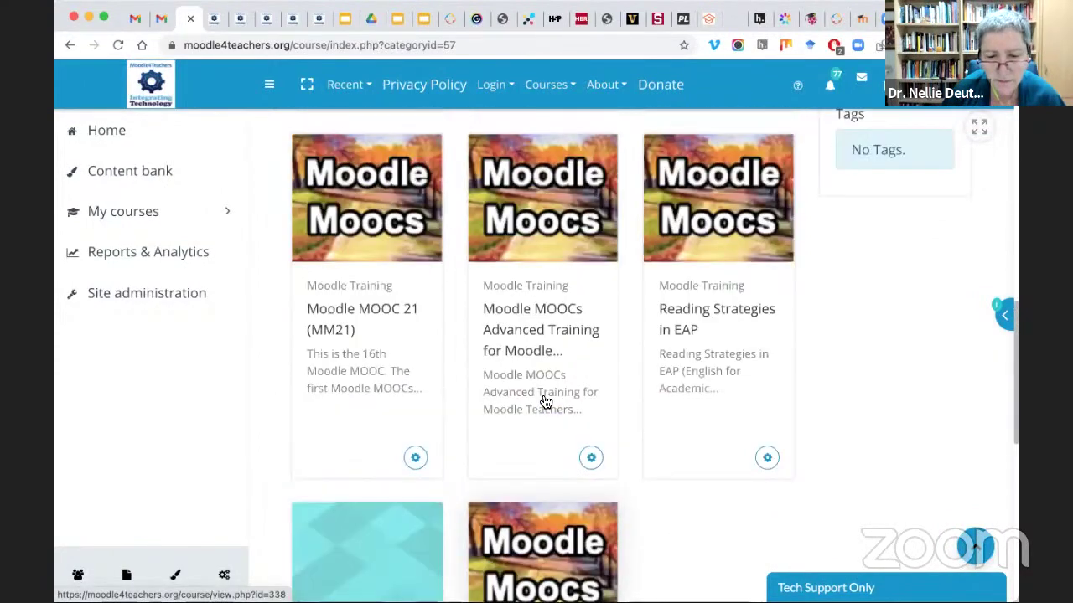
{"action": "scroll", "coordinate": [548, 338], "scroll_direction": "up", "scroll_amount": 8}
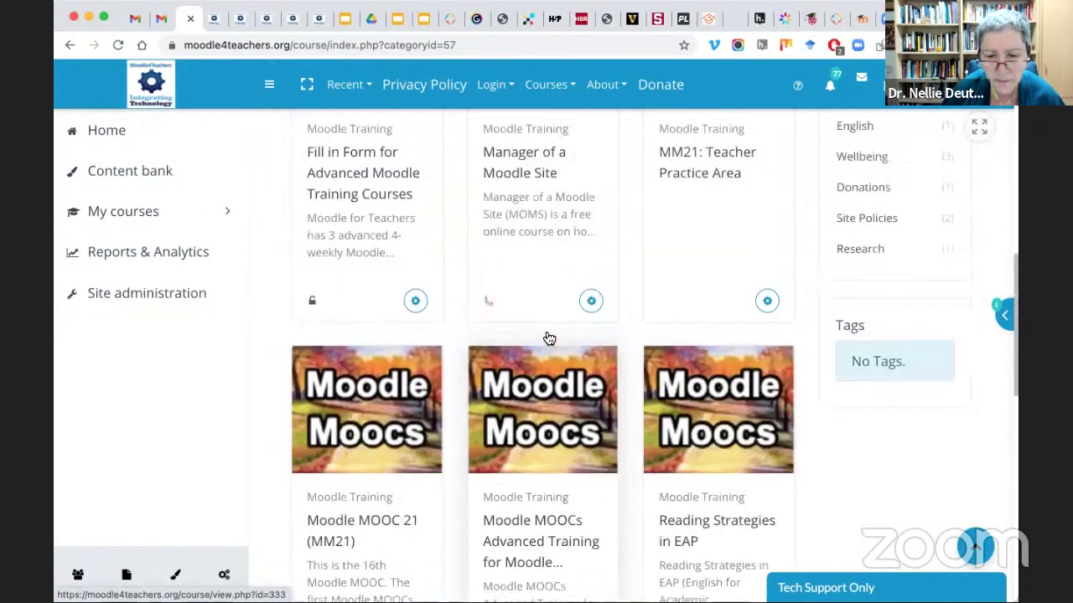
{"action": "scroll", "coordinate": [548, 338], "scroll_direction": "up", "scroll_amount": 8}
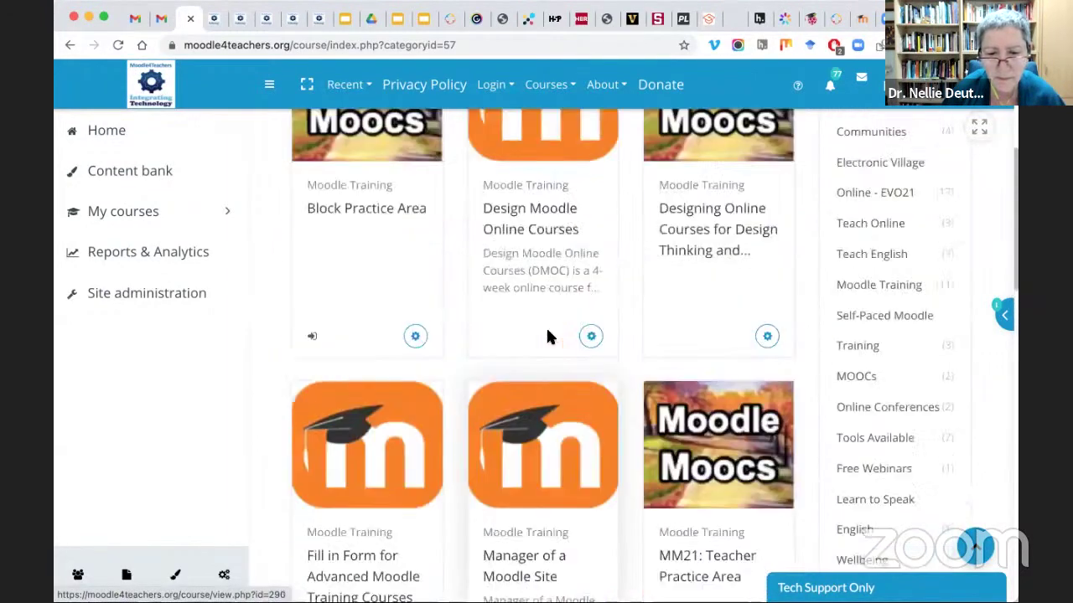
{"action": "scroll", "coordinate": [549, 338], "scroll_direction": "up", "scroll_amount": 2}
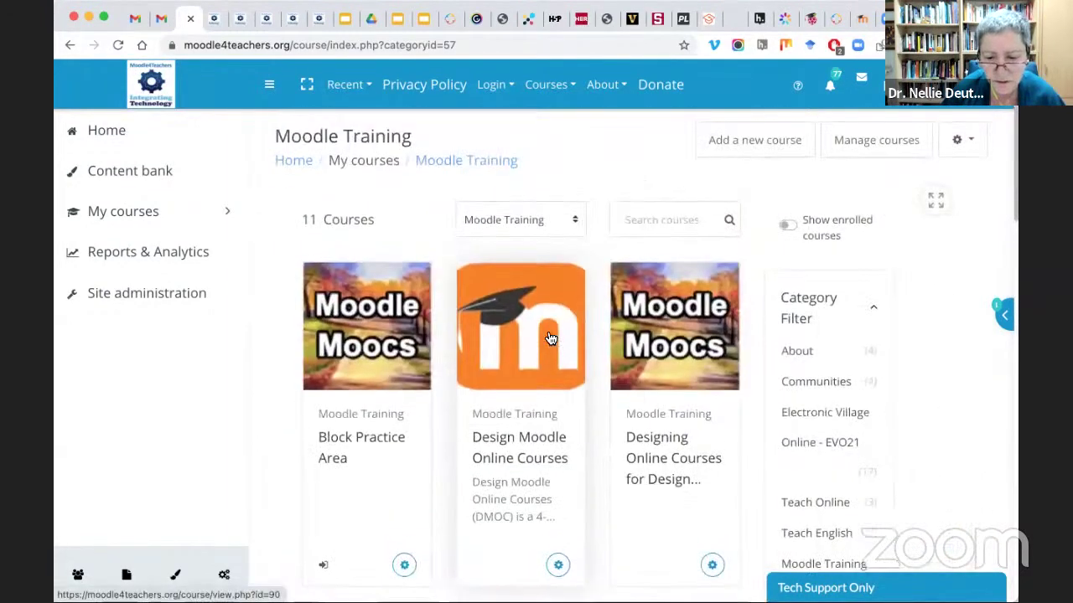
Step: Open the Designing Online Courses course, turn editing on, and review its General section
{"action": "left_click", "coordinate": [666, 414]}
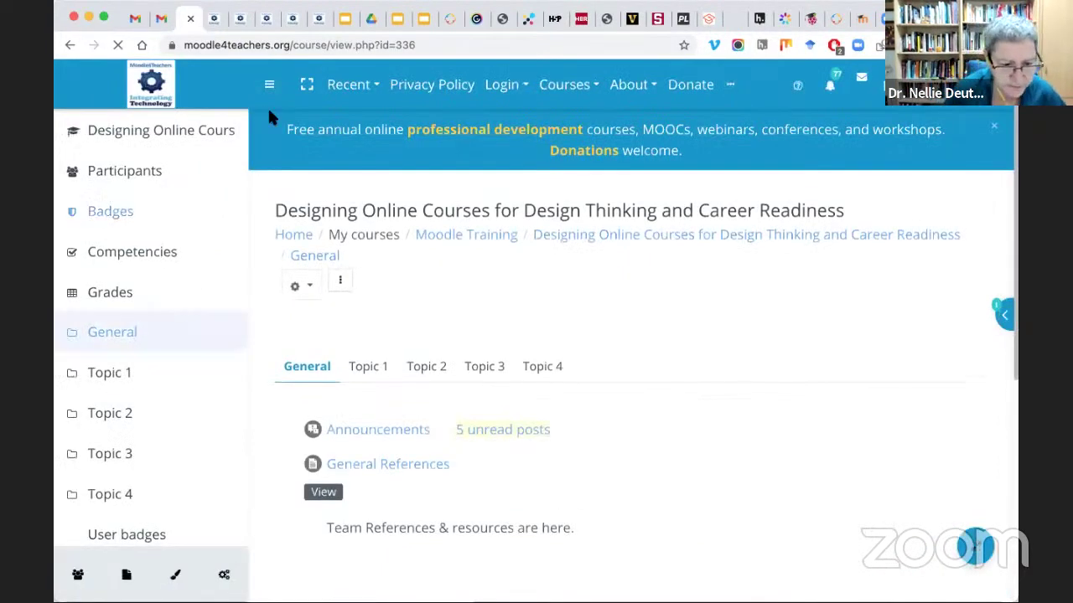
{"action": "scroll", "coordinate": [164, 370], "scroll_direction": "down", "scroll_amount": 5}
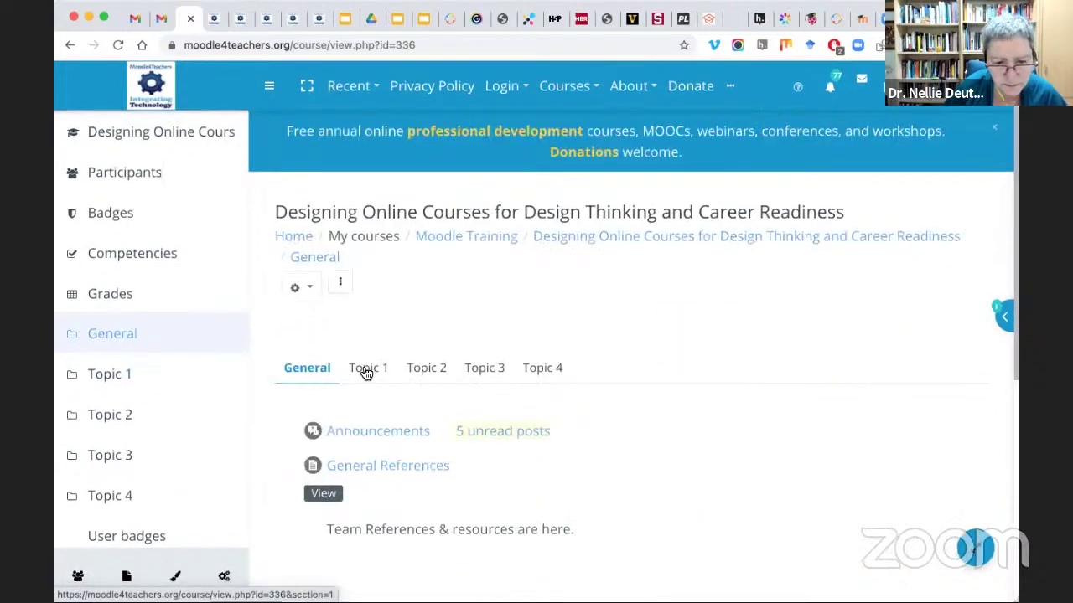
{"action": "left_click", "coordinate": [341, 283]}
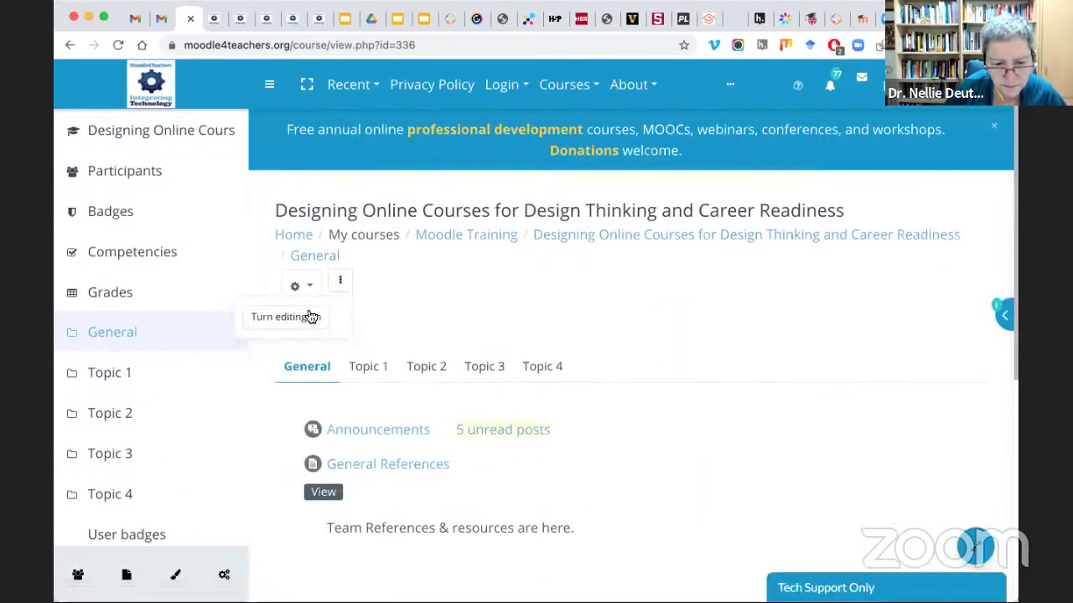
{"action": "left_click", "coordinate": [303, 311]}
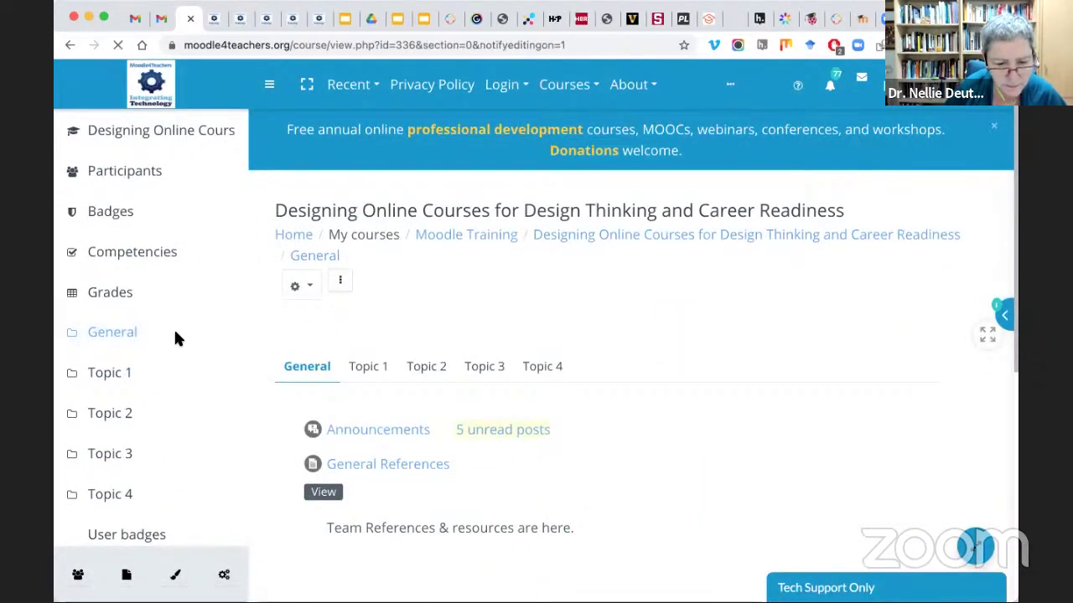
{"action": "scroll", "coordinate": [113, 381], "scroll_direction": "down", "scroll_amount": 5}
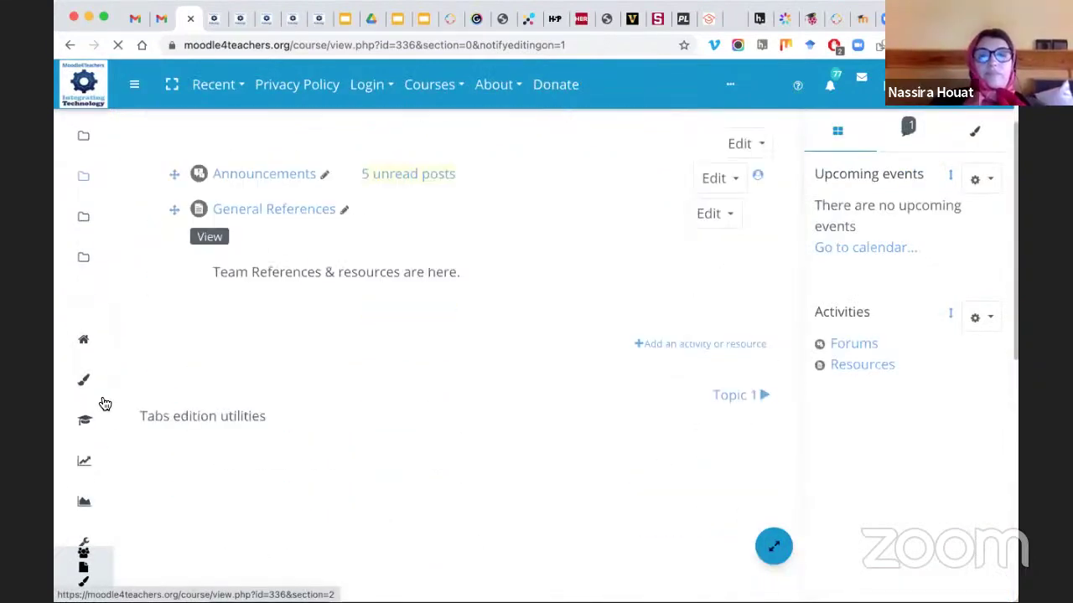
{"action": "scroll", "coordinate": [86, 215], "scroll_direction": "down", "scroll_amount": 1}
{"action": "scroll", "coordinate": [87, 216], "scroll_direction": "up", "scroll_amount": 5}
{"action": "scroll", "coordinate": [84, 252], "scroll_direction": "up", "scroll_amount": 3}
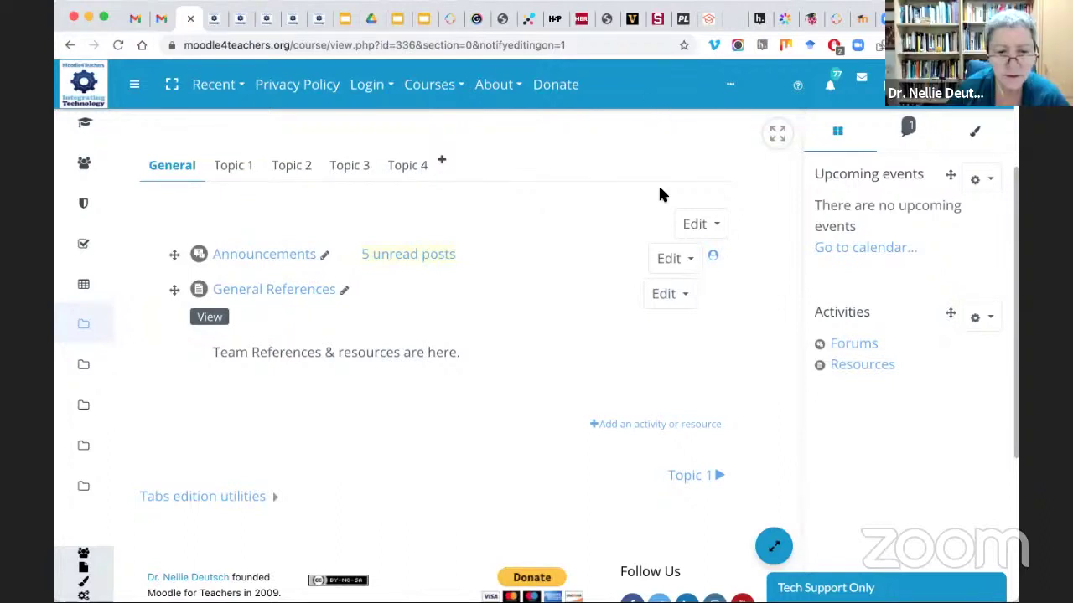
Step: Open the course's Participants page and scroll through its 7 participants, all holding the Manager role
{"action": "left_click", "coordinate": [85, 167]}
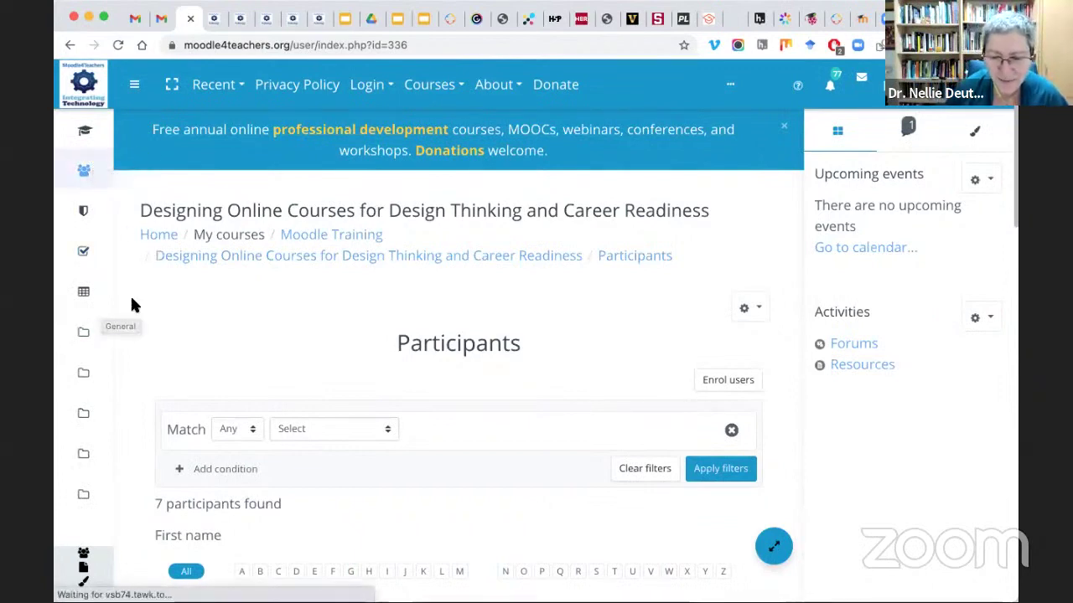
{"action": "scroll", "coordinate": [92, 449], "scroll_direction": "down", "scroll_amount": 3}
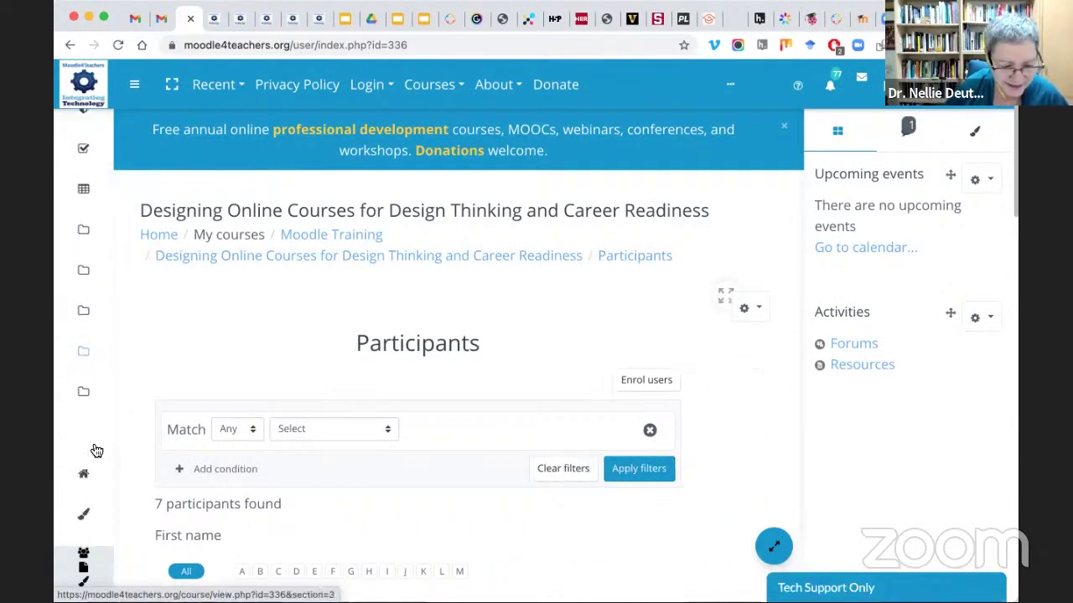
{"action": "scroll", "coordinate": [97, 451], "scroll_direction": "down", "scroll_amount": 5}
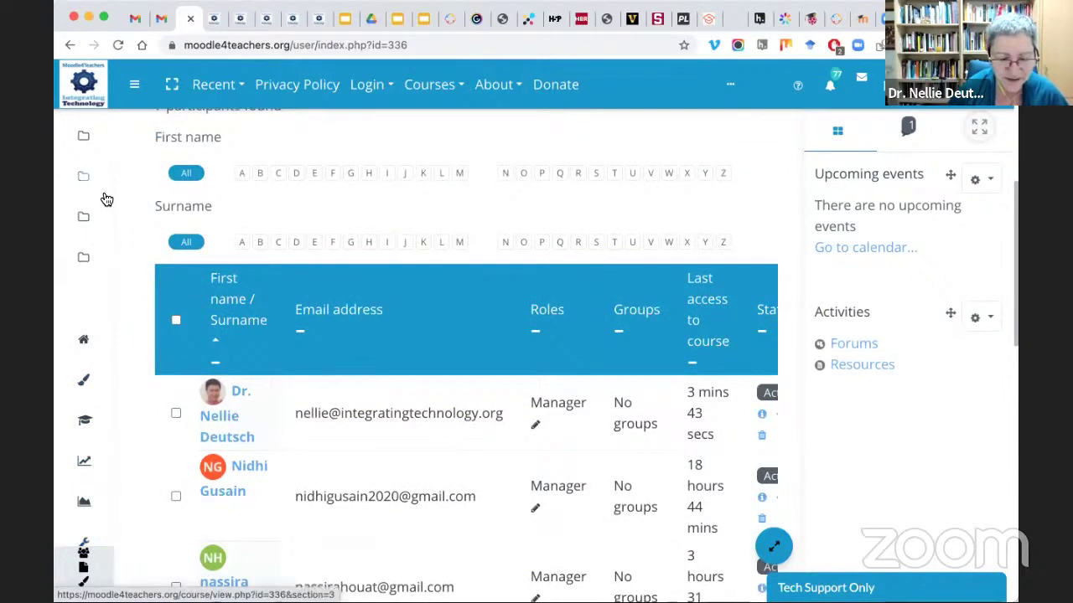
{"action": "scroll", "coordinate": [79, 296], "scroll_direction": "up", "scroll_amount": 6}
{"action": "scroll", "coordinate": [133, 80], "scroll_direction": "up", "scroll_amount": 1}
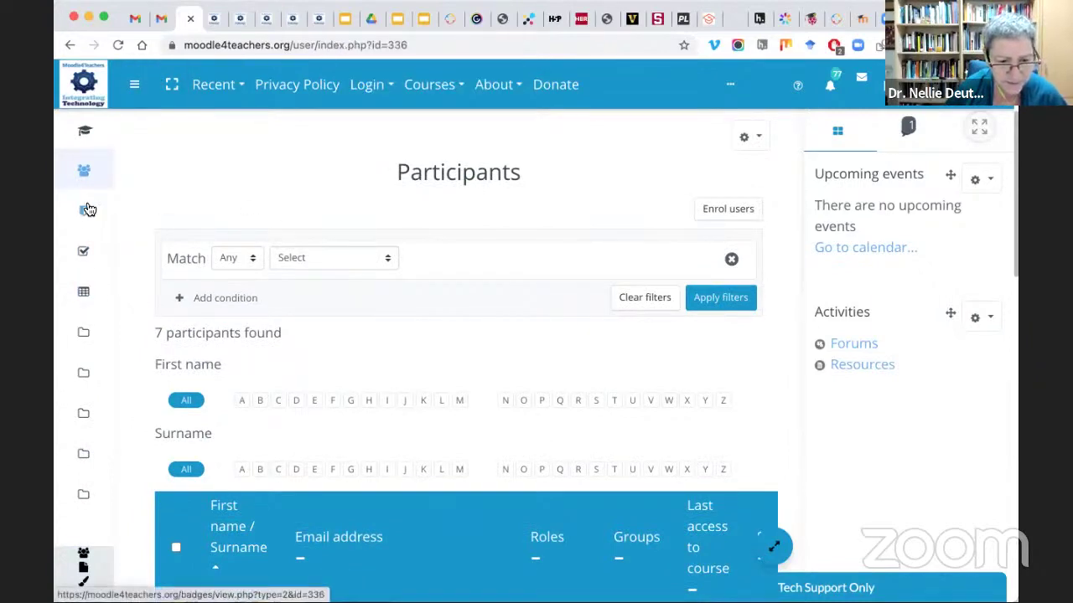
{"action": "scroll", "coordinate": [335, 429], "scroll_direction": "down", "scroll_amount": 5}
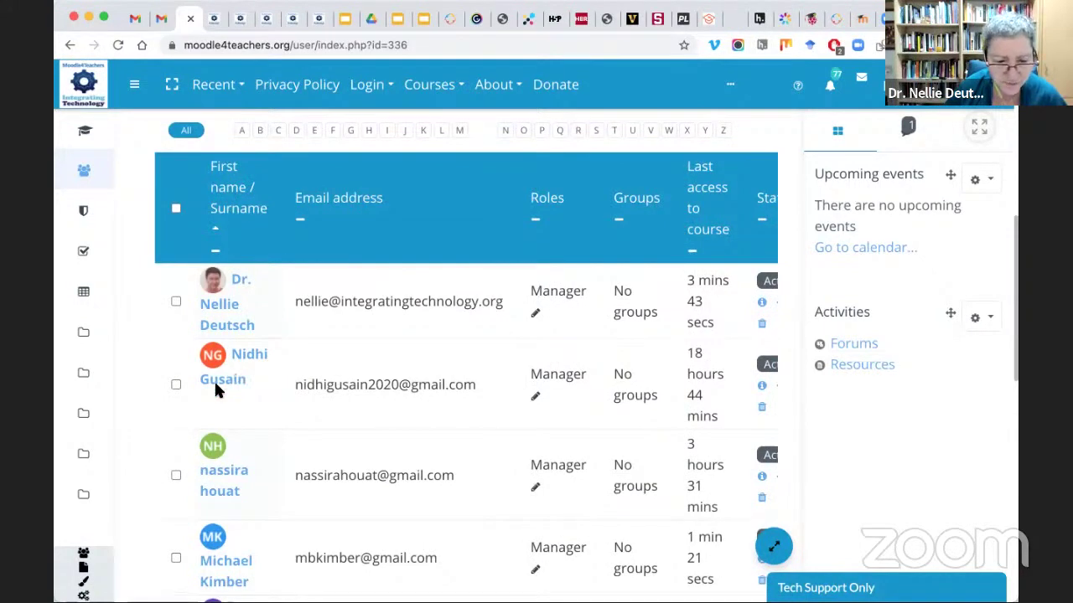
{"action": "scroll", "coordinate": [215, 388], "scroll_direction": "down", "scroll_amount": 2}
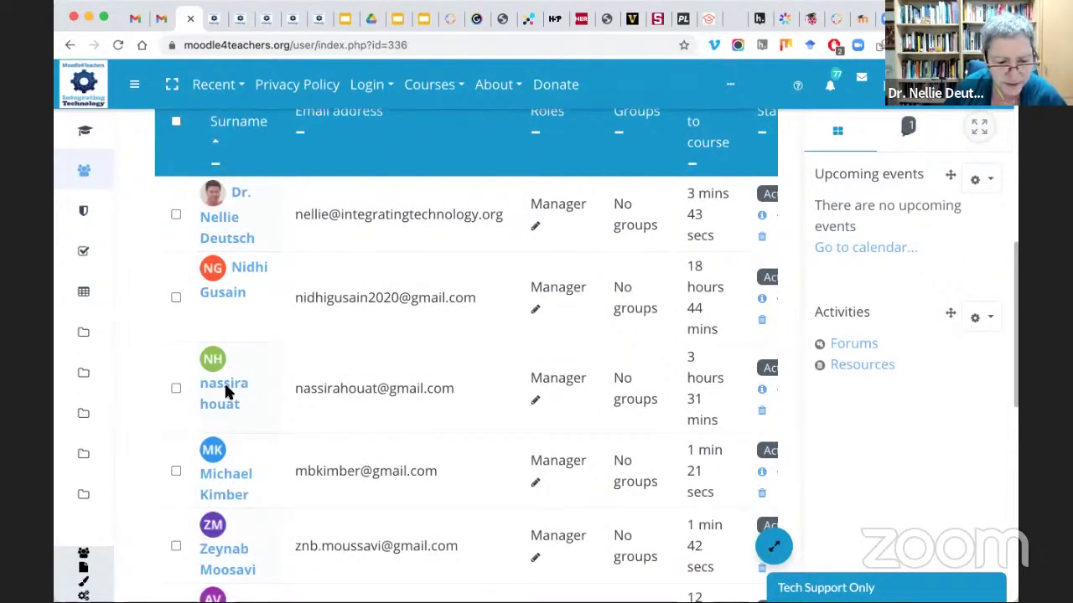
{"action": "scroll", "coordinate": [225, 391], "scroll_direction": "up", "scroll_amount": 4}
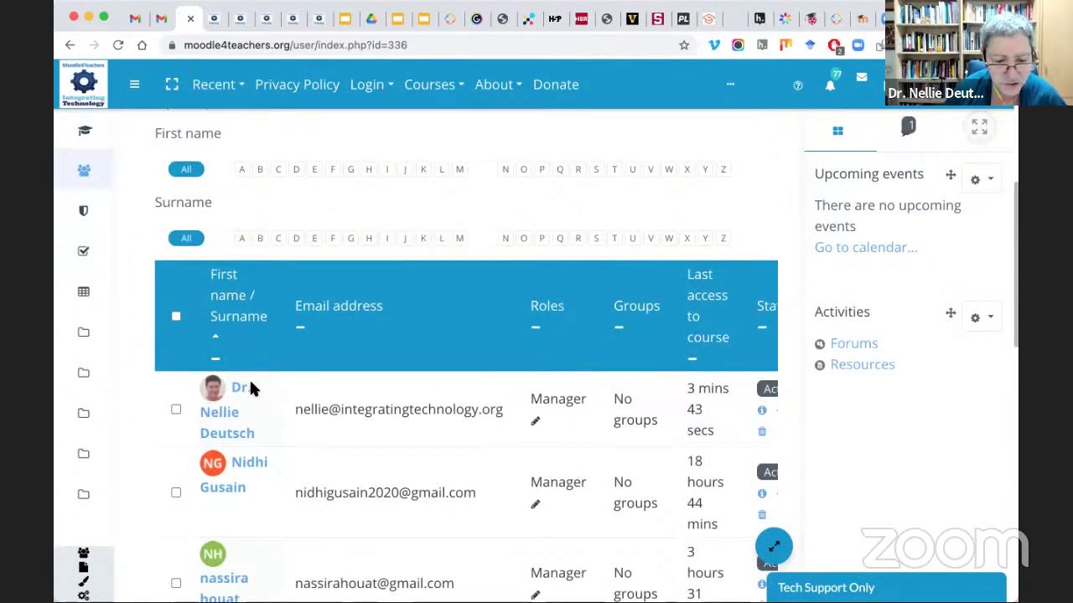
{"action": "scroll", "coordinate": [251, 388], "scroll_direction": "down", "scroll_amount": 7}
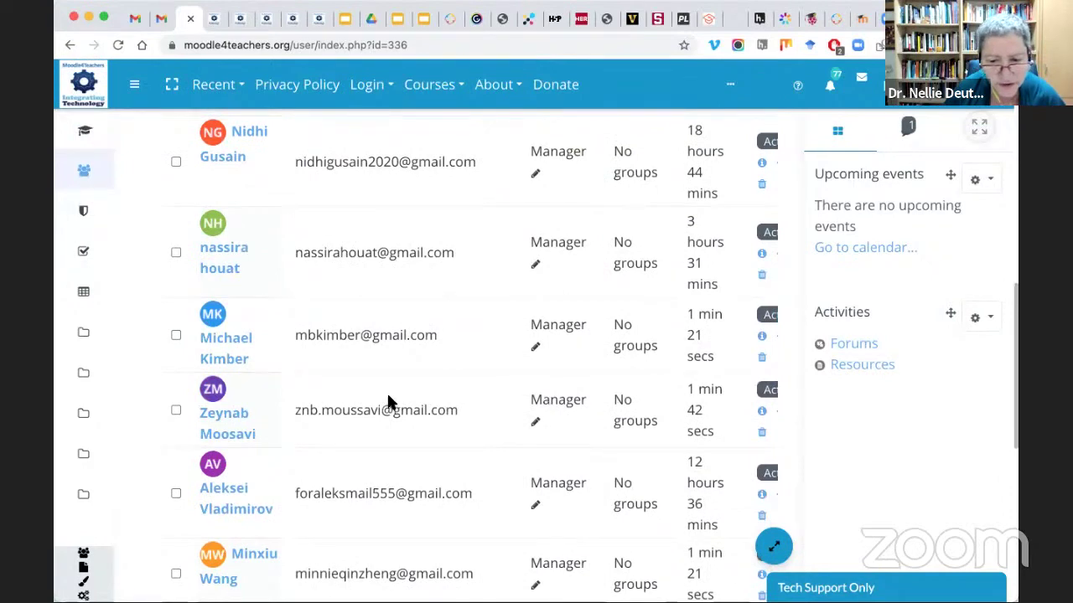
{"action": "scroll", "coordinate": [537, 395], "scroll_direction": "up", "scroll_amount": 2}
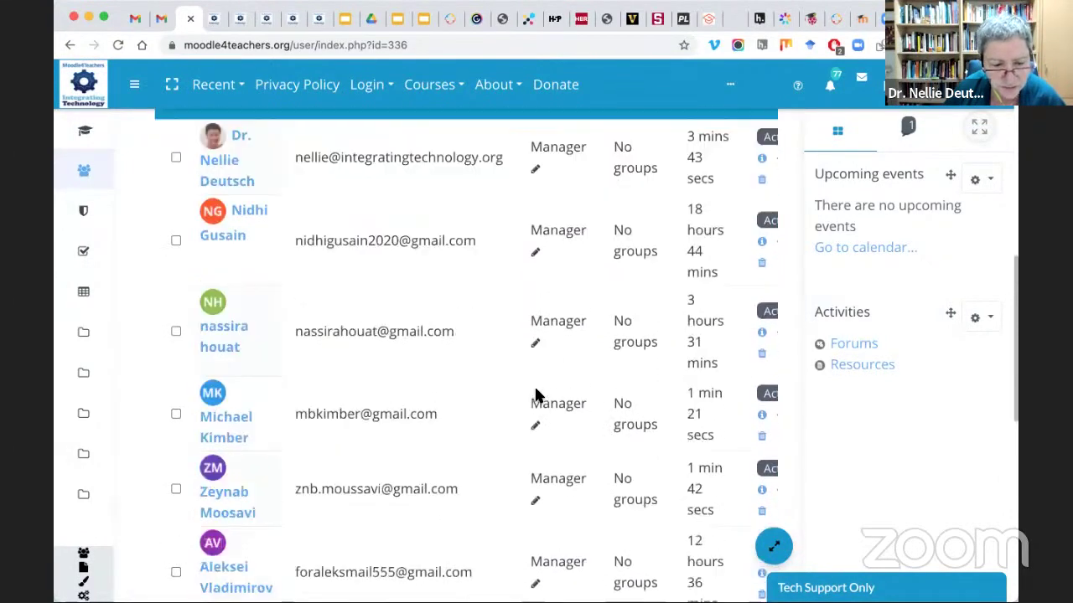
{"action": "scroll", "coordinate": [541, 394], "scroll_direction": "down", "scroll_amount": 1}
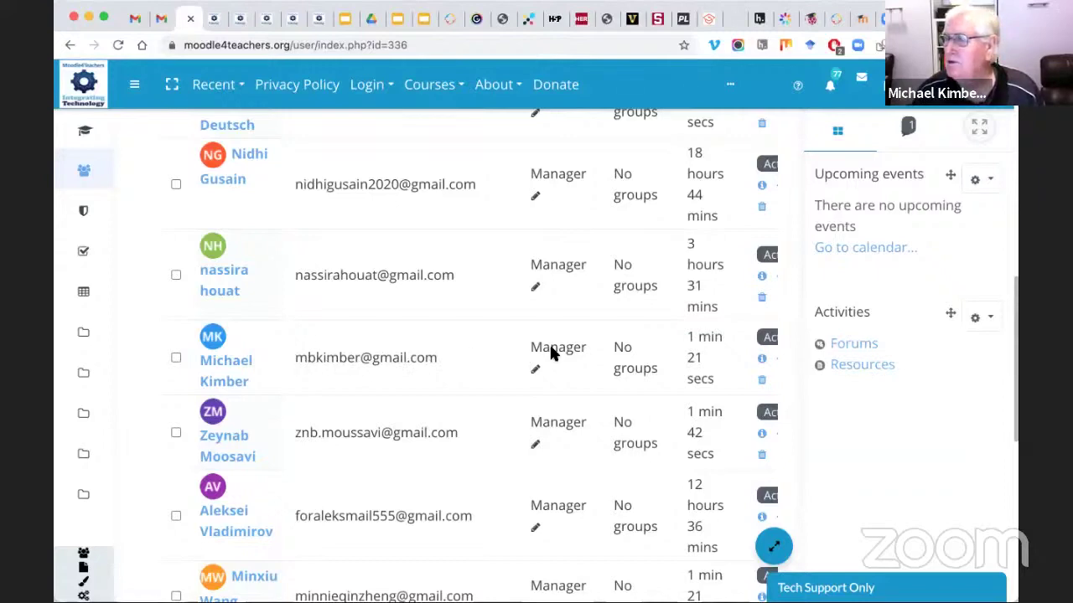
{"action": "scroll", "coordinate": [551, 353], "scroll_direction": "up", "scroll_amount": 5}
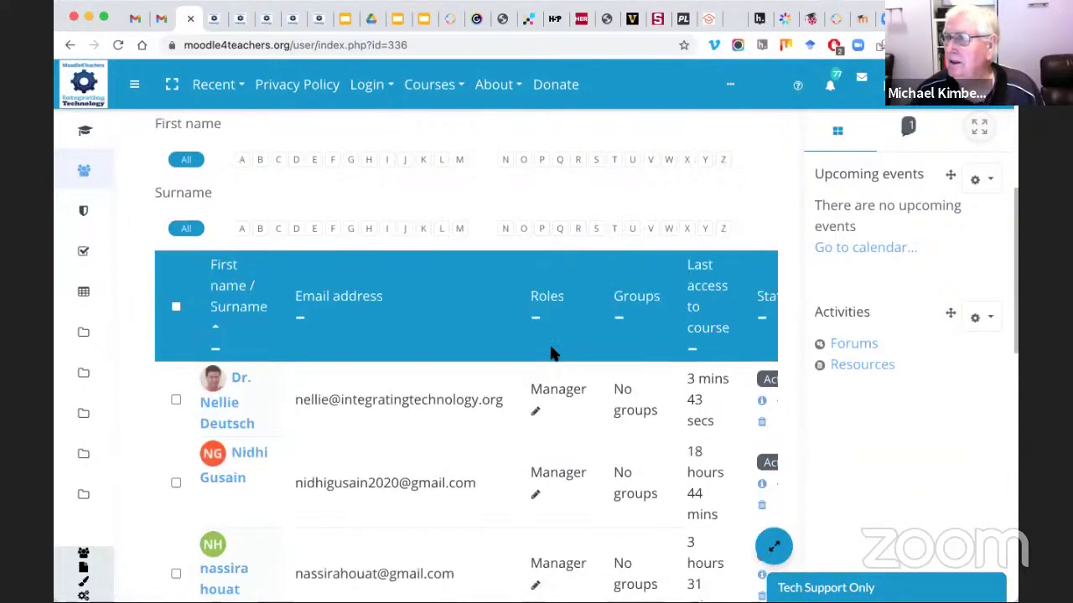
{"action": "scroll", "coordinate": [550, 351], "scroll_direction": "up", "scroll_amount": 5}
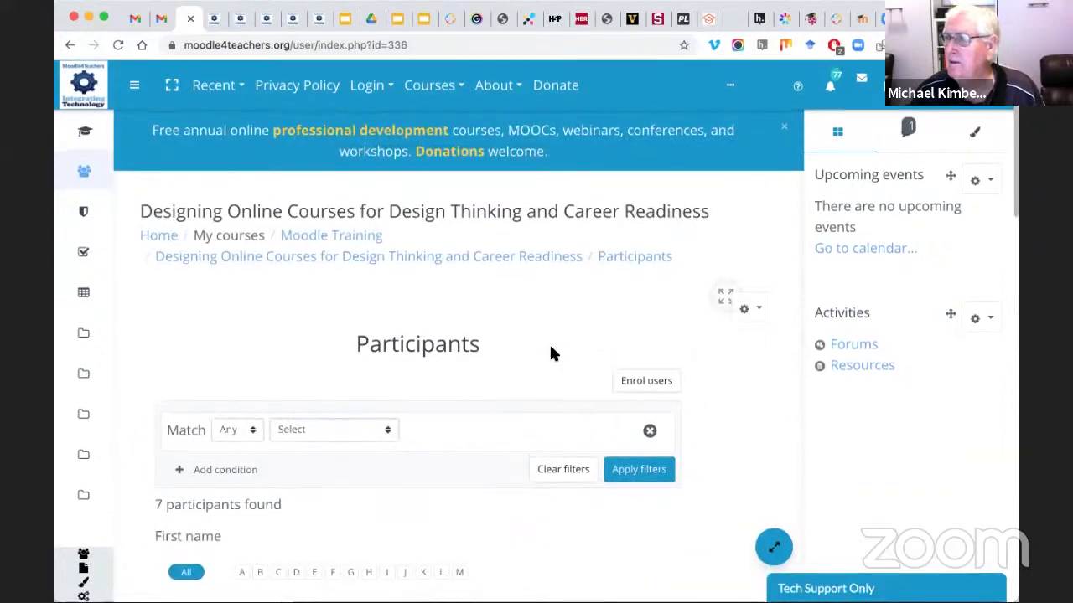
{"action": "scroll", "coordinate": [83, 453], "scroll_direction": "down", "scroll_amount": 5}
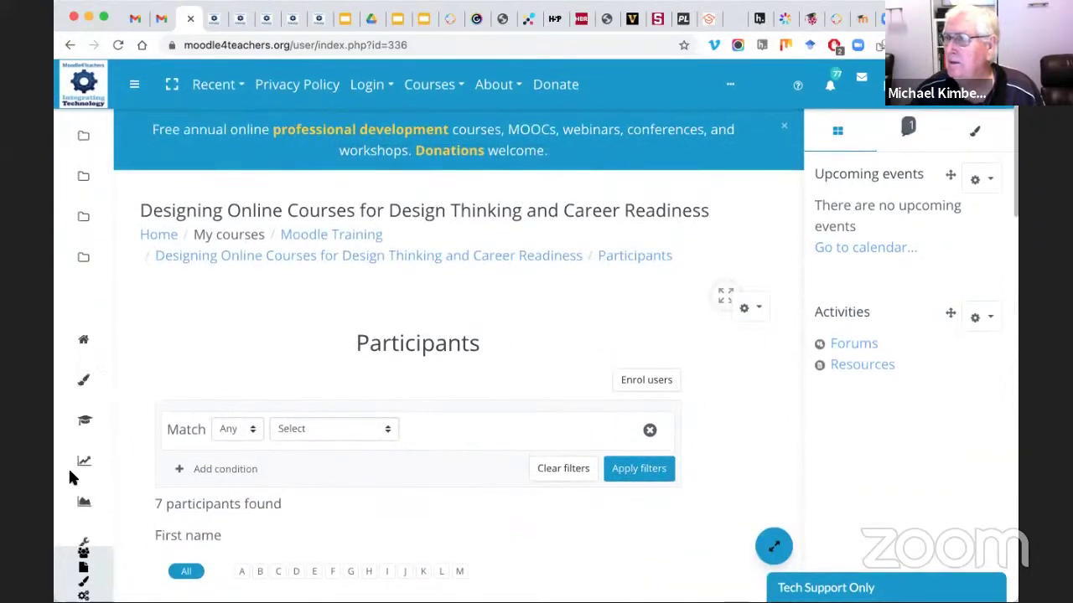
{"action": "scroll", "coordinate": [82, 478], "scroll_direction": "down", "scroll_amount": 5}
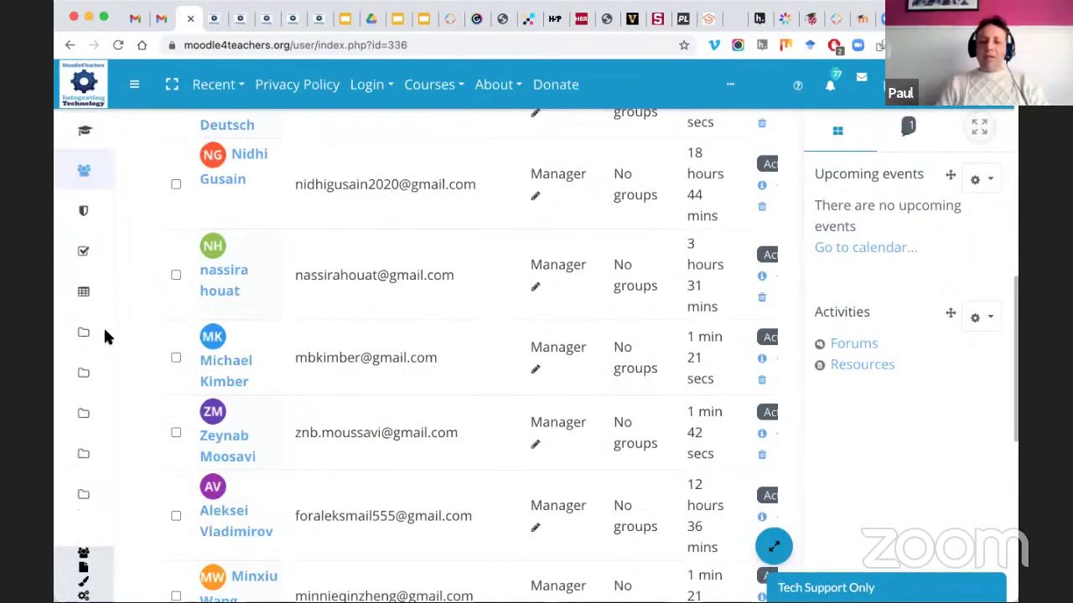
{"action": "scroll", "coordinate": [103, 326], "scroll_direction": "up", "scroll_amount": 1}
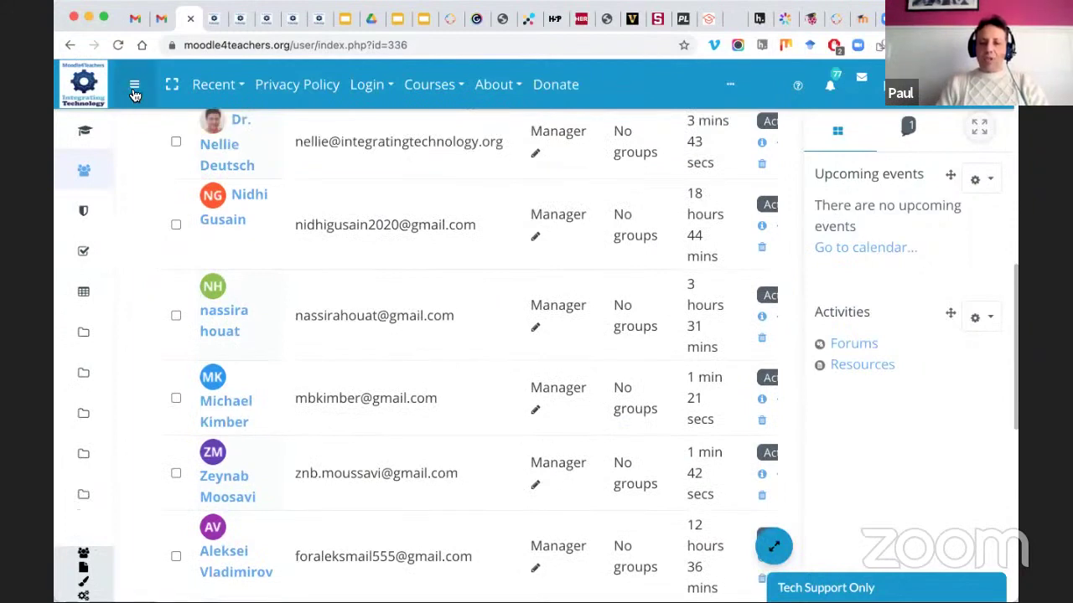
{"action": "scroll", "coordinate": [419, 274], "scroll_direction": "up", "scroll_amount": 5}
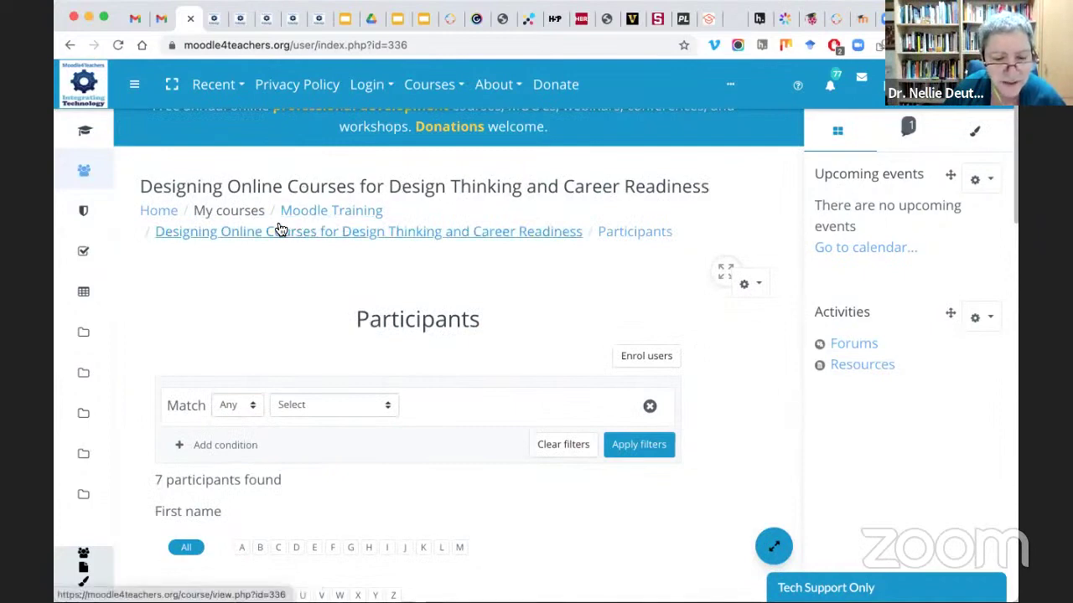
Step: Return to the course category page and filter it to the Moodle Training category
{"action": "left_click", "coordinate": [331, 218]}
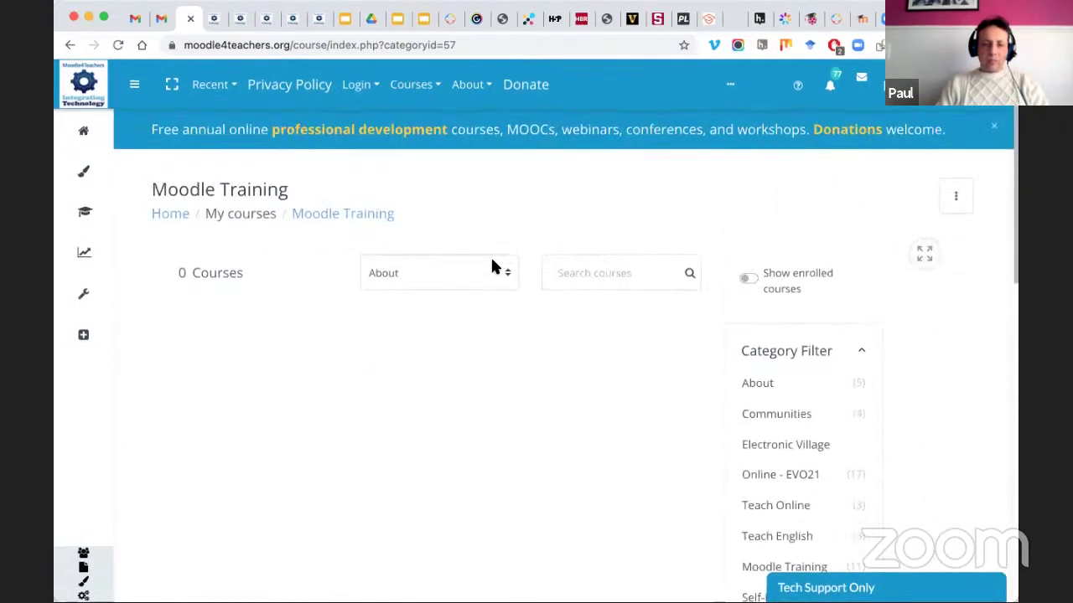
{"action": "left_click", "coordinate": [347, 226]}
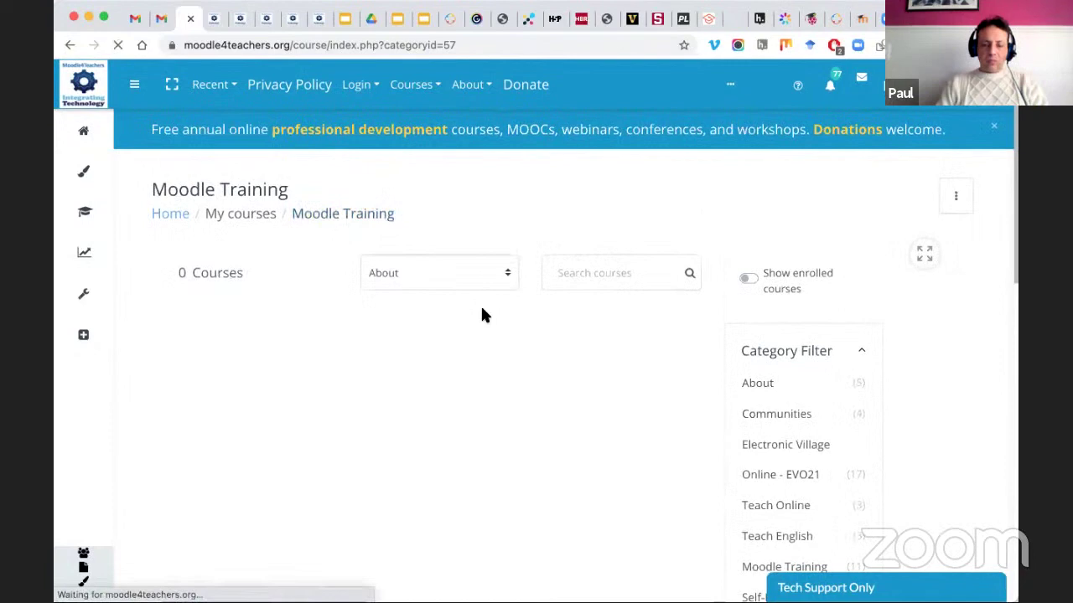
{"action": "scroll", "coordinate": [480, 304], "scroll_direction": "down", "scroll_amount": 3}
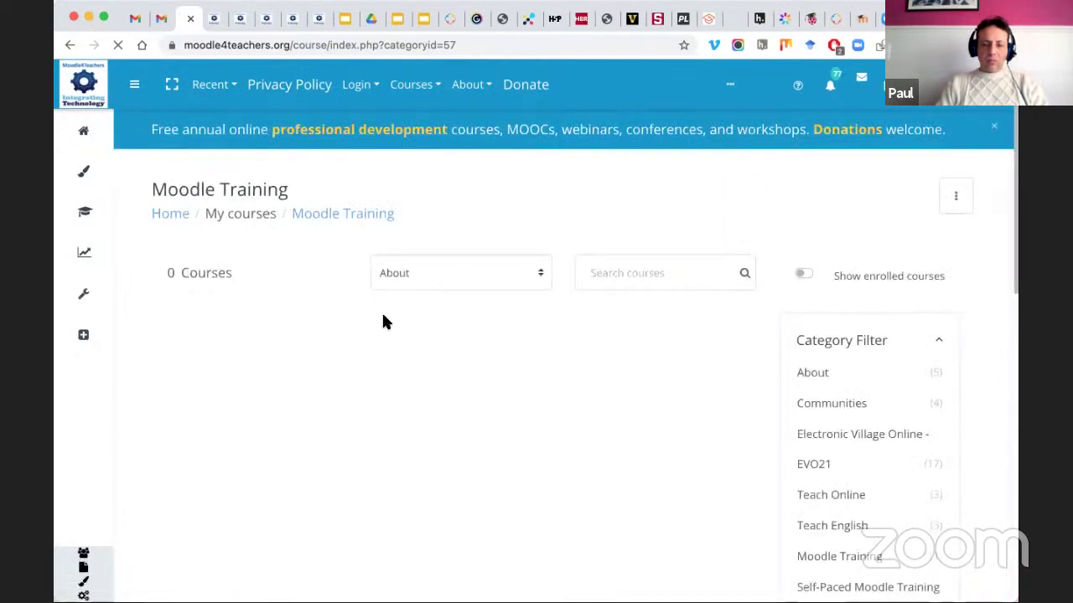
{"action": "scroll", "coordinate": [390, 321], "scroll_direction": "down", "scroll_amount": 4}
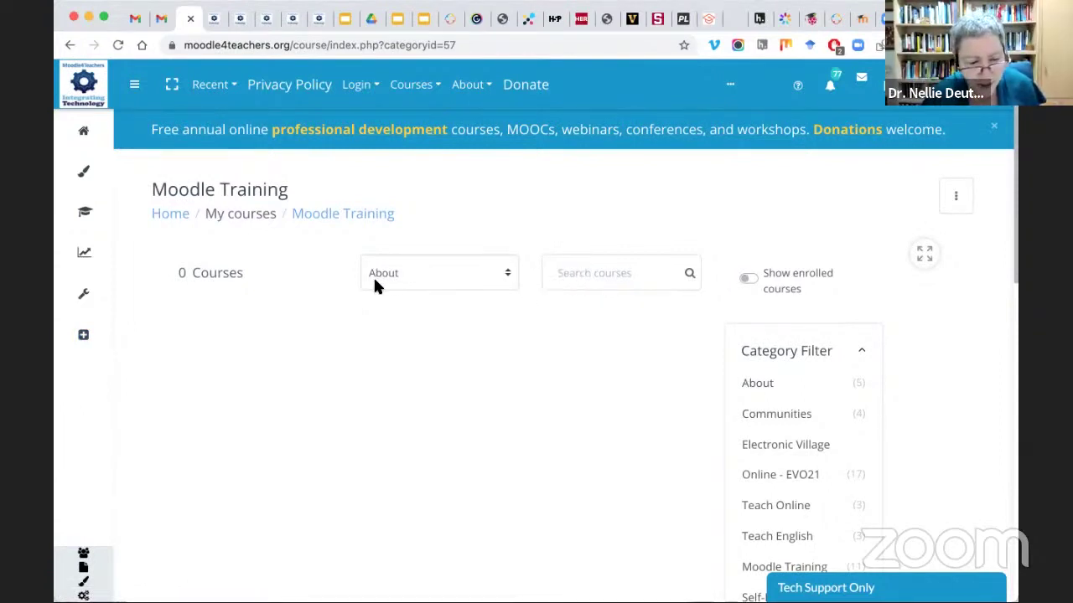
{"action": "left_click", "coordinate": [500, 272]}
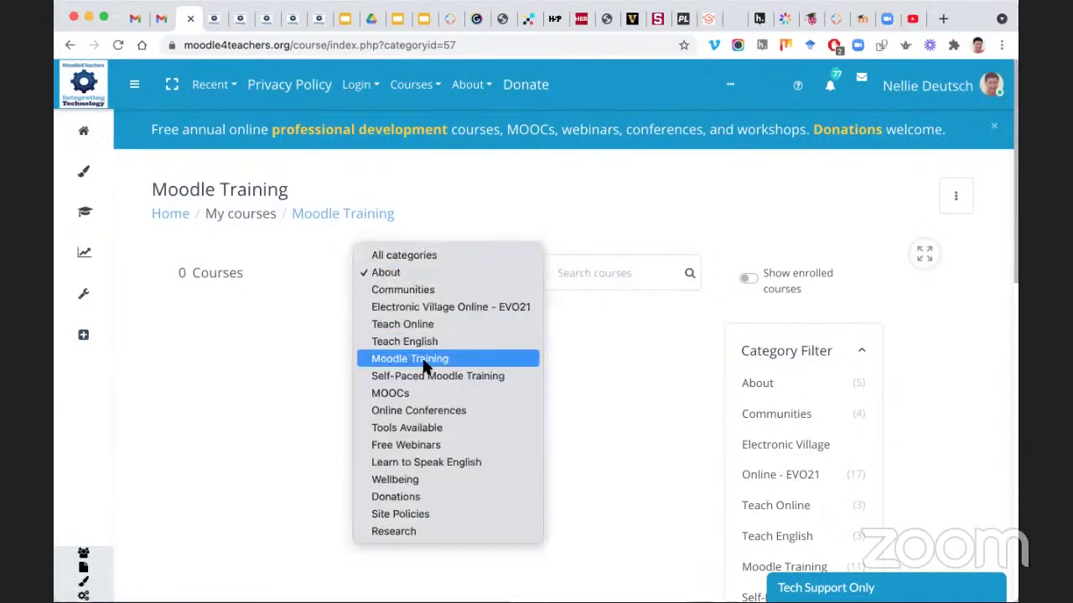
{"action": "left_click", "coordinate": [423, 356]}
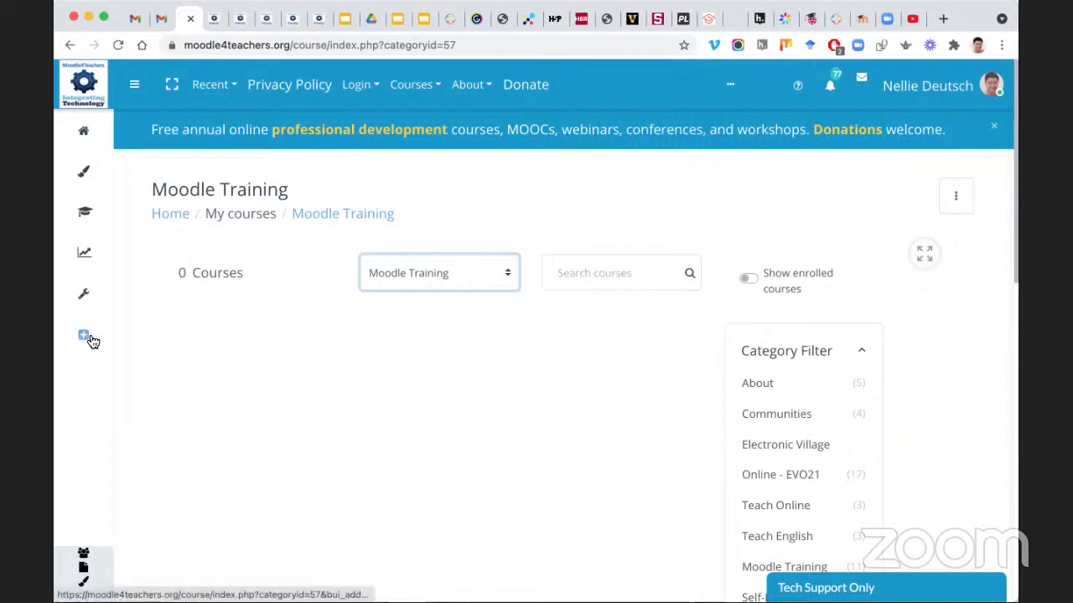
Step: Reopen the category dropdown, dismiss the stray browser context menus, and keep Moodle Training selected
{"action": "left_click", "coordinate": [505, 275]}
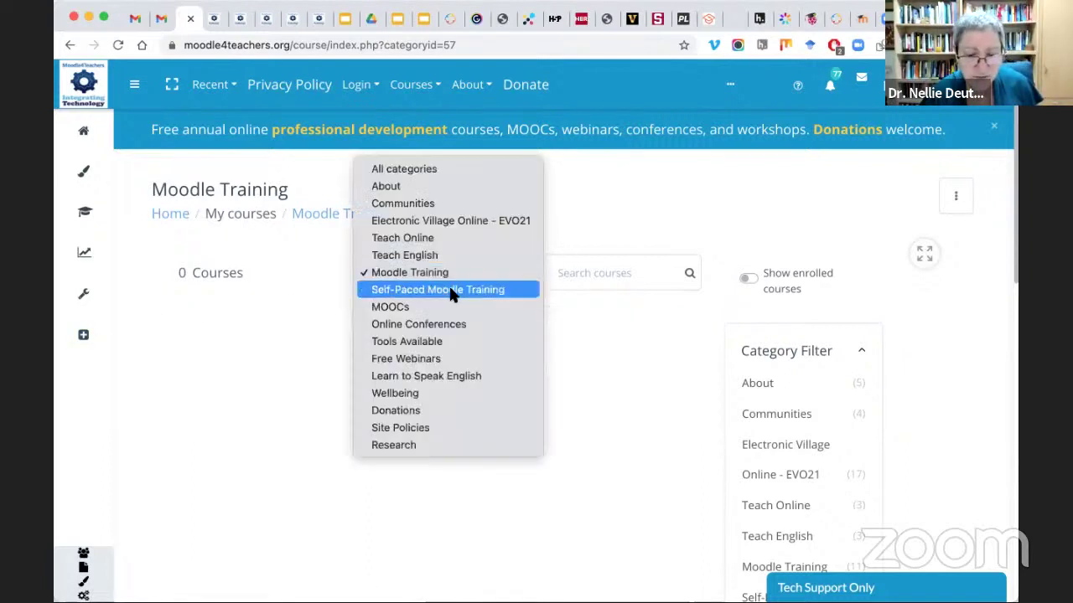
{"action": "right_click", "coordinate": [585, 292]}
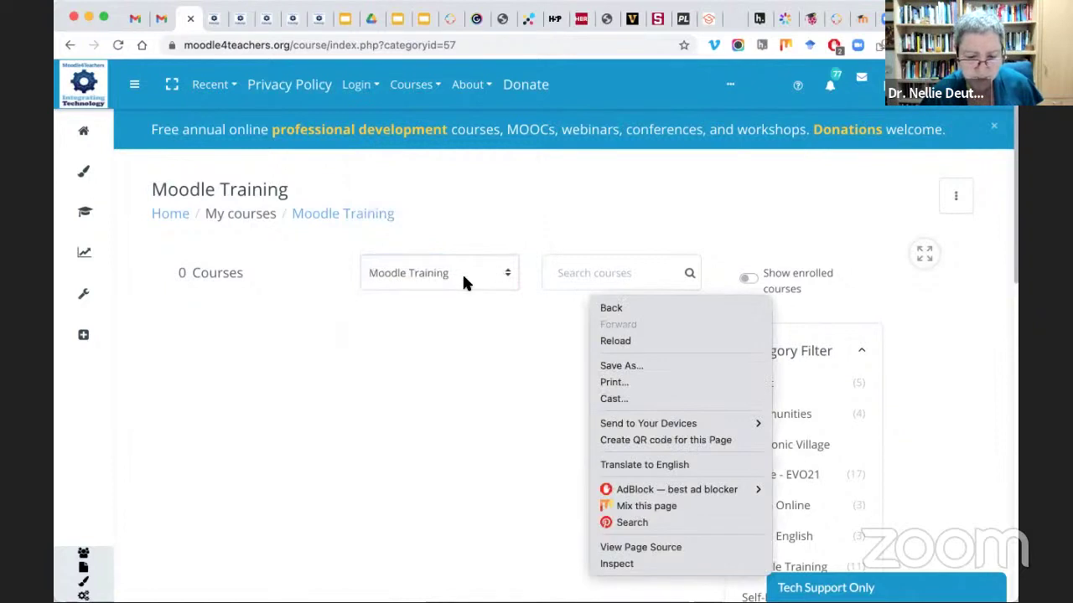
{"action": "right_click", "coordinate": [445, 307]}
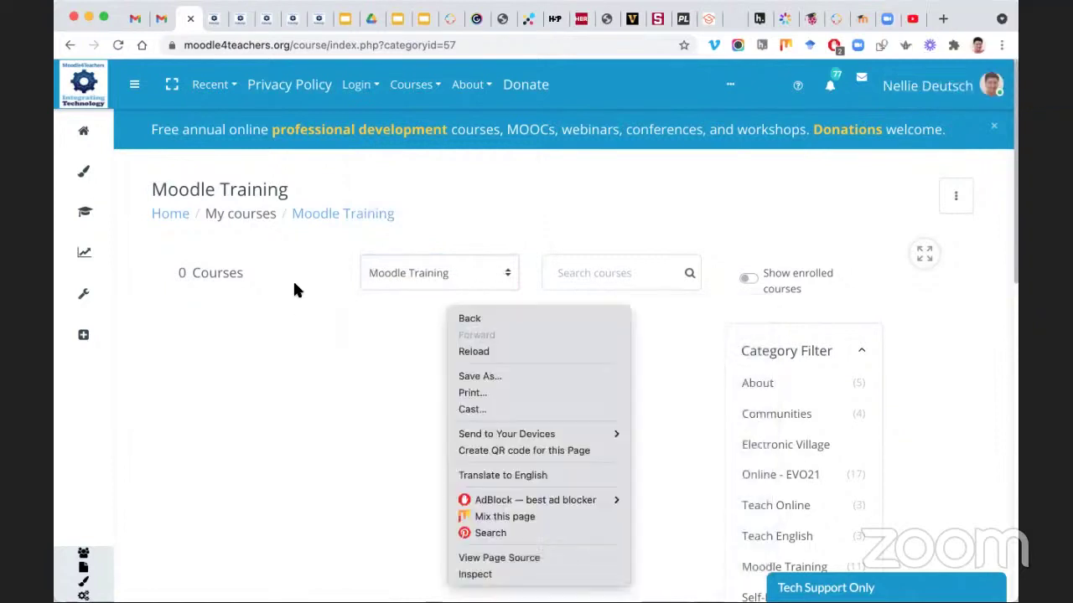
{"action": "right_click", "coordinate": [803, 225]}
{"action": "left_click", "coordinate": [385, 358]}
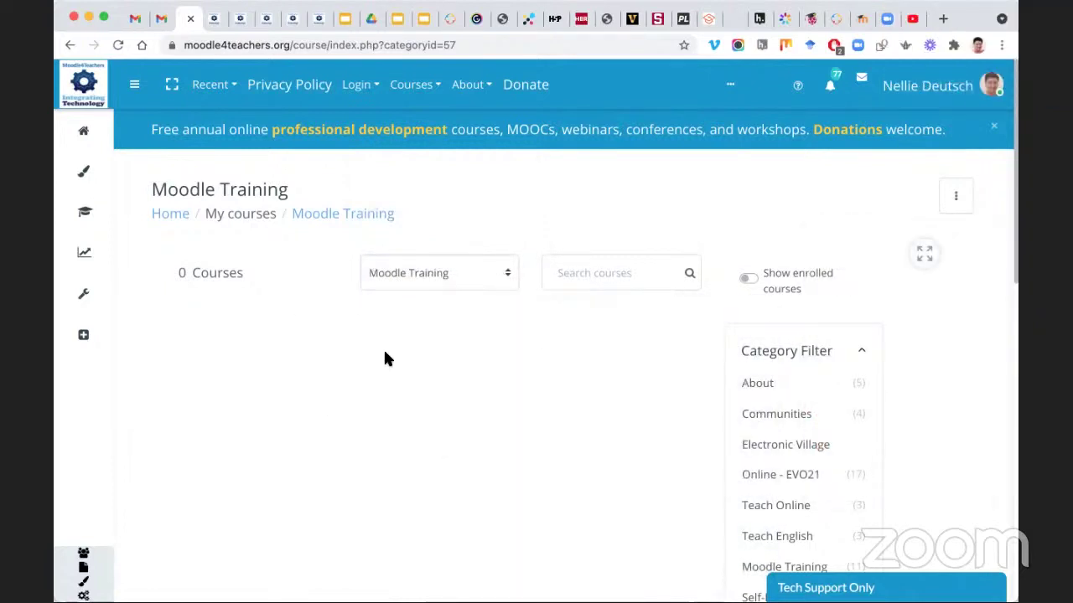
{"action": "left_click", "coordinate": [395, 273]}
{"action": "left_click", "coordinate": [395, 273]}
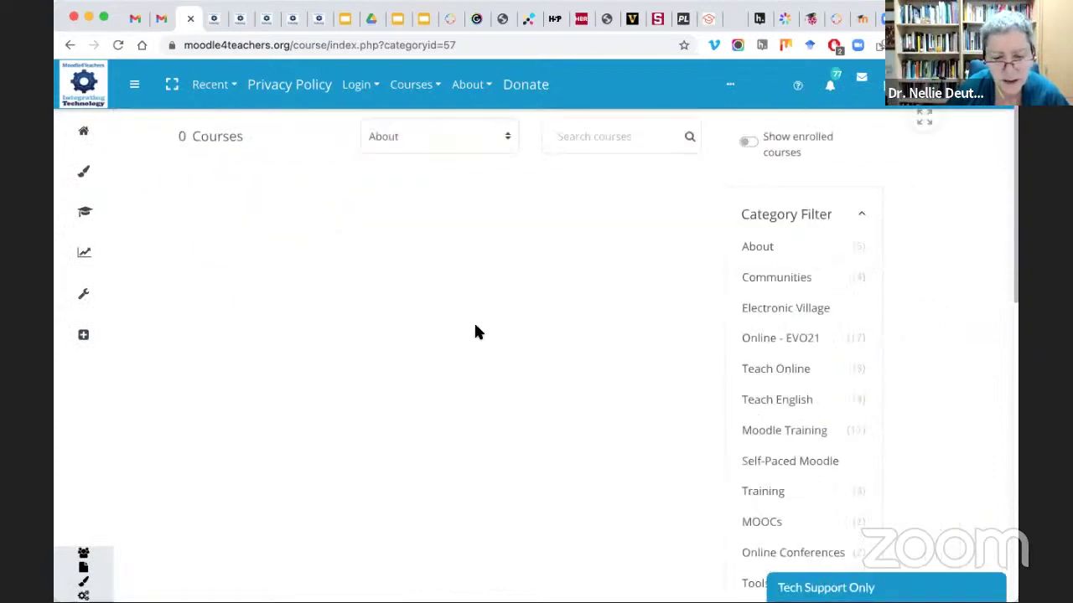
Step: Open Reading Strategies in EAP from the Recent menu, after briefly visiting Moodle MOOC 21
{"action": "left_click", "coordinate": [212, 82]}
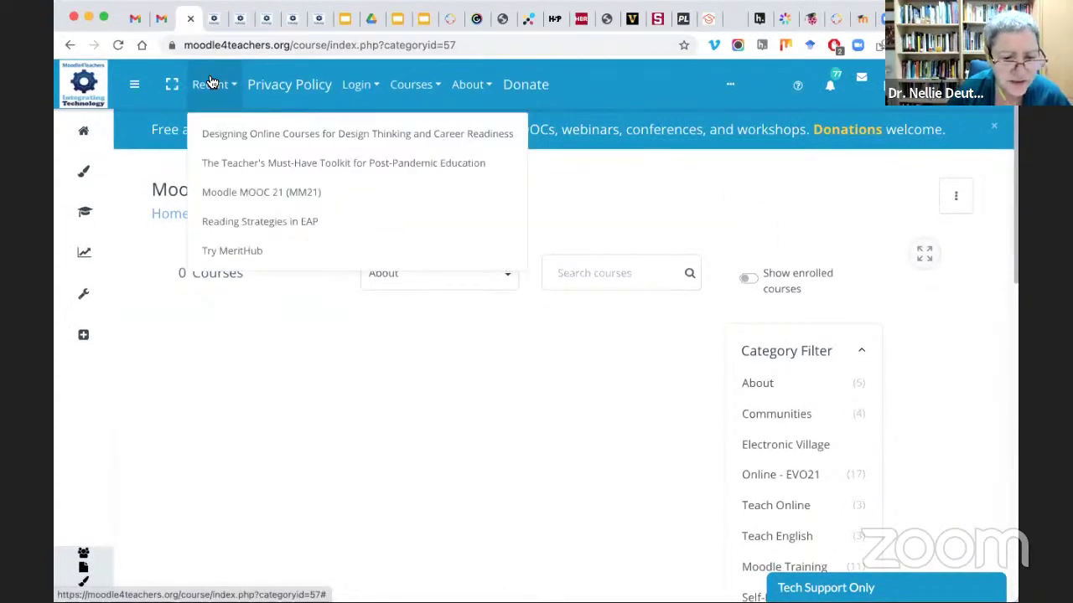
{"action": "left_click", "coordinate": [259, 193]}
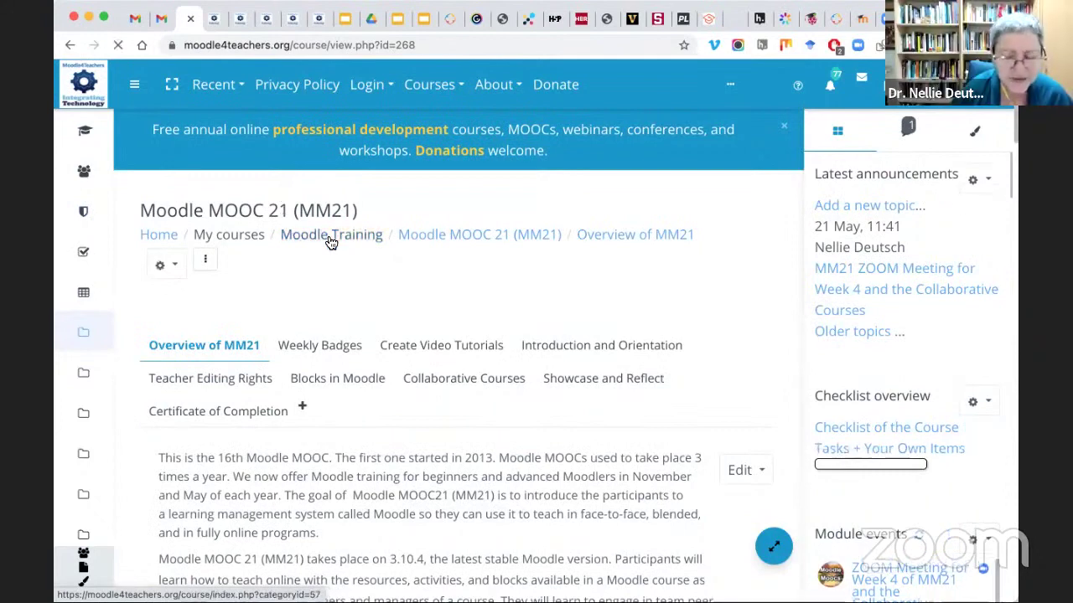
{"action": "left_click", "coordinate": [331, 236]}
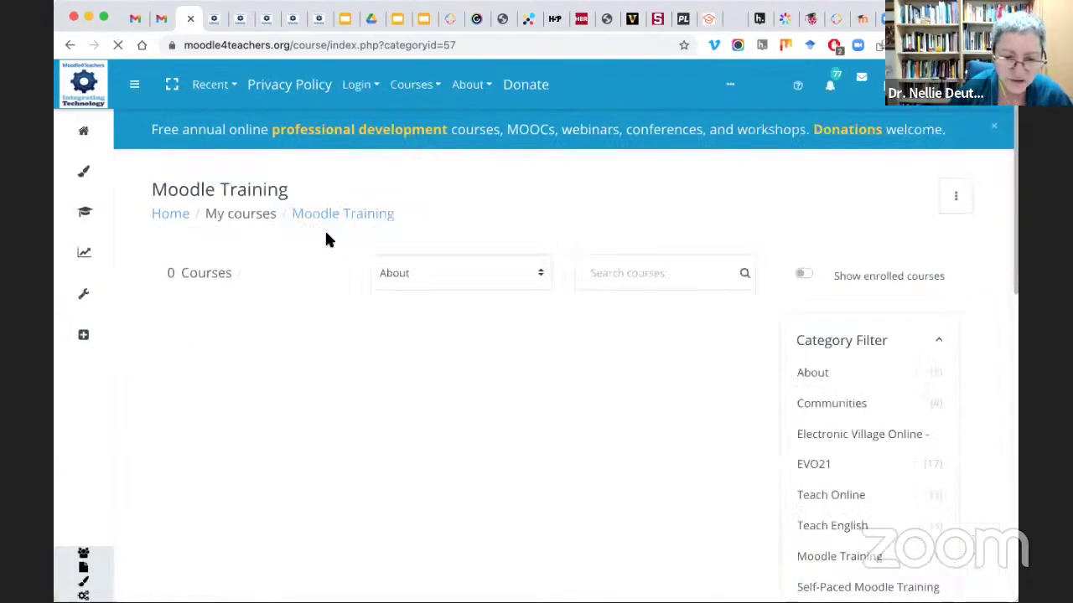
{"action": "left_click", "coordinate": [510, 271]}
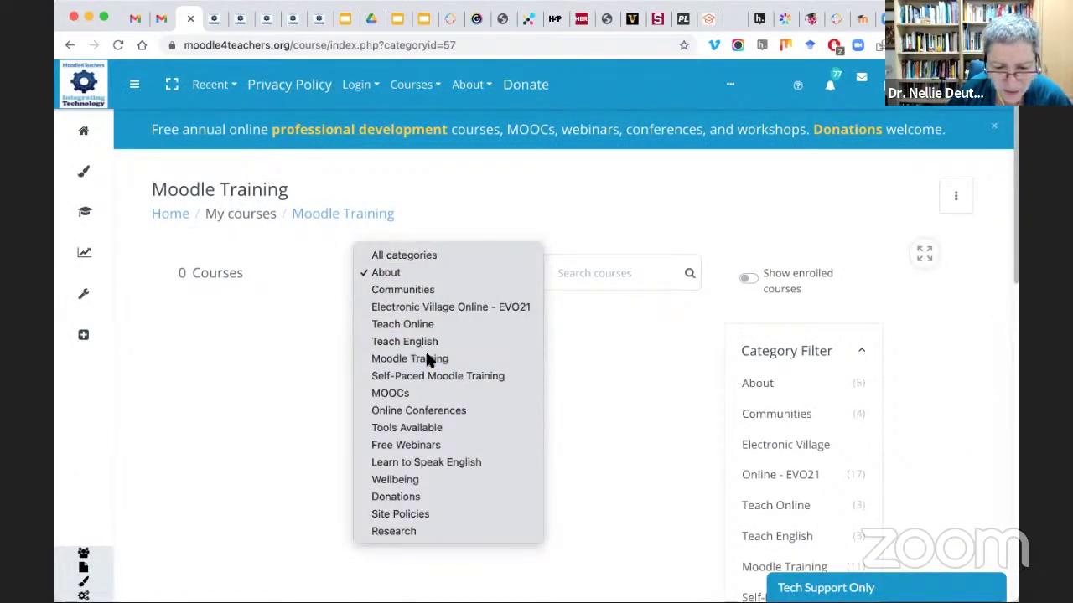
{"action": "left_click", "coordinate": [431, 353]}
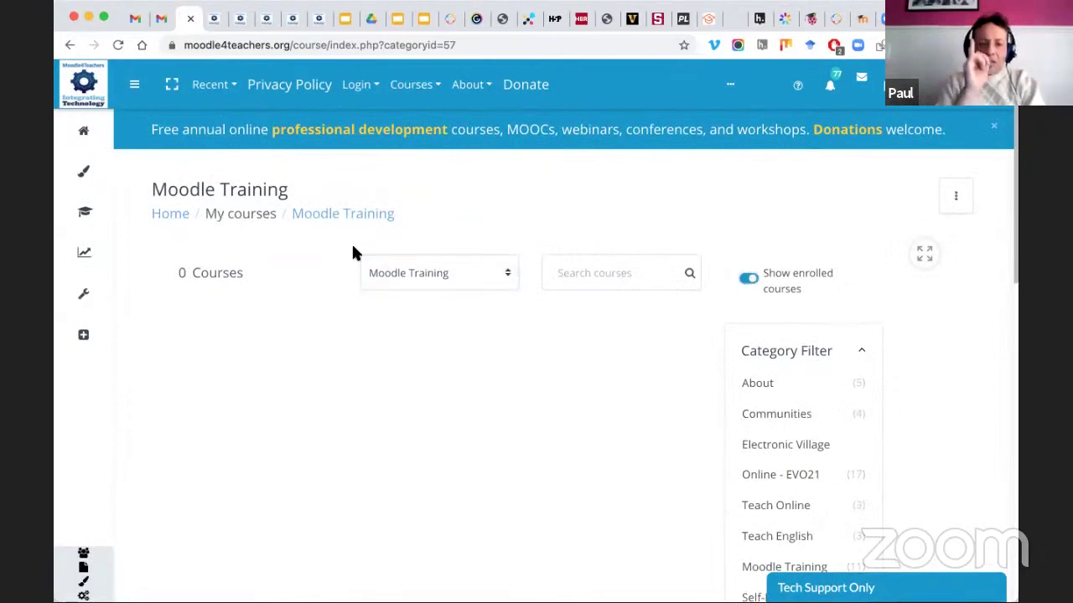
{"action": "left_click", "coordinate": [211, 84]}
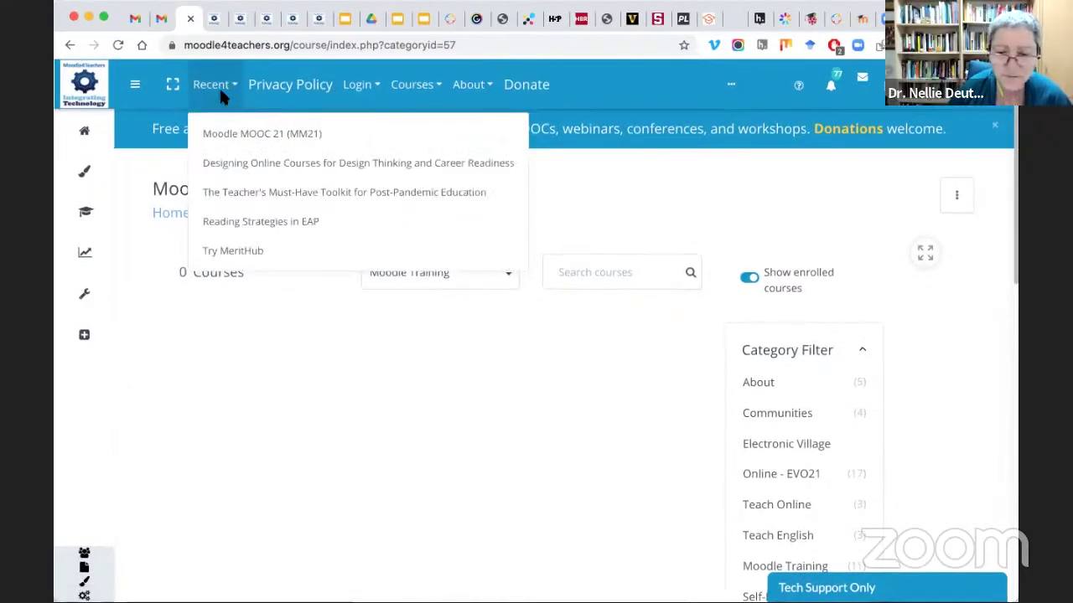
{"action": "left_click", "coordinate": [241, 226]}
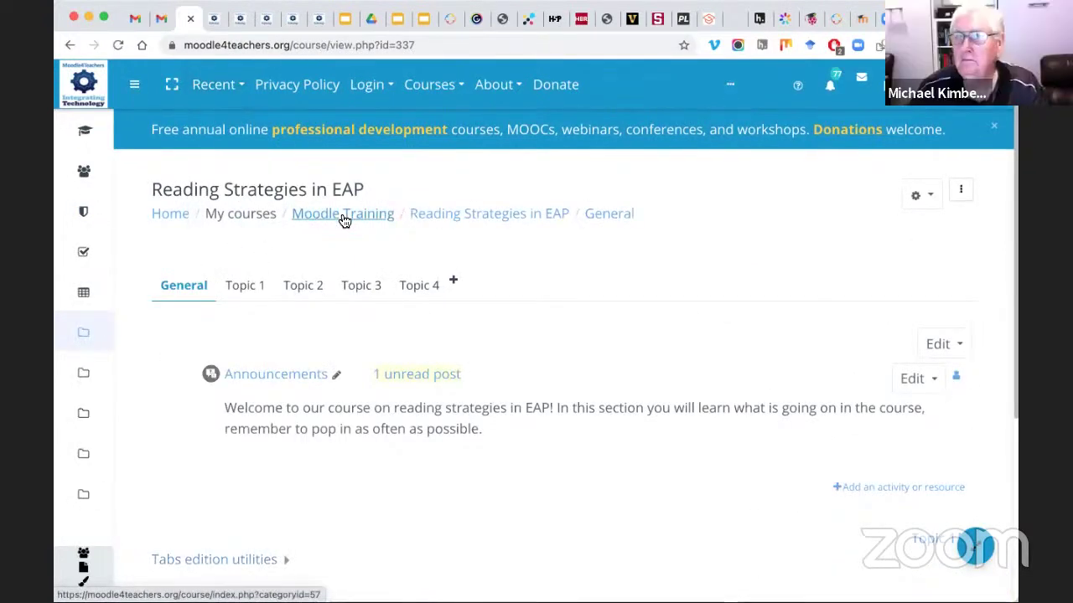
{"action": "left_click", "coordinate": [88, 173]}
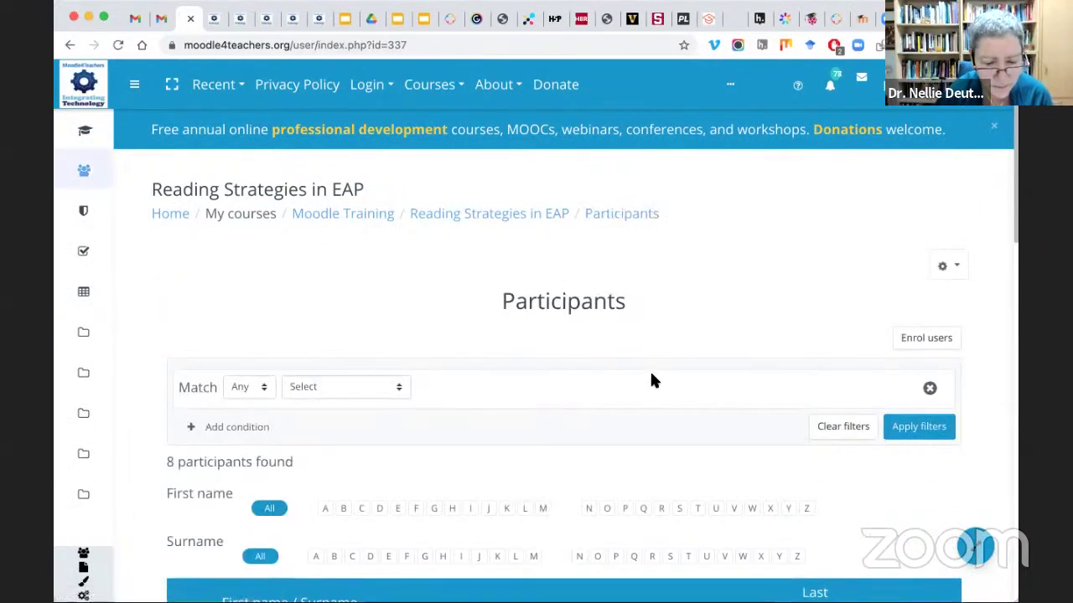
{"action": "scroll", "coordinate": [651, 377], "scroll_direction": "down", "scroll_amount": 5}
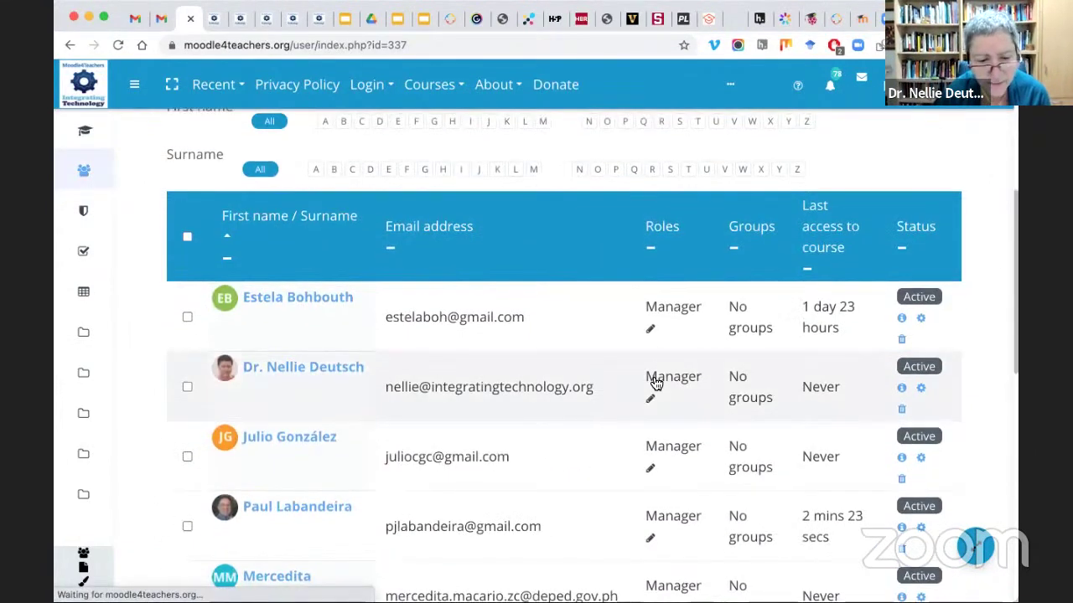
{"action": "scroll", "coordinate": [656, 383], "scroll_direction": "down", "scroll_amount": 1}
{"action": "scroll", "coordinate": [657, 382], "scroll_direction": "down", "scroll_amount": 1}
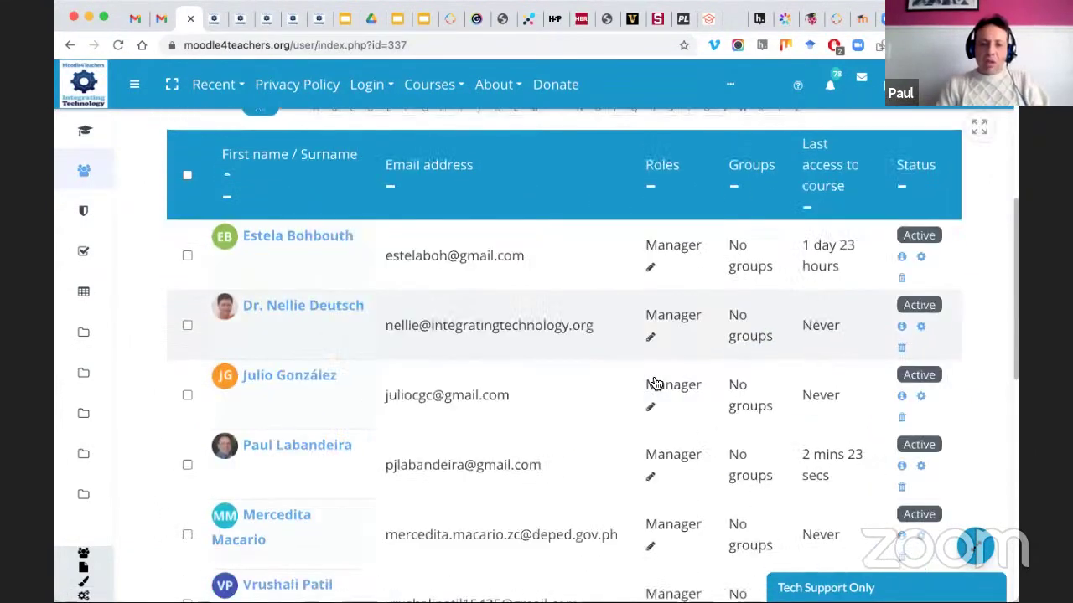
{"action": "scroll", "coordinate": [656, 383], "scroll_direction": "down", "scroll_amount": 2}
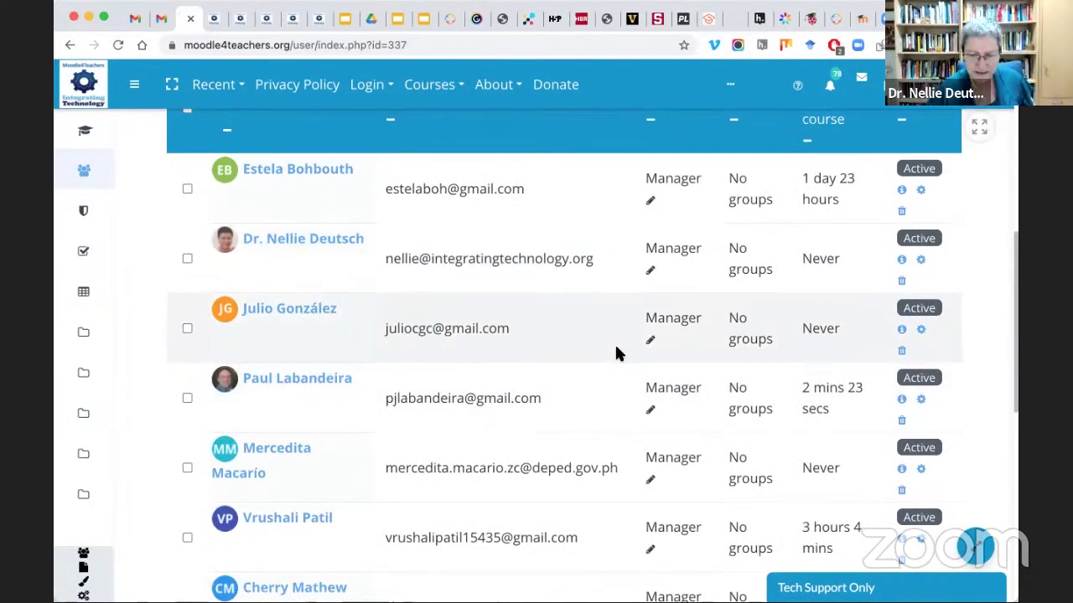
{"action": "scroll", "coordinate": [616, 352], "scroll_direction": "up", "scroll_amount": 3}
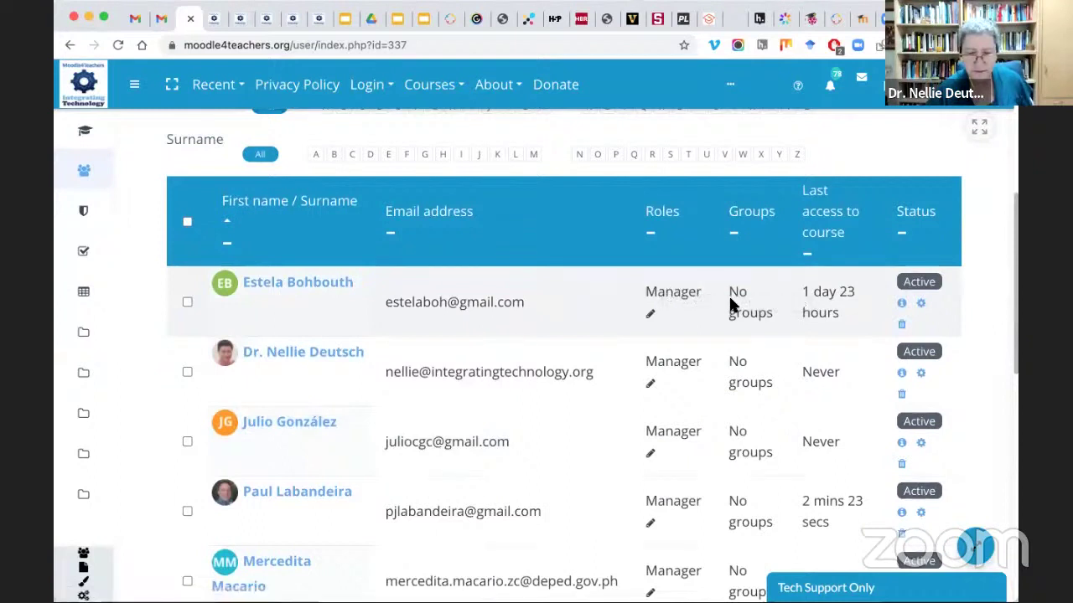
{"action": "scroll", "coordinate": [729, 293], "scroll_direction": "up", "scroll_amount": 5}
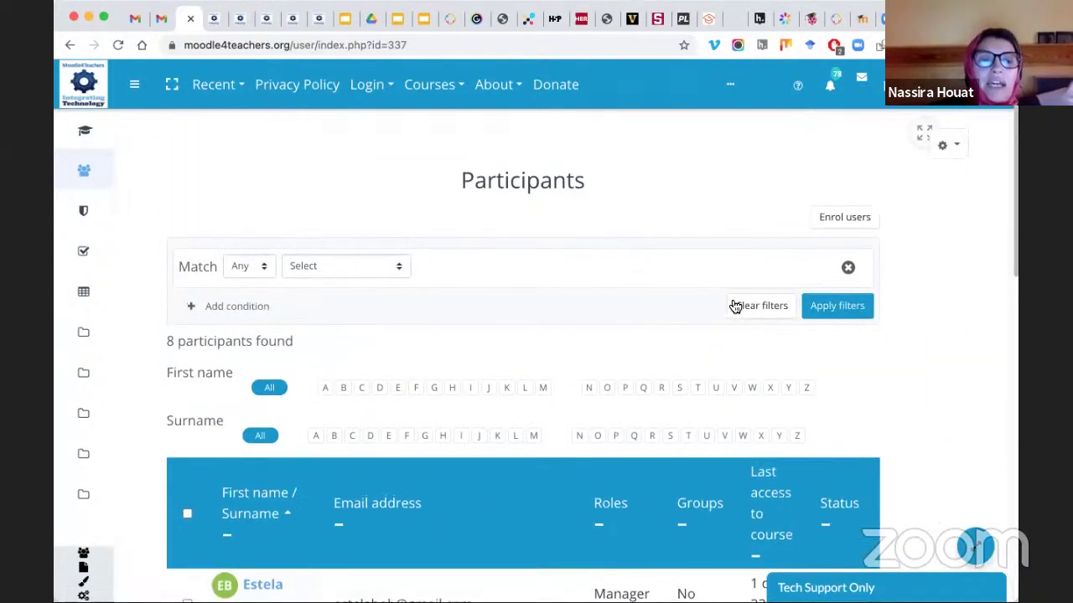
{"action": "scroll", "coordinate": [729, 305], "scroll_direction": "down", "scroll_amount": 2}
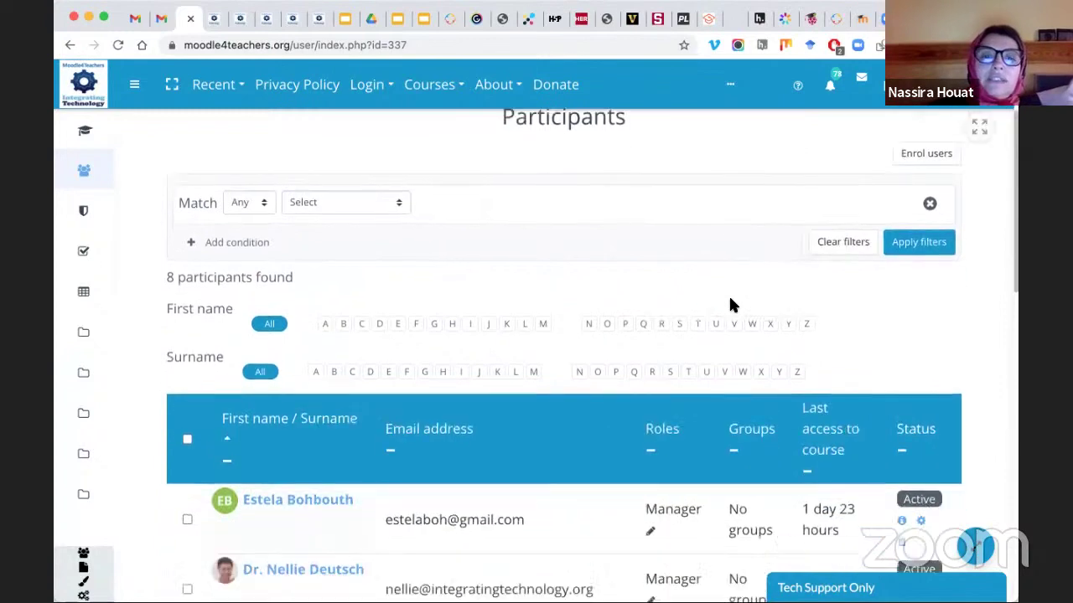
{"action": "scroll", "coordinate": [729, 305], "scroll_direction": "down", "scroll_amount": 3}
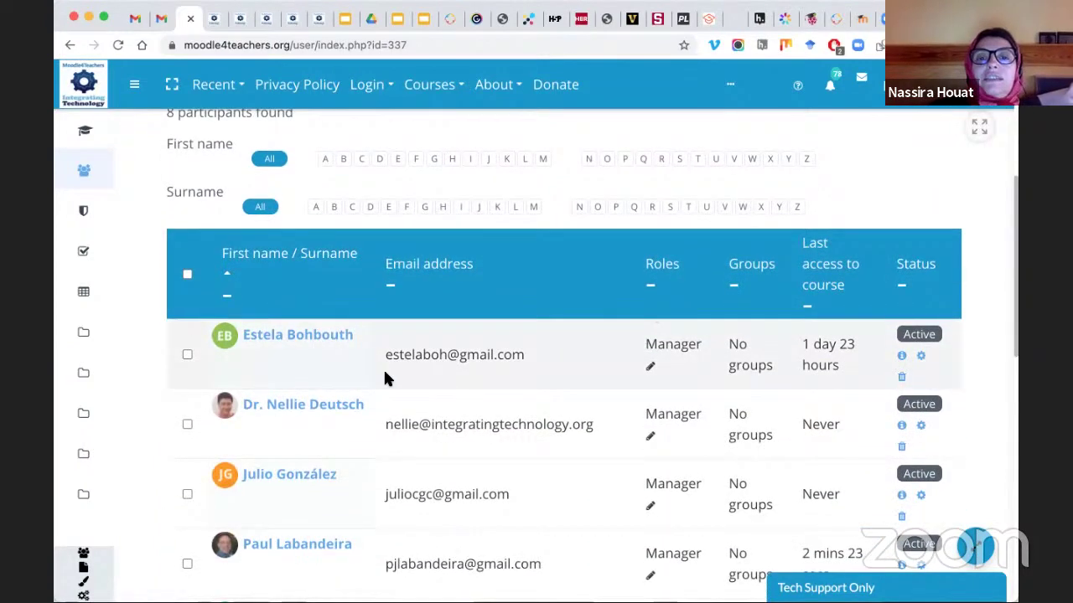
{"action": "scroll", "coordinate": [385, 377], "scroll_direction": "down", "scroll_amount": 1}
{"action": "scroll", "coordinate": [385, 377], "scroll_direction": "down", "scroll_amount": 3}
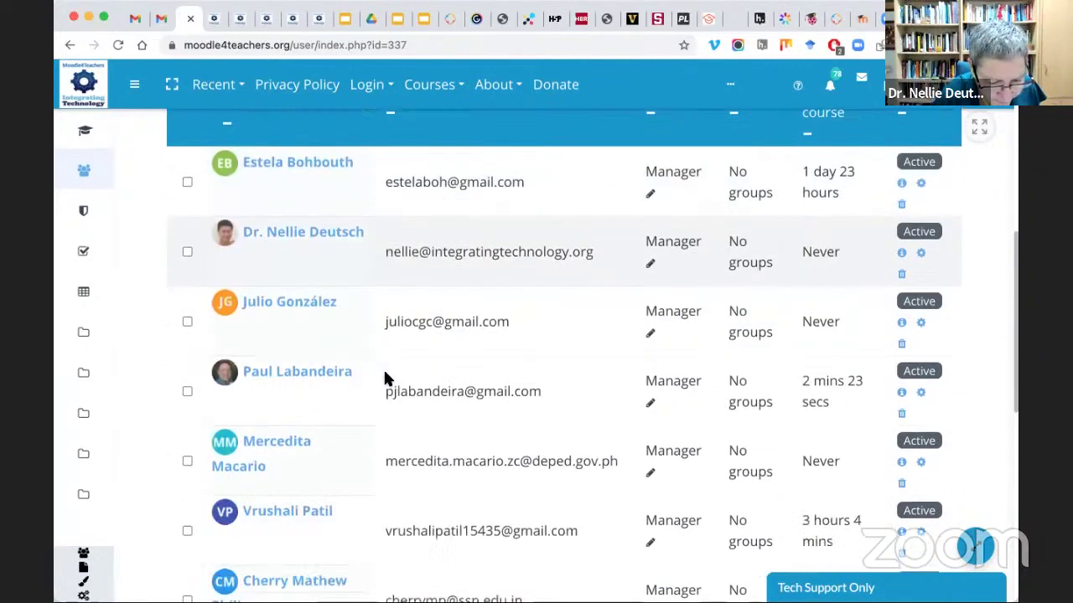
{"action": "scroll", "coordinate": [319, 381], "scroll_direction": "down", "scroll_amount": 1}
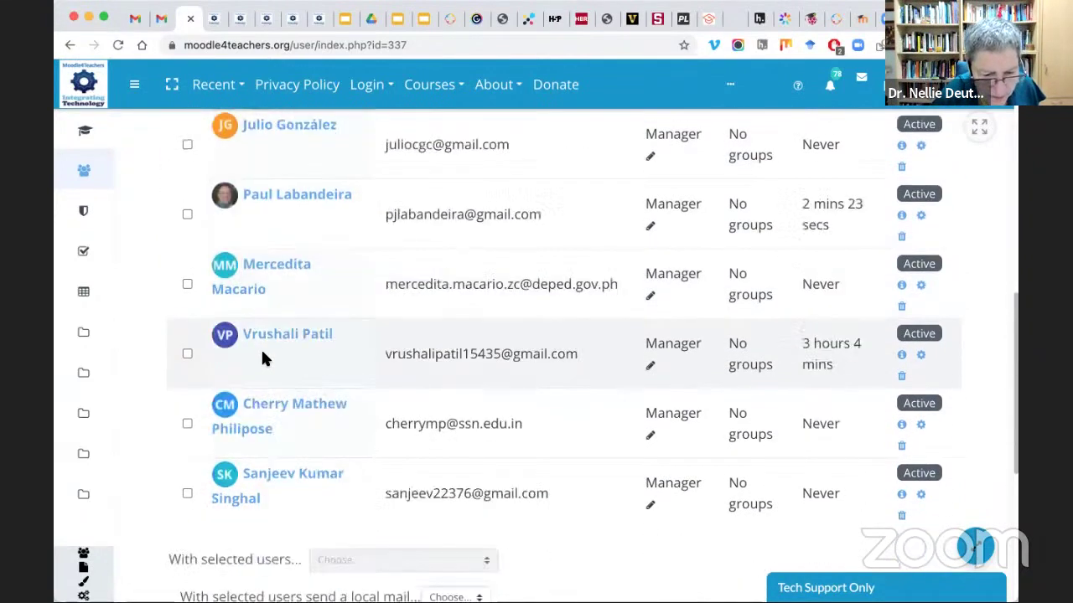
{"action": "scroll", "coordinate": [287, 352], "scroll_direction": "up", "scroll_amount": 1}
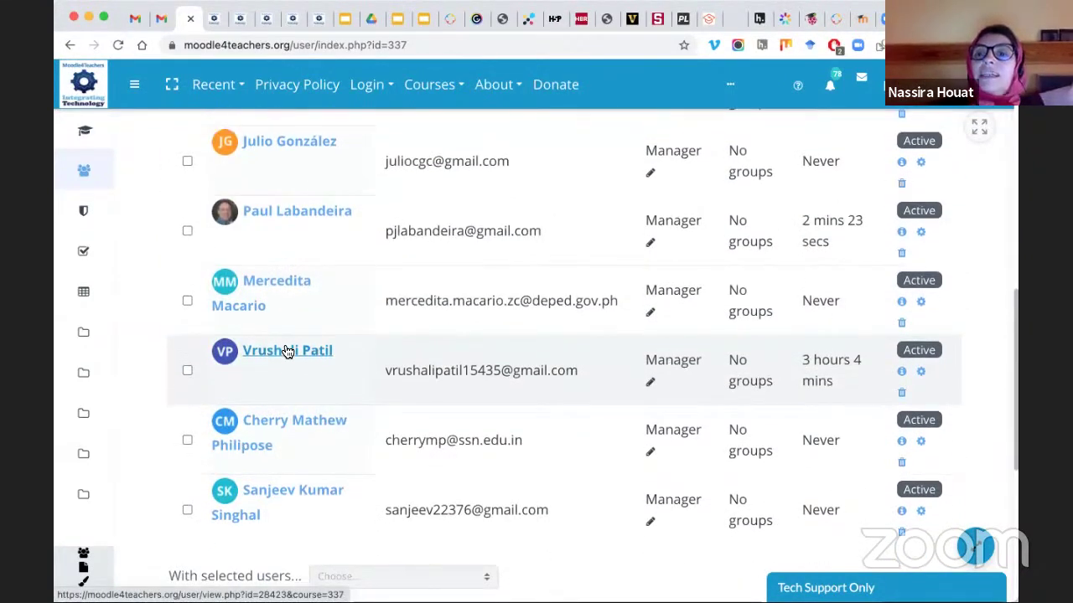
{"action": "scroll", "coordinate": [285, 350], "scroll_direction": "up", "scroll_amount": 3}
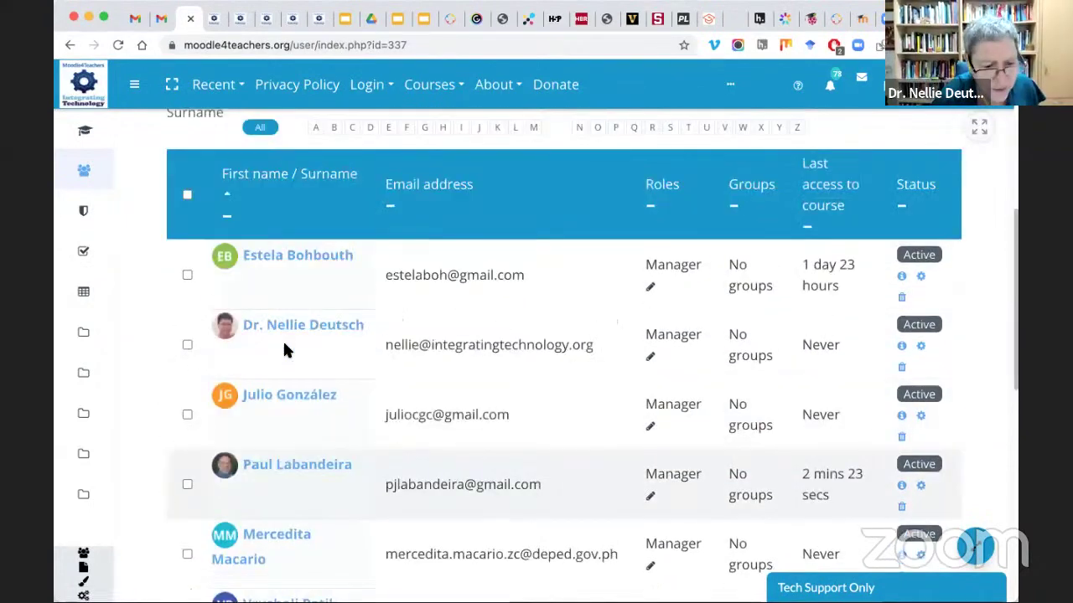
{"action": "scroll", "coordinate": [285, 350], "scroll_direction": "down", "scroll_amount": 1}
{"action": "scroll", "coordinate": [285, 350], "scroll_direction": "down", "scroll_amount": 3}
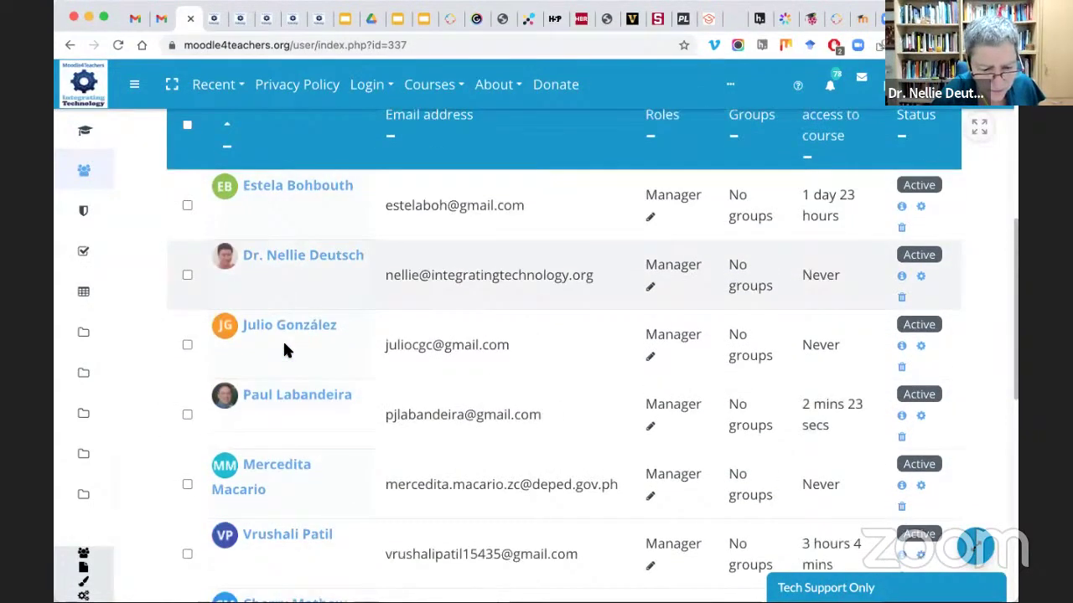
{"action": "scroll", "coordinate": [285, 351], "scroll_direction": "down", "scroll_amount": 1}
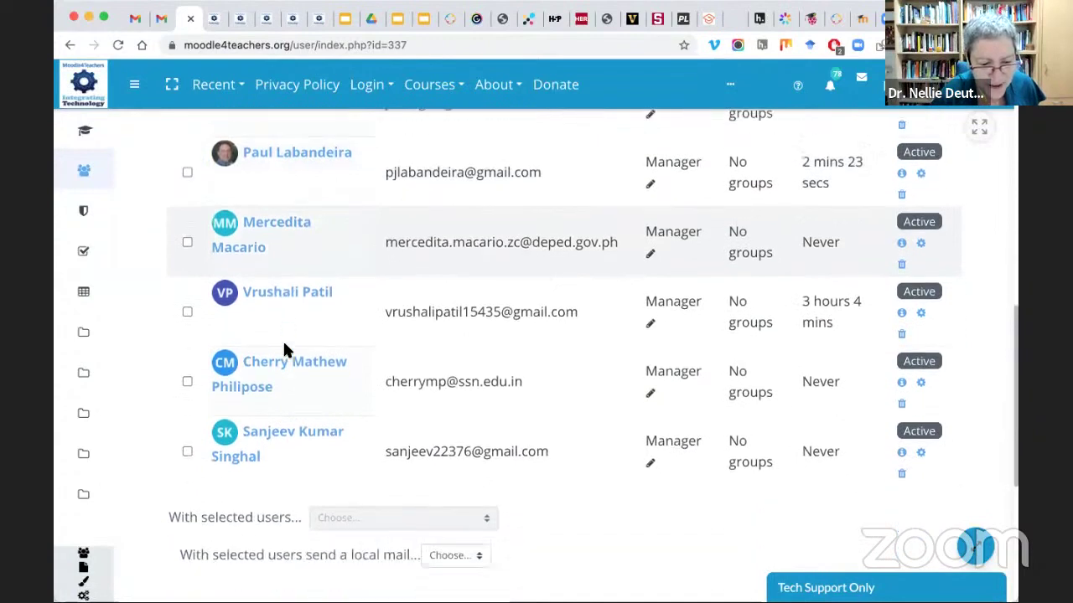
{"action": "scroll", "coordinate": [283, 347], "scroll_direction": "up", "scroll_amount": 8}
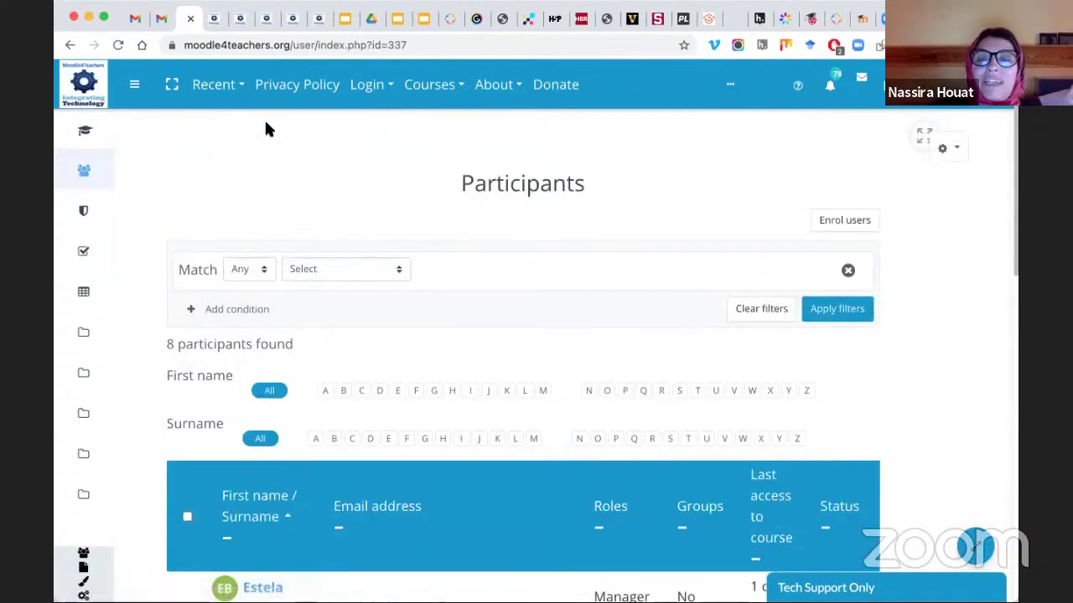
{"action": "scroll", "coordinate": [266, 129], "scroll_direction": "up", "scroll_amount": 3}
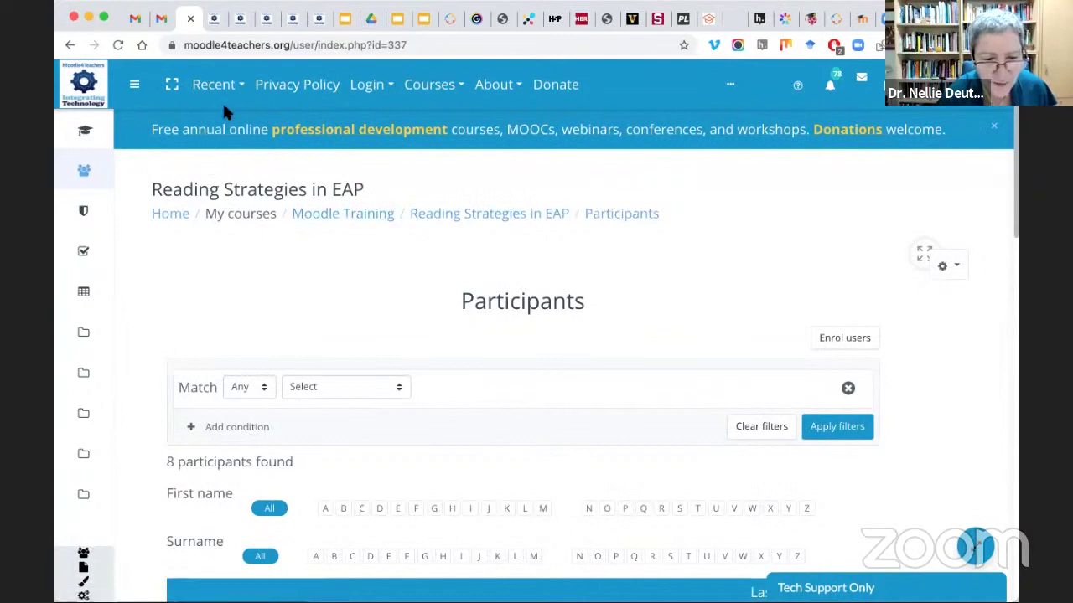
{"action": "scroll", "coordinate": [220, 92], "scroll_direction": "down", "scroll_amount": 1}
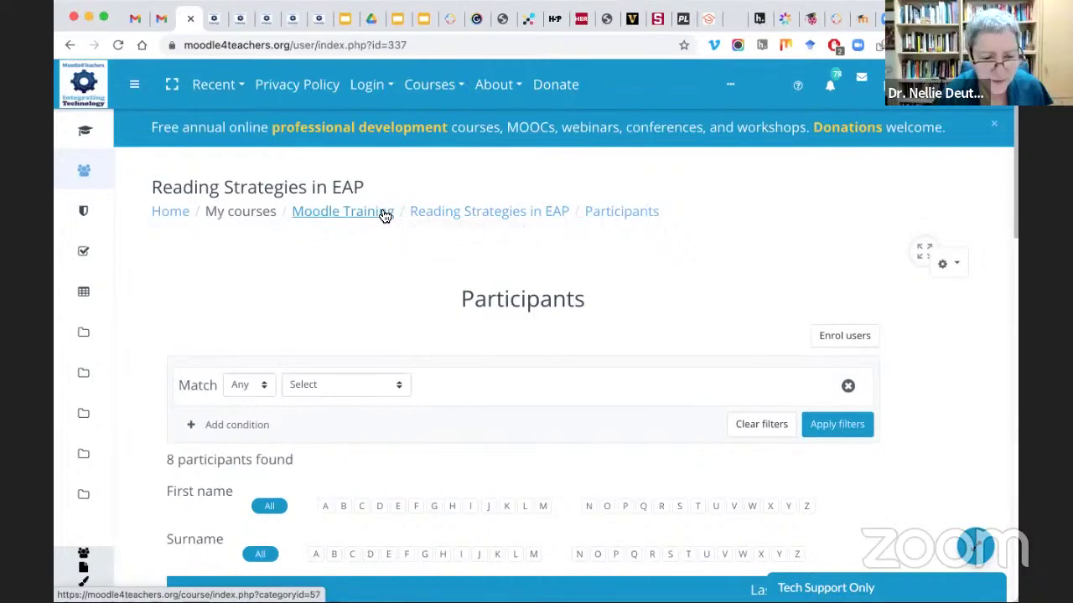
{"action": "scroll", "coordinate": [384, 216], "scroll_direction": "down", "scroll_amount": 5}
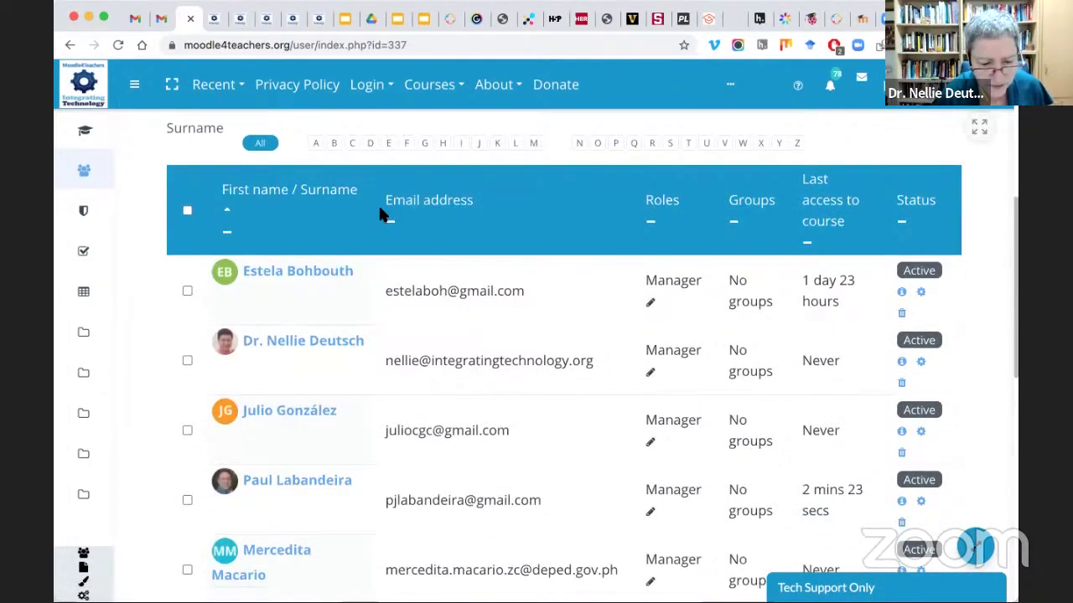
{"action": "scroll", "coordinate": [382, 215], "scroll_direction": "down", "scroll_amount": 3}
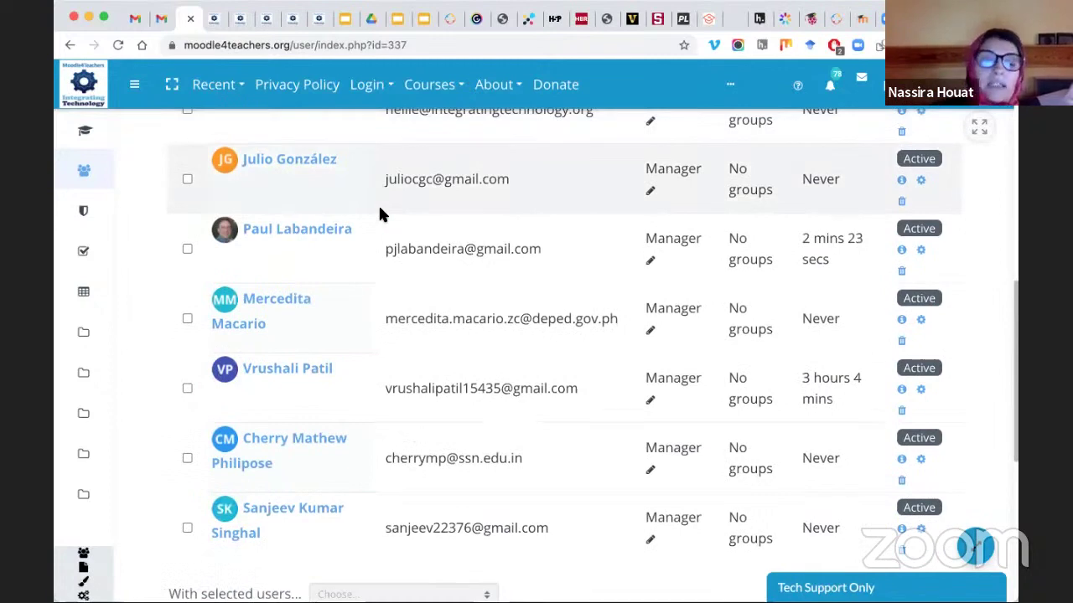
{"action": "scroll", "coordinate": [379, 215], "scroll_direction": "up", "scroll_amount": 3}
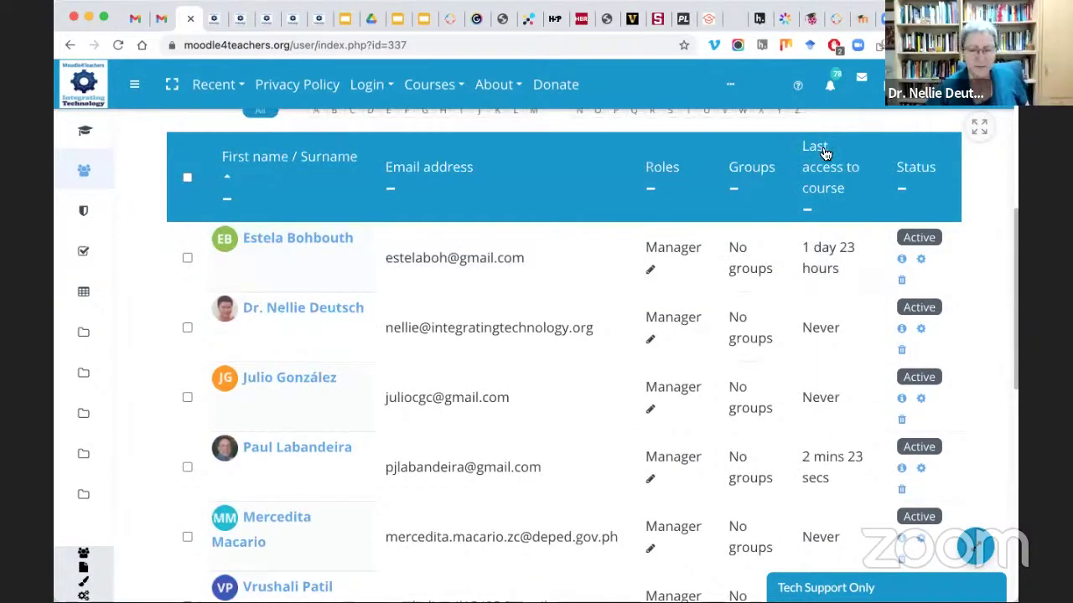
{"action": "scroll", "coordinate": [784, 258], "scroll_direction": "up", "scroll_amount": 5}
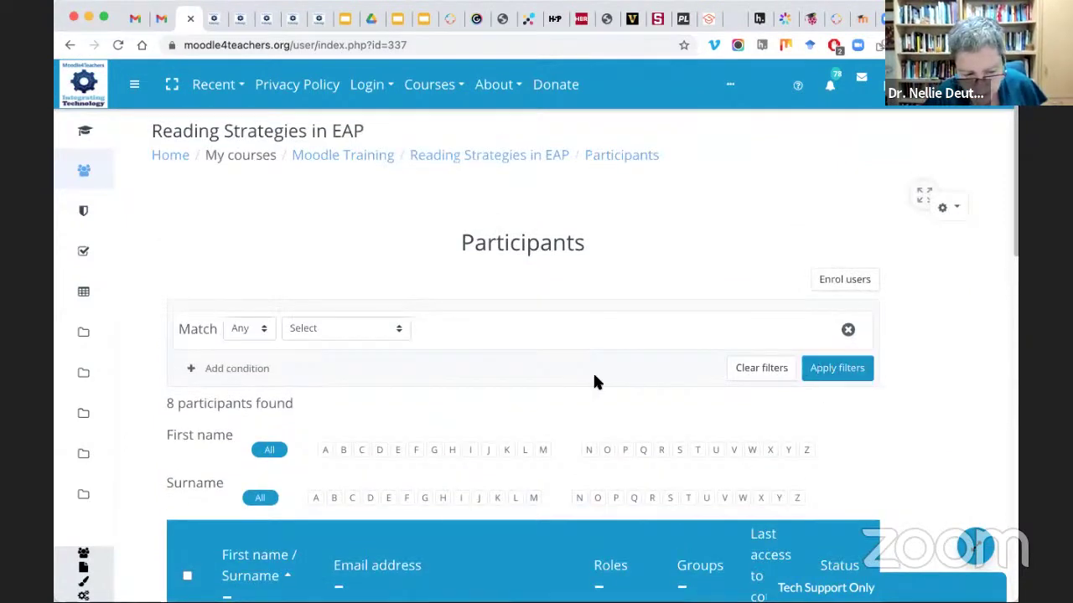
{"action": "scroll", "coordinate": [594, 381], "scroll_direction": "down", "scroll_amount": 4}
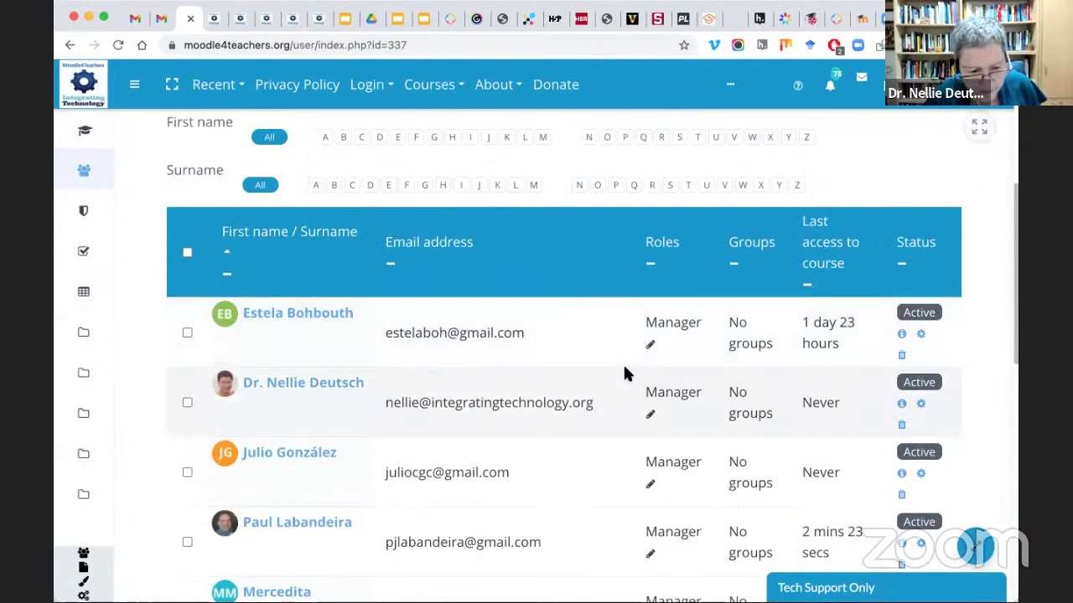
{"action": "scroll", "coordinate": [624, 369], "scroll_direction": "down", "scroll_amount": 3}
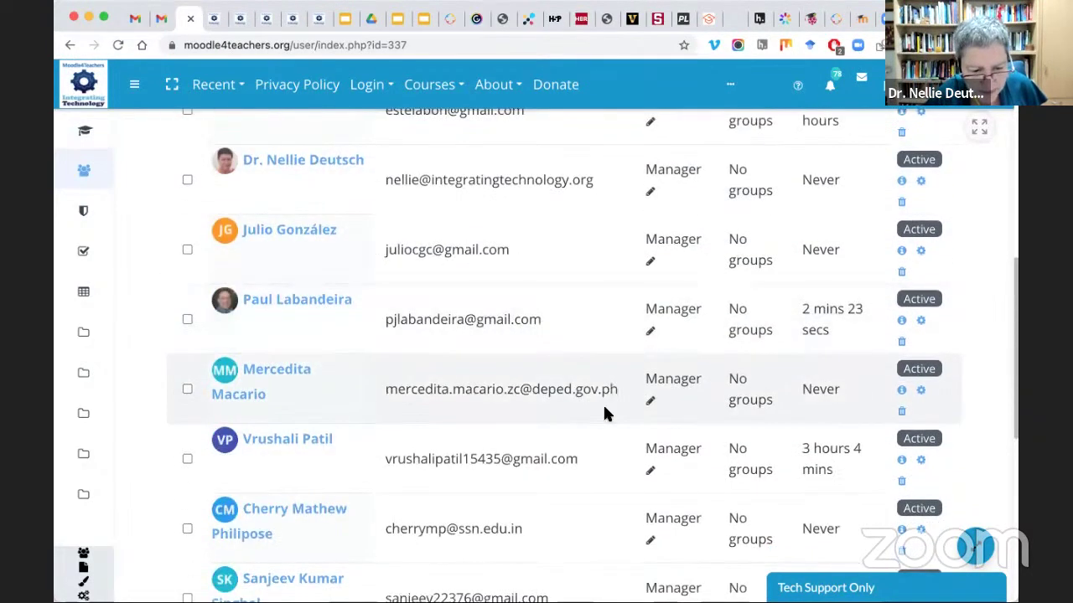
{"action": "scroll", "coordinate": [607, 407], "scroll_direction": "down", "scroll_amount": 2}
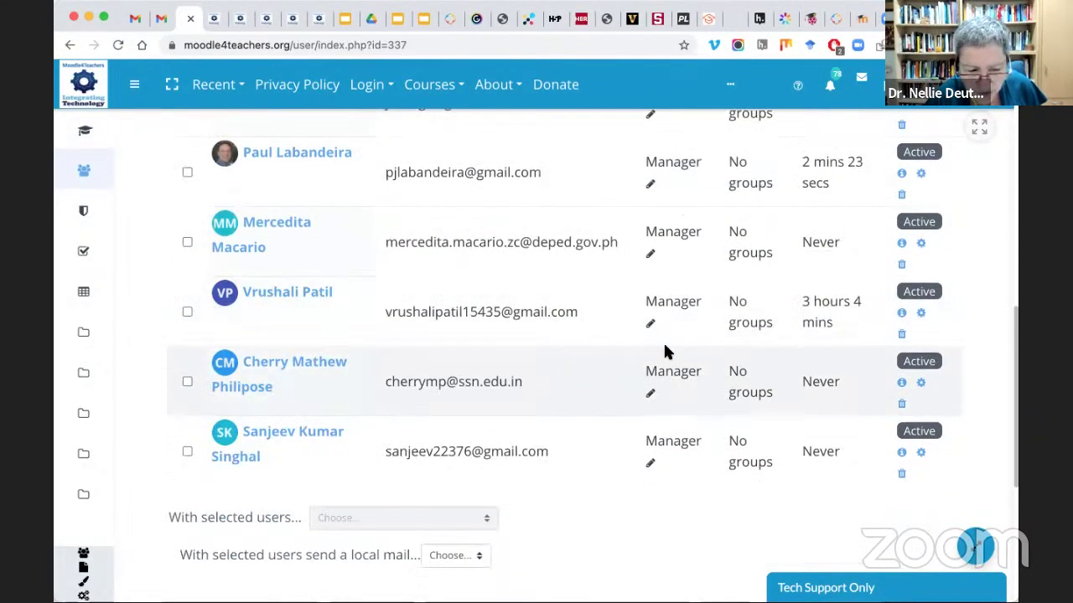
{"action": "scroll", "coordinate": [664, 351], "scroll_direction": "up", "scroll_amount": 2}
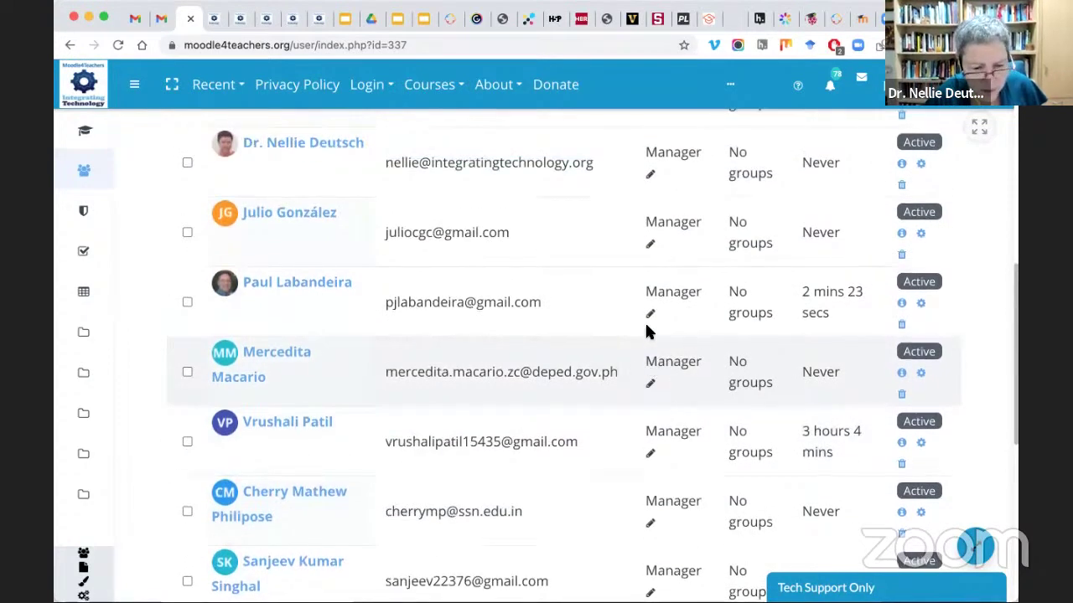
Step: Remove the Manager role from the participant and save them with no role
{"action": "left_click", "coordinate": [651, 314]}
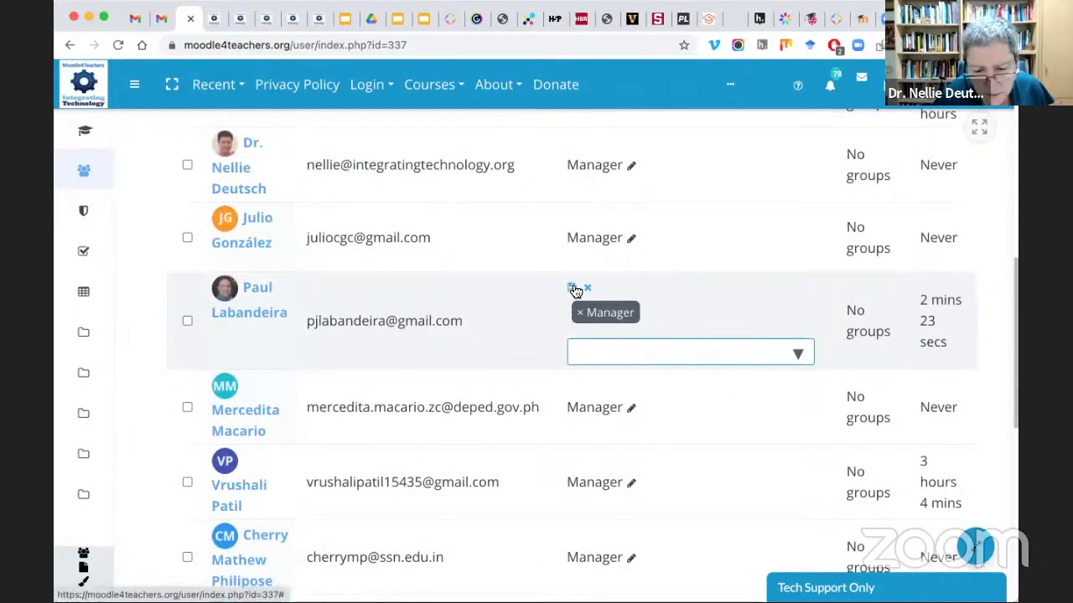
{"action": "left_click", "coordinate": [572, 289]}
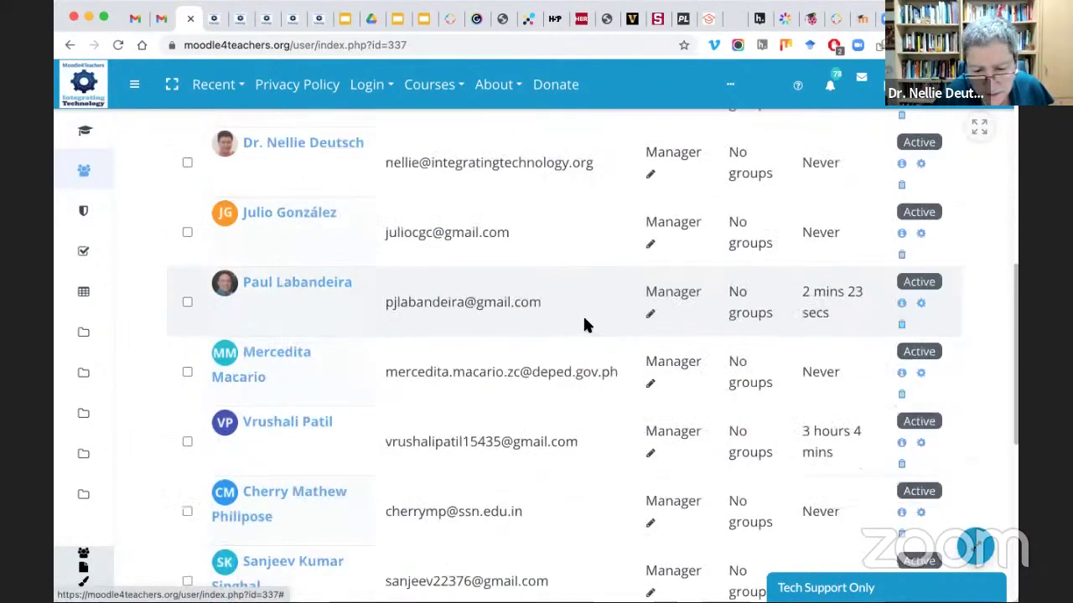
{"action": "left_click", "coordinate": [651, 311]}
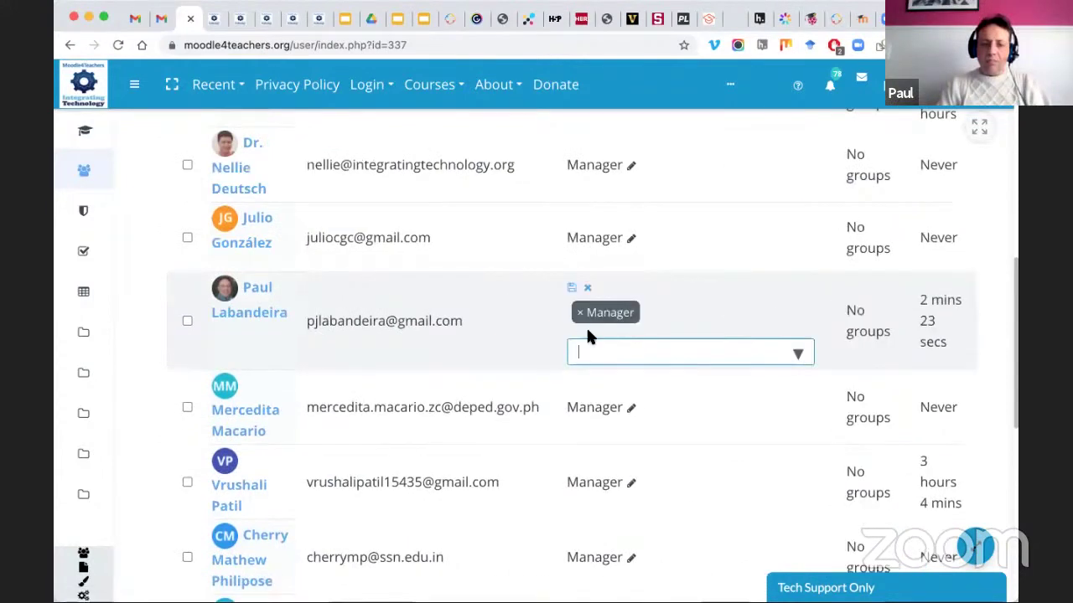
{"action": "left_click", "coordinate": [586, 290]}
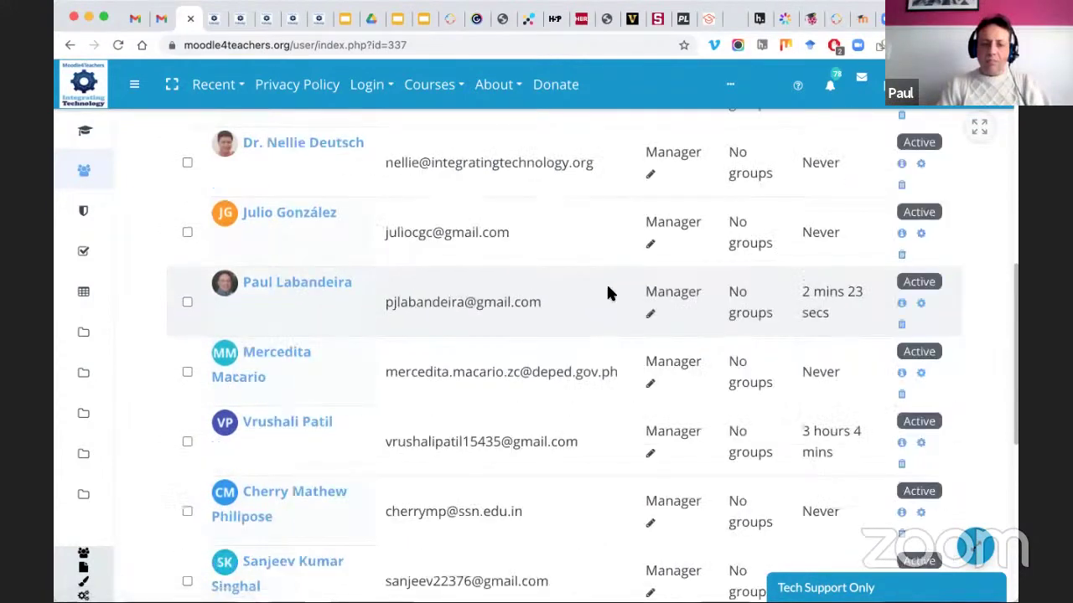
{"action": "left_click", "coordinate": [648, 311]}
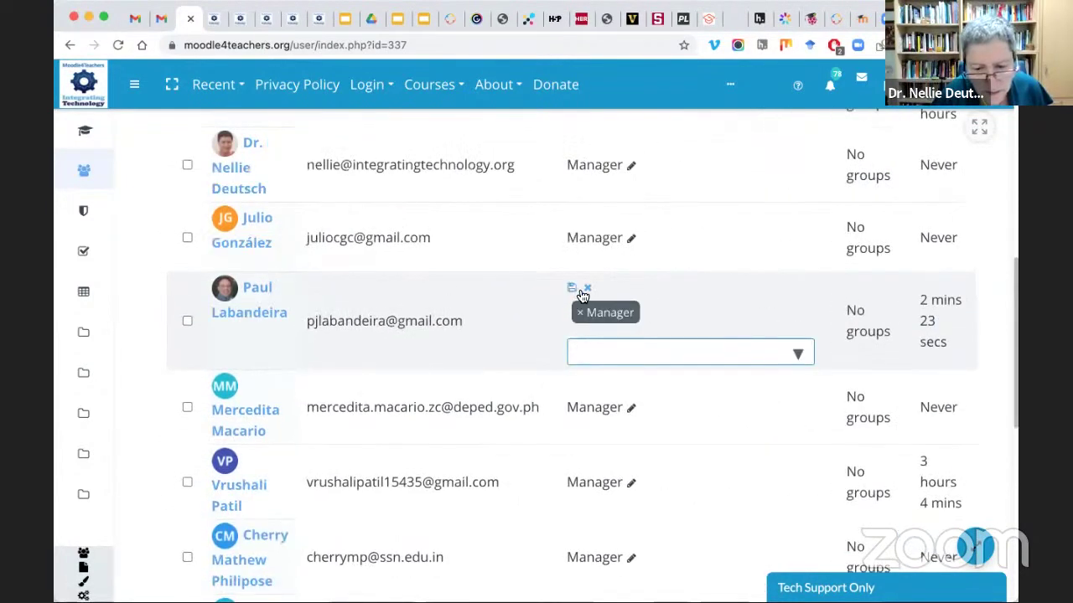
{"action": "left_click", "coordinate": [579, 312]}
{"action": "left_click", "coordinate": [571, 288]}
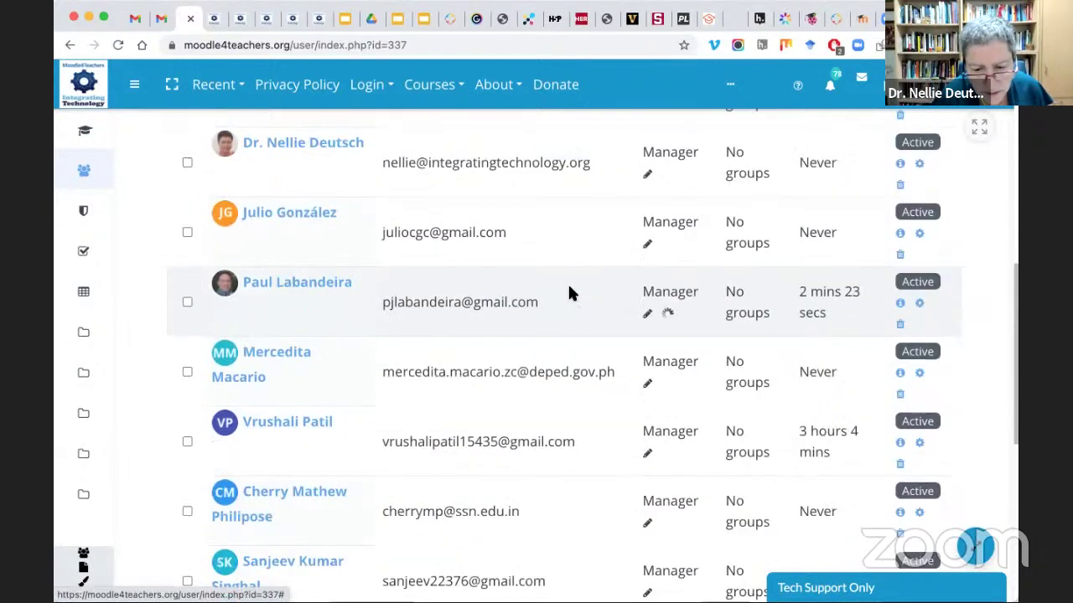
Step: Reassign the Manager role to that participant and save the change
{"action": "left_click", "coordinate": [650, 311]}
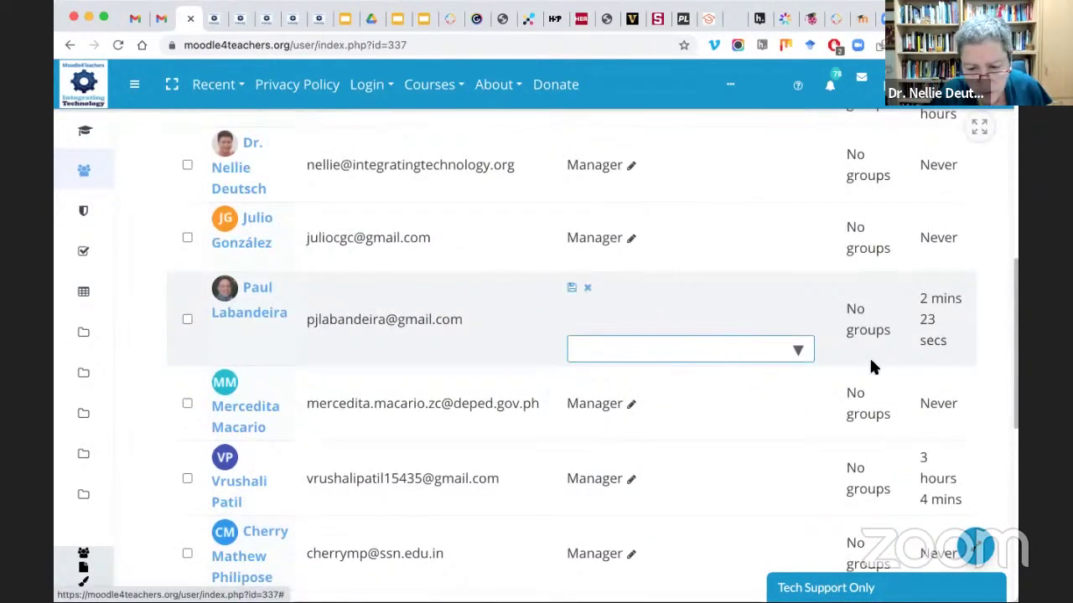
{"action": "left_click", "coordinate": [801, 350]}
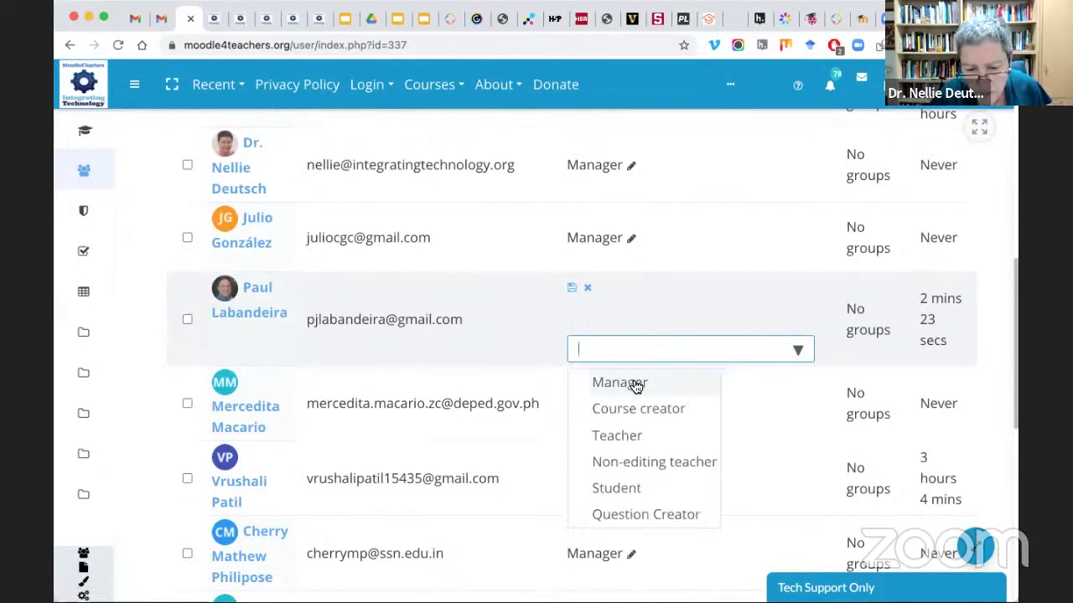
{"action": "left_click", "coordinate": [636, 385]}
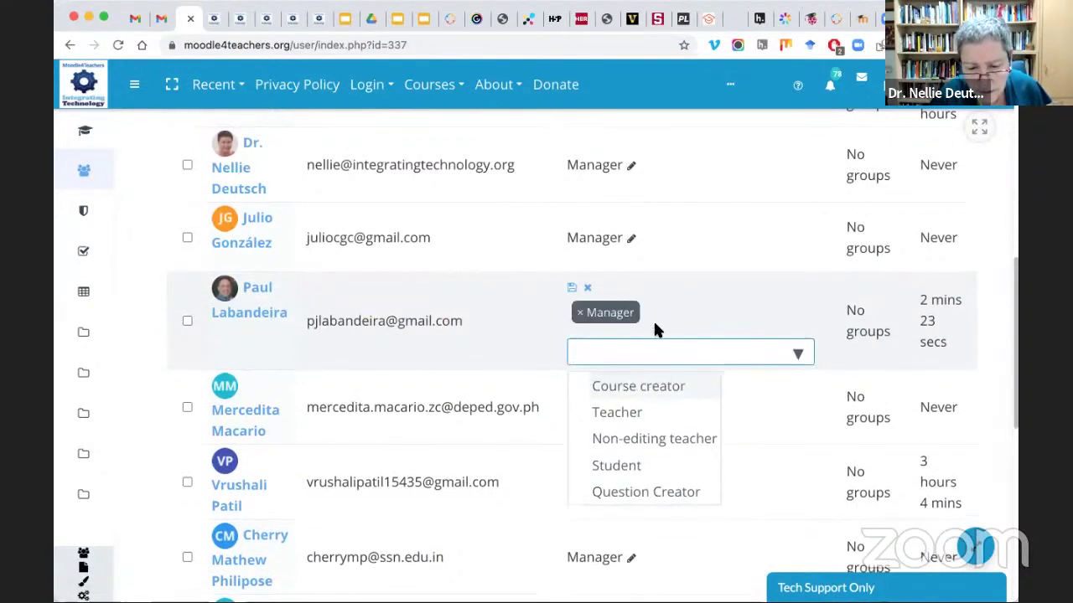
{"action": "left_click", "coordinate": [572, 287]}
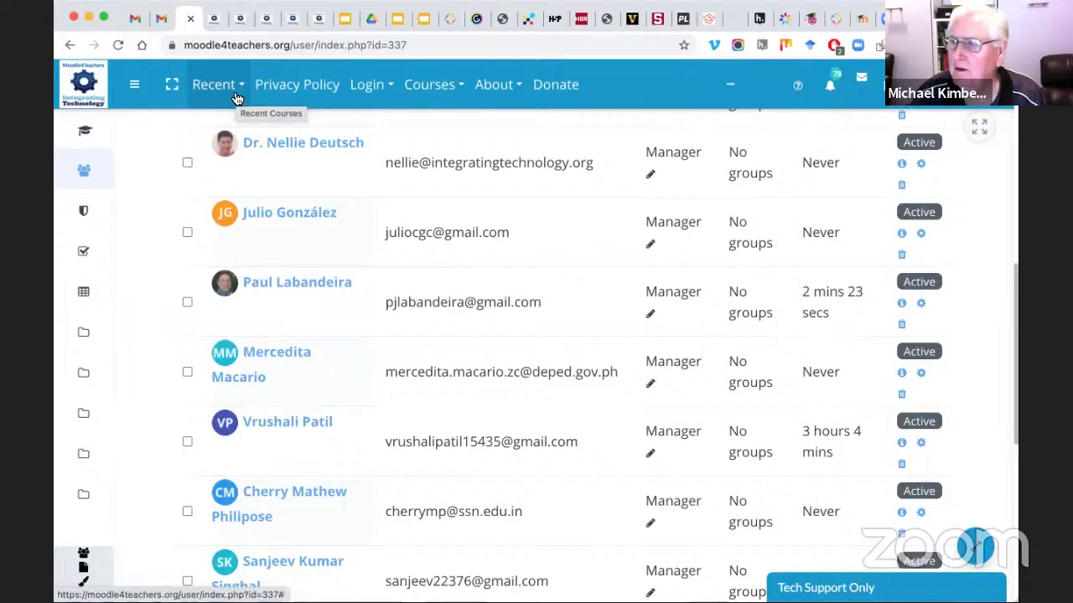
Step: Unenrol the participant from Reading Strategies in EAP via the trash icon and confirm with Continue
{"action": "scroll", "coordinate": [330, 282], "scroll_direction": "up", "scroll_amount": 1}
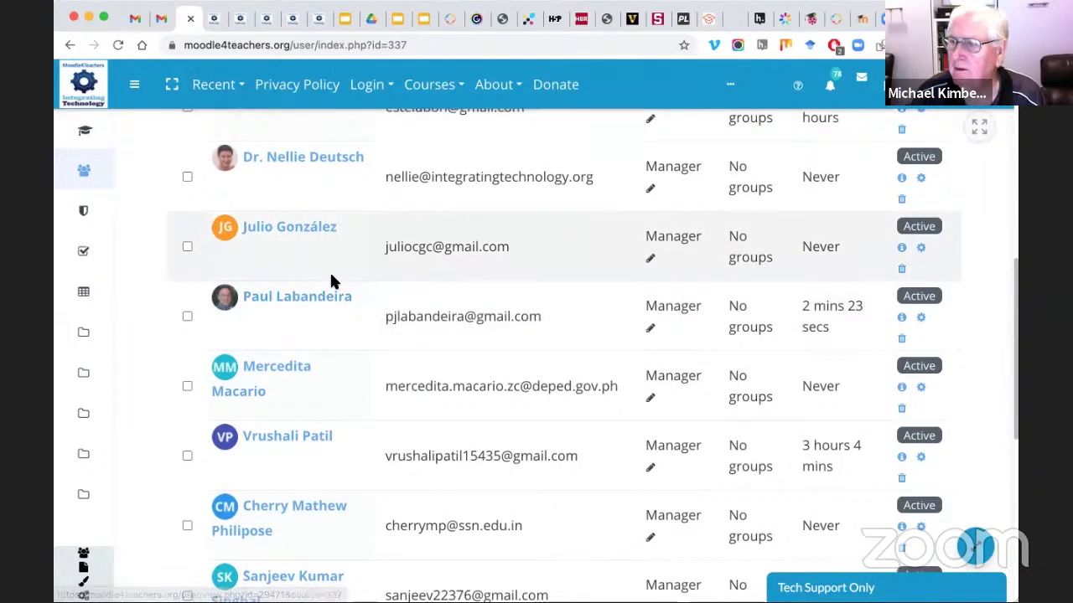
{"action": "scroll", "coordinate": [542, 303], "scroll_direction": "up", "scroll_amount": 1}
{"action": "scroll", "coordinate": [643, 280], "scroll_direction": "down", "scroll_amount": 5}
{"action": "scroll", "coordinate": [644, 285], "scroll_direction": "up", "scroll_amount": 3}
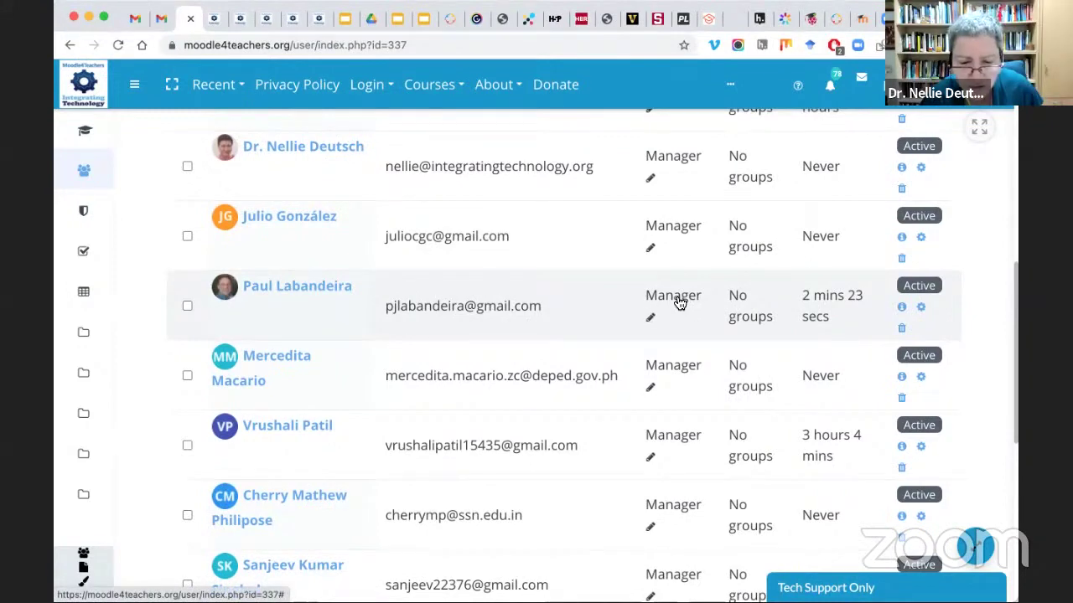
{"action": "left_click", "coordinate": [901, 328]}
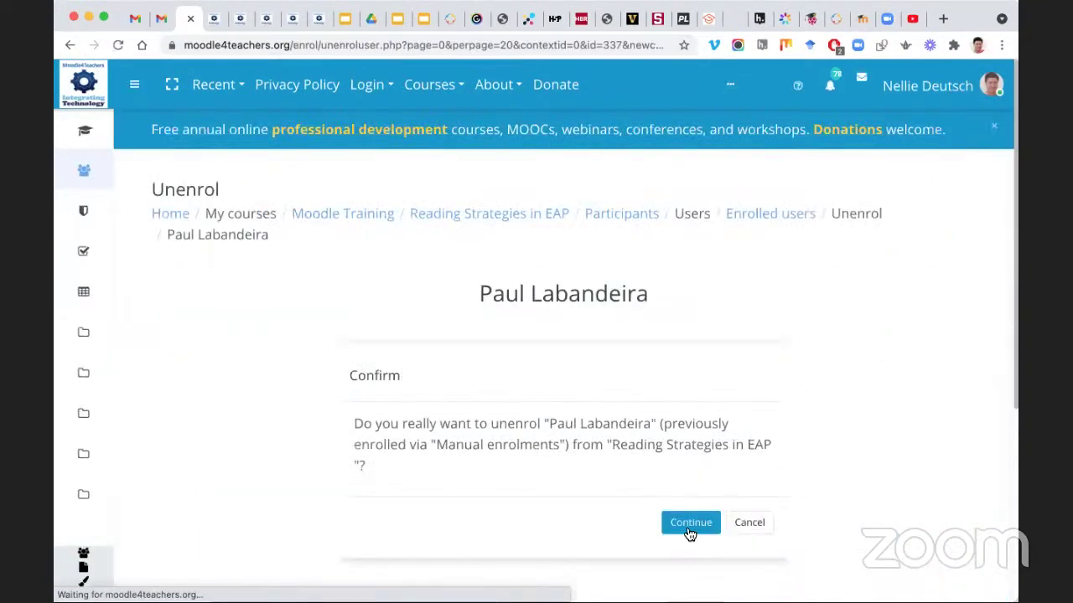
{"action": "left_click", "coordinate": [689, 529]}
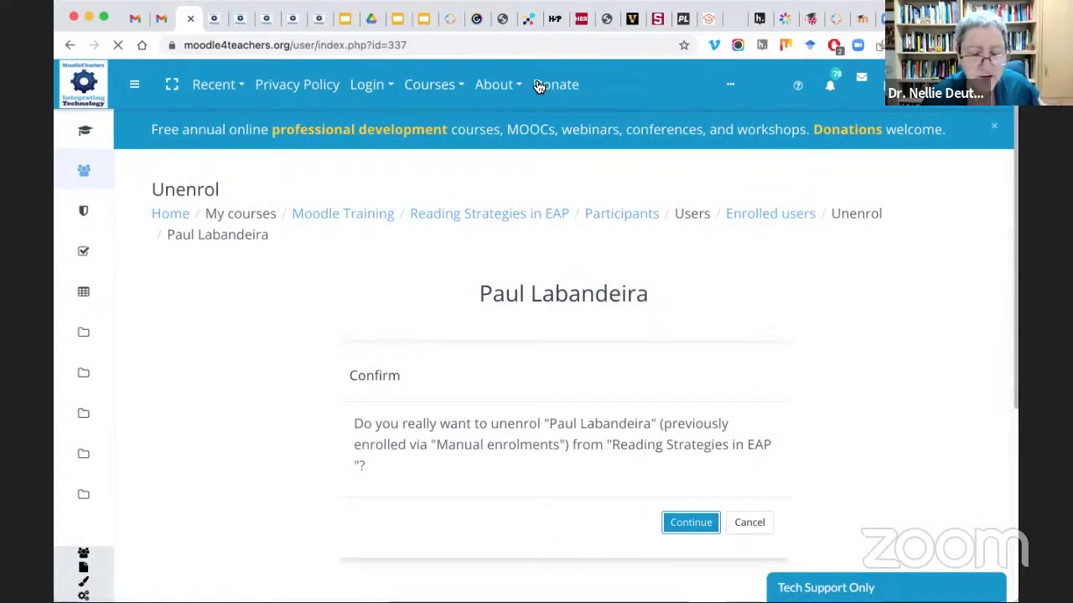
Step: Search the not-enrolled users by the participant's name and select them from the matches
{"action": "scroll", "coordinate": [282, 371], "scroll_direction": "down", "scroll_amount": 1}
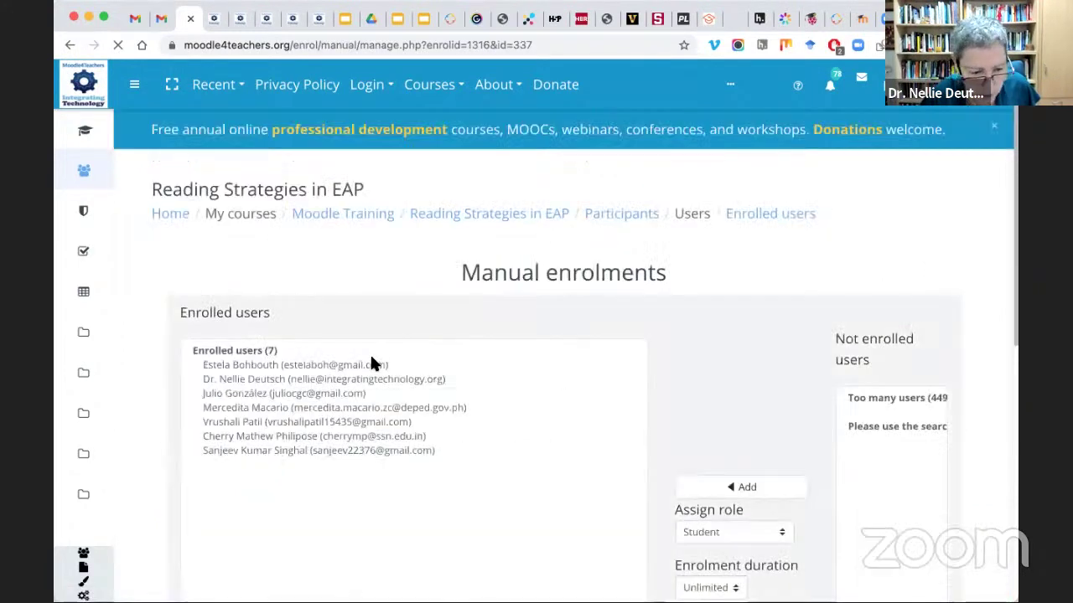
{"action": "scroll", "coordinate": [698, 412], "scroll_direction": "down", "scroll_amount": 4}
{"action": "left_click", "coordinate": [850, 478]}
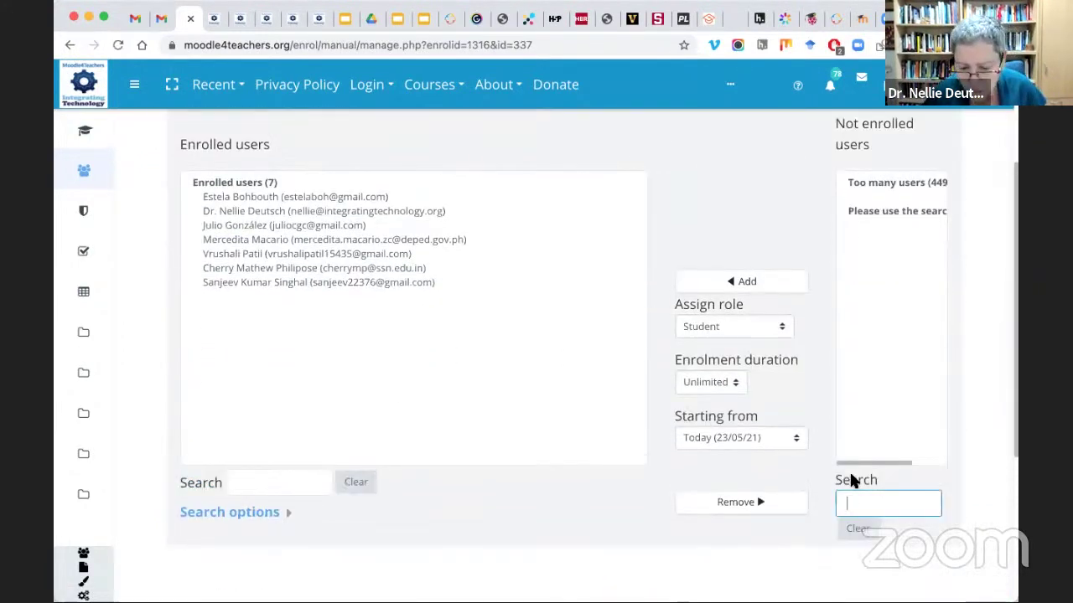
{"action": "type", "text": "Michael"}
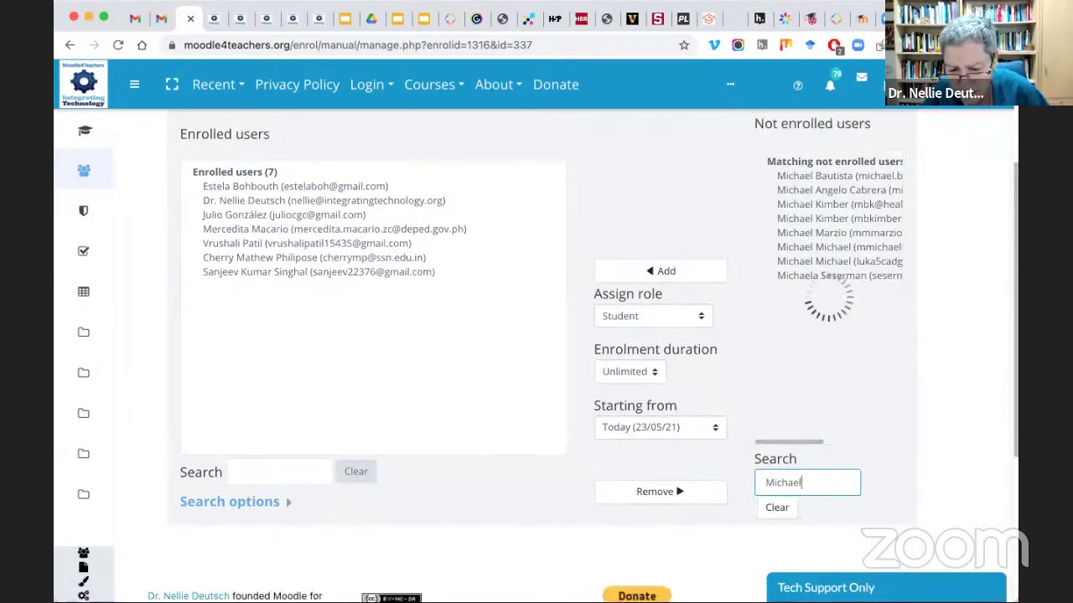
{"action": "key", "text": "BackSpace"}
{"action": "key", "text": "BackSpace"}
{"action": "key", "text": "BackSpace"}
{"action": "key", "text": "BackSpace"}
{"action": "key", "text": "BackSpace"}
{"action": "key", "text": "BackSpace"}
{"action": "key", "text": "BackSpace"}
{"action": "type", "text": "Paul"}
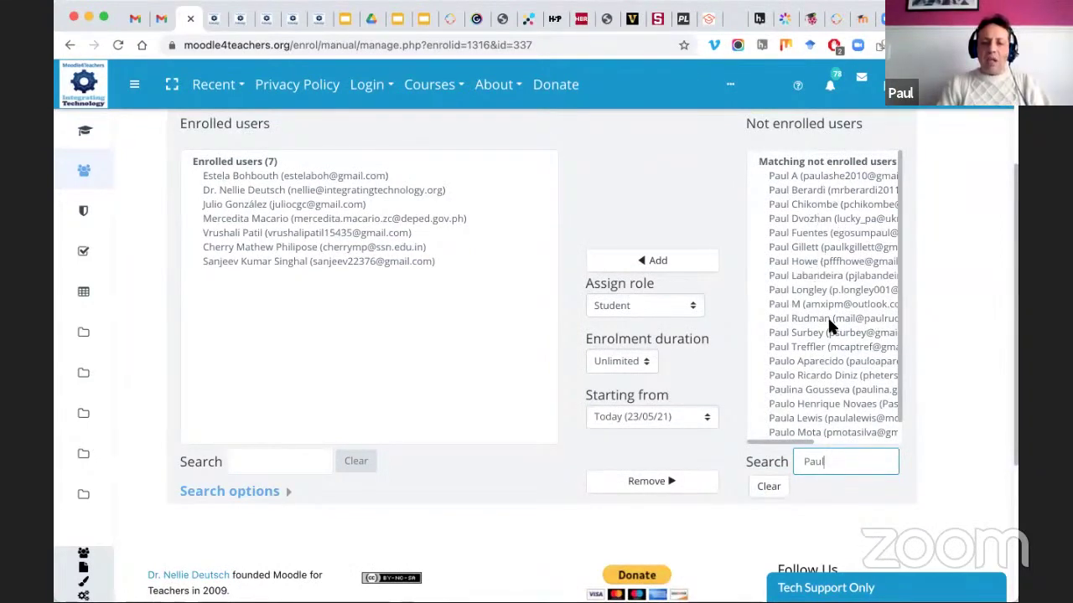
{"action": "scroll", "coordinate": [829, 321], "scroll_direction": "down", "scroll_amount": 1}
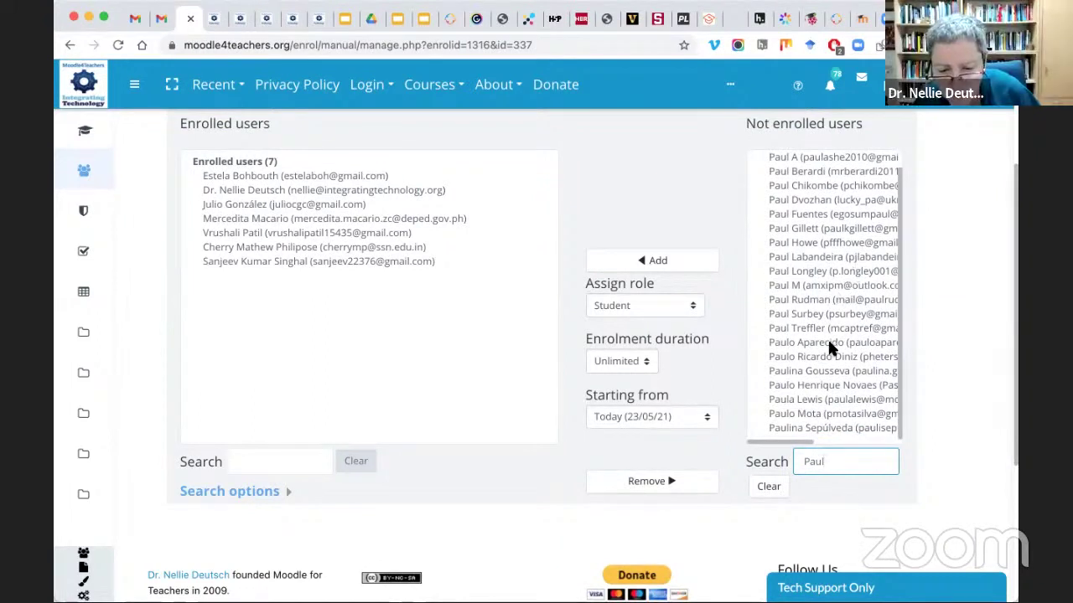
{"action": "scroll", "coordinate": [847, 348], "scroll_direction": "down", "scroll_amount": 1}
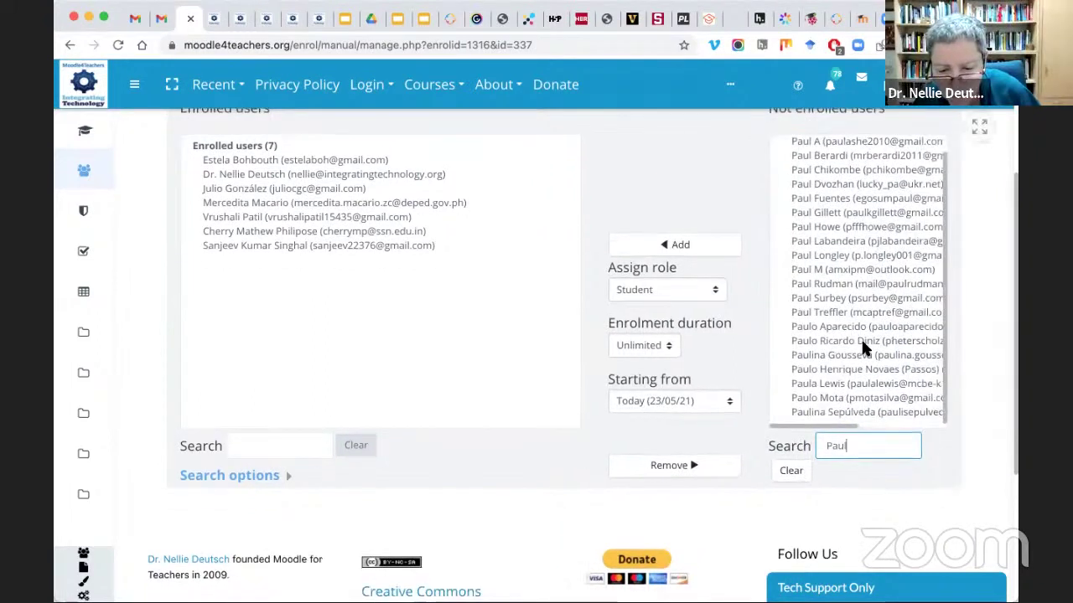
{"action": "left_click", "coordinate": [842, 241]}
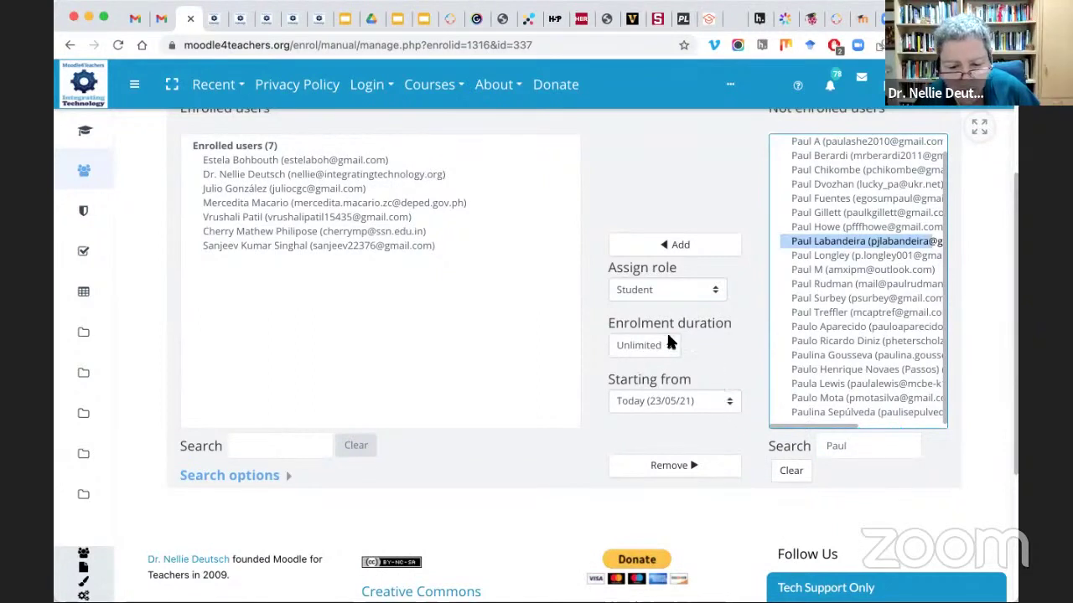
Step: Enrol the selected user with the Manager role and return to the Participants list
{"action": "left_click", "coordinate": [676, 289]}
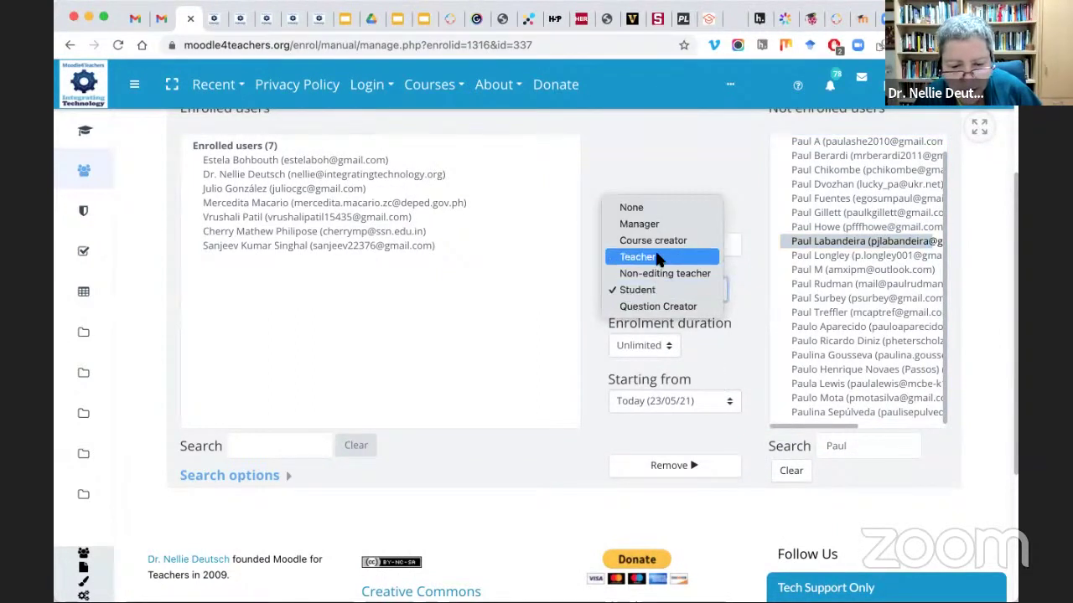
{"action": "left_click", "coordinate": [664, 226]}
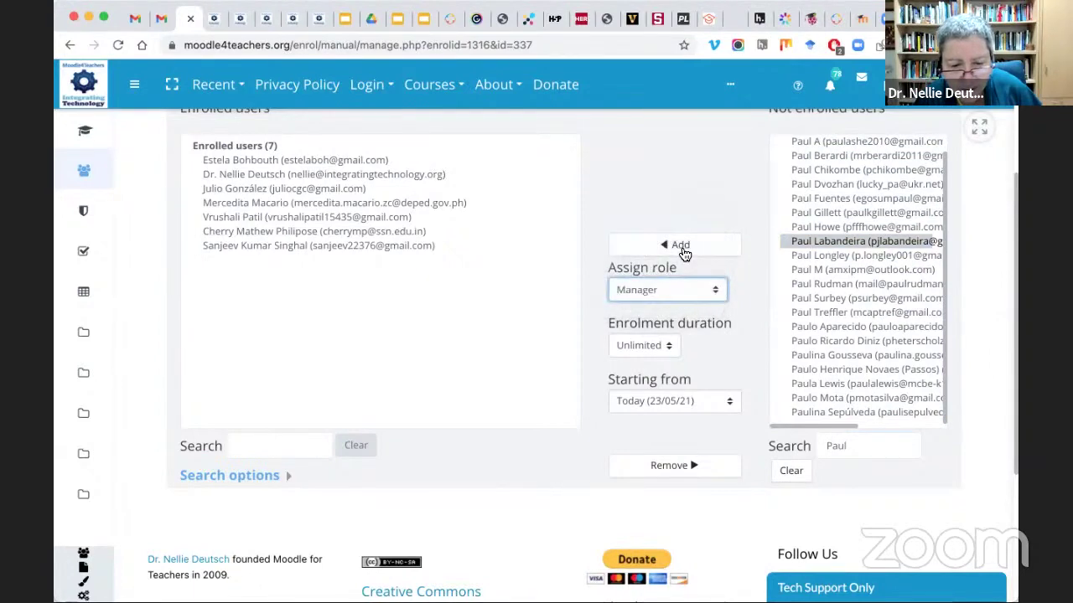
{"action": "left_click", "coordinate": [681, 247]}
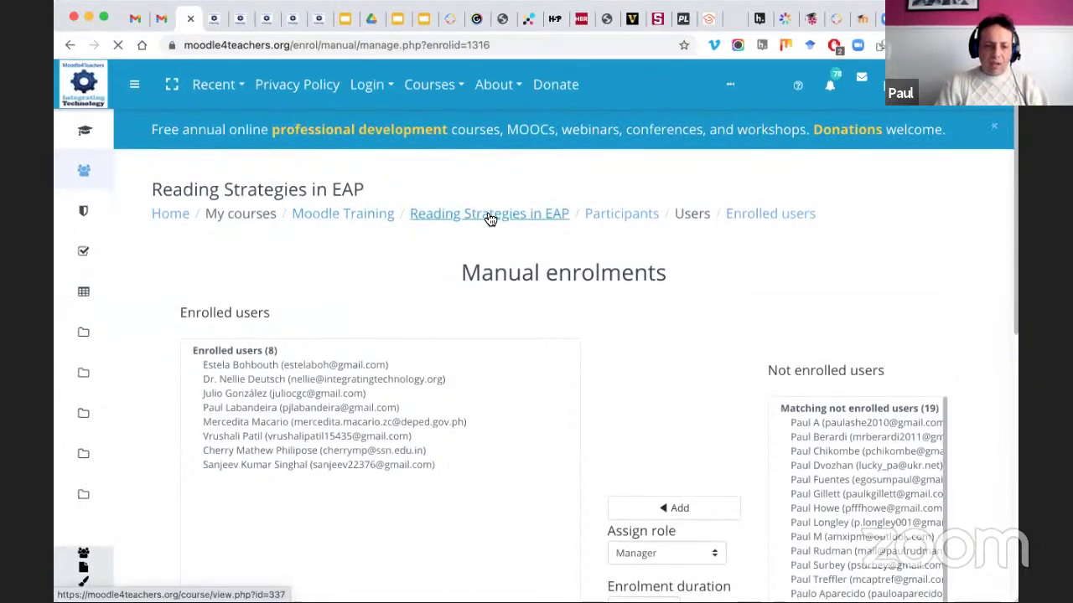
{"action": "left_click", "coordinate": [610, 218]}
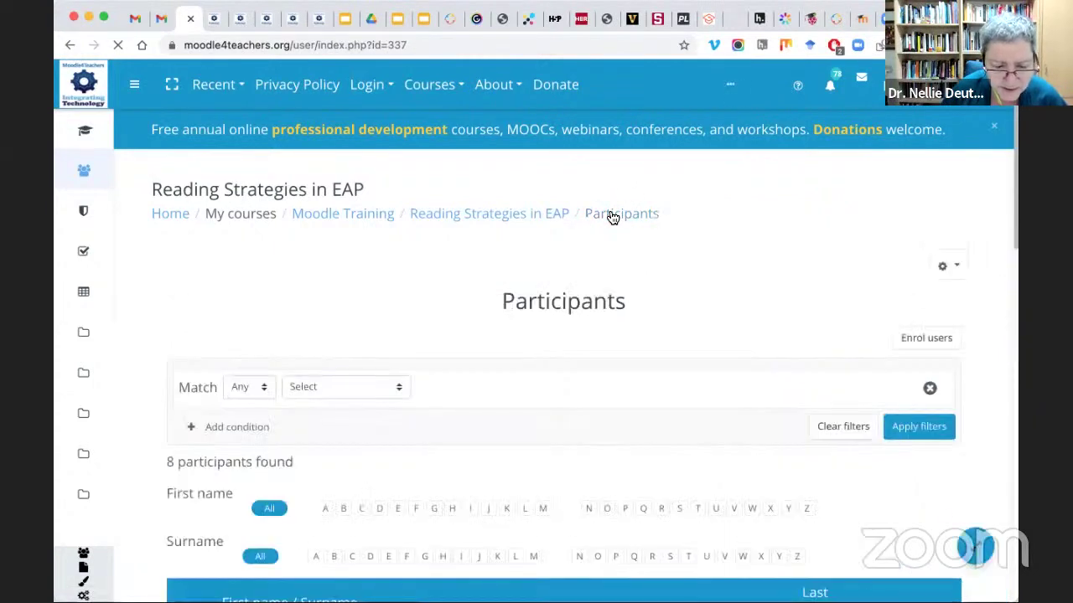
Step: Scroll through the Participants table to check that all 8 participants hold the Manager role
{"action": "scroll", "coordinate": [515, 329], "scroll_direction": "down", "scroll_amount": 6}
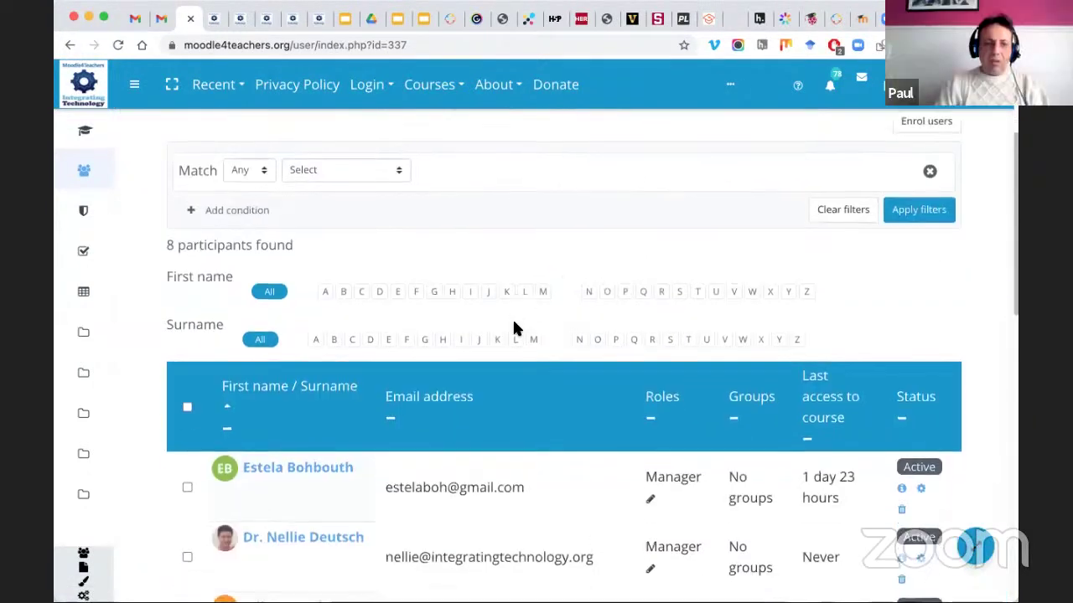
{"action": "scroll", "coordinate": [515, 324], "scroll_direction": "down", "scroll_amount": 2}
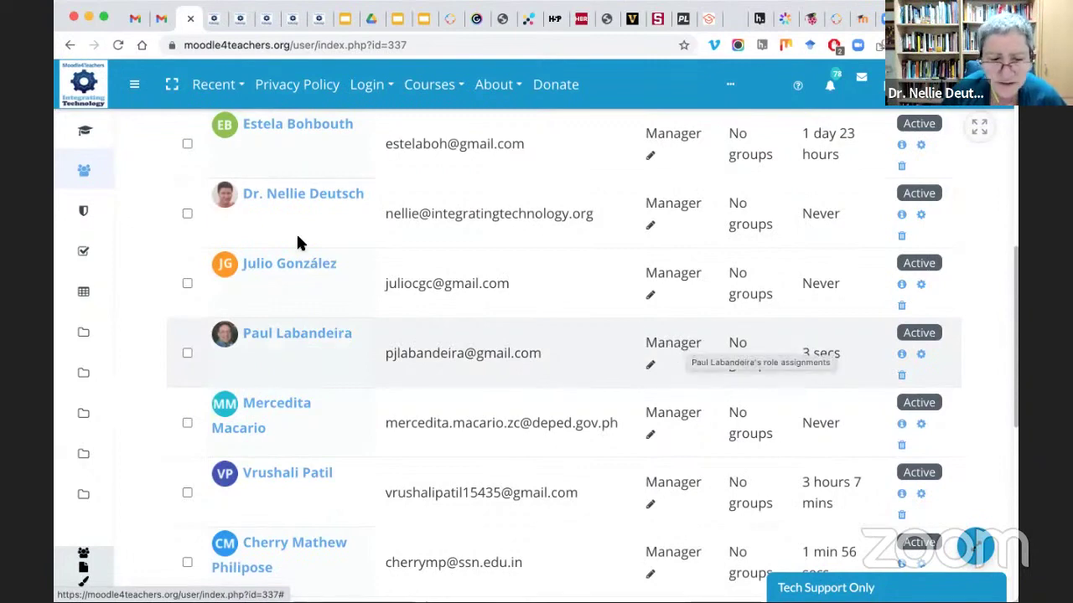
{"action": "scroll", "coordinate": [215, 201], "scroll_direction": "up", "scroll_amount": 1}
{"action": "scroll", "coordinate": [215, 199], "scroll_direction": "up", "scroll_amount": 2}
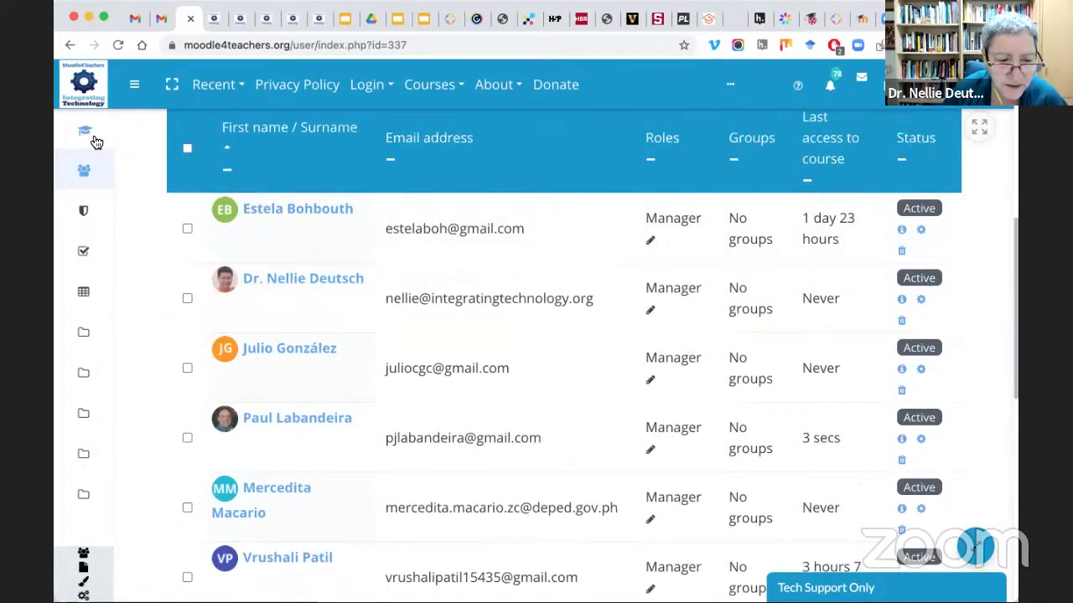
{"action": "scroll", "coordinate": [95, 139], "scroll_direction": "up", "scroll_amount": 3}
{"action": "scroll", "coordinate": [119, 188], "scroll_direction": "up", "scroll_amount": 5}
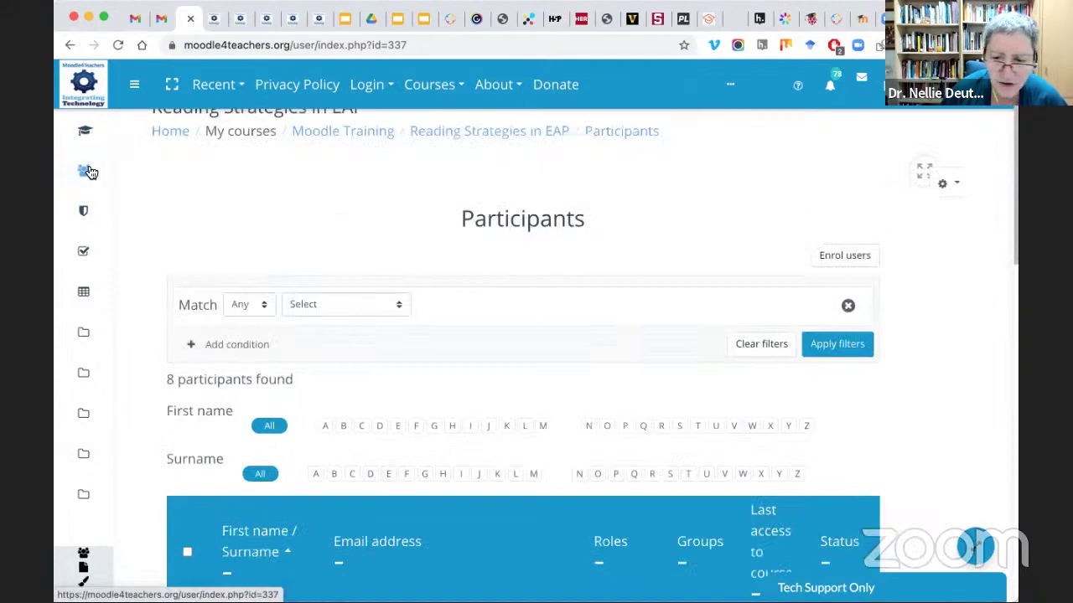
{"action": "scroll", "coordinate": [90, 172], "scroll_direction": "up", "scroll_amount": 1}
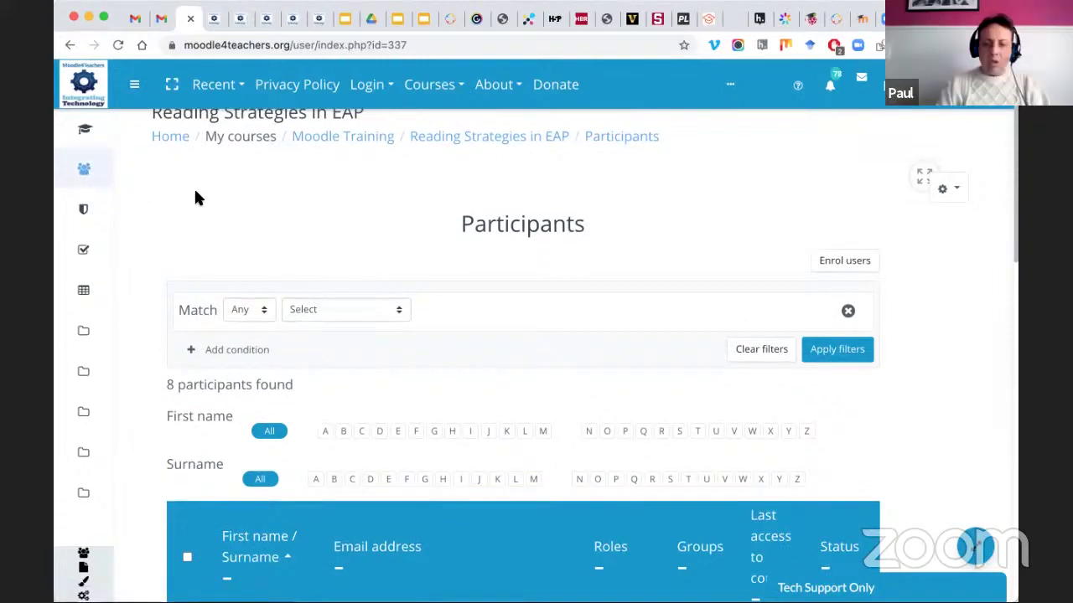
{"action": "scroll", "coordinate": [452, 327], "scroll_direction": "down", "scroll_amount": 5}
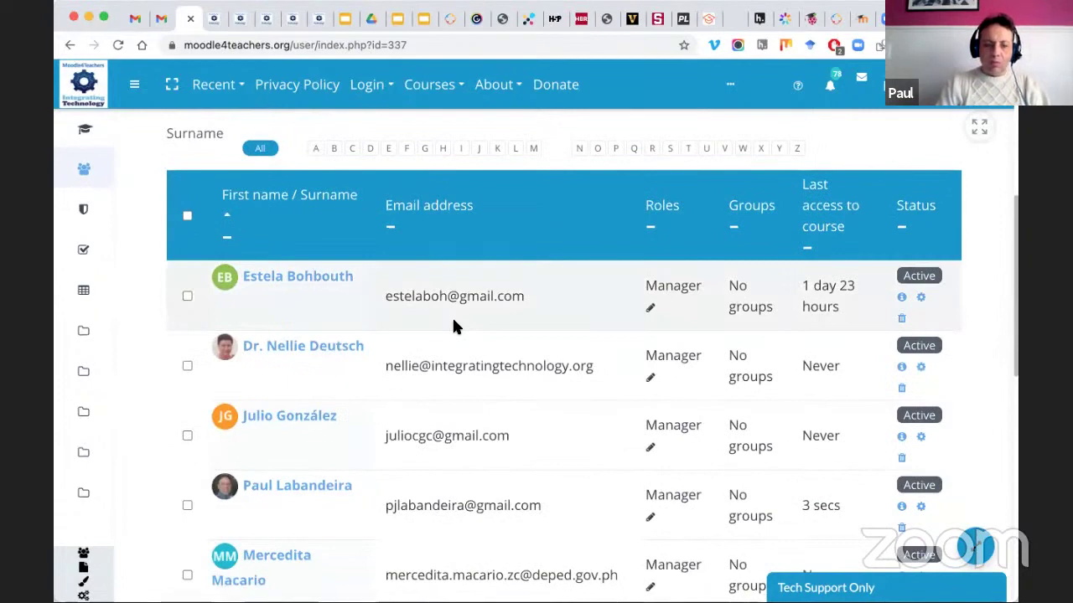
{"action": "scroll", "coordinate": [451, 316], "scroll_direction": "down", "scroll_amount": 1}
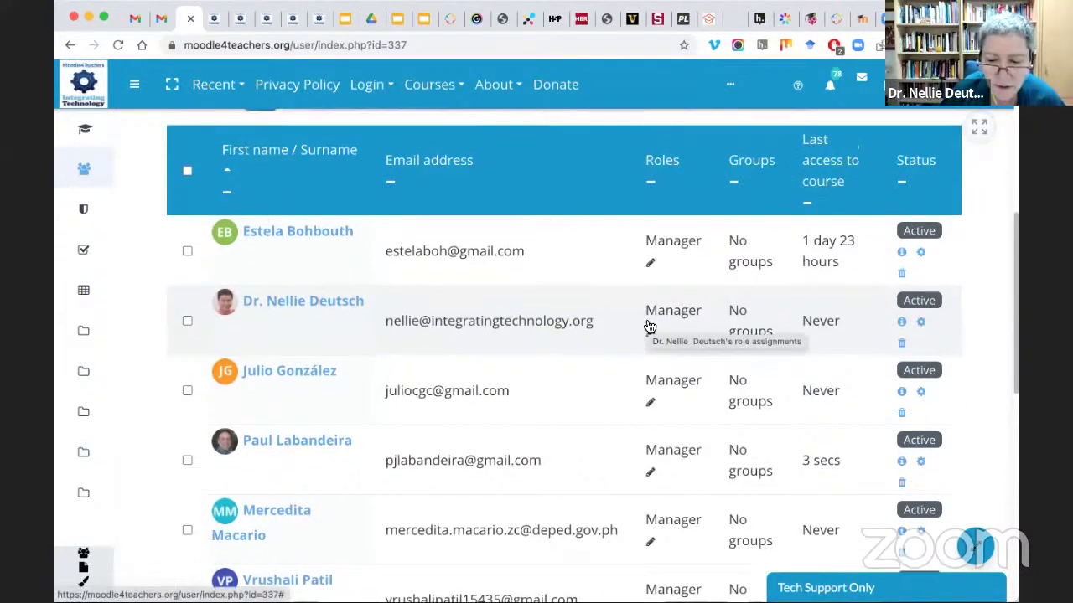
{"action": "scroll", "coordinate": [650, 326], "scroll_direction": "down", "scroll_amount": 1}
{"action": "scroll", "coordinate": [650, 326], "scroll_direction": "up", "scroll_amount": 3}
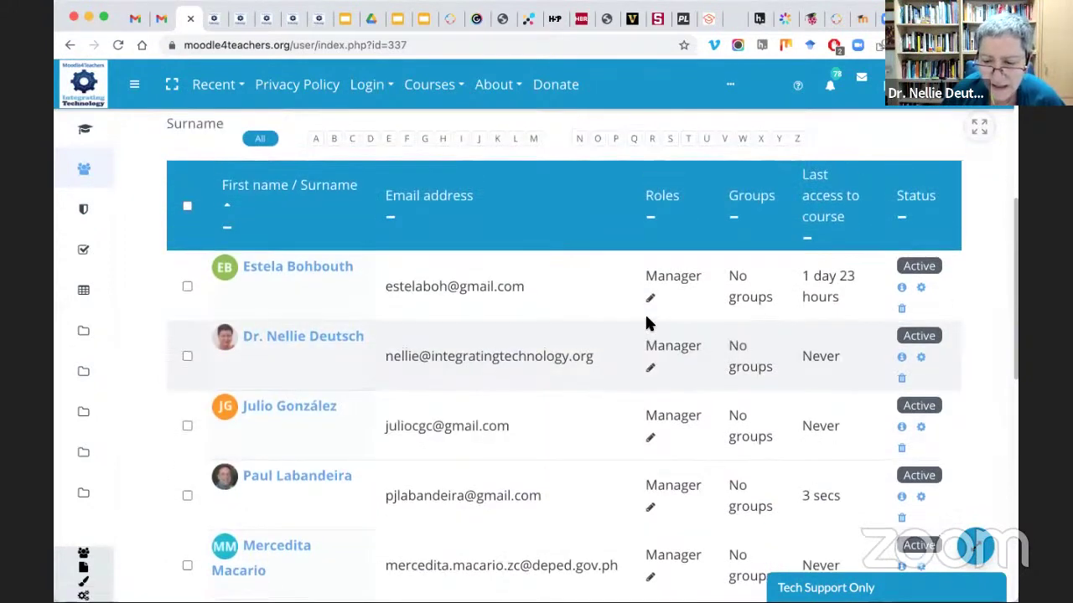
{"action": "scroll", "coordinate": [647, 323], "scroll_direction": "down", "scroll_amount": 2}
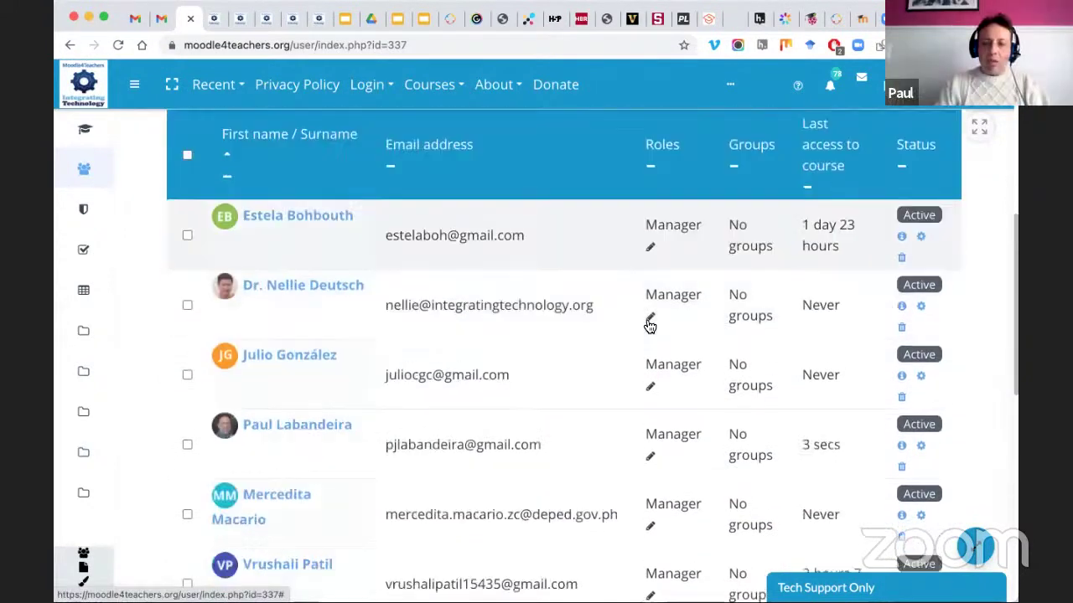
{"action": "scroll", "coordinate": [648, 324], "scroll_direction": "up", "scroll_amount": 3}
{"action": "scroll", "coordinate": [647, 323], "scroll_direction": "up", "scroll_amount": 8}
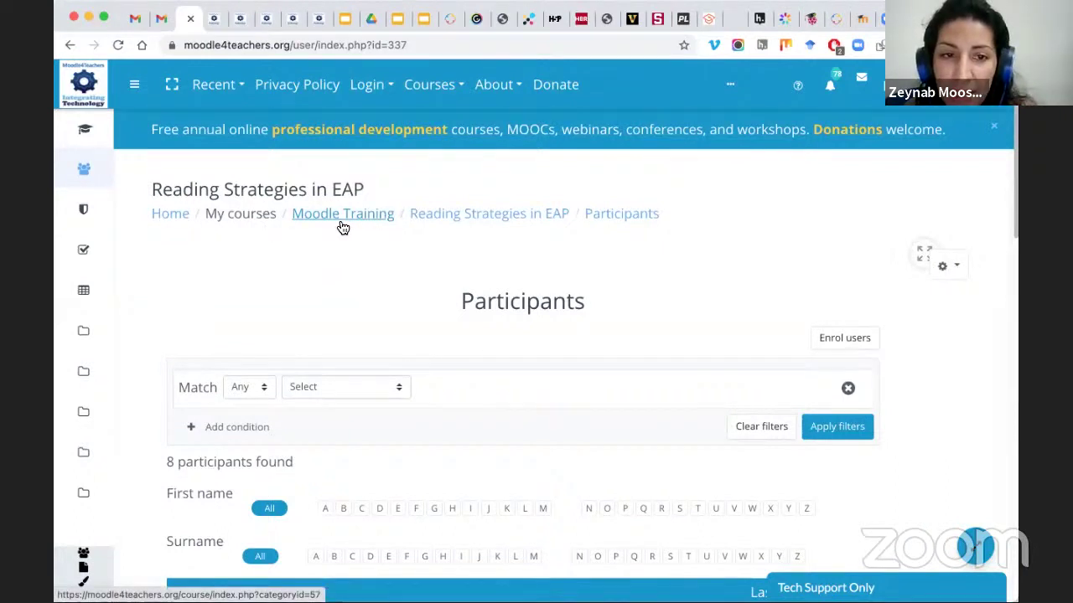
Step: Go from the Participants page to the Reading Strategies in EAP course page, then to the site home page
{"action": "left_click", "coordinate": [940, 268]}
{"action": "left_click", "coordinate": [721, 285]}
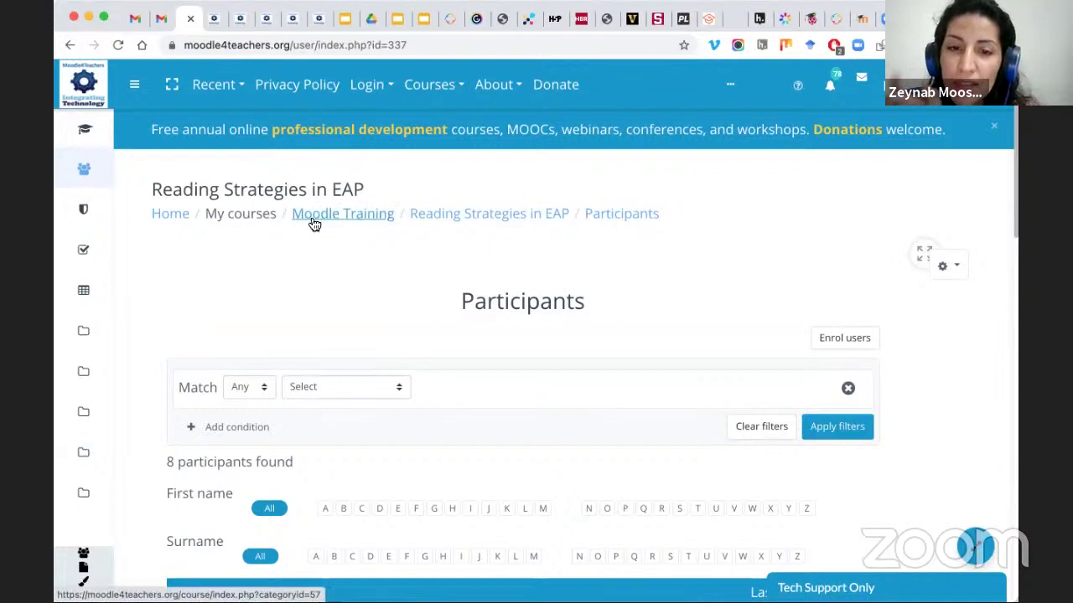
{"action": "left_click", "coordinate": [490, 215]}
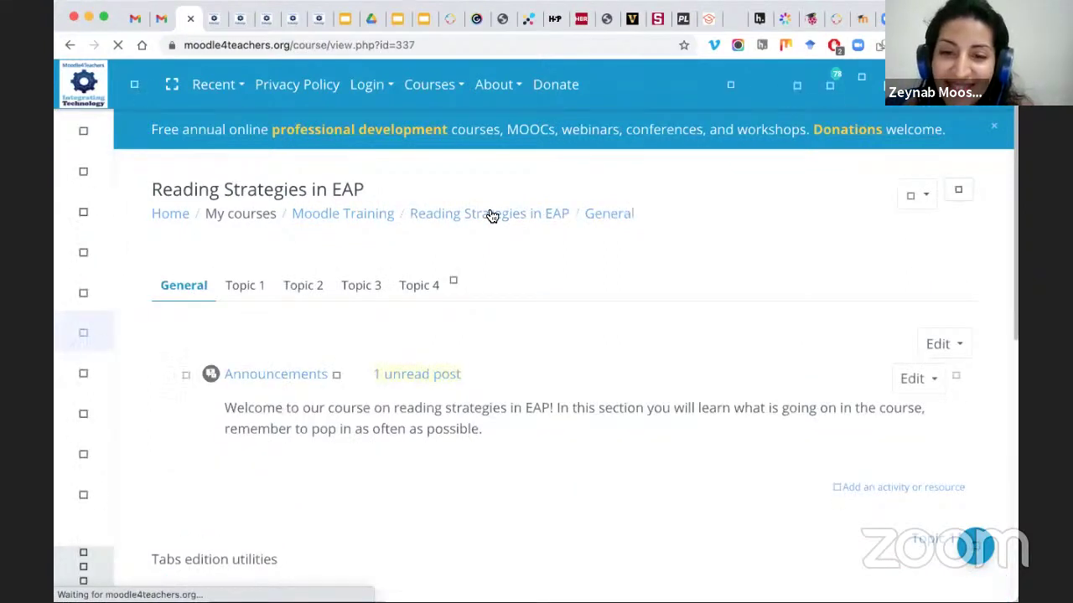
{"action": "scroll", "coordinate": [411, 248], "scroll_direction": "down", "scroll_amount": 3}
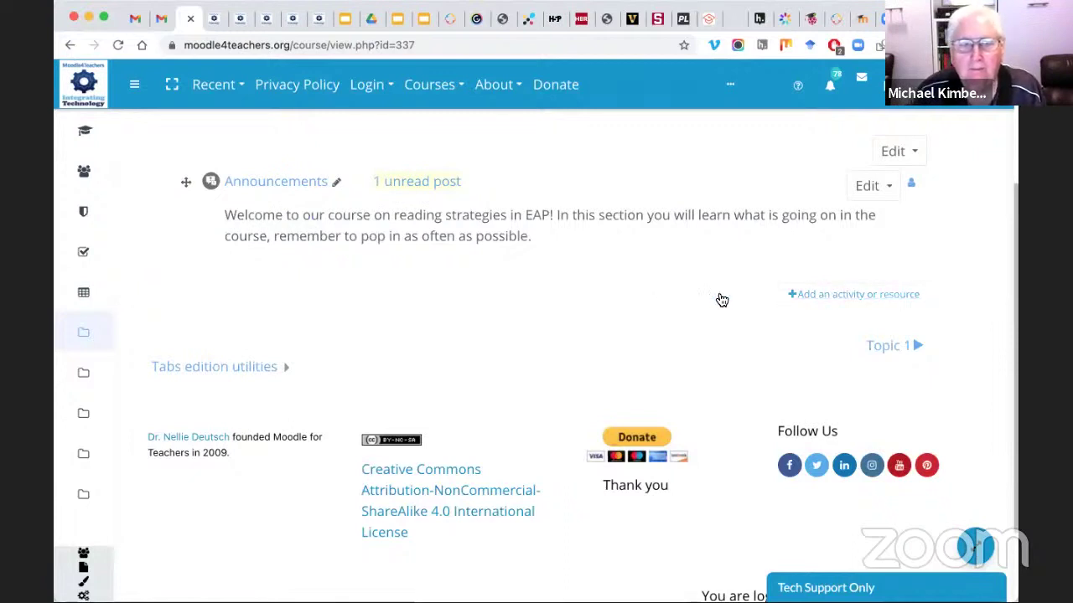
{"action": "scroll", "coordinate": [815, 297], "scroll_direction": "up", "scroll_amount": 3}
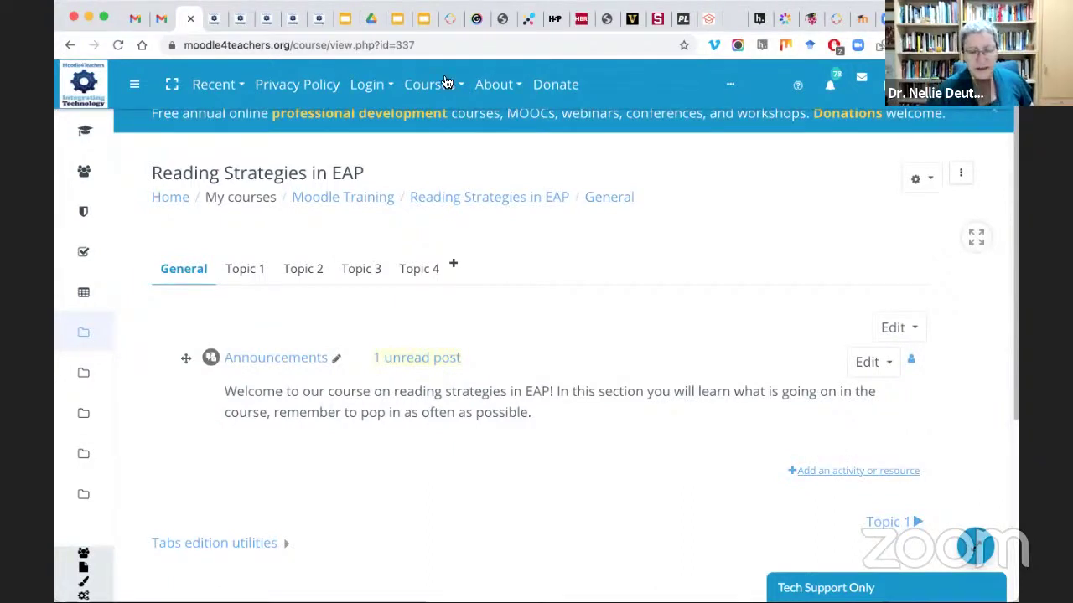
{"action": "scroll", "coordinate": [194, 115], "scroll_direction": "up", "scroll_amount": 1}
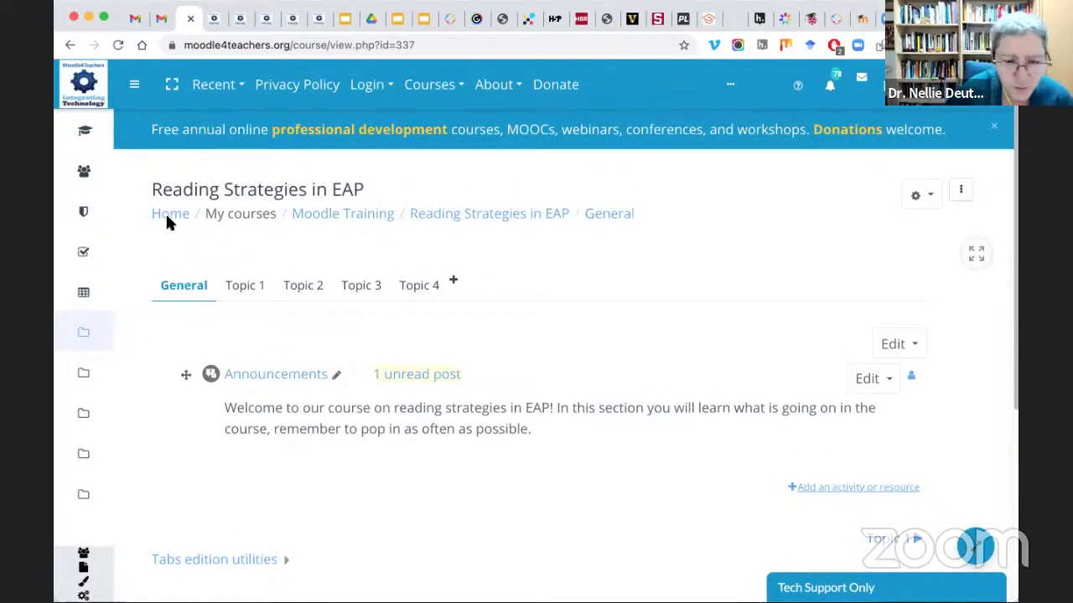
{"action": "scroll", "coordinate": [92, 268], "scroll_direction": "down", "scroll_amount": 3}
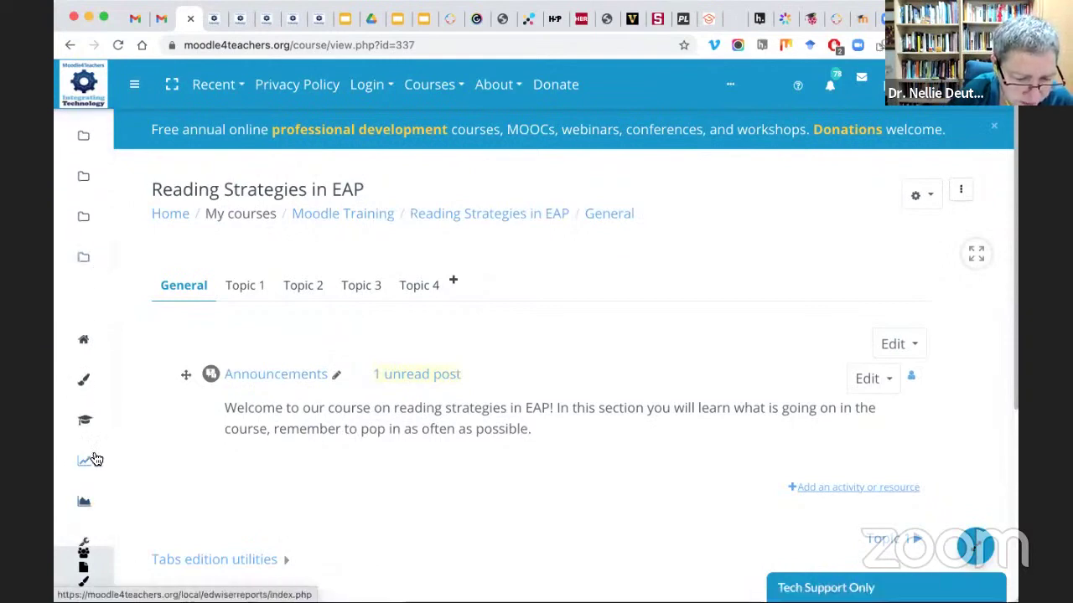
{"action": "scroll", "coordinate": [88, 459], "scroll_direction": "down", "scroll_amount": 3}
{"action": "left_click", "coordinate": [171, 215]}
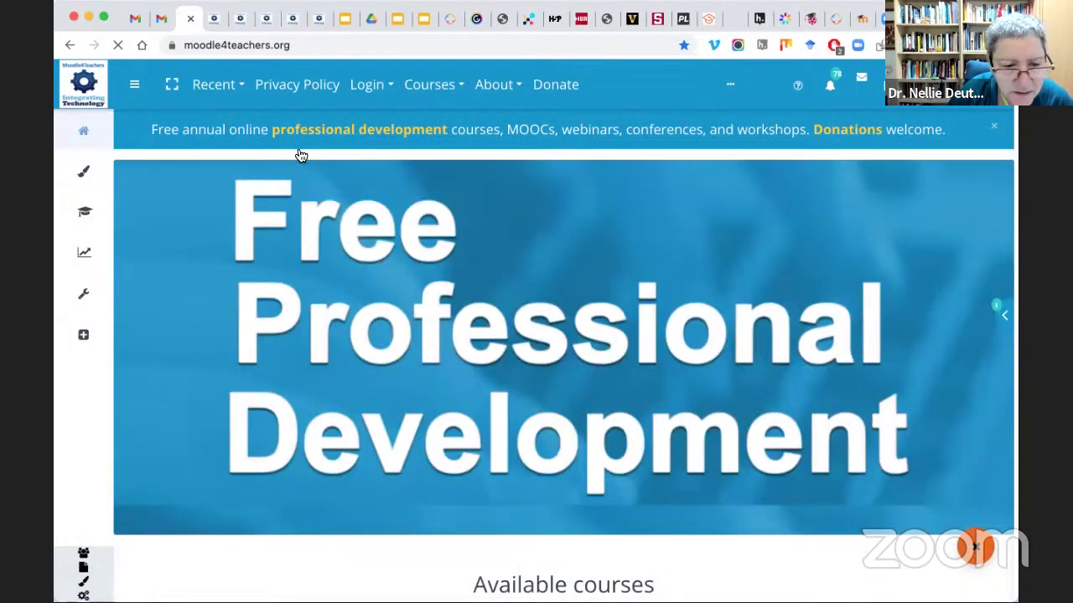
Step: In Site administration > Appearance > Theme selector, change the default theme from Edwiser RemUI to Boost
{"action": "left_click", "coordinate": [85, 303]}
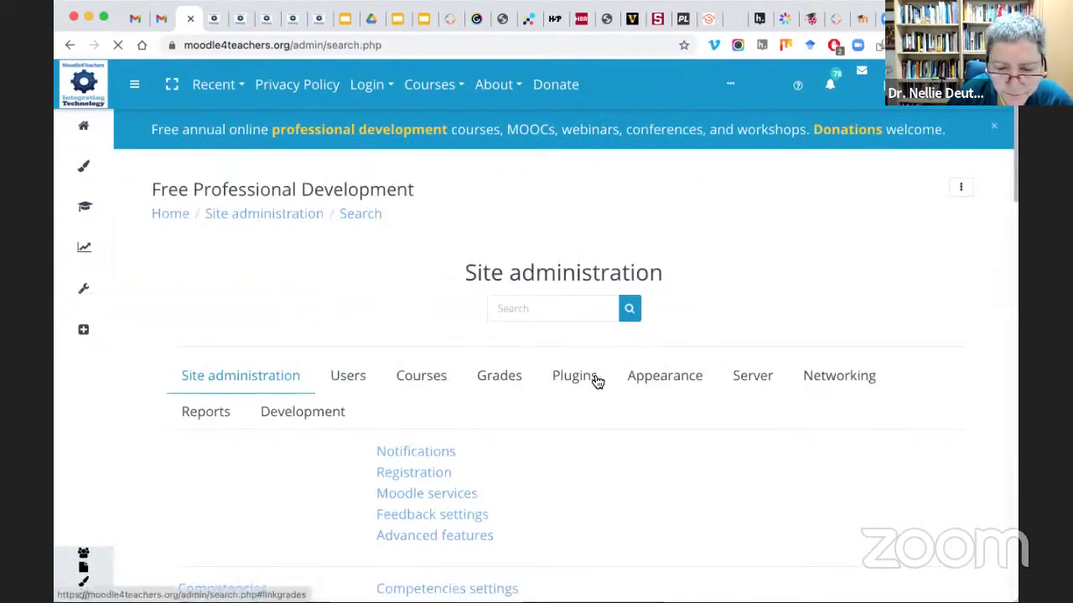
{"action": "left_click", "coordinate": [679, 376]}
{"action": "scroll", "coordinate": [451, 383], "scroll_direction": "down", "scroll_amount": 5}
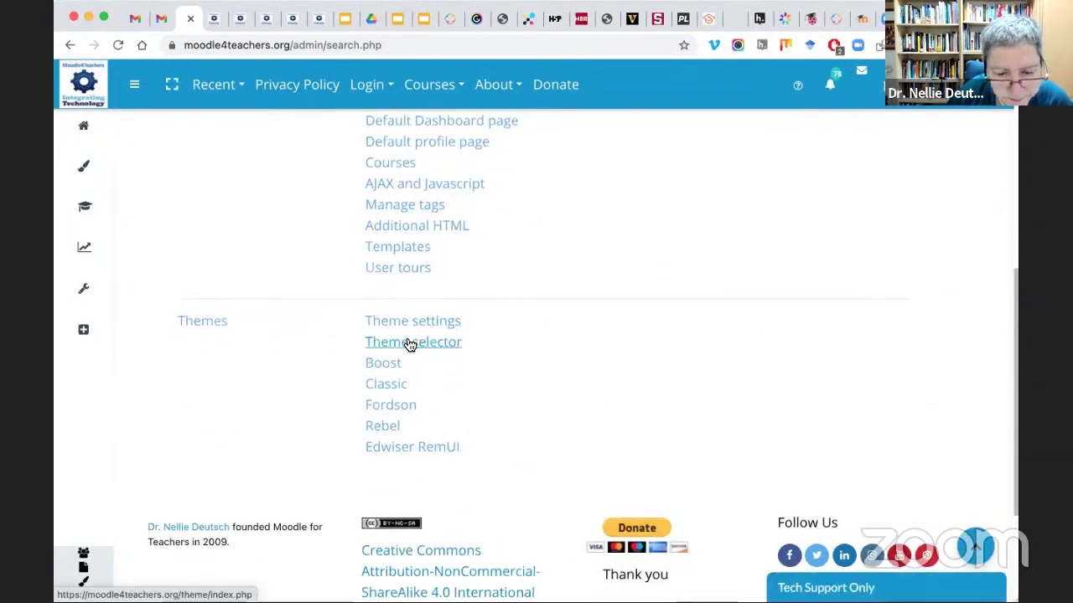
{"action": "left_click", "coordinate": [412, 341]}
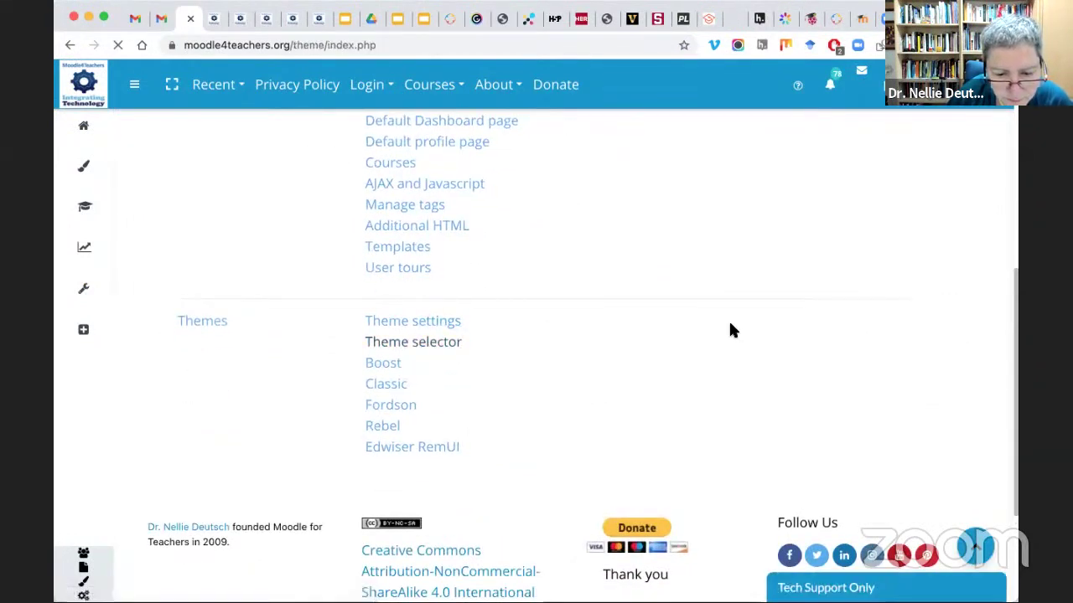
{"action": "scroll", "coordinate": [737, 362], "scroll_direction": "down", "scroll_amount": 1}
{"action": "scroll", "coordinate": [739, 366], "scroll_direction": "down", "scroll_amount": 1}
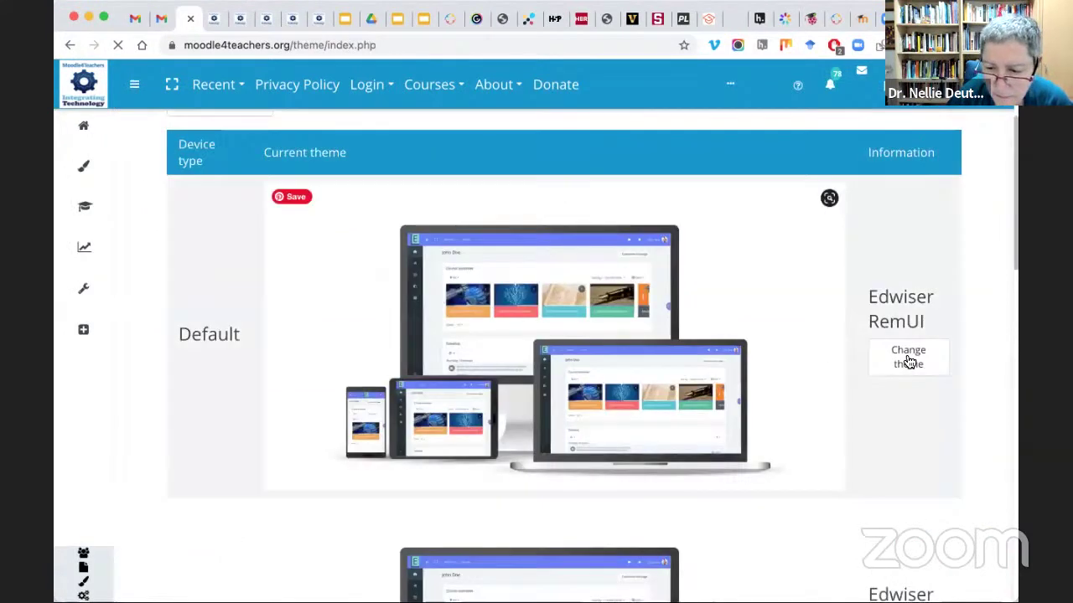
{"action": "left_click", "coordinate": [908, 359]}
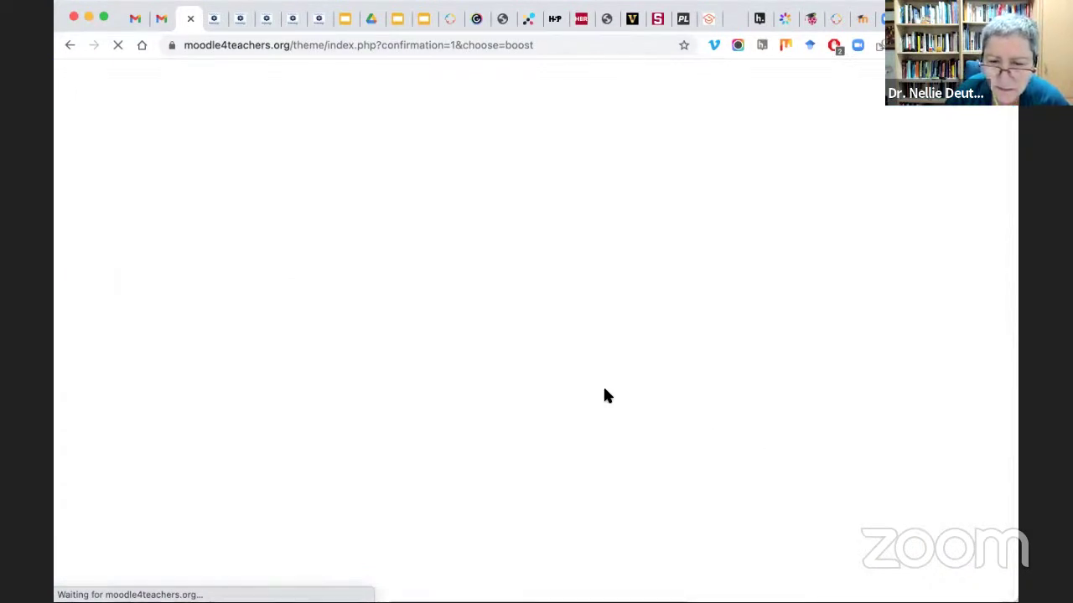
Step: Confirm the saved theme, return to the site home, and open the How to Use the Platform courses category
{"action": "left_click", "coordinate": [653, 360]}
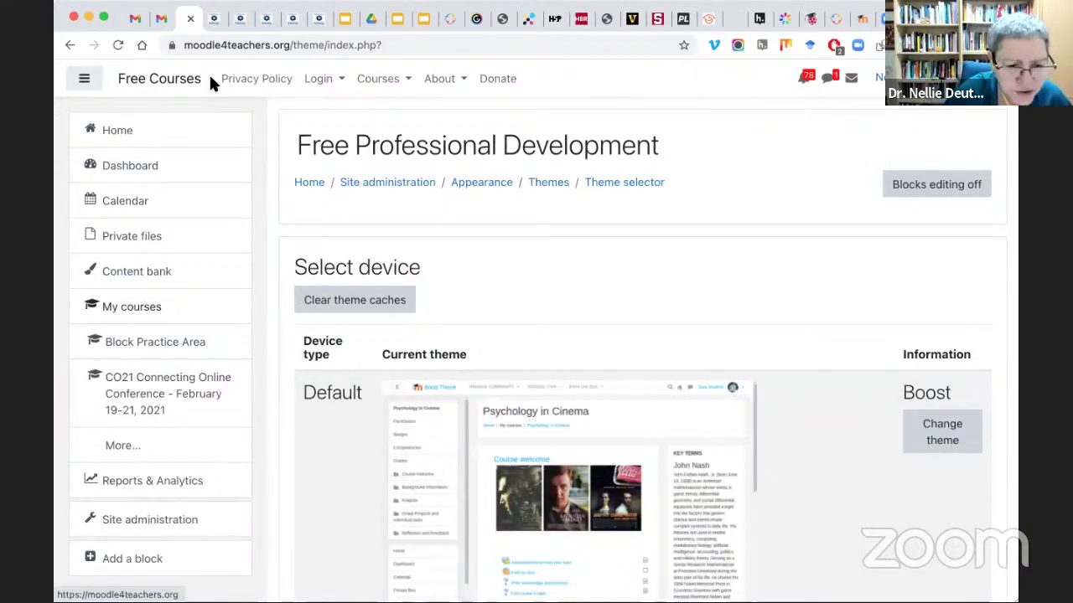
{"action": "left_click", "coordinate": [172, 87]}
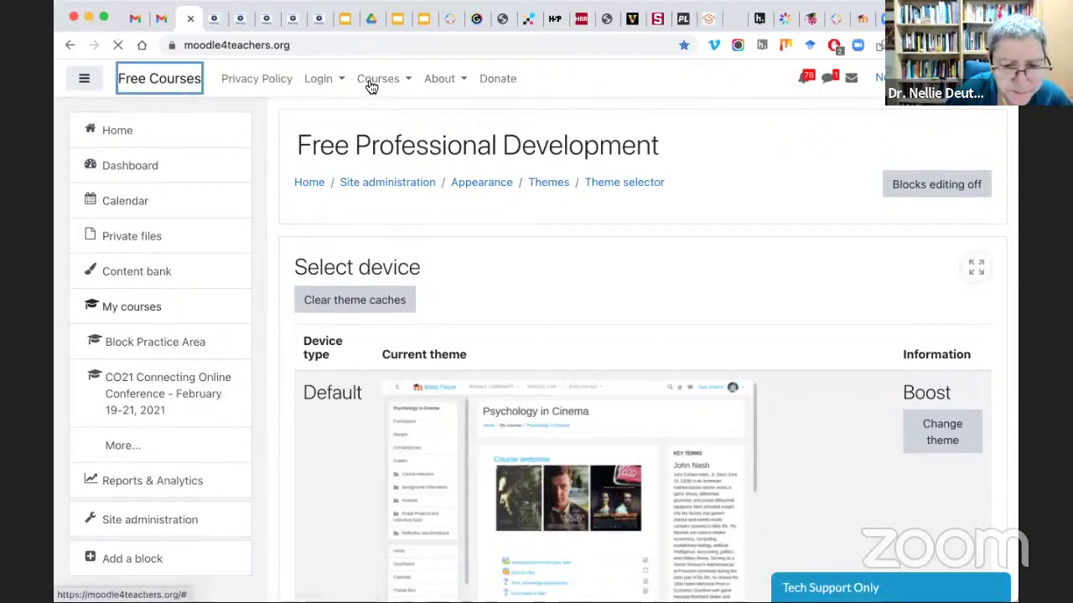
{"action": "left_click", "coordinate": [437, 83]}
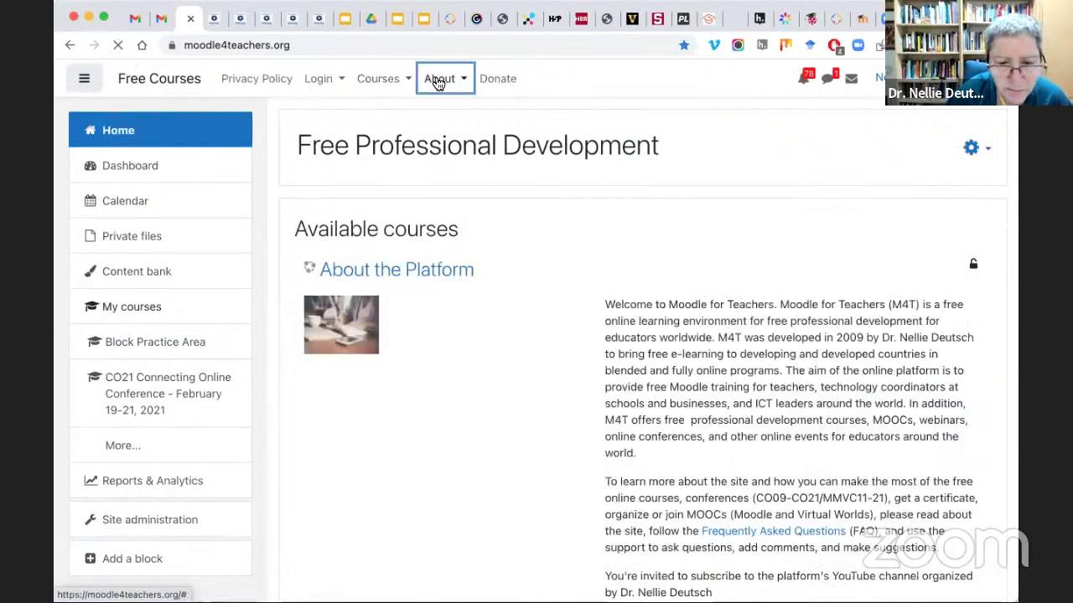
{"action": "left_click", "coordinate": [378, 87]}
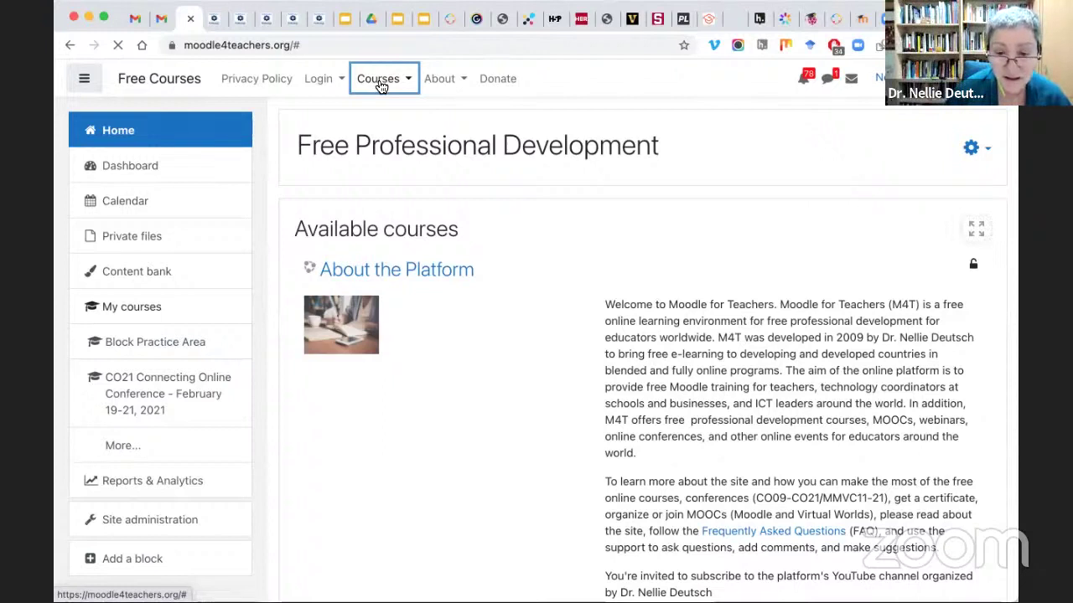
{"action": "left_click", "coordinate": [408, 85]}
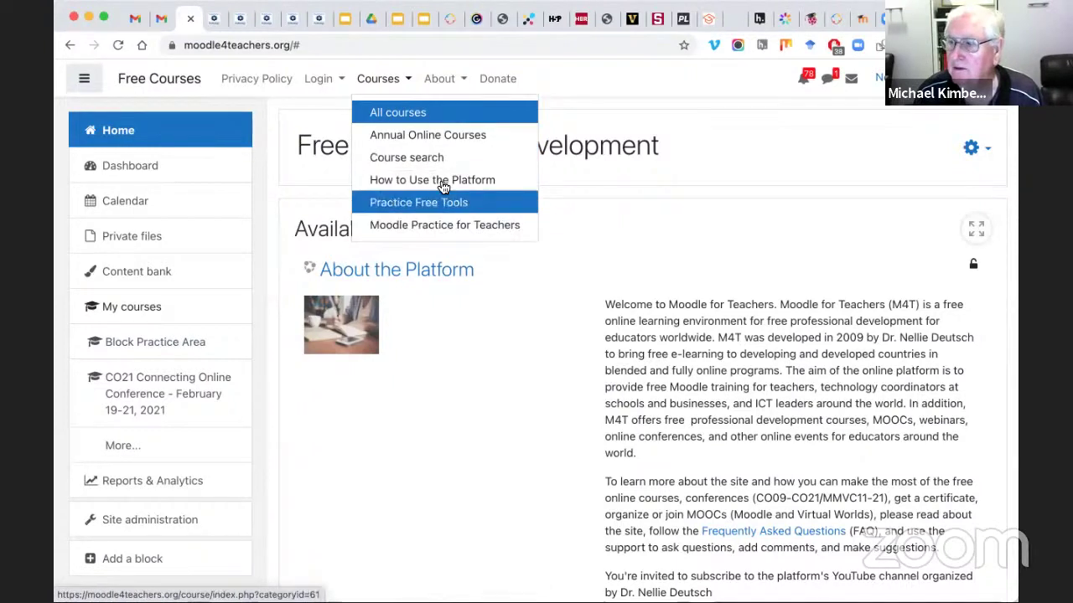
{"action": "left_click", "coordinate": [440, 182]}
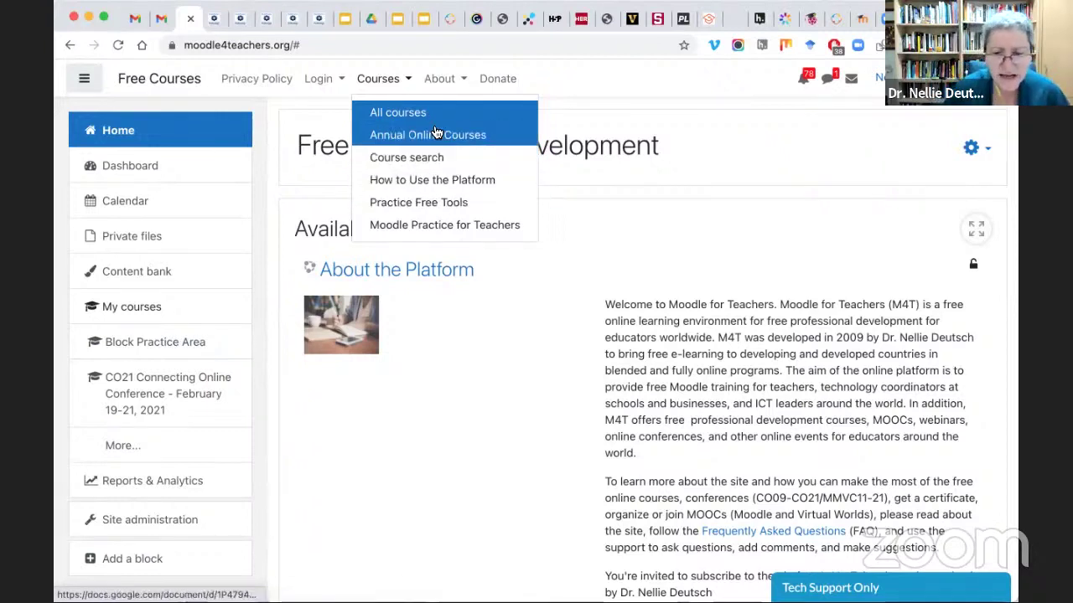
Step: Collapse and reopen the navigation drawer, then go to Site administration
{"action": "left_click", "coordinate": [86, 79]}
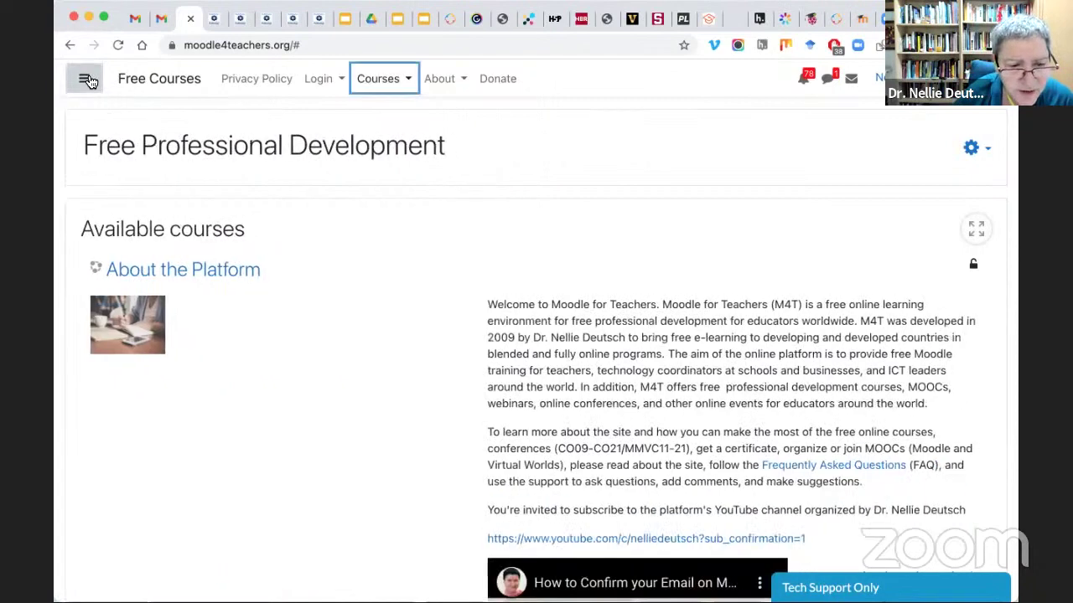
{"action": "left_click", "coordinate": [87, 78]}
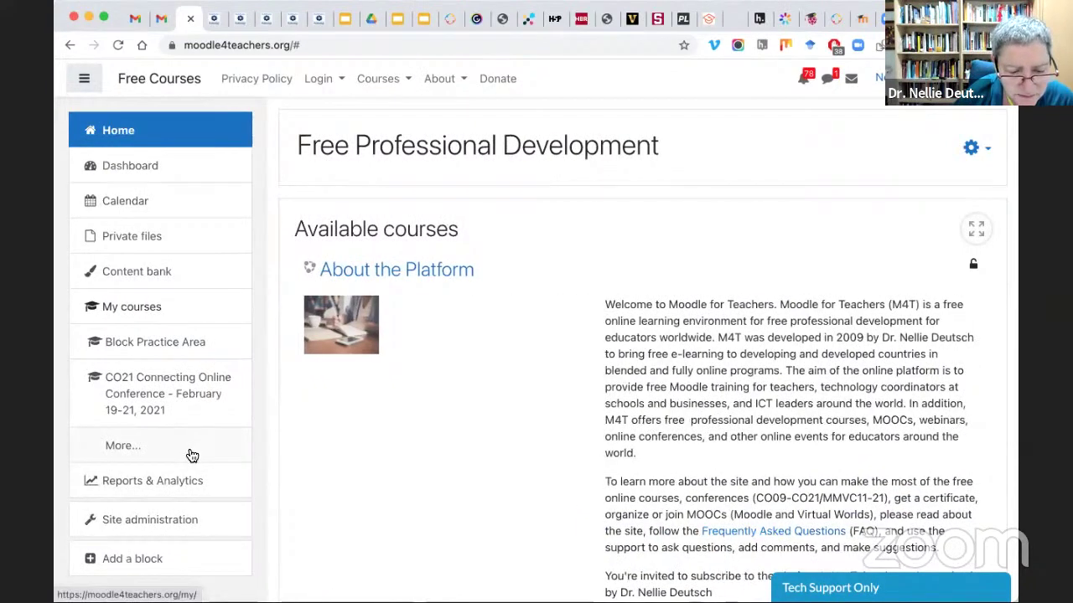
{"action": "left_click", "coordinate": [167, 519]}
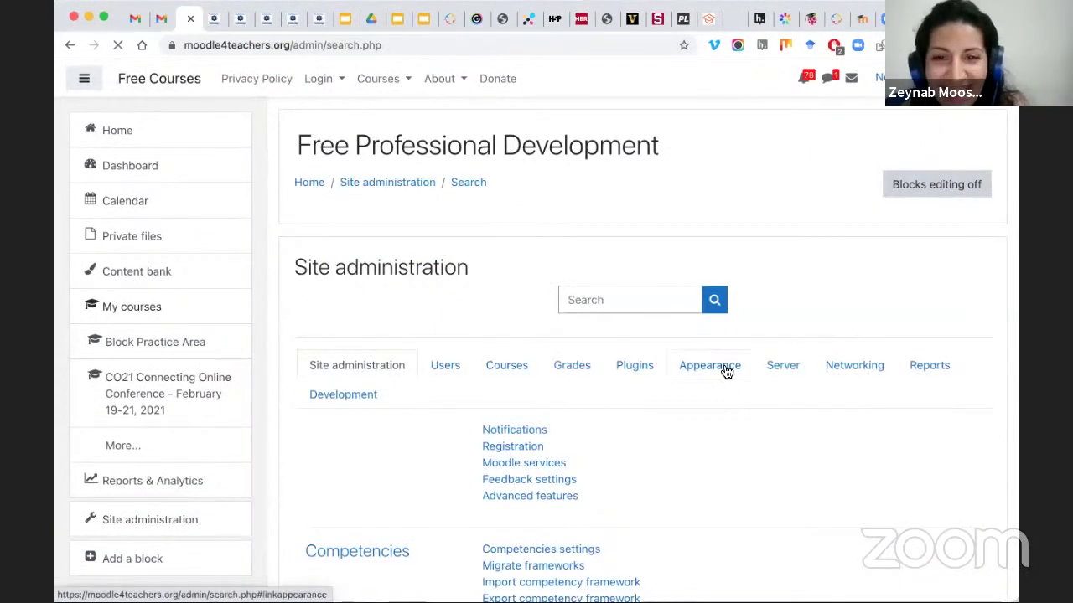
Step: Make Edwiser RemUI the default theme through Appearance > Theme selector
{"action": "left_click", "coordinate": [695, 371]}
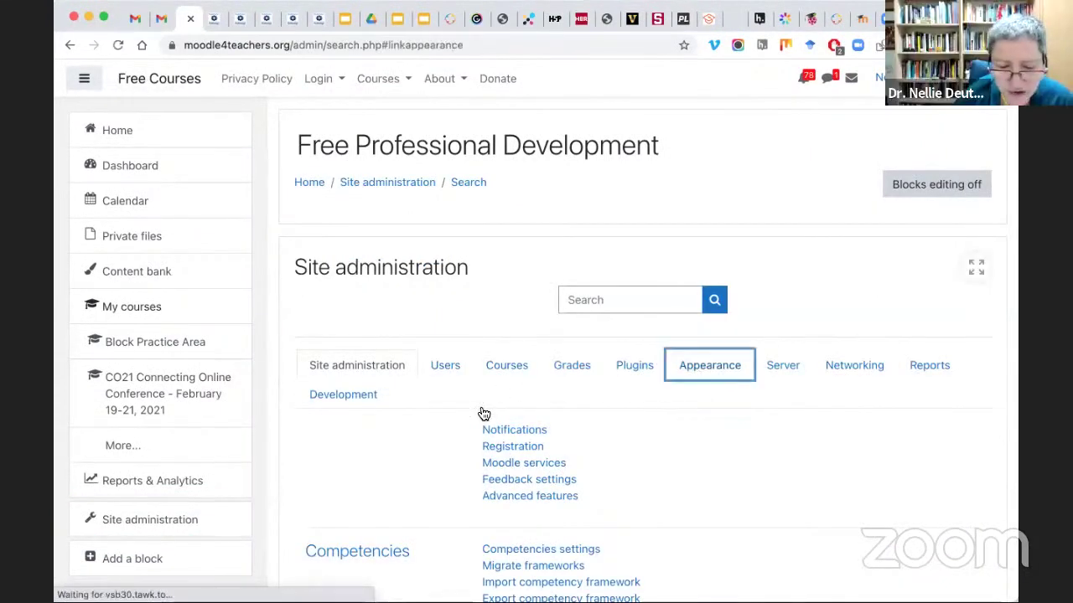
{"action": "scroll", "coordinate": [503, 415], "scroll_direction": "down", "scroll_amount": 5}
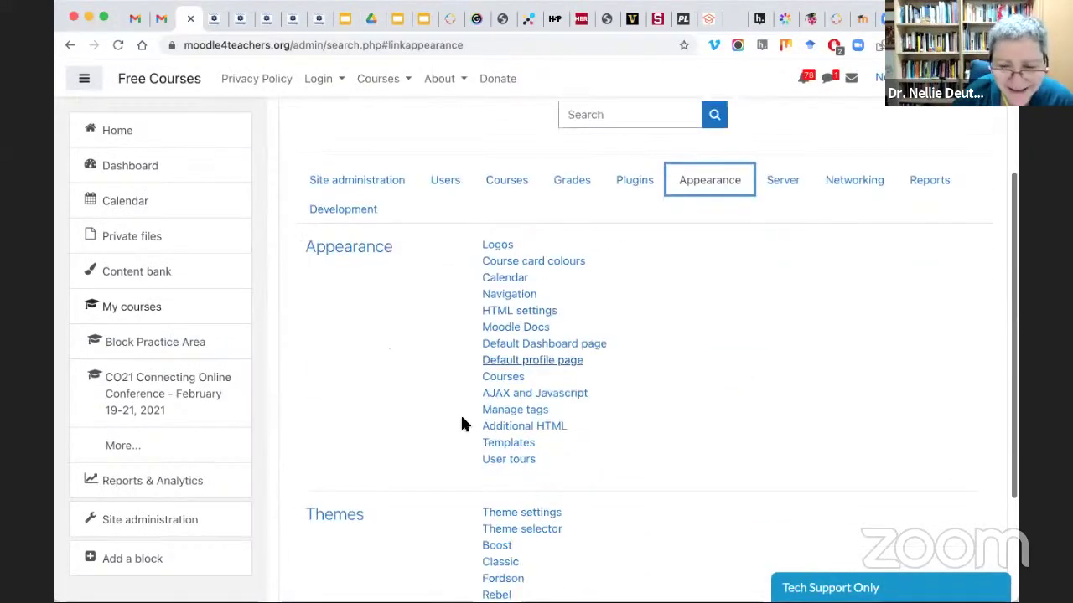
{"action": "scroll", "coordinate": [534, 415], "scroll_direction": "down", "scroll_amount": 2}
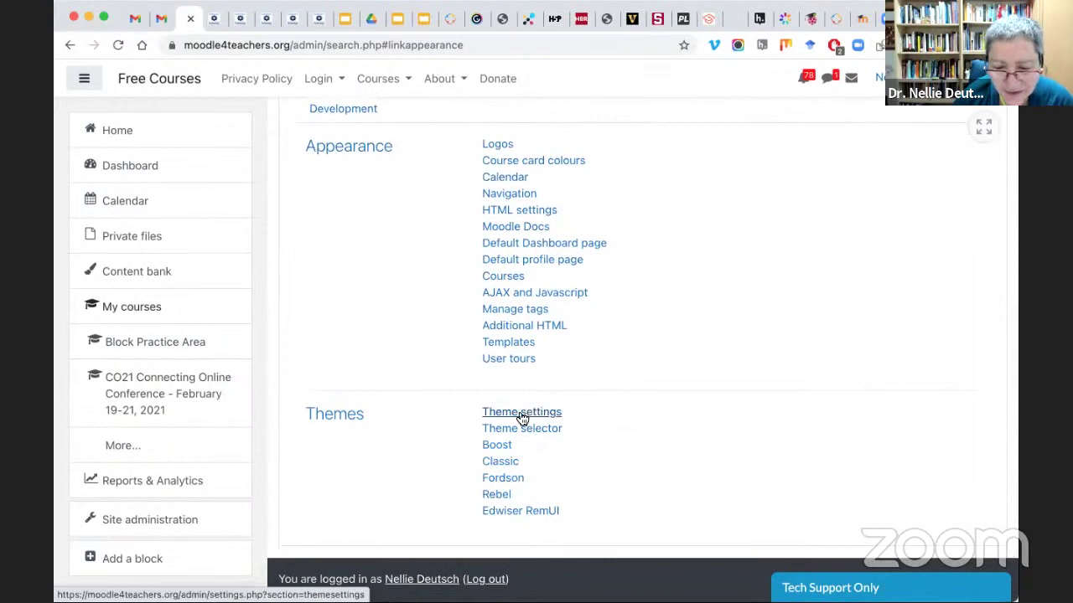
{"action": "left_click", "coordinate": [531, 429]}
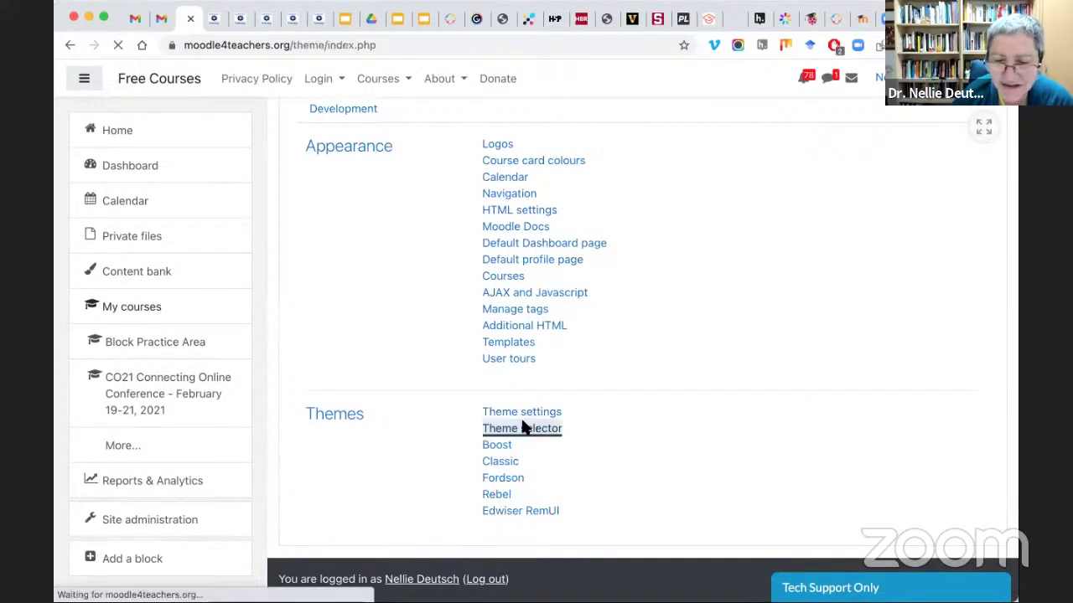
{"action": "left_click", "coordinate": [930, 430]}
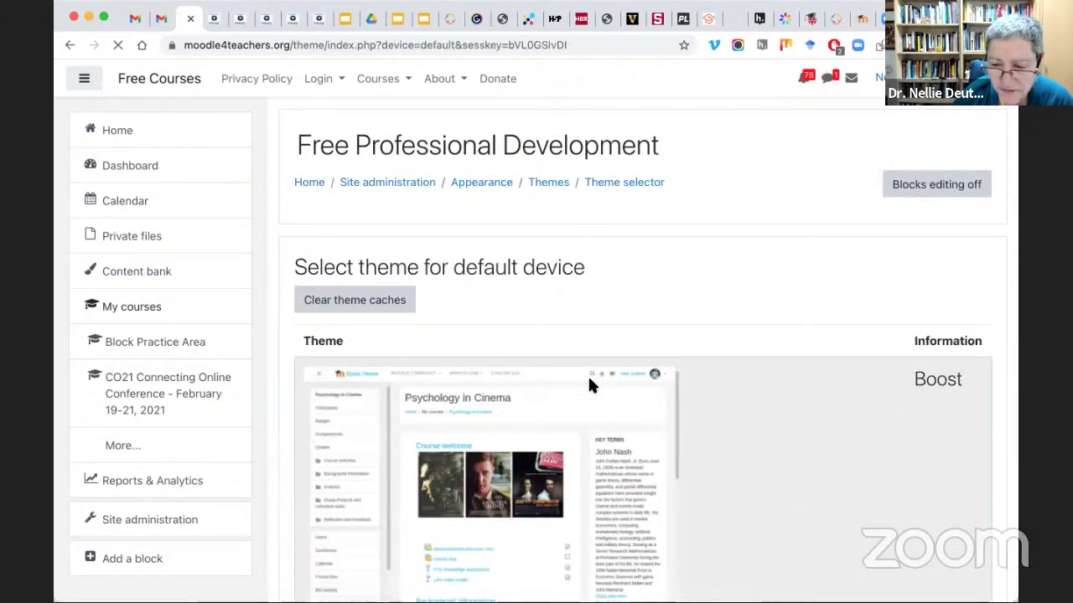
{"action": "scroll", "coordinate": [716, 405], "scroll_direction": "down", "scroll_amount": 5}
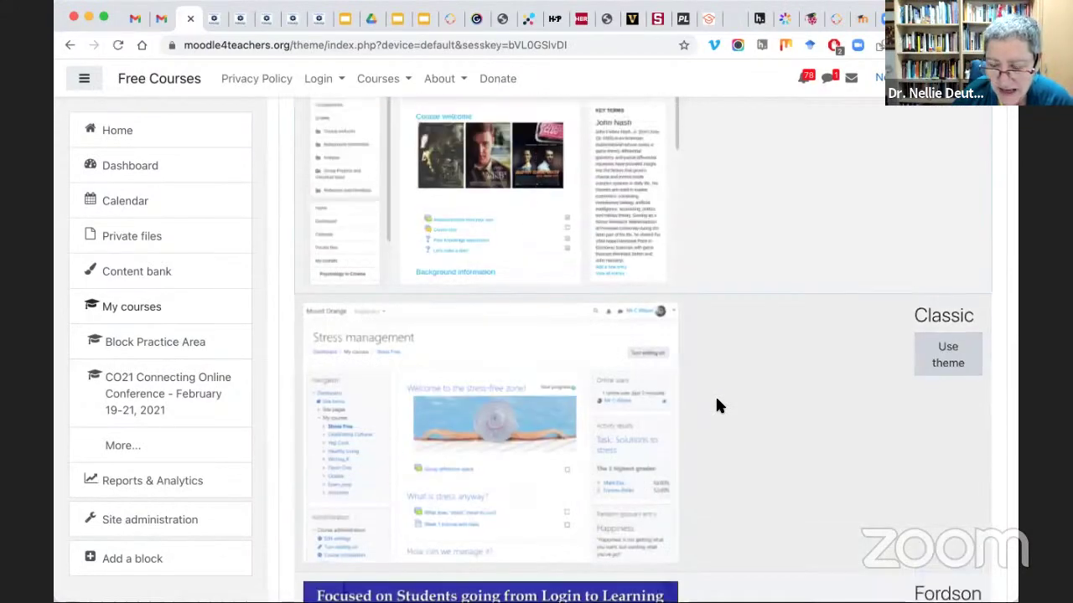
{"action": "scroll", "coordinate": [716, 406], "scroll_direction": "down", "scroll_amount": 6}
{"action": "scroll", "coordinate": [715, 406], "scroll_direction": "down", "scroll_amount": 5}
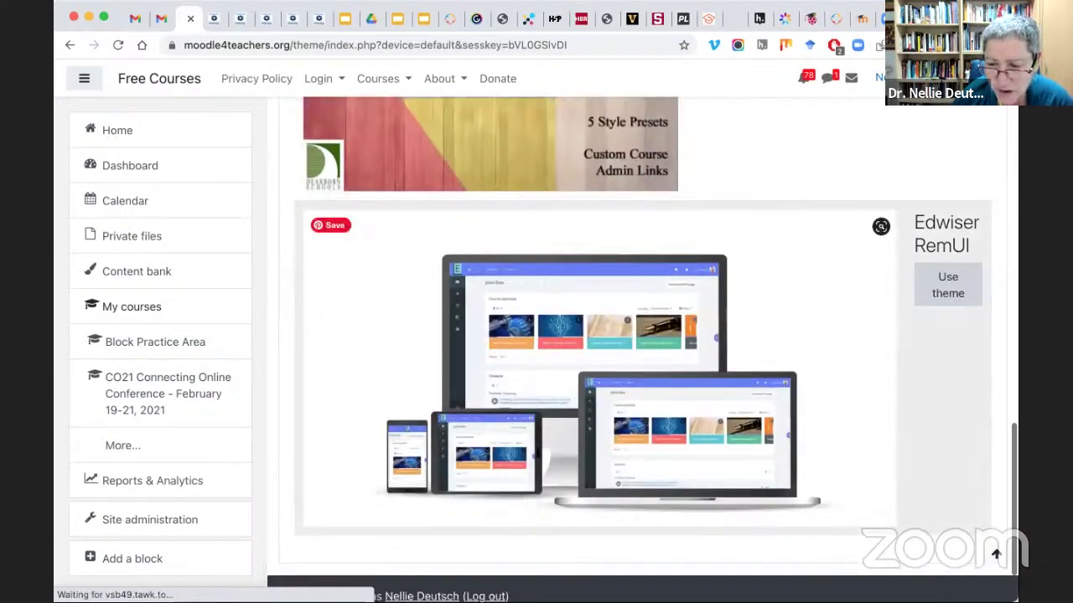
{"action": "left_click", "coordinate": [949, 293]}
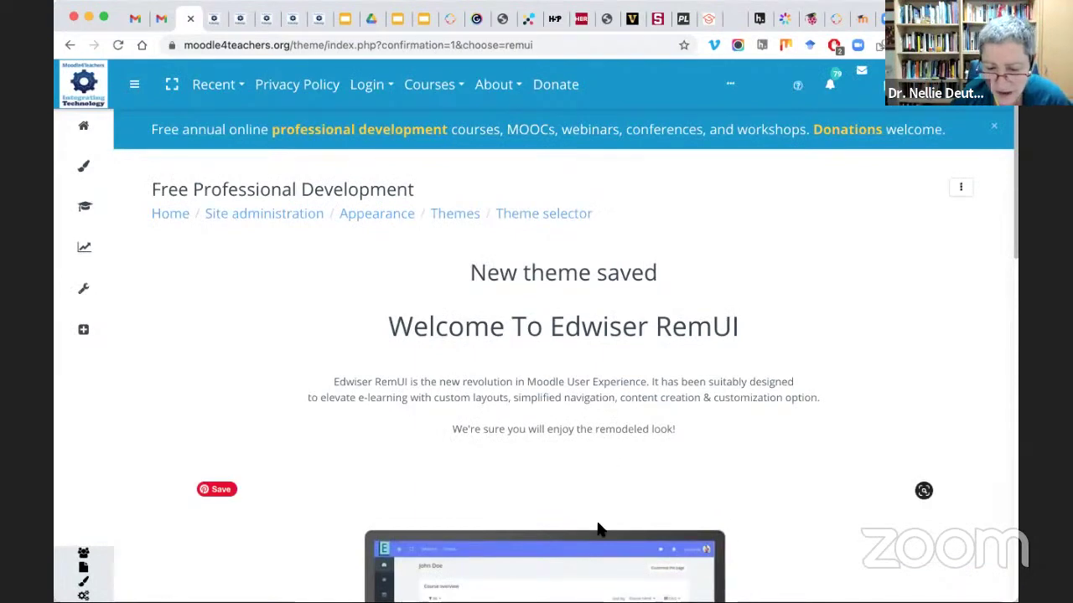
Step: Continue past the RemUI welcome page and return to Site administration
{"action": "scroll", "coordinate": [601, 494], "scroll_direction": "down", "scroll_amount": 3}
{"action": "scroll", "coordinate": [601, 490], "scroll_direction": "down", "scroll_amount": 5}
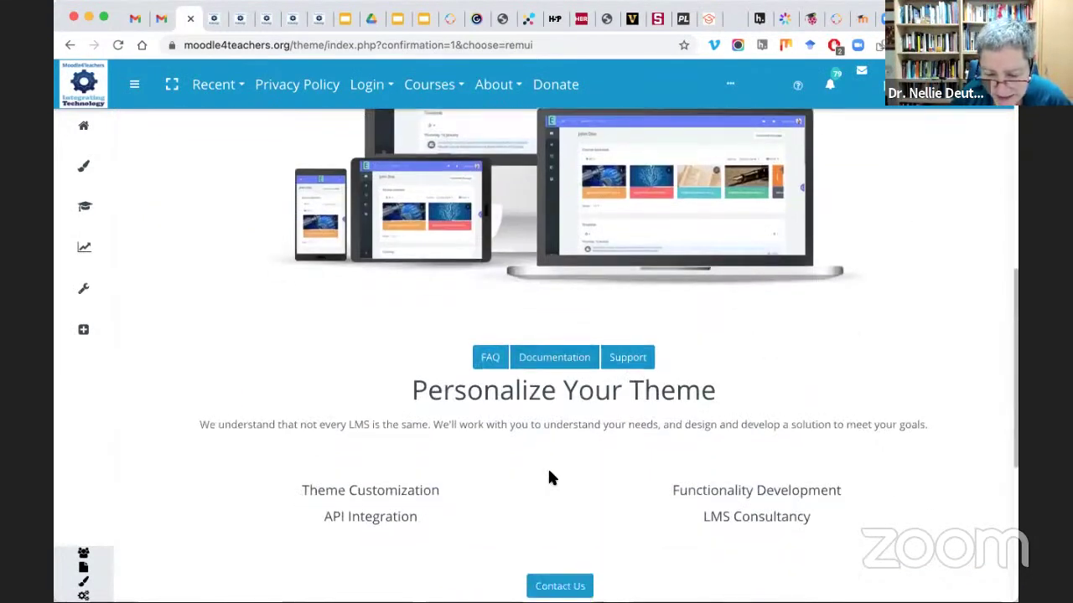
{"action": "left_click", "coordinate": [559, 550]}
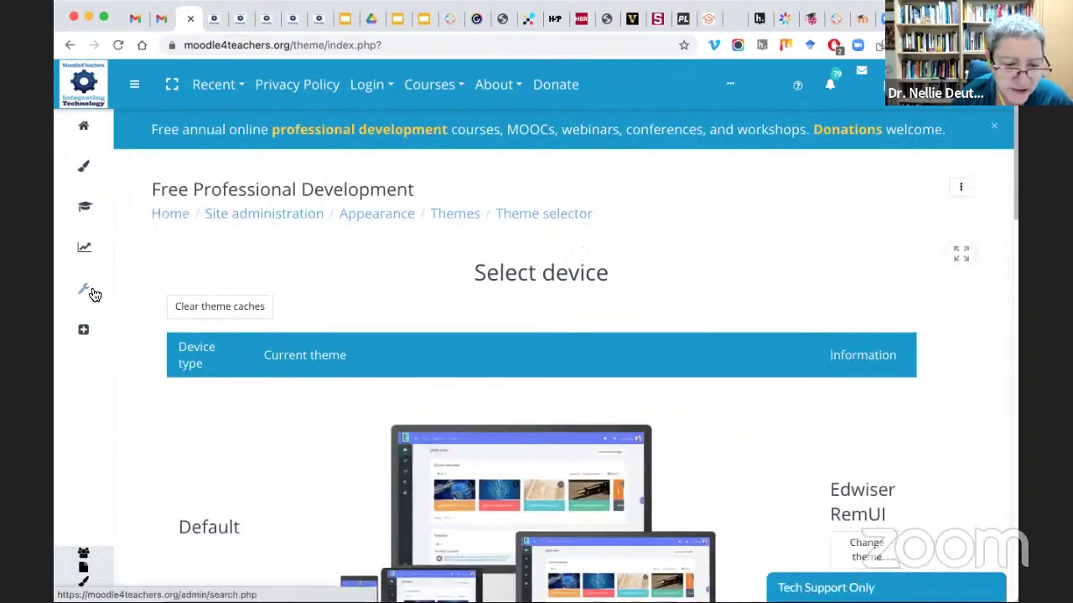
{"action": "left_click", "coordinate": [87, 289]}
{"action": "left_click", "coordinate": [268, 219]}
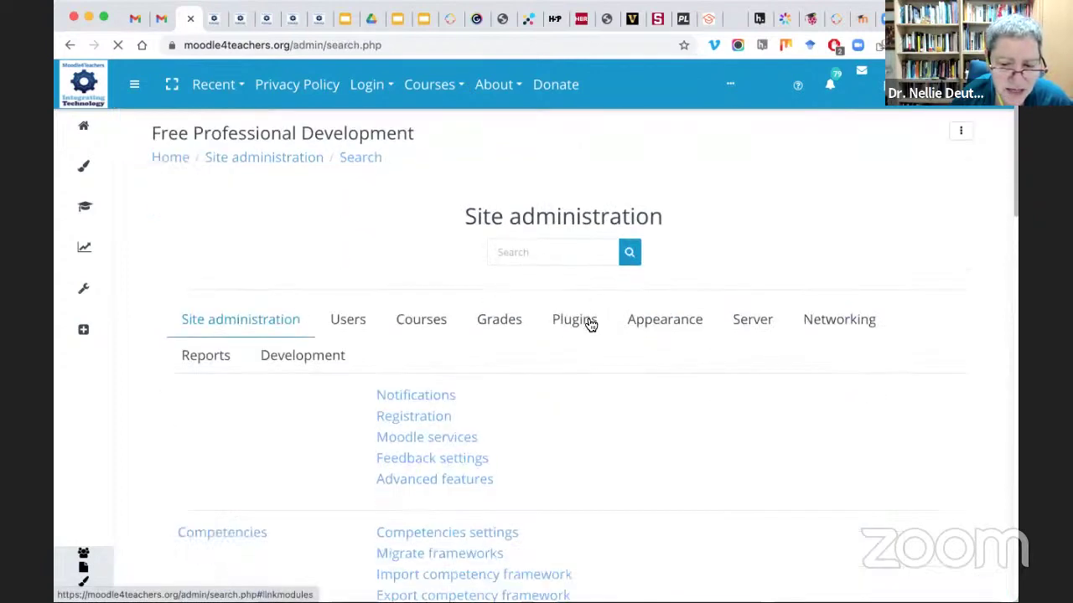
Step: Show the Plugins administration links and scroll through them
{"action": "left_click", "coordinate": [551, 325]}
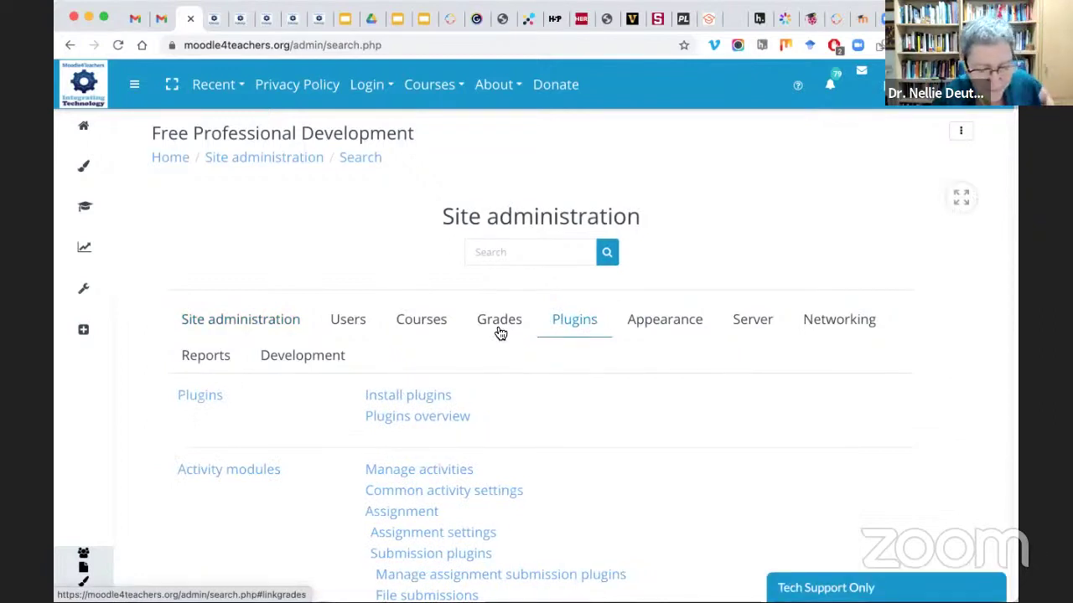
{"action": "scroll", "coordinate": [503, 328], "scroll_direction": "down", "scroll_amount": 3}
{"action": "scroll", "coordinate": [450, 330], "scroll_direction": "down", "scroll_amount": 3}
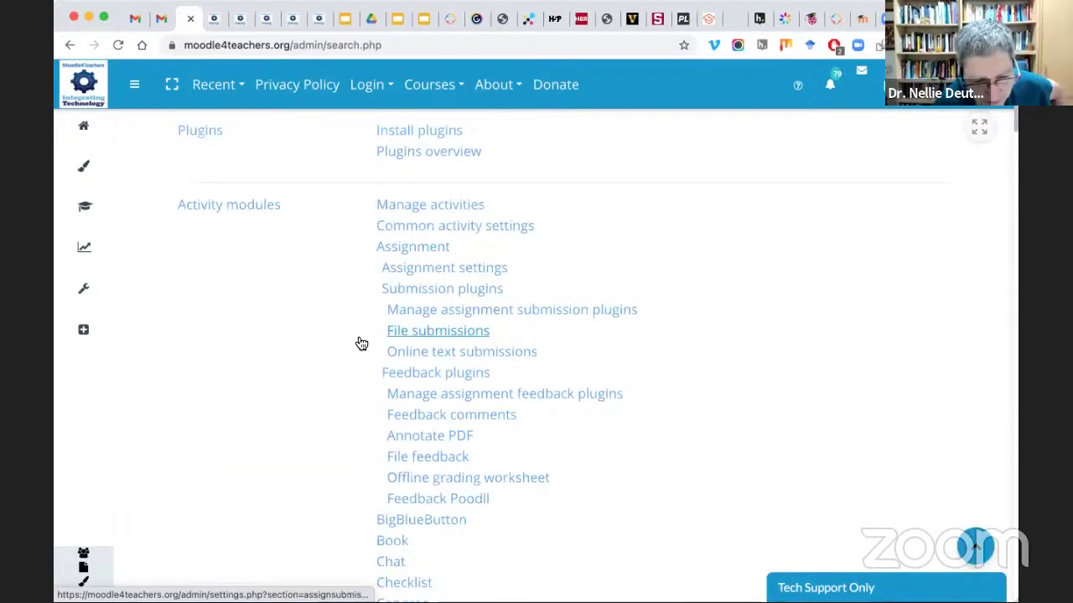
{"action": "scroll", "coordinate": [361, 343], "scroll_direction": "down", "scroll_amount": 2}
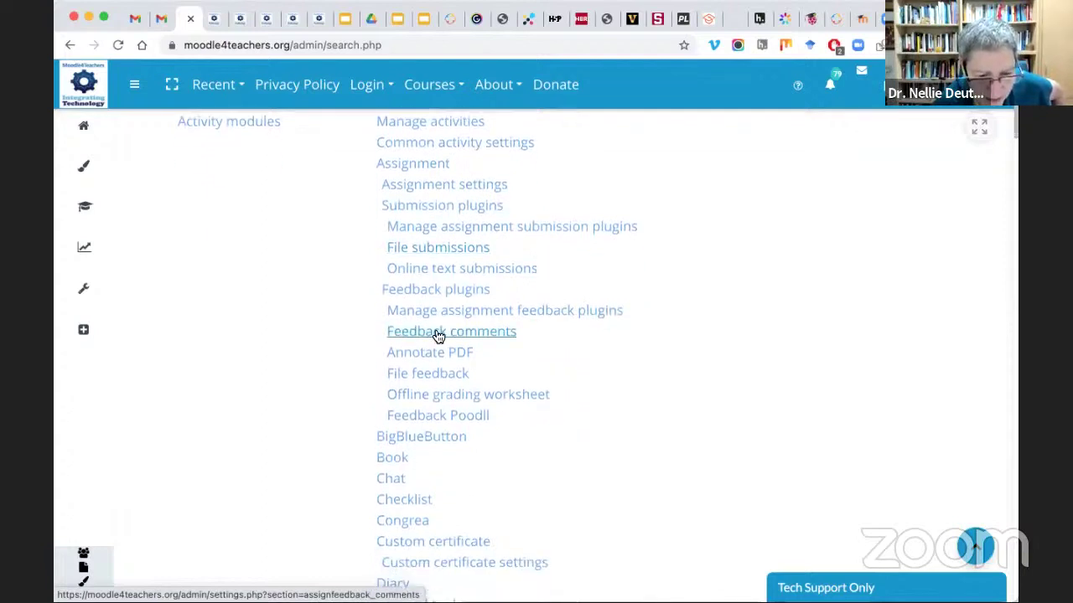
{"action": "scroll", "coordinate": [438, 336], "scroll_direction": "up", "scroll_amount": 2}
Step: Open Manage activities and review the modules table from Assignment to Zoom meeting
{"action": "left_click", "coordinate": [466, 209]}
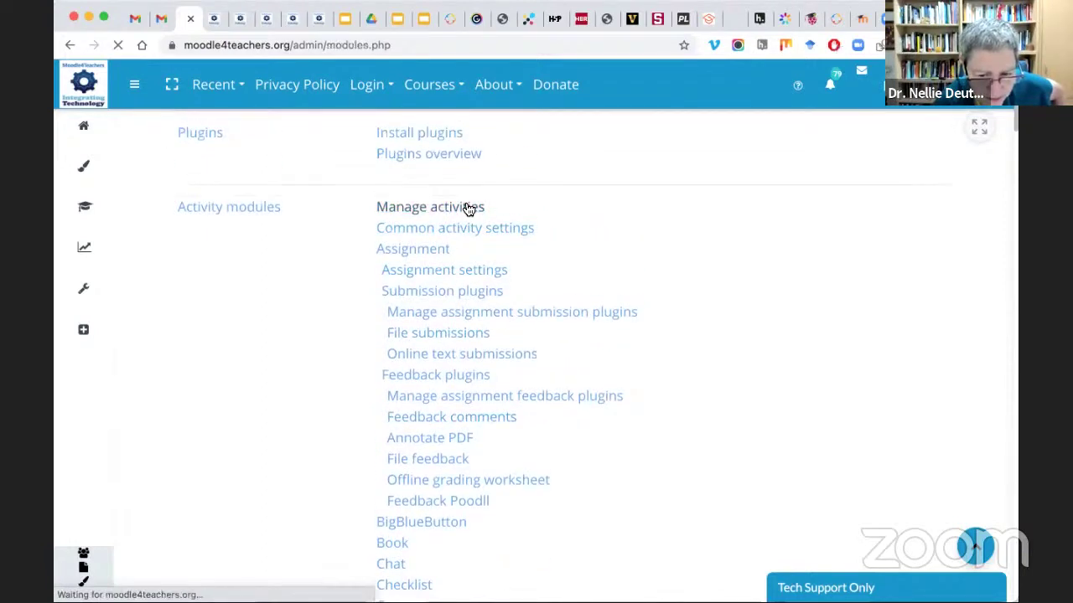
{"action": "scroll", "coordinate": [415, 356], "scroll_direction": "down", "scroll_amount": 5}
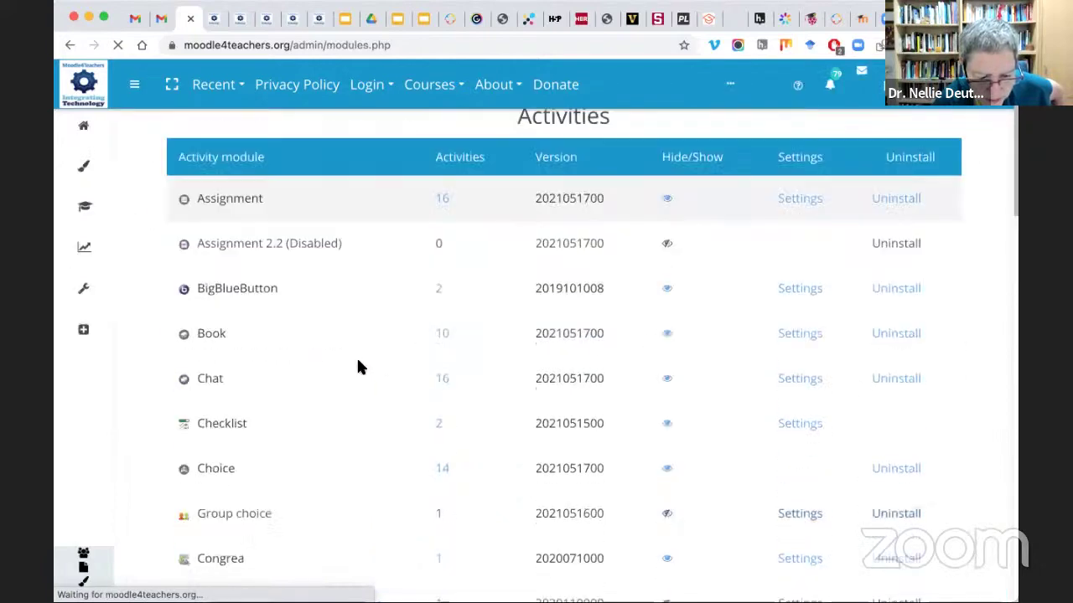
{"action": "scroll", "coordinate": [358, 367], "scroll_direction": "down", "scroll_amount": 7}
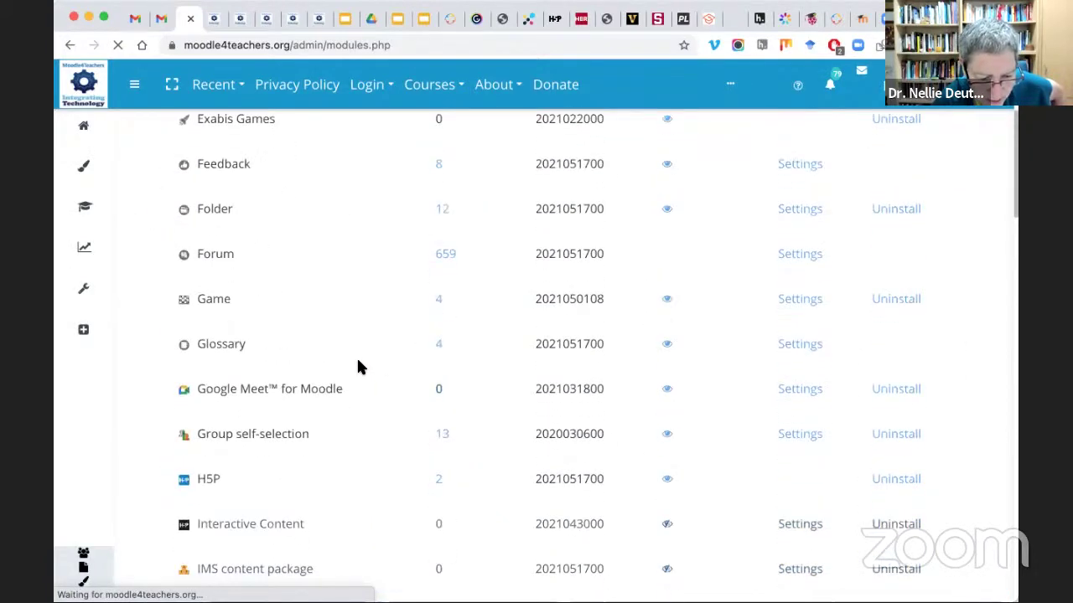
{"action": "scroll", "coordinate": [358, 367], "scroll_direction": "down", "scroll_amount": 7}
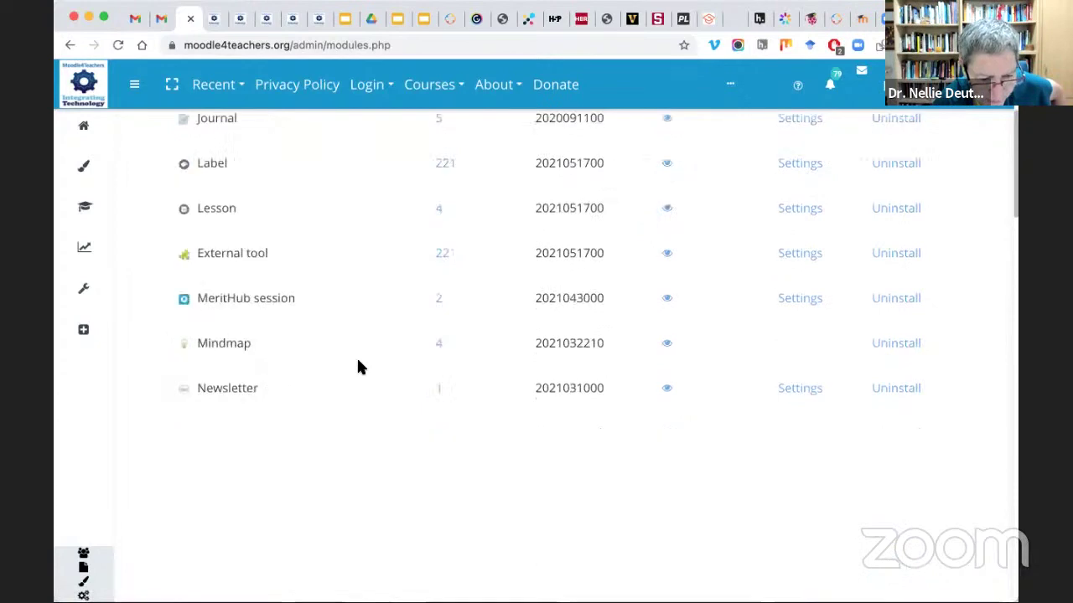
{"action": "scroll", "coordinate": [358, 367], "scroll_direction": "down", "scroll_amount": 4}
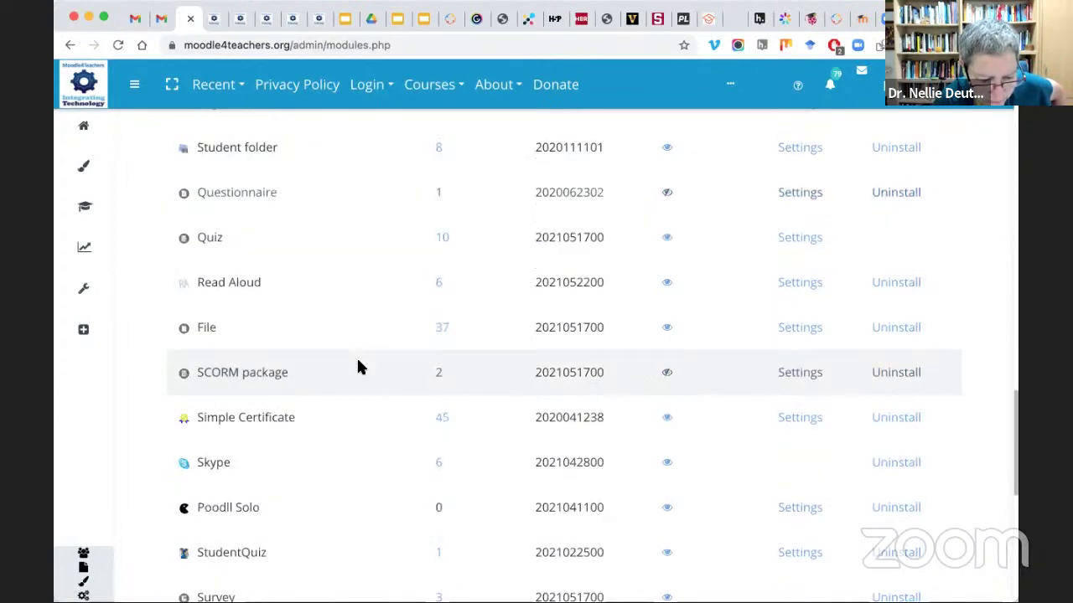
{"action": "scroll", "coordinate": [358, 367], "scroll_direction": "down", "scroll_amount": 3}
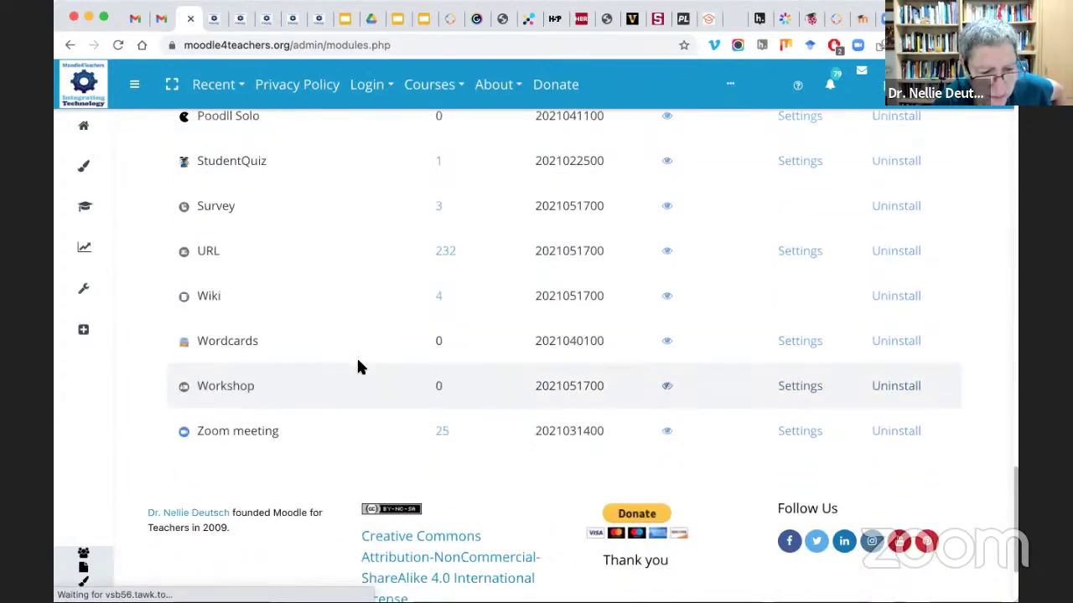
{"action": "scroll", "coordinate": [357, 367], "scroll_direction": "up", "scroll_amount": 2}
{"action": "scroll", "coordinate": [358, 367], "scroll_direction": "up", "scroll_amount": 5}
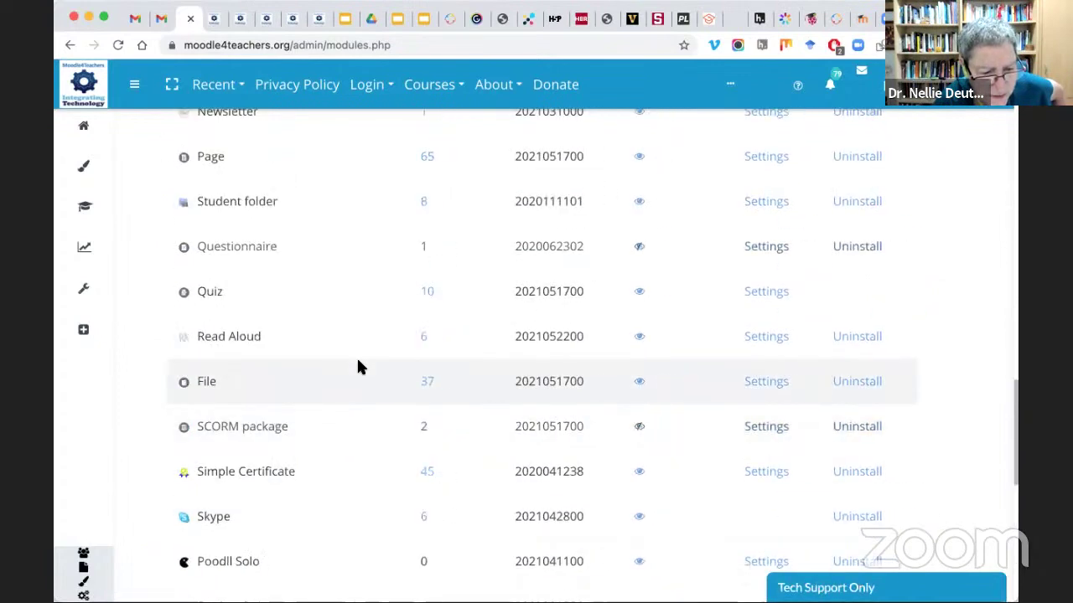
{"action": "scroll", "coordinate": [357, 367], "scroll_direction": "up", "scroll_amount": 1}
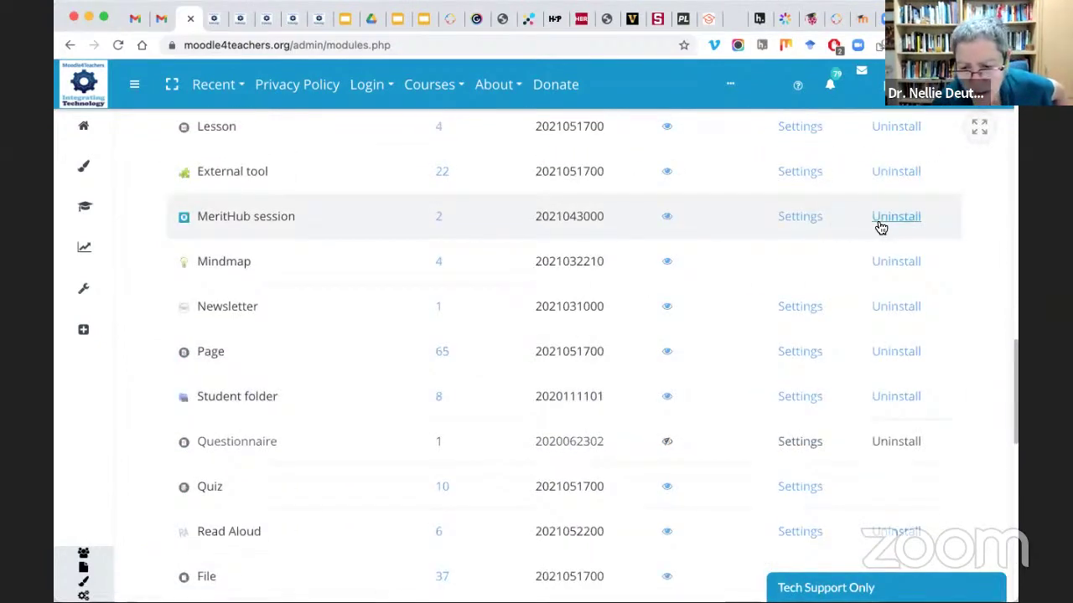
Step: Try uninstalling the MeritHub session module and continue past the cannot-uninstall error
{"action": "left_click", "coordinate": [890, 227]}
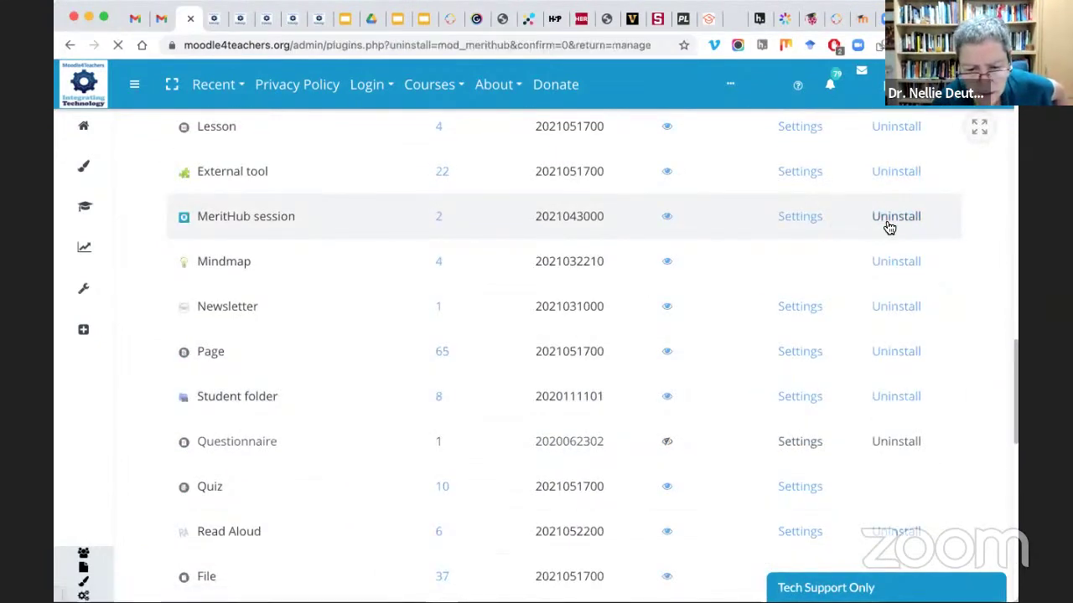
{"action": "scroll", "coordinate": [536, 394], "scroll_direction": "down", "scroll_amount": 3}
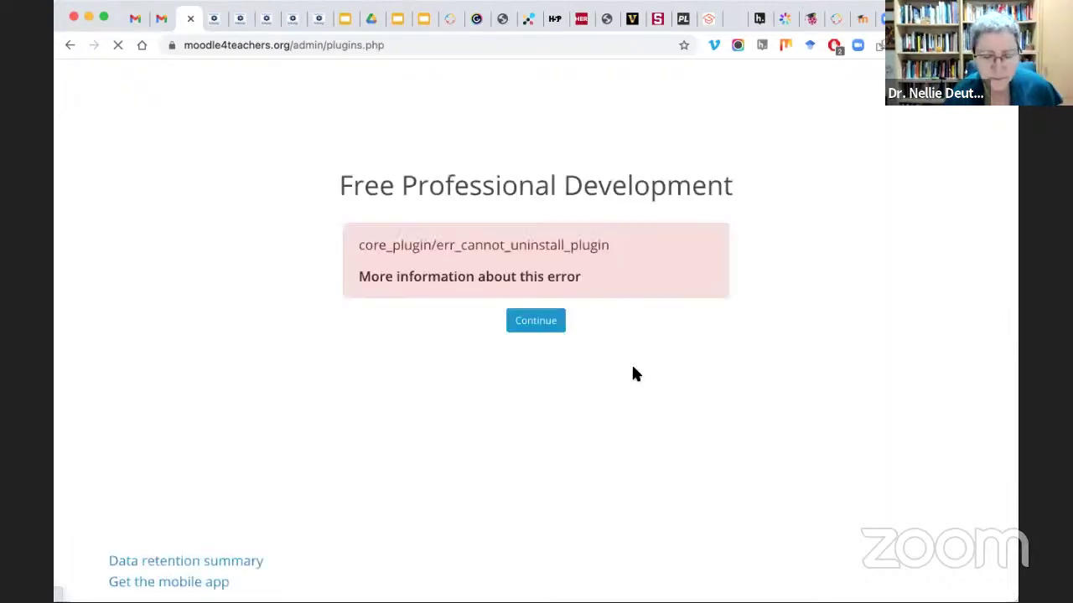
{"action": "left_click", "coordinate": [550, 325]}
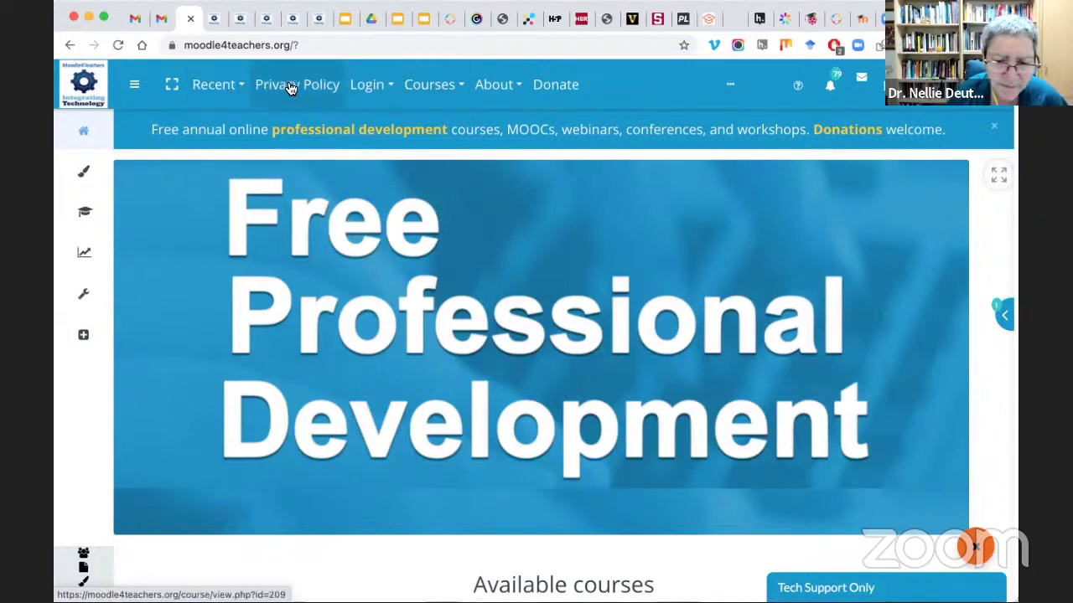
Step: Open Designing Online Courses for Design Thinking and Career Readiness from Recent and scroll through it
{"action": "left_click", "coordinate": [235, 90]}
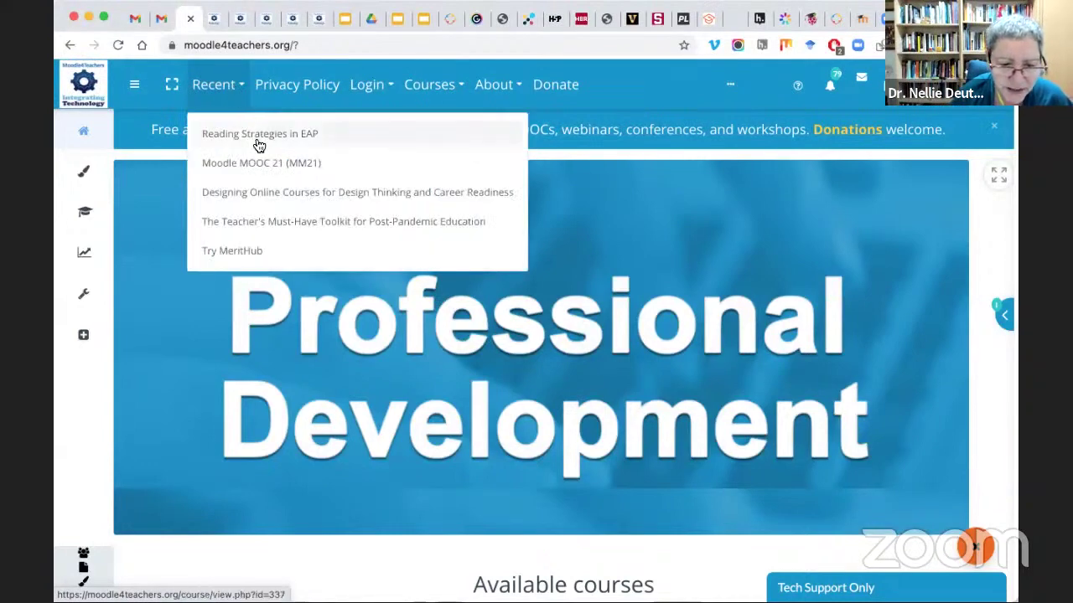
{"action": "left_click", "coordinate": [313, 198]}
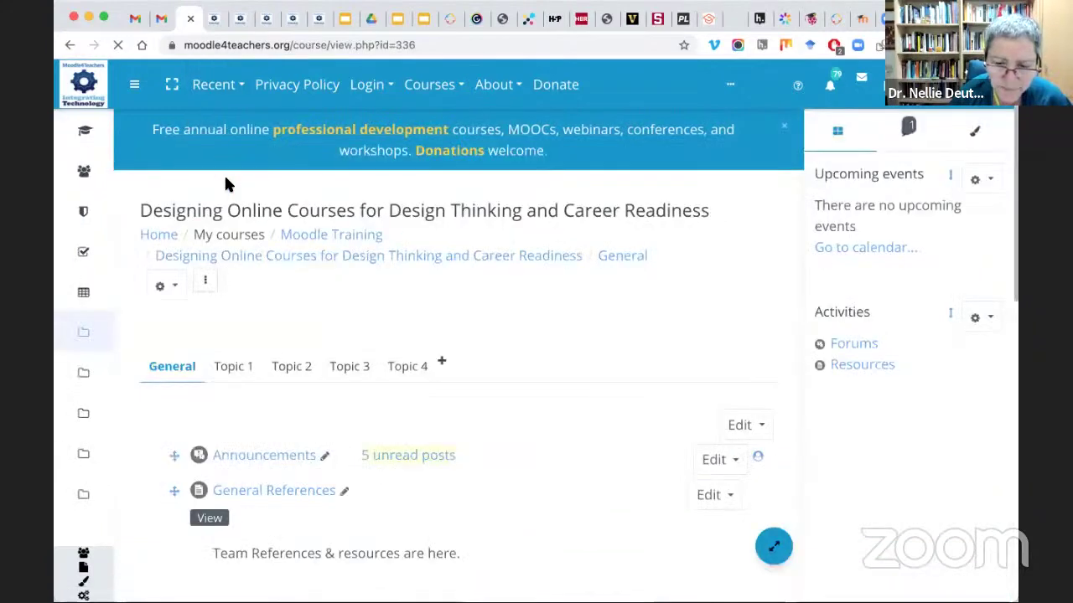
{"action": "scroll", "coordinate": [497, 307], "scroll_direction": "down", "scroll_amount": 3}
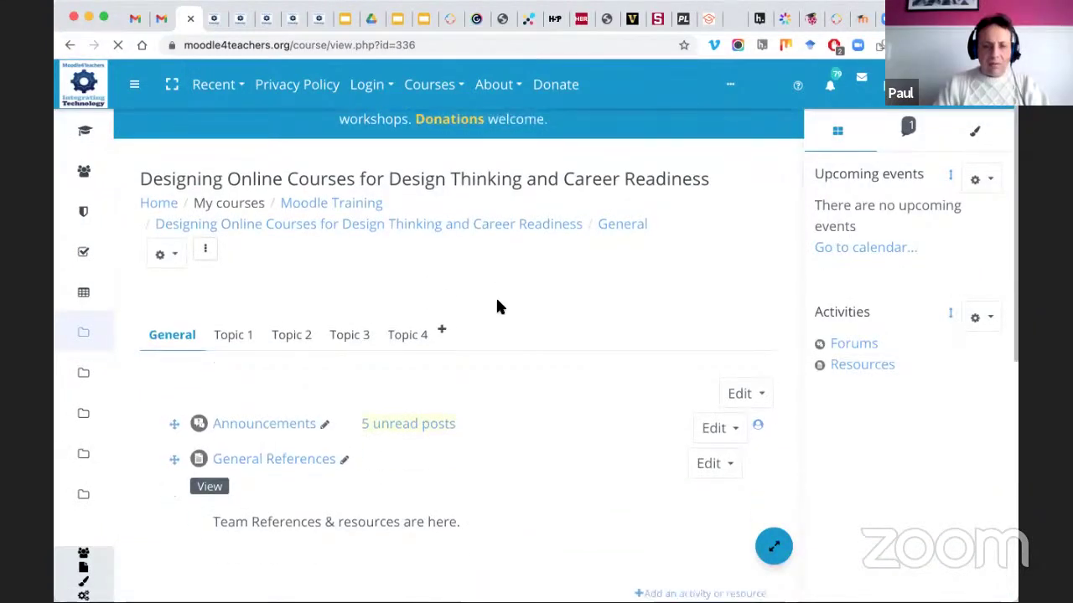
{"action": "scroll", "coordinate": [496, 301], "scroll_direction": "up", "scroll_amount": 3}
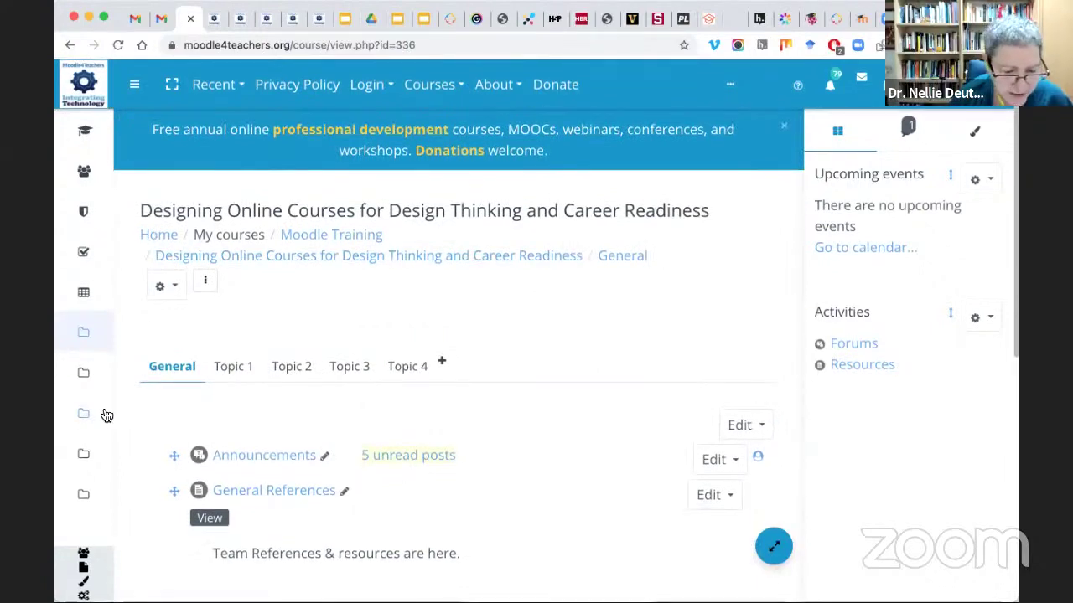
{"action": "scroll", "coordinate": [88, 440], "scroll_direction": "down", "scroll_amount": 8}
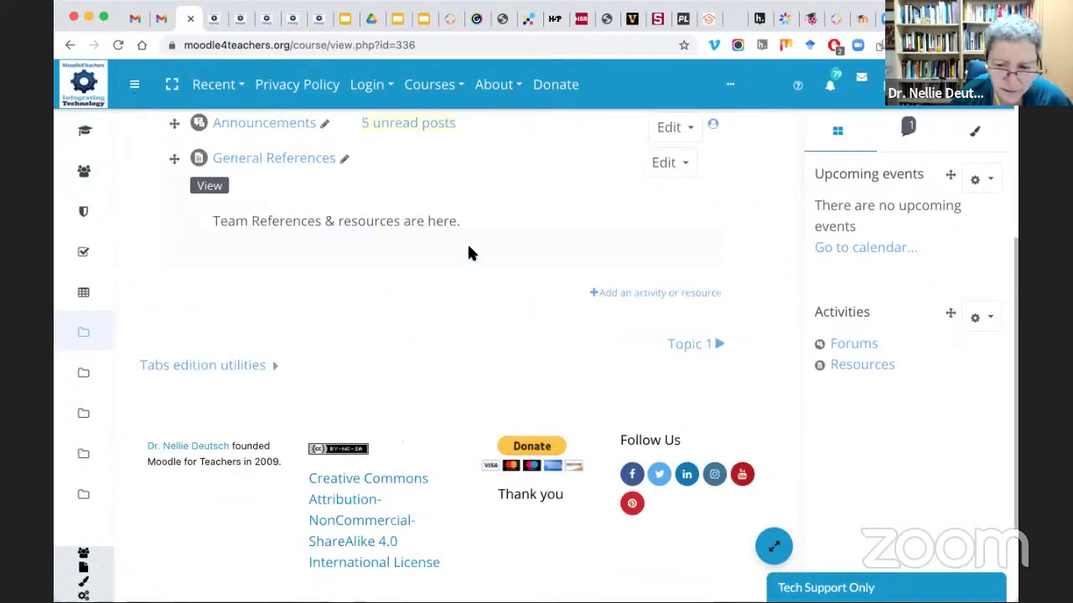
{"action": "scroll", "coordinate": [471, 250], "scroll_direction": "up", "scroll_amount": 3}
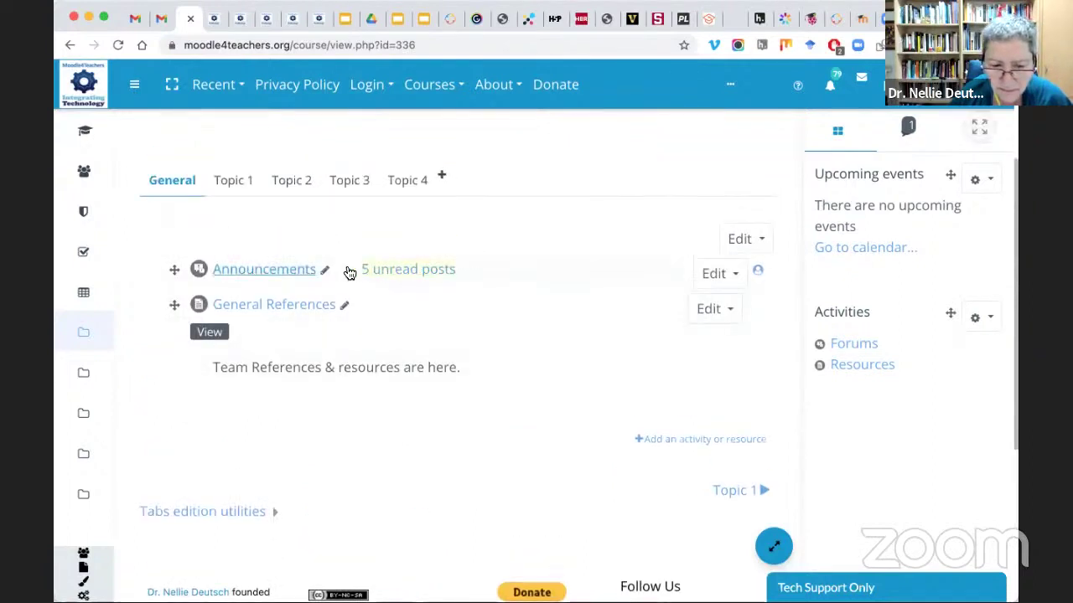
{"action": "scroll", "coordinate": [352, 271], "scroll_direction": "up", "scroll_amount": 2}
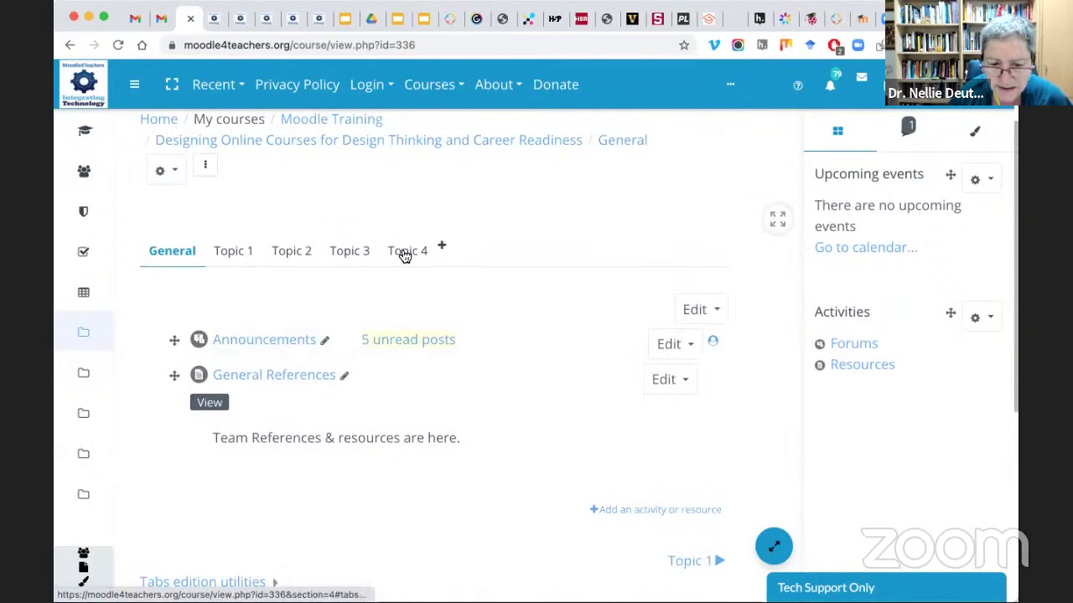
{"action": "scroll", "coordinate": [403, 253], "scroll_direction": "up", "scroll_amount": 3}
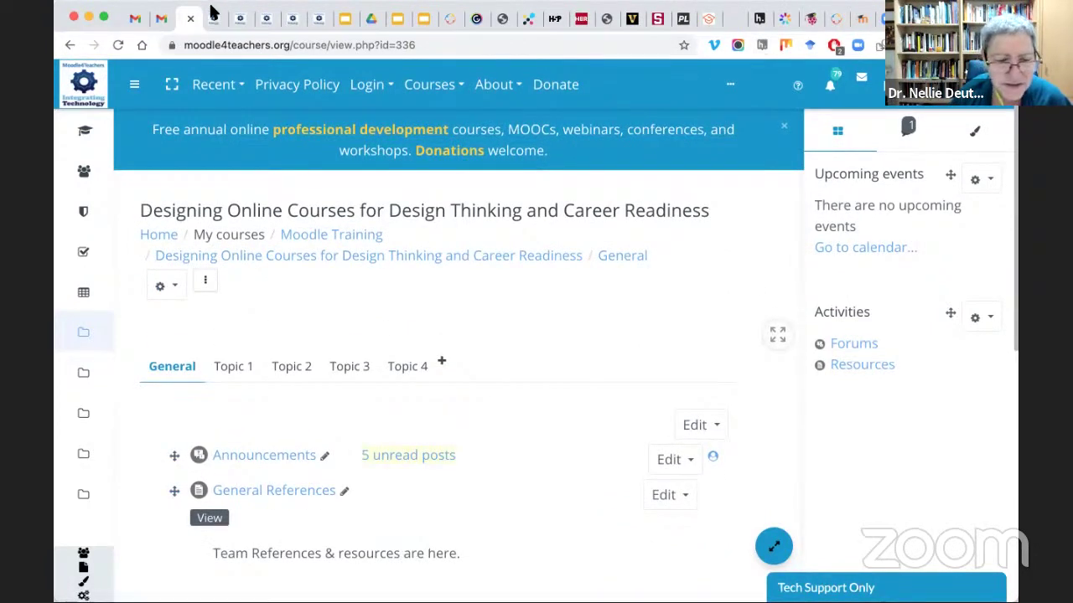
{"action": "scroll", "coordinate": [750, 301], "scroll_direction": "down", "scroll_amount": 2}
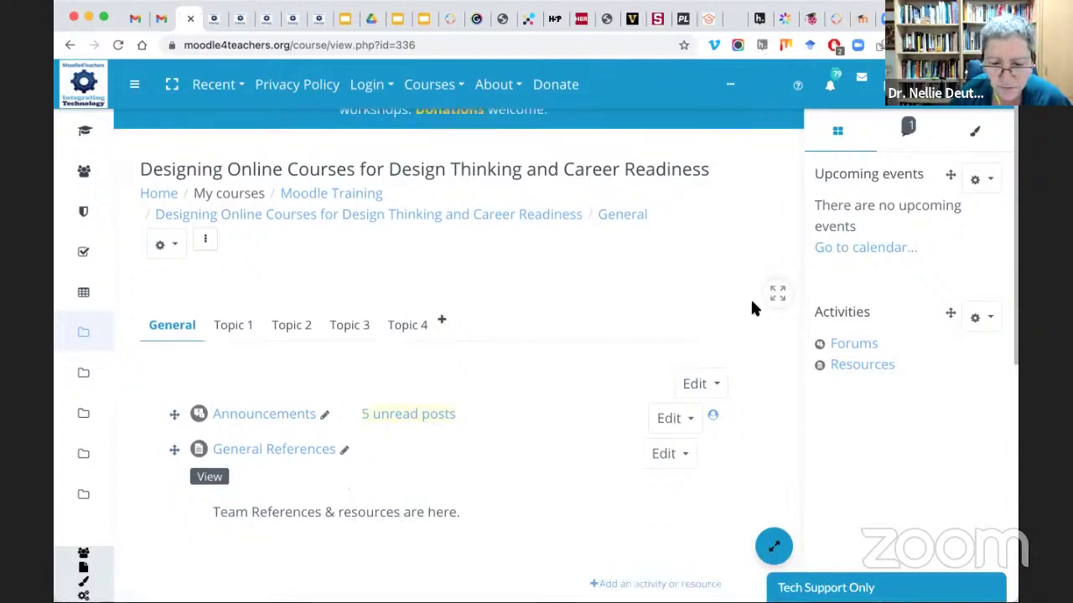
{"action": "scroll", "coordinate": [697, 289], "scroll_direction": "up", "scroll_amount": 2}
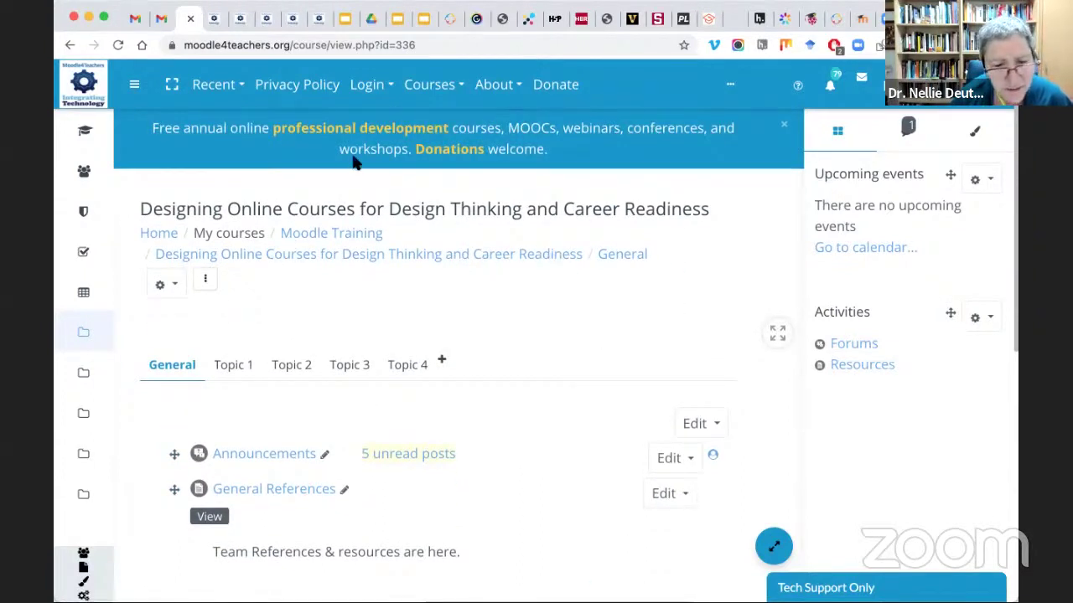
{"action": "scroll", "coordinate": [339, 157], "scroll_direction": "up", "scroll_amount": 1}
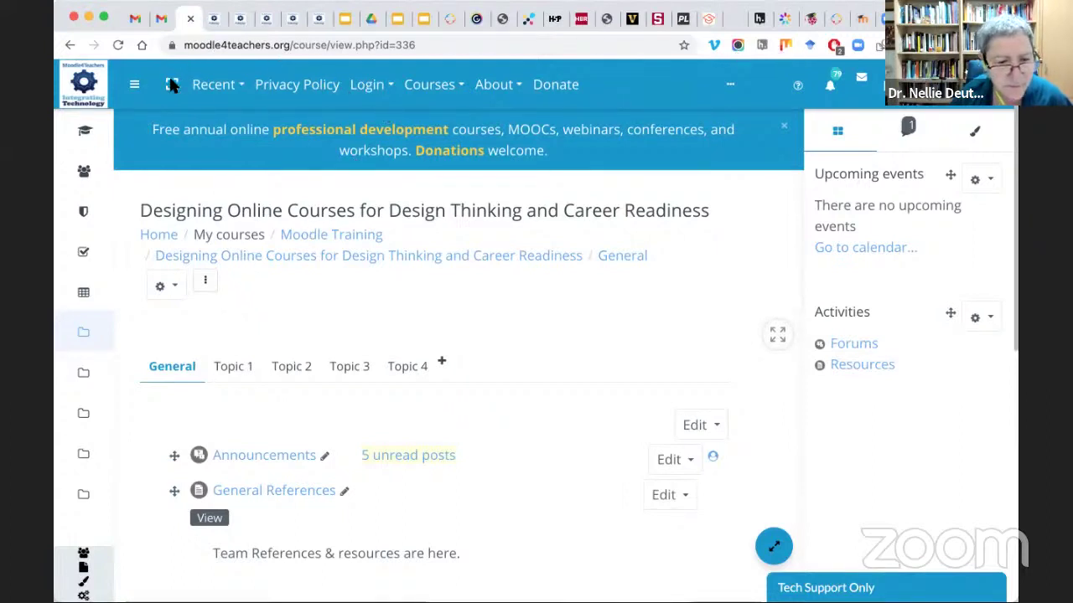
Step: Open the Moodle MOOC 21 (MM21) course from the Recent courses menu
{"action": "left_click", "coordinate": [215, 92]}
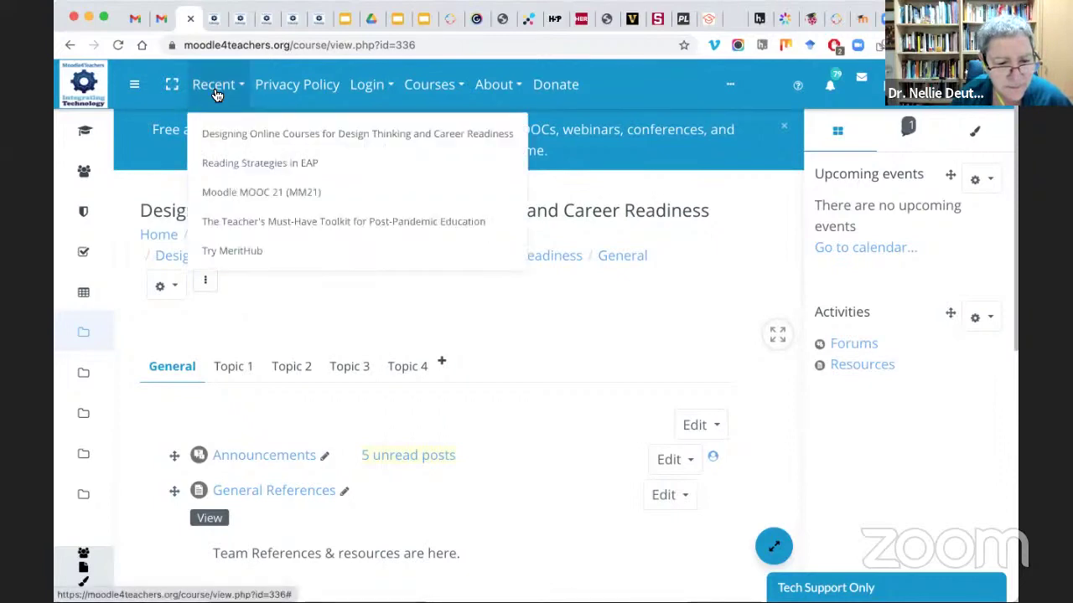
{"action": "left_click", "coordinate": [237, 187]}
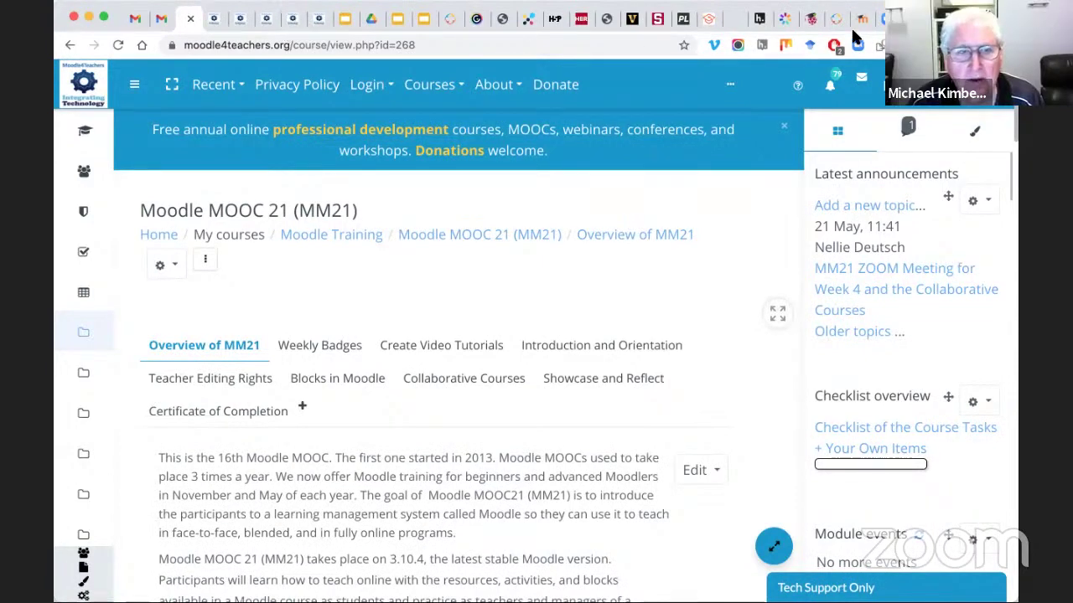
{"action": "left_click", "coordinate": [788, 44]}
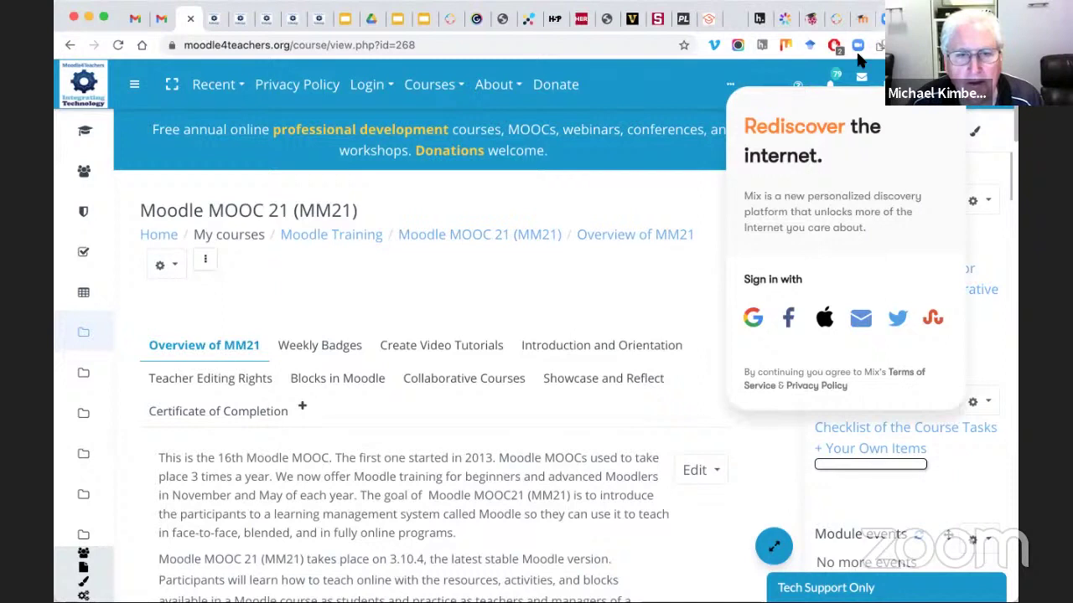
Step: Reload the MM21 course page and check the site notifications
{"action": "left_click", "coordinate": [829, 84]}
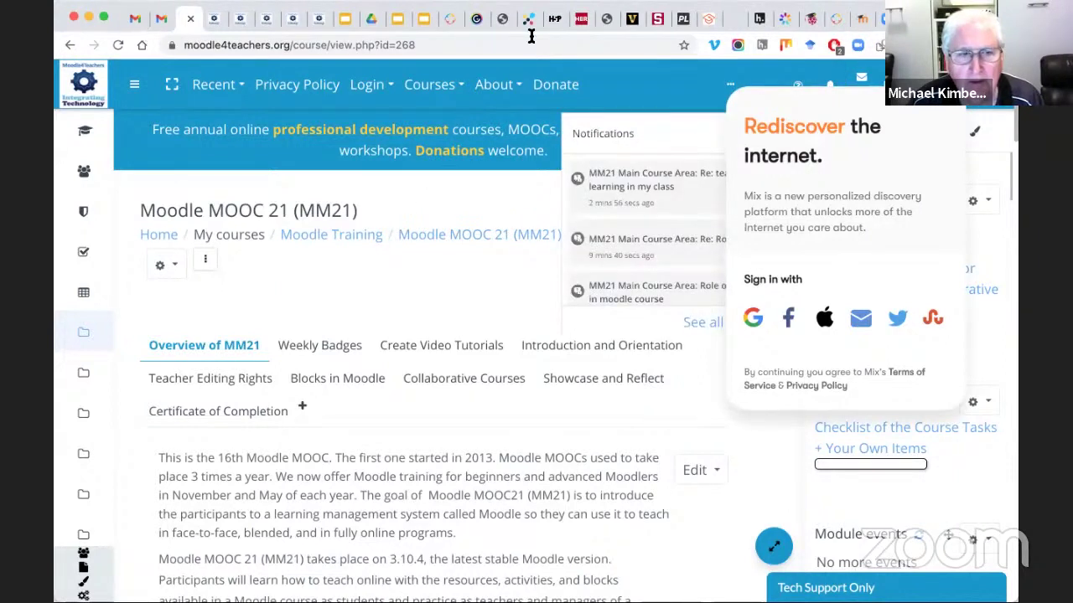
{"action": "left_click", "coordinate": [432, 38]}
{"action": "key", "text": "Return"}
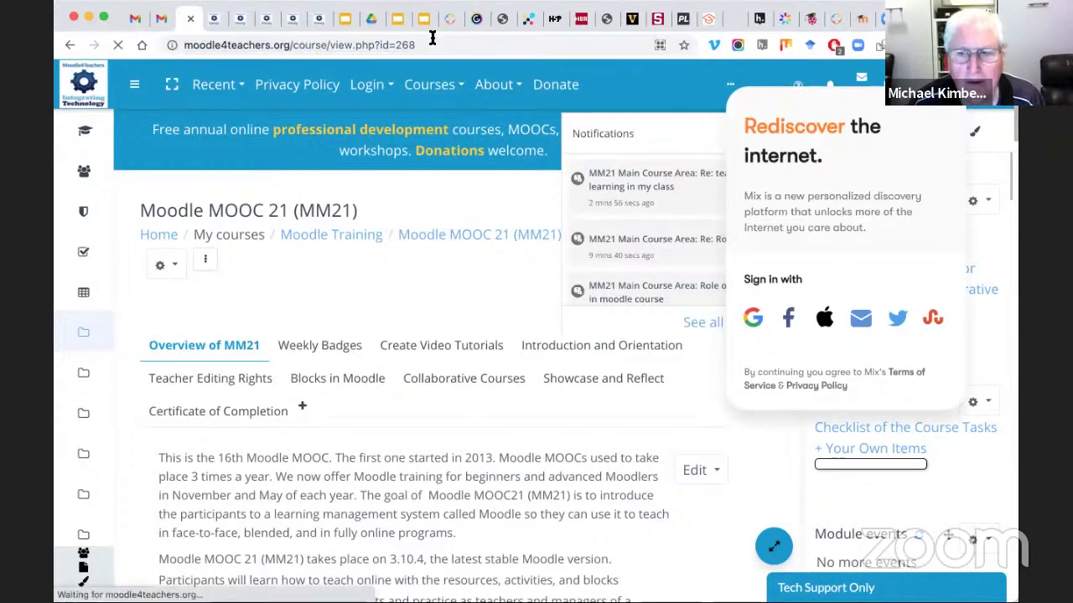
{"action": "left_click", "coordinate": [524, 43]}
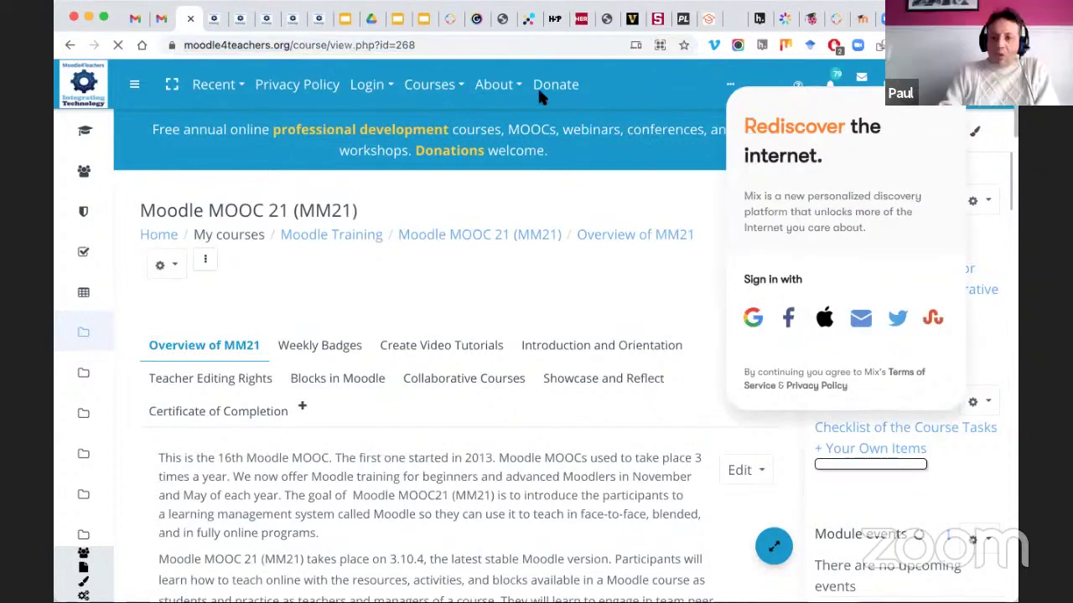
{"action": "left_click", "coordinate": [838, 77]}
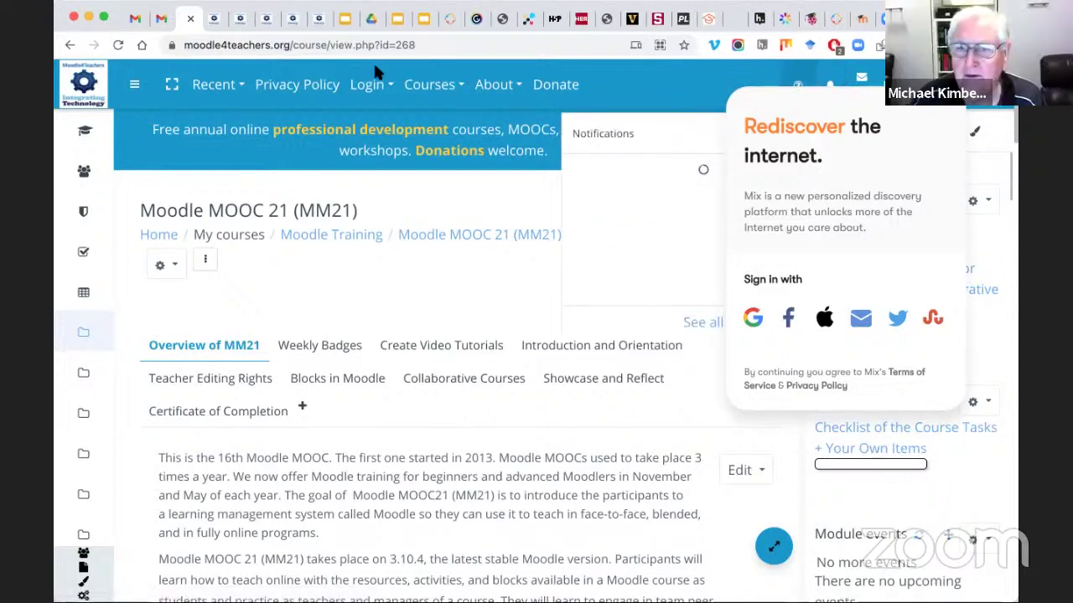
Step: View the MM21 Weekly Badges section, then the Collaborative Courses section
{"action": "left_click", "coordinate": [333, 348]}
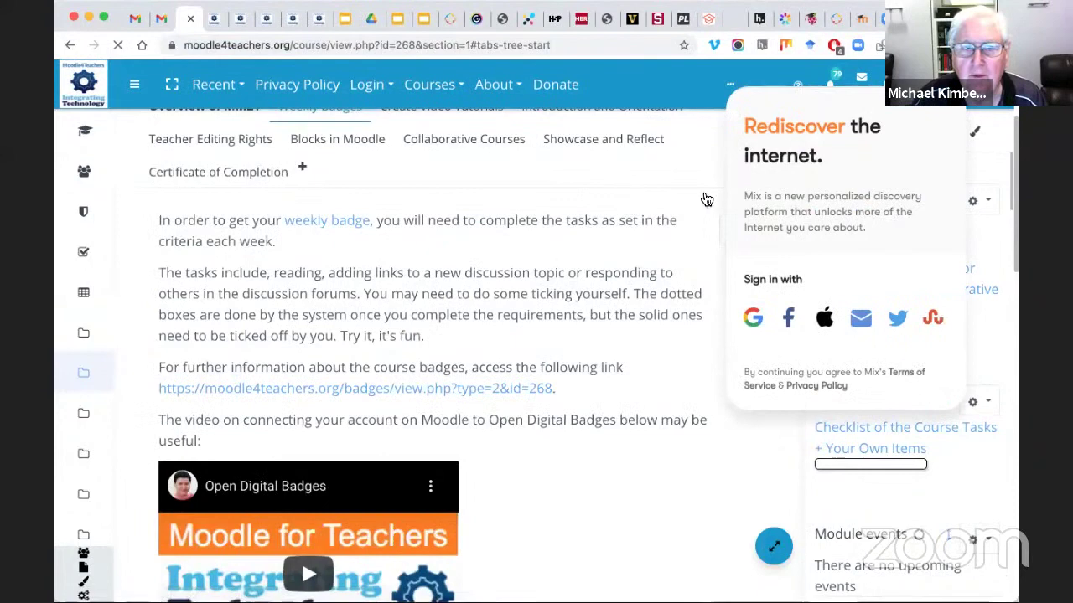
{"action": "scroll", "coordinate": [352, 218], "scroll_direction": "up", "scroll_amount": 3}
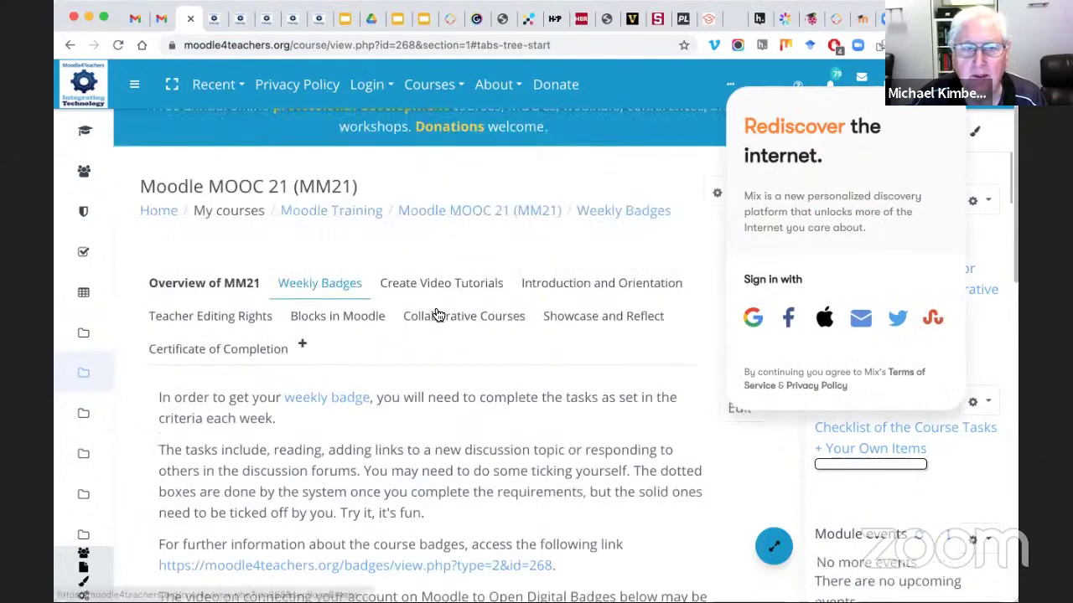
{"action": "left_click", "coordinate": [436, 314]}
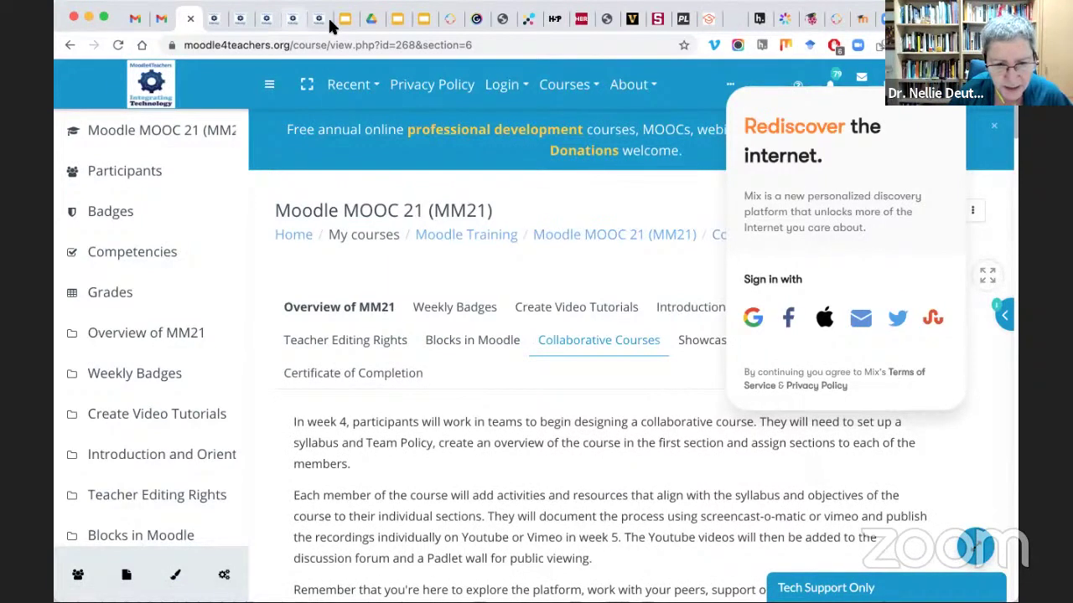
Step: Switch to the Moodle MOOC 21 slides and advance six slides to the Collaborative Course Team Policy slide
{"action": "left_click", "coordinate": [393, 21]}
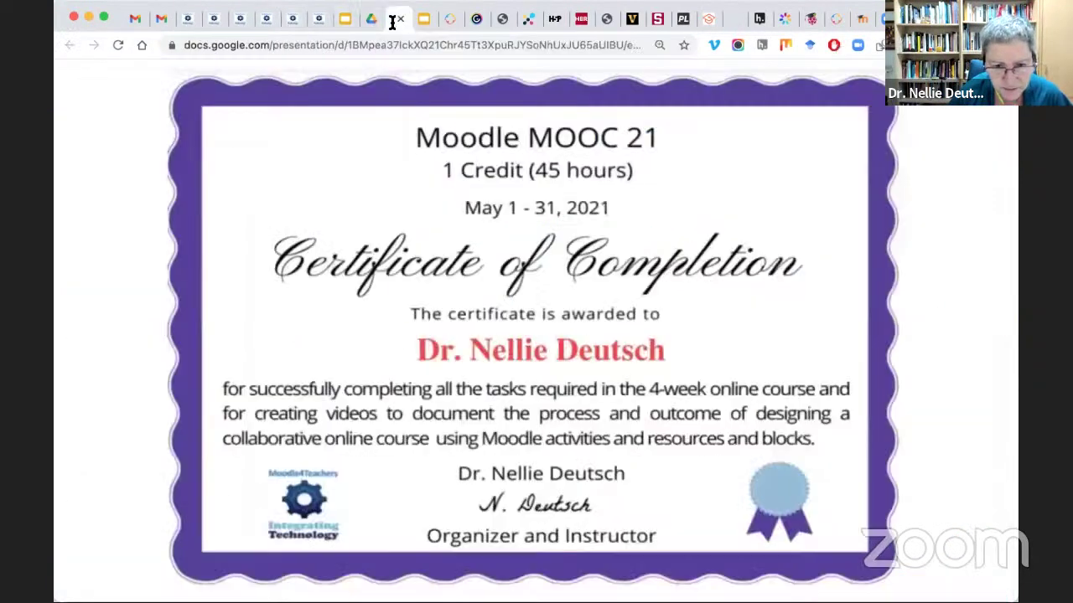
{"action": "key", "text": "Right"}
{"action": "key", "text": "Right"}
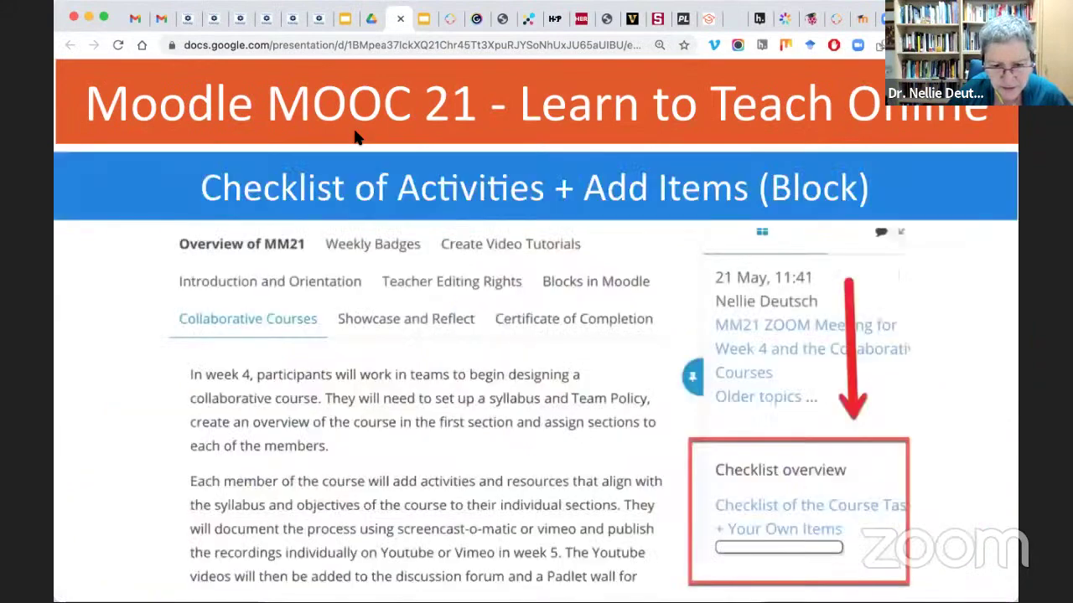
{"action": "key", "text": "Right"}
{"action": "key", "text": "Right"}
{"action": "key", "text": "Right"}
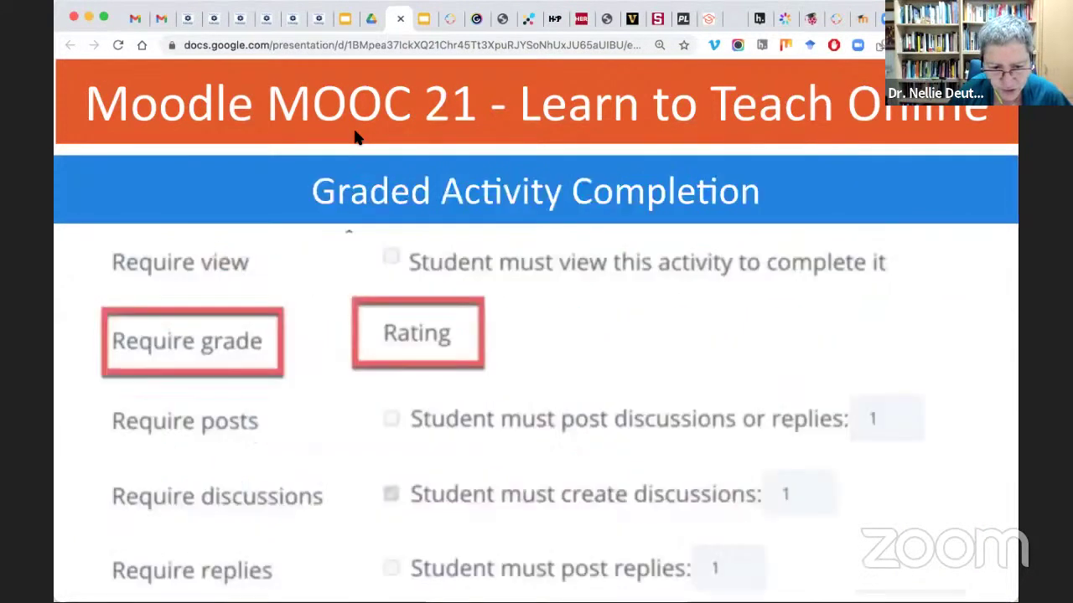
{"action": "key", "text": "Right"}
{"action": "key", "text": "Right"}
{"action": "key", "text": "Right"}
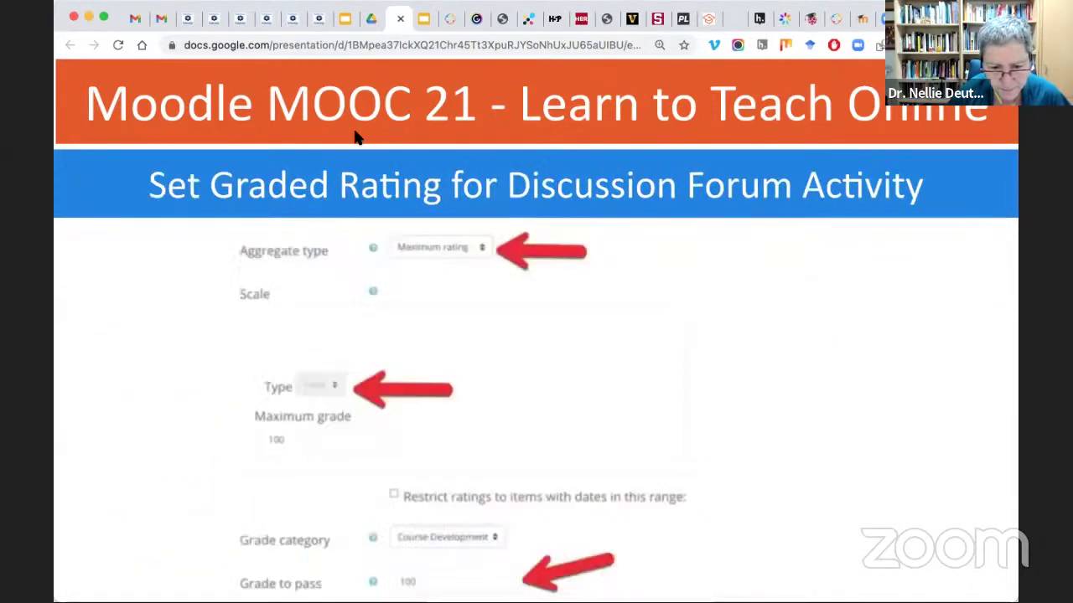
{"action": "key", "text": "Right"}
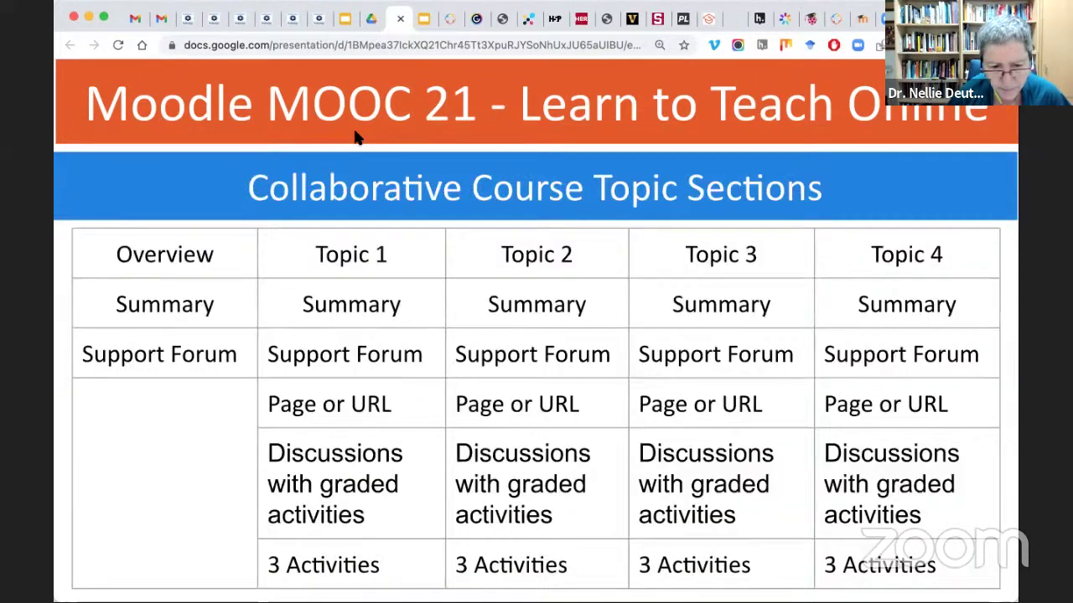
{"action": "key", "text": "Right"}
{"action": "key", "text": "Right"}
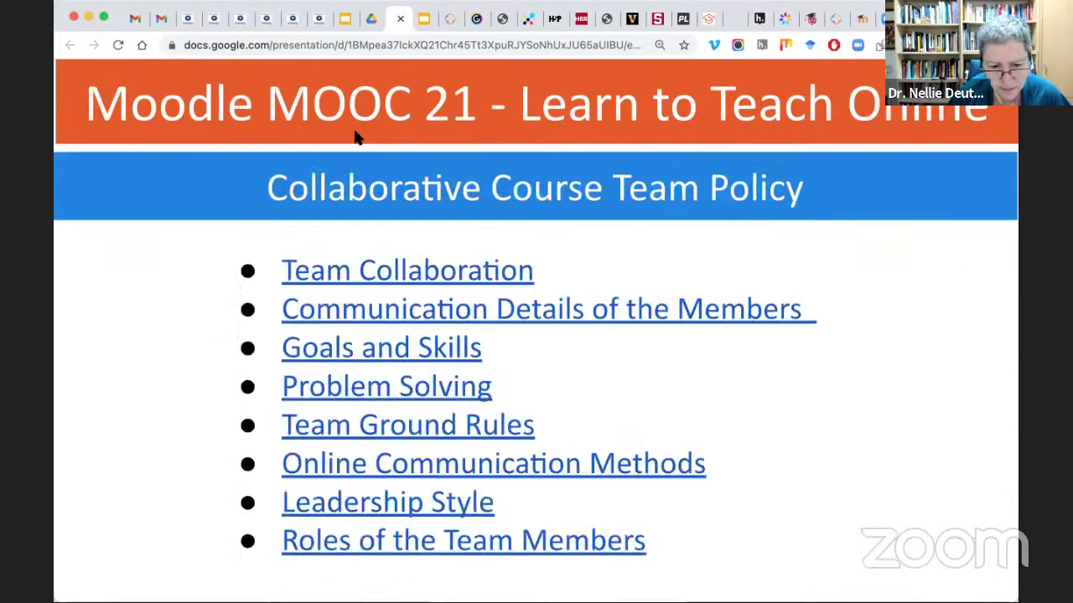
{"action": "key", "text": "Right"}
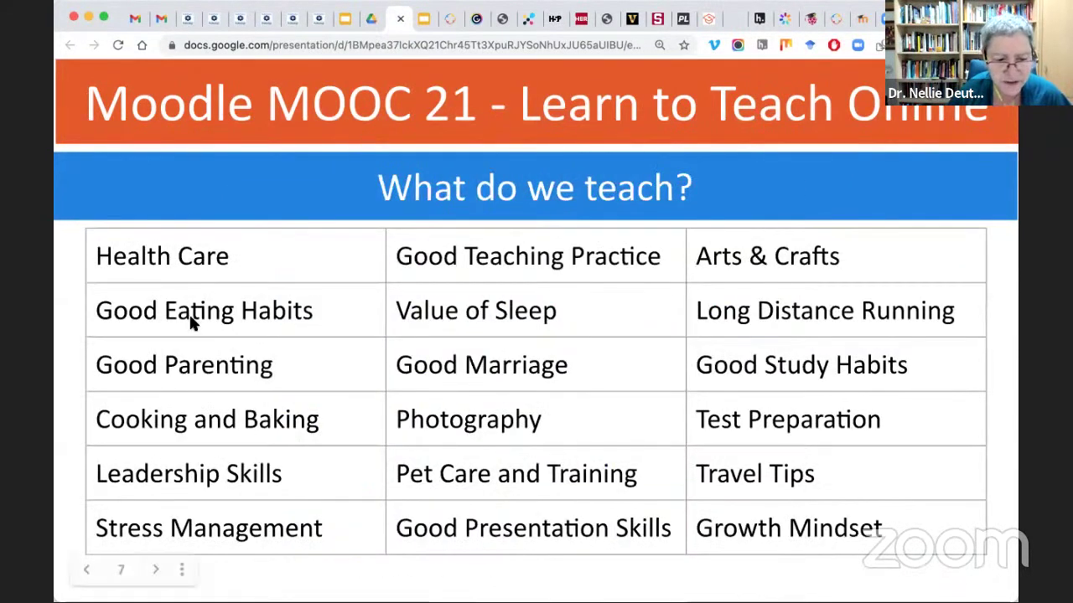
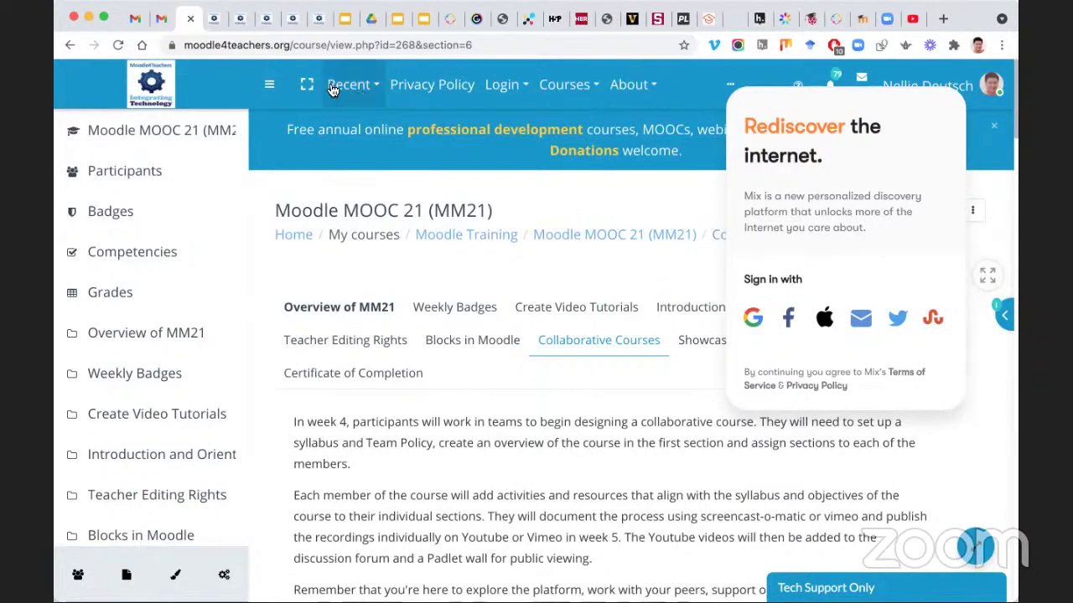
Step: Return to the Moodle MOOC 21 tab and scroll past the course cards to Team Policy
{"action": "left_click", "coordinate": [241, 22]}
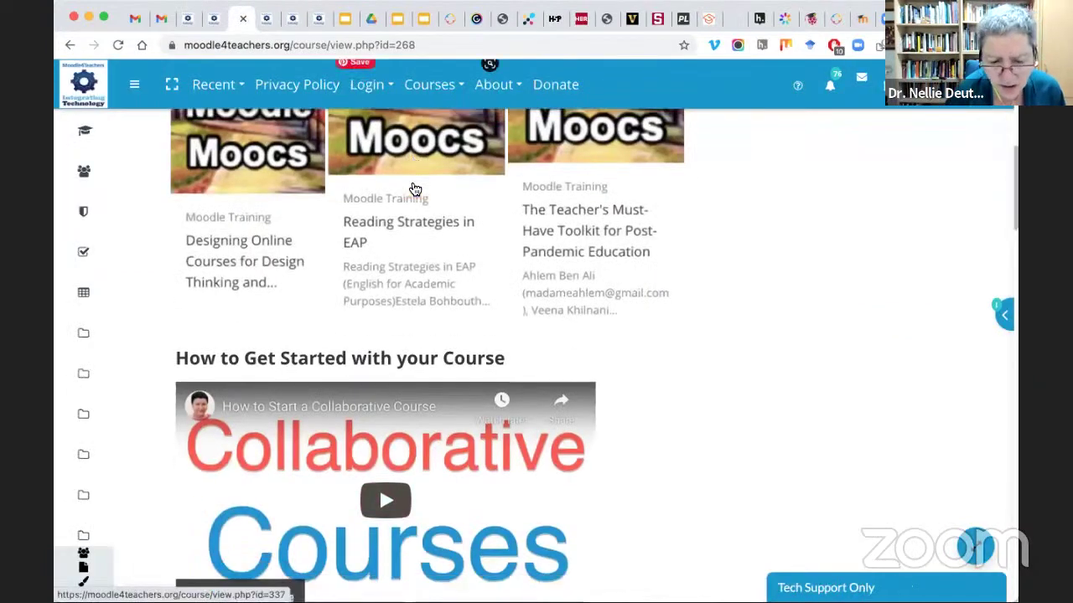
{"action": "scroll", "coordinate": [414, 188], "scroll_direction": "down", "scroll_amount": 3}
{"action": "scroll", "coordinate": [414, 188], "scroll_direction": "up", "scroll_amount": 6}
{"action": "scroll", "coordinate": [408, 176], "scroll_direction": "down", "scroll_amount": 4}
{"action": "scroll", "coordinate": [472, 163], "scroll_direction": "up", "scroll_amount": 7}
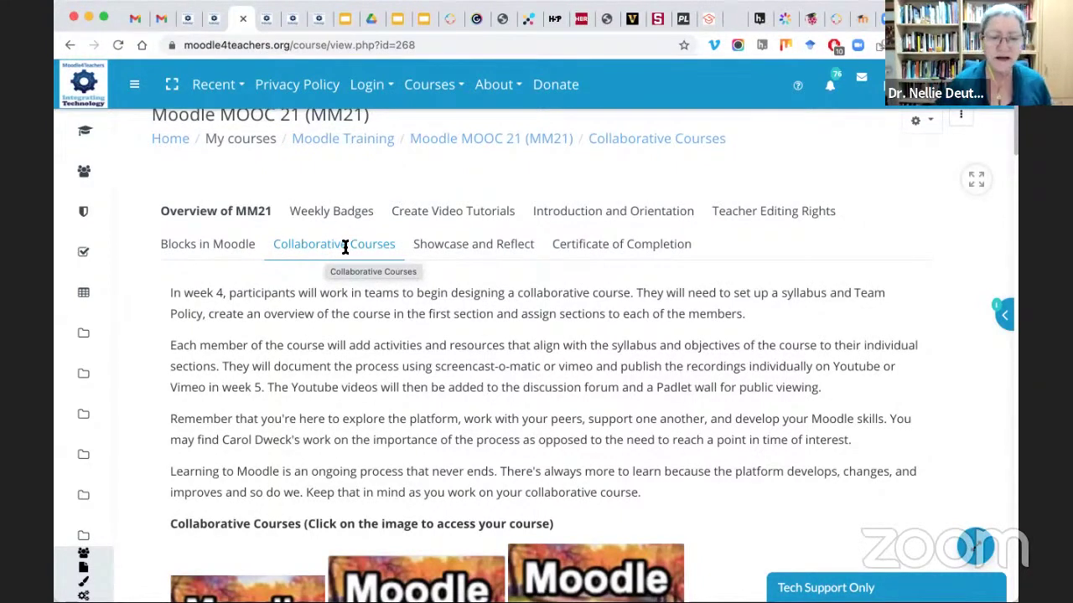
{"action": "scroll", "coordinate": [351, 242], "scroll_direction": "down", "scroll_amount": 2}
{"action": "scroll", "coordinate": [351, 237], "scroll_direction": "down", "scroll_amount": 10}
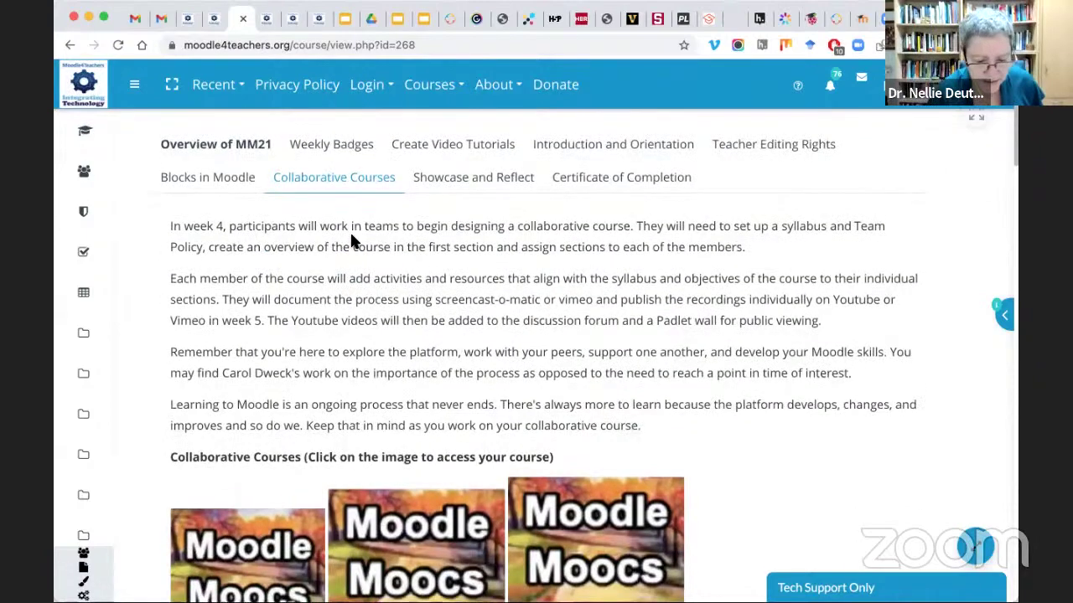
{"action": "scroll", "coordinate": [351, 241], "scroll_direction": "down", "scroll_amount": 15}
{"action": "scroll", "coordinate": [354, 251], "scroll_direction": "up", "scroll_amount": 9}
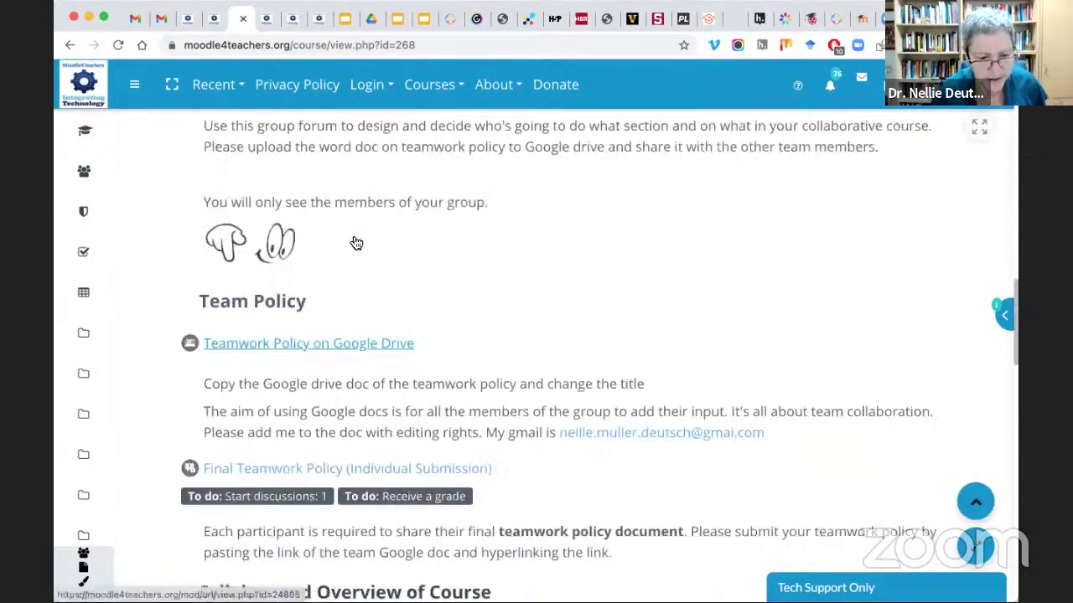
{"action": "scroll", "coordinate": [407, 307], "scroll_direction": "up", "scroll_amount": 2}
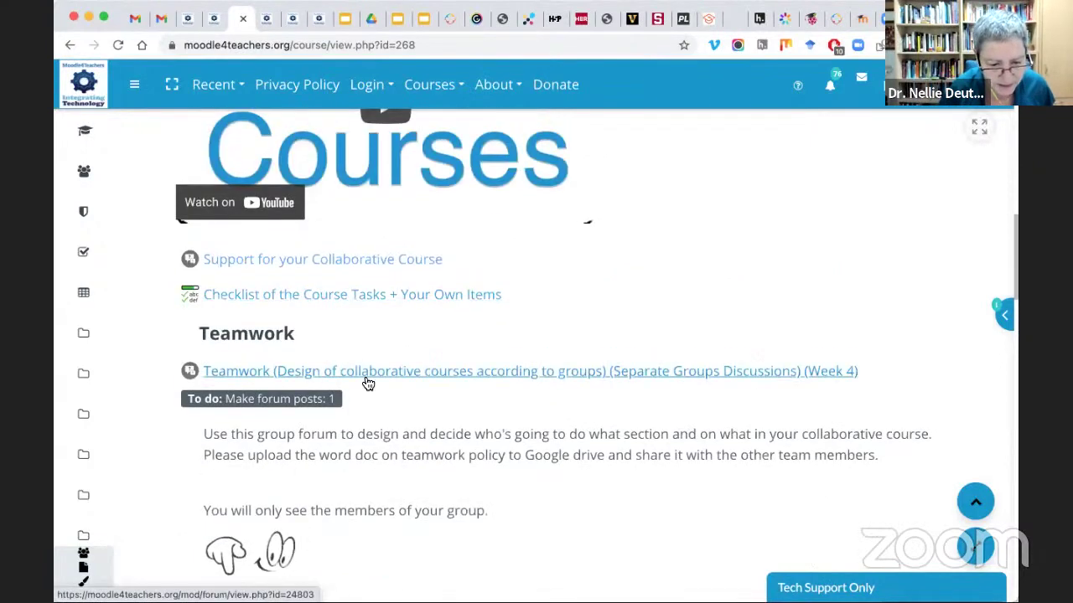
{"action": "scroll", "coordinate": [251, 426], "scroll_direction": "up", "scroll_amount": 1}
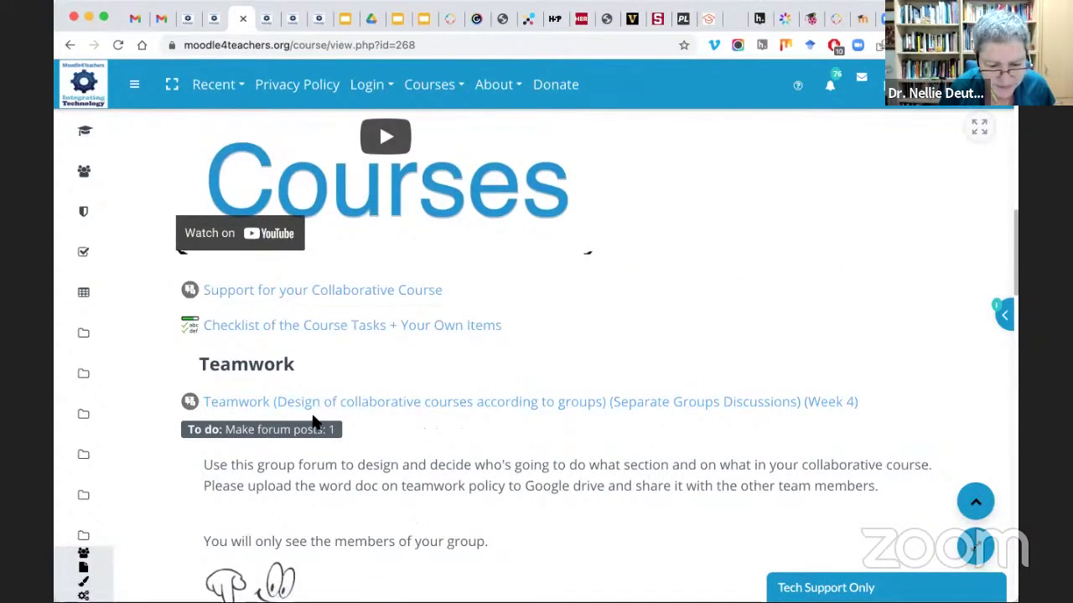
{"action": "scroll", "coordinate": [234, 344], "scroll_direction": "up", "scroll_amount": 1}
{"action": "scroll", "coordinate": [235, 373], "scroll_direction": "down", "scroll_amount": 2}
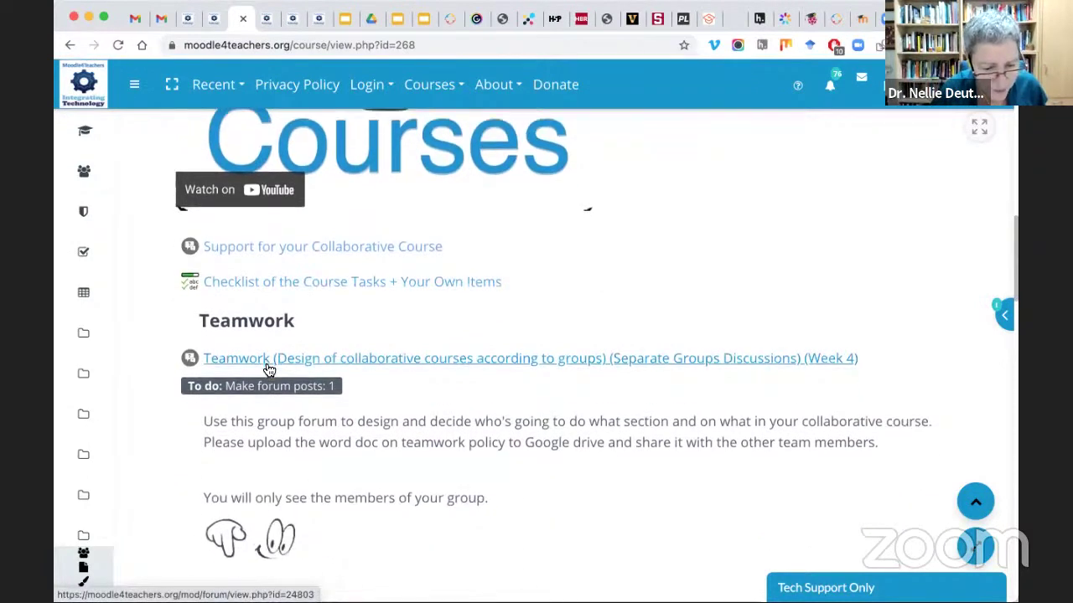
{"action": "scroll", "coordinate": [268, 368], "scroll_direction": "down", "scroll_amount": 5}
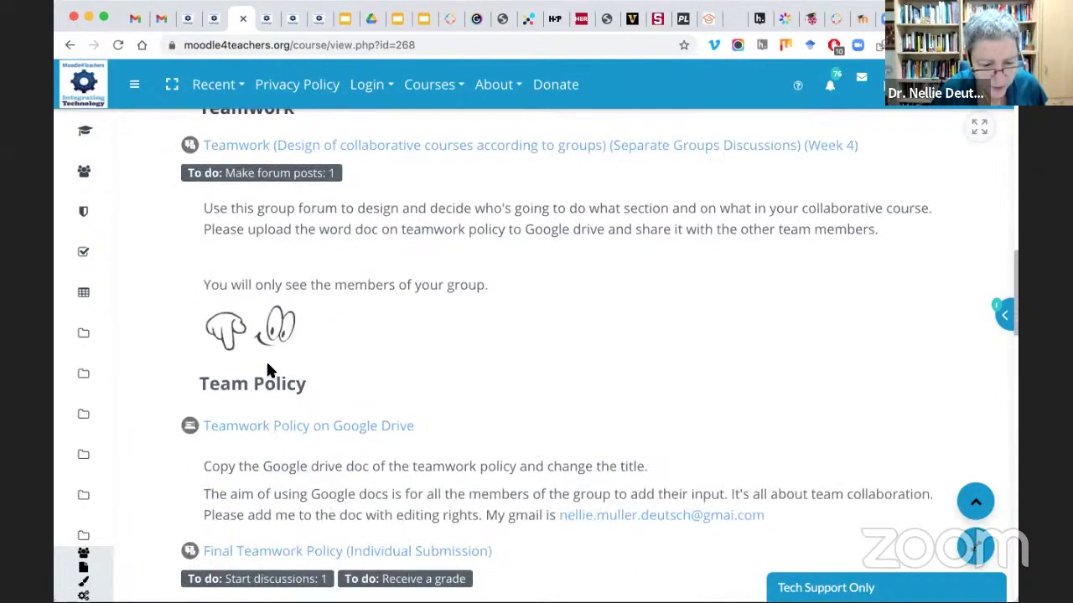
{"action": "scroll", "coordinate": [268, 366], "scroll_direction": "down", "scroll_amount": 2}
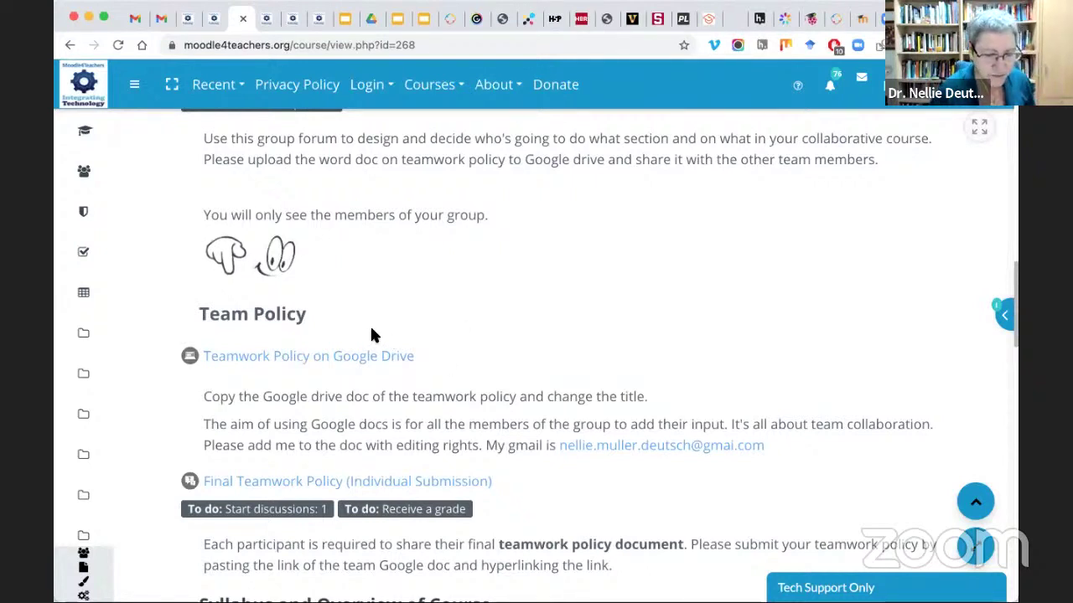
{"action": "scroll", "coordinate": [339, 342], "scroll_direction": "down", "scroll_amount": 2}
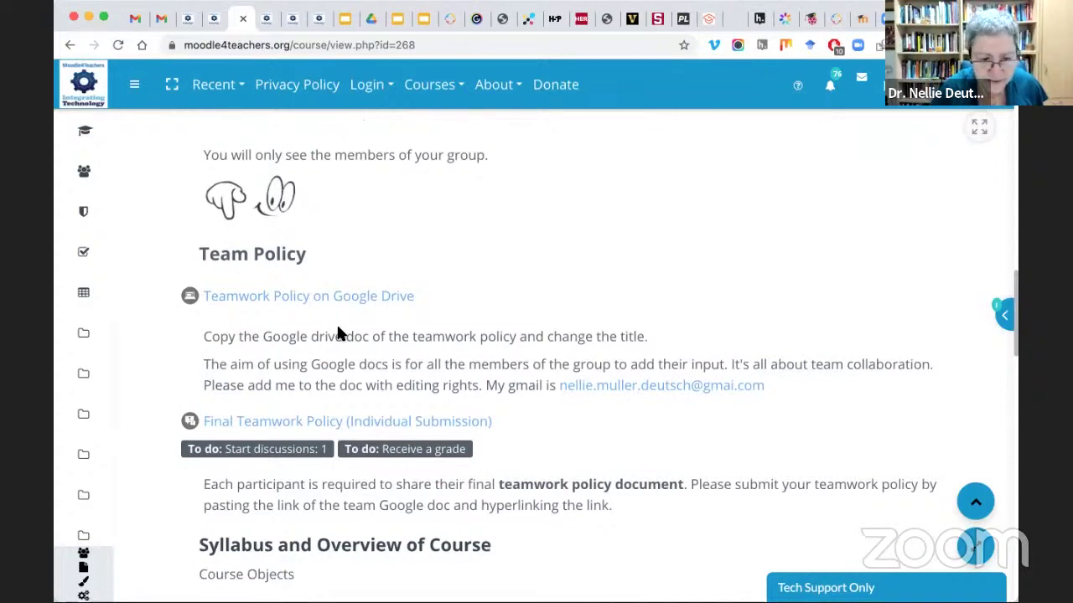
{"action": "mouse_move", "coordinate": [574, 283]}
{"action": "left_mouse_down"}
{"action": "mouse_move", "coordinate": [453, 281]}
{"action": "mouse_move", "coordinate": [459, 307]}
{"action": "left_mouse_up"}
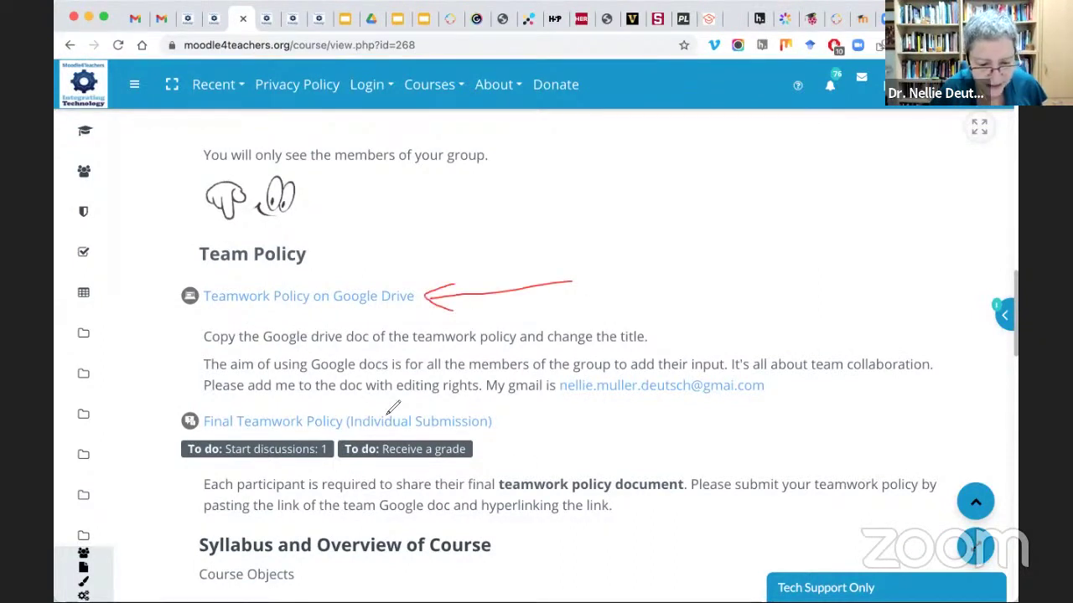
{"action": "mouse_move", "coordinate": [592, 411]}
{"action": "left_mouse_down"}
{"action": "mouse_move", "coordinate": [417, 406]}
{"action": "mouse_move", "coordinate": [463, 432]}
{"action": "mouse_move", "coordinate": [505, 429]}
{"action": "left_mouse_up"}
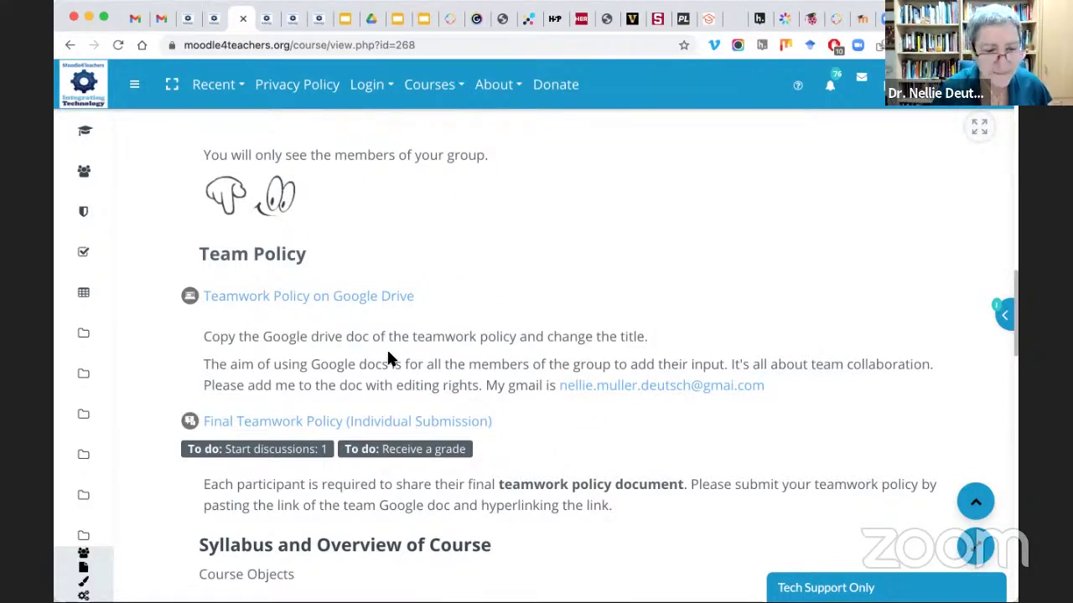
{"action": "scroll", "coordinate": [388, 358], "scroll_direction": "down", "scroll_amount": 3}
{"action": "scroll", "coordinate": [388, 359], "scroll_direction": "down", "scroll_amount": 1}
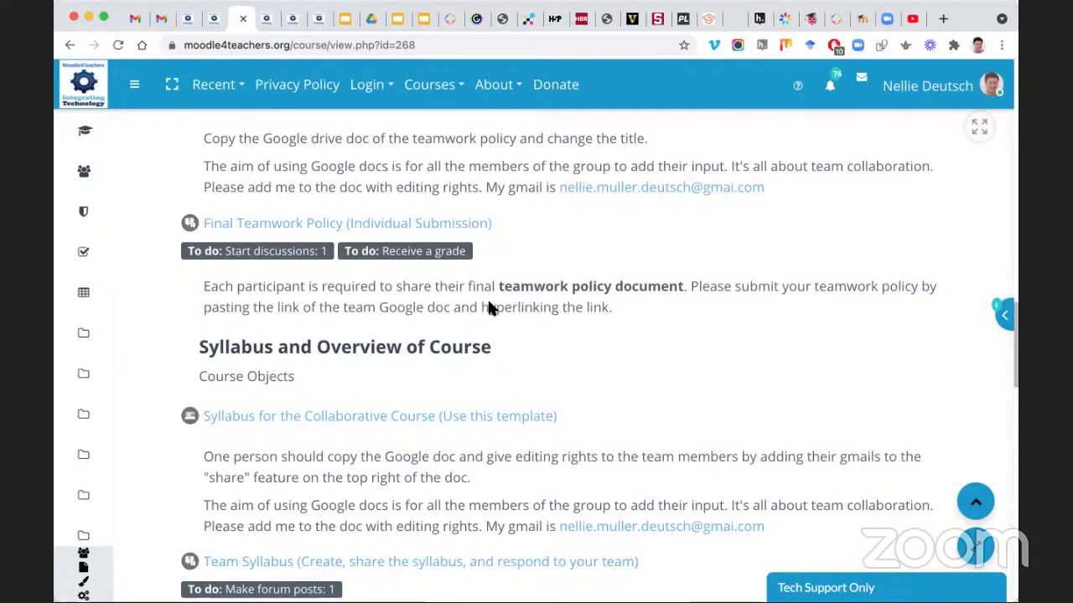
{"action": "scroll", "coordinate": [426, 329], "scroll_direction": "down", "scroll_amount": 1}
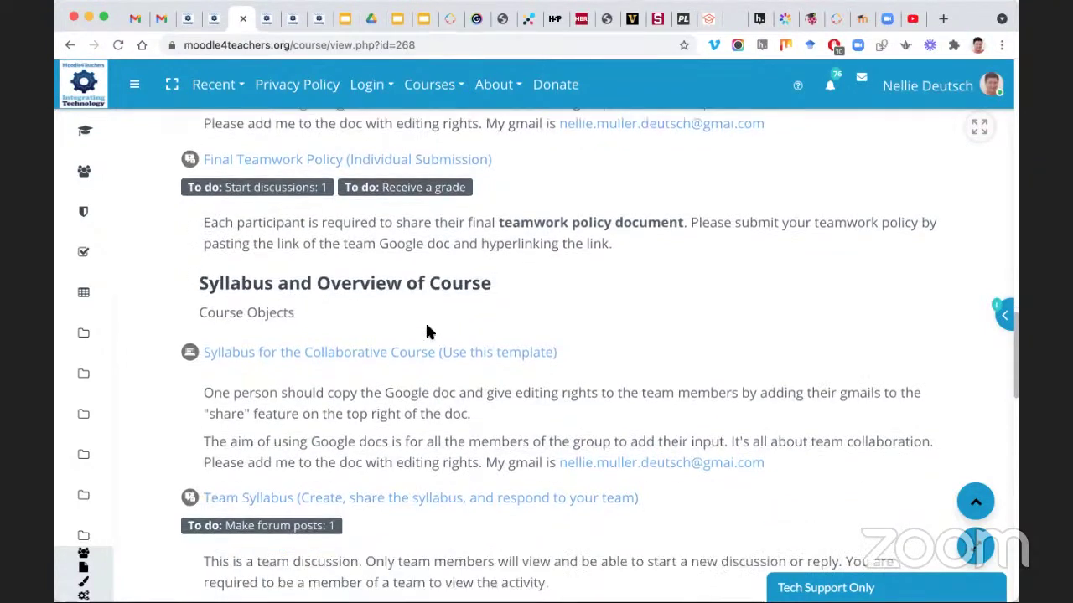
{"action": "scroll", "coordinate": [423, 329], "scroll_direction": "down", "scroll_amount": 2}
{"action": "scroll", "coordinate": [414, 337], "scroll_direction": "down", "scroll_amount": 1}
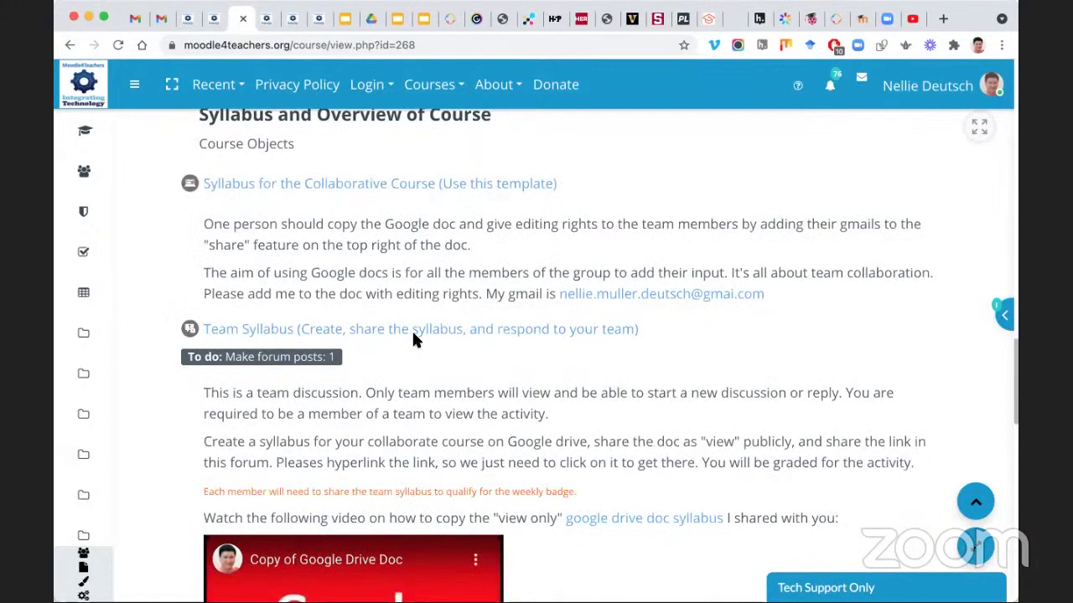
{"action": "scroll", "coordinate": [413, 338], "scroll_direction": "up", "scroll_amount": 2}
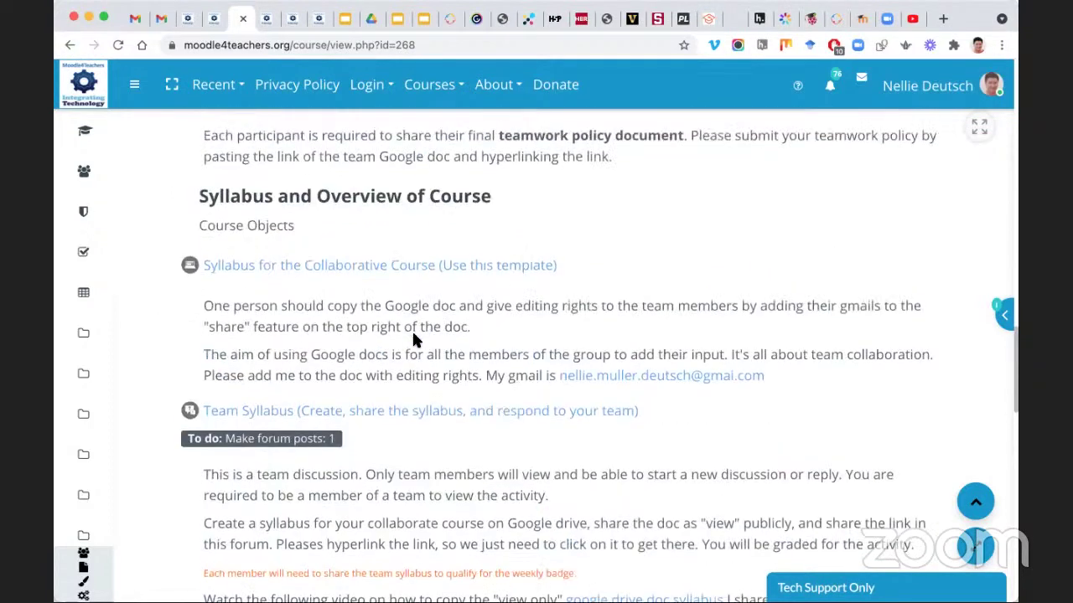
{"action": "scroll", "coordinate": [413, 339], "scroll_direction": "down", "scroll_amount": 2}
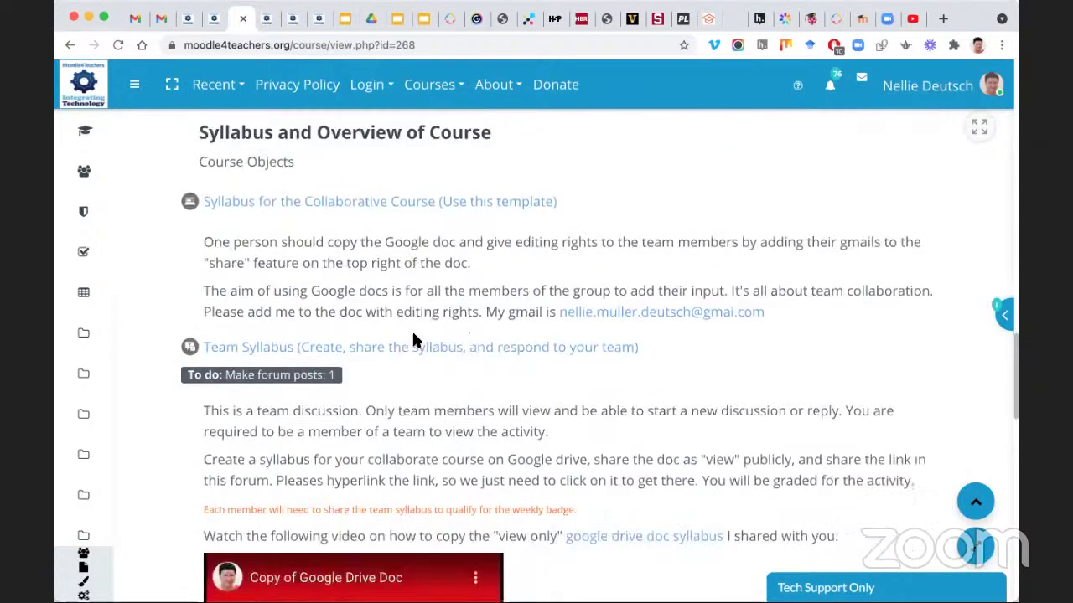
{"action": "scroll", "coordinate": [413, 340], "scroll_direction": "down", "scroll_amount": 1}
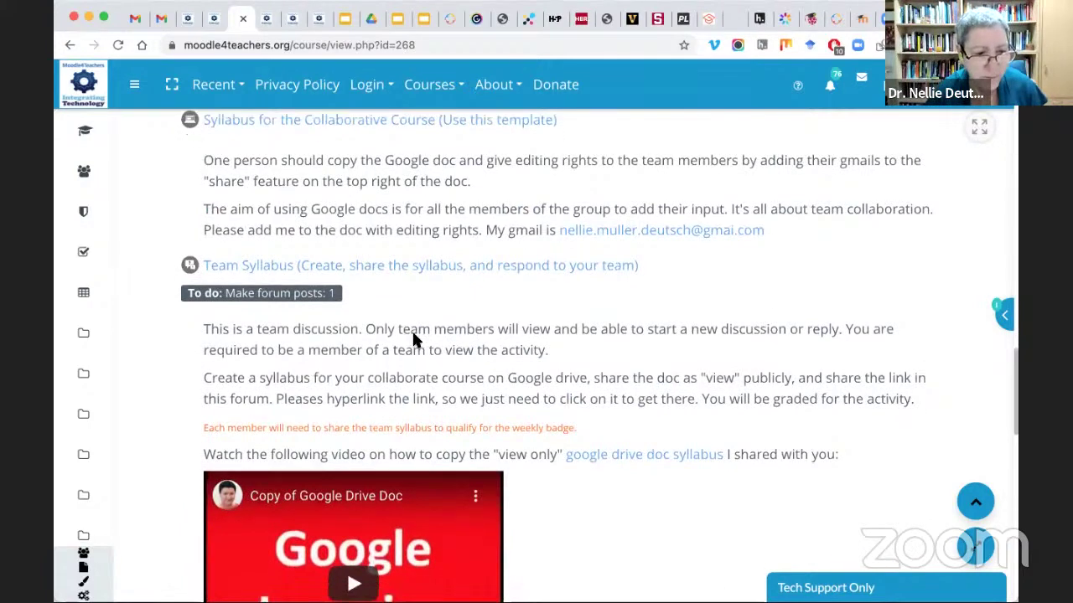
{"action": "scroll", "coordinate": [413, 339], "scroll_direction": "down", "scroll_amount": 2}
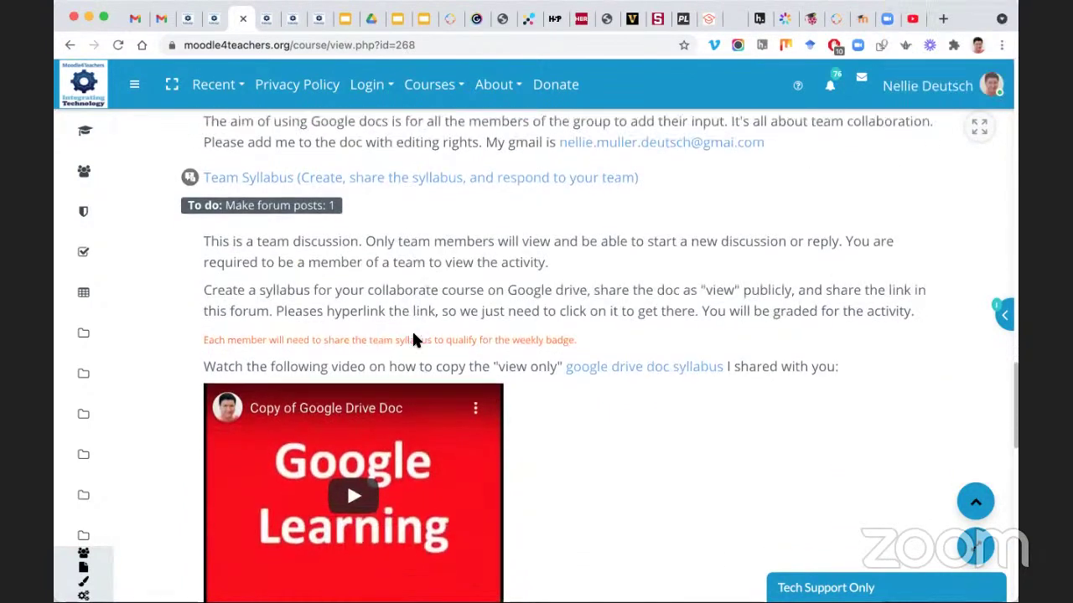
{"action": "scroll", "coordinate": [413, 339], "scroll_direction": "down", "scroll_amount": 2}
{"action": "scroll", "coordinate": [413, 339], "scroll_direction": "down", "scroll_amount": 1}
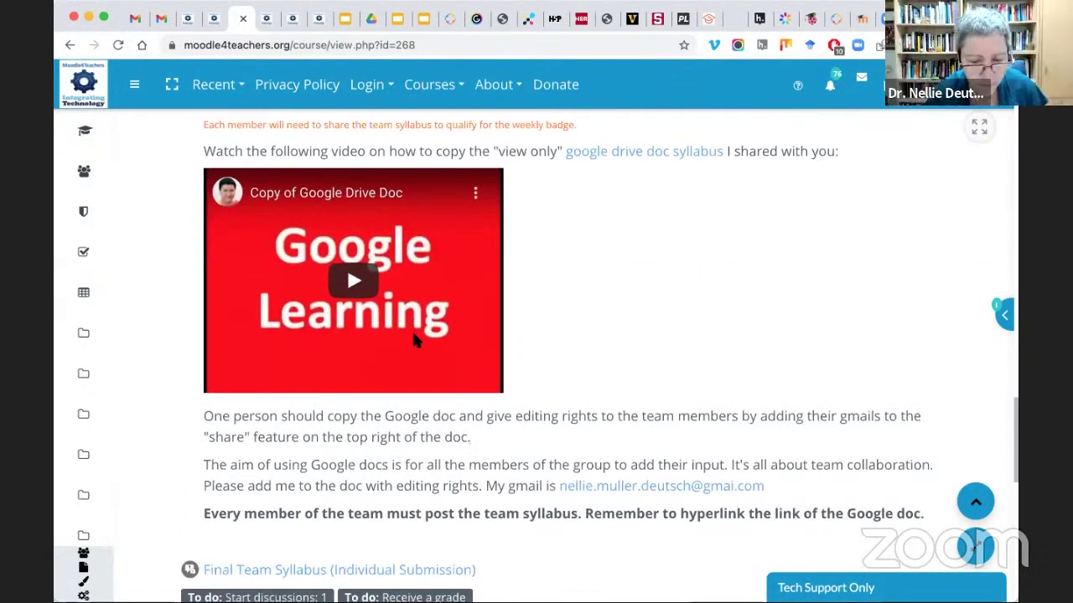
{"action": "scroll", "coordinate": [790, 391], "scroll_direction": "down", "scroll_amount": 1}
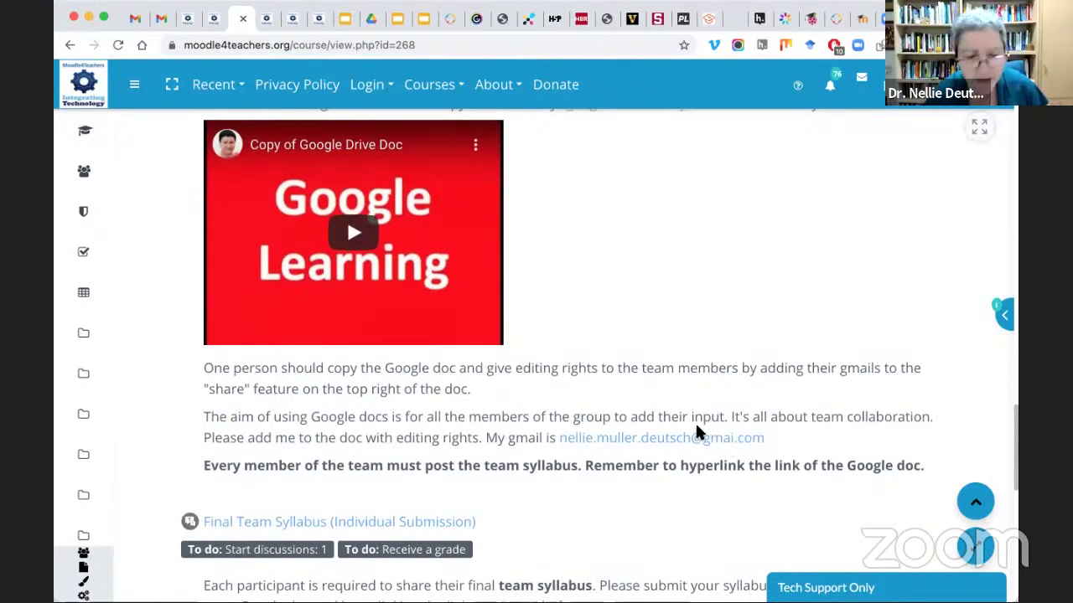
{"action": "scroll", "coordinate": [699, 433], "scroll_direction": "up", "scroll_amount": 2}
{"action": "scroll", "coordinate": [698, 430], "scroll_direction": "up", "scroll_amount": 5}
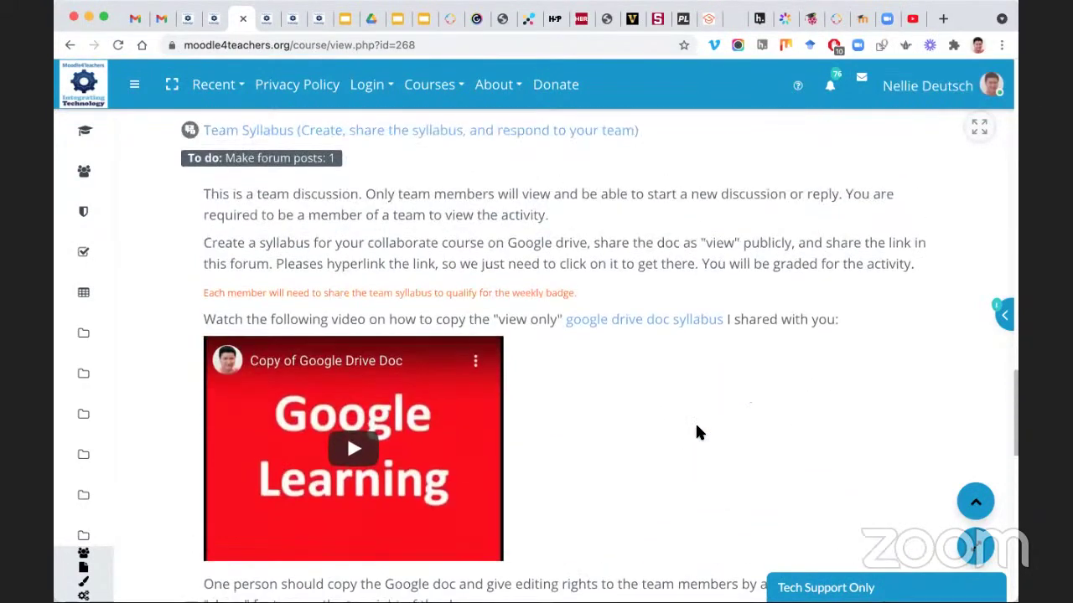
{"action": "scroll", "coordinate": [701, 431], "scroll_direction": "down", "scroll_amount": 3}
{"action": "scroll", "coordinate": [703, 431], "scroll_direction": "down", "scroll_amount": 4}
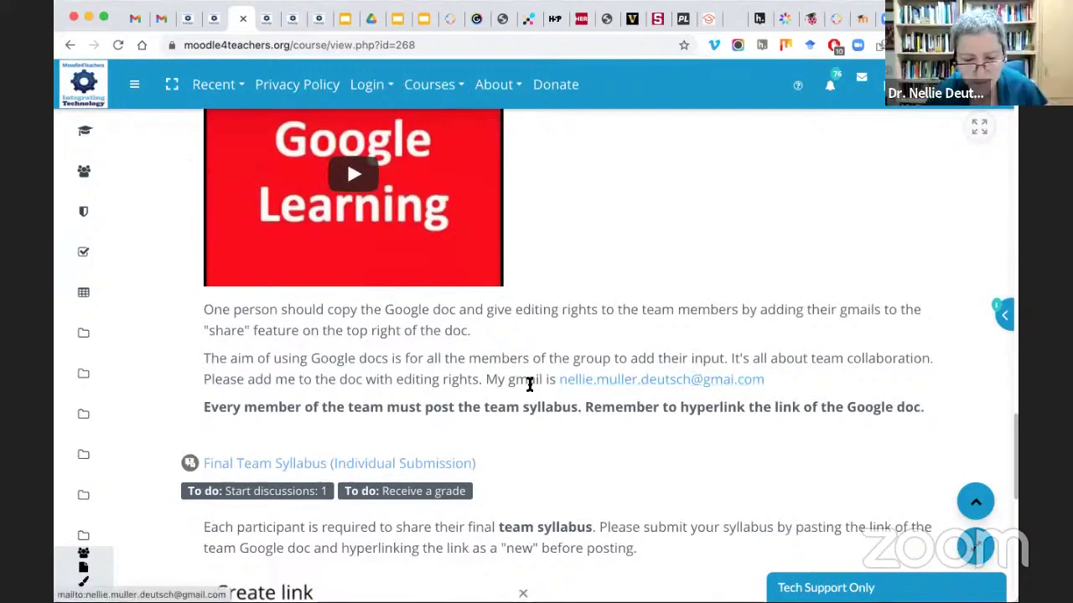
{"action": "scroll", "coordinate": [530, 384], "scroll_direction": "down", "scroll_amount": 5}
{"action": "scroll", "coordinate": [566, 377], "scroll_direction": "up", "scroll_amount": 1}
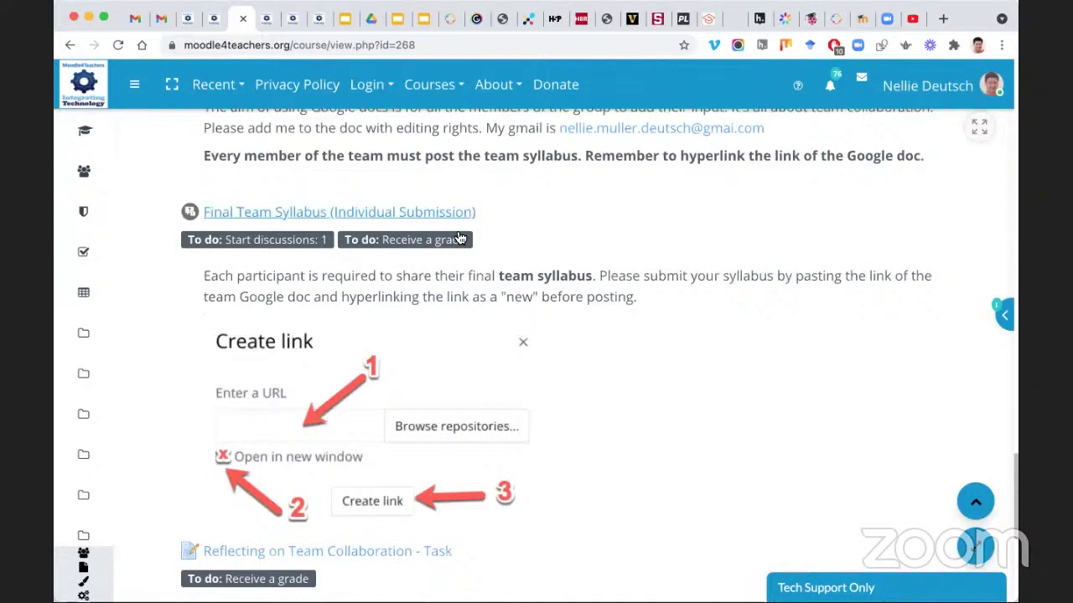
{"action": "scroll", "coordinate": [430, 218], "scroll_direction": "up", "scroll_amount": 7}
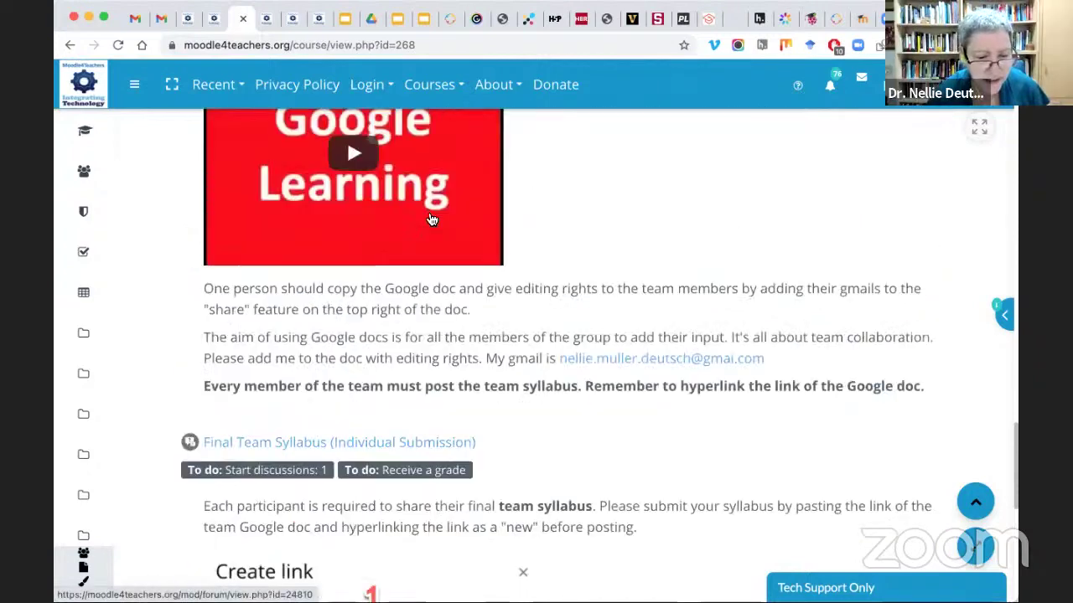
{"action": "scroll", "coordinate": [430, 218], "scroll_direction": "up", "scroll_amount": 3}
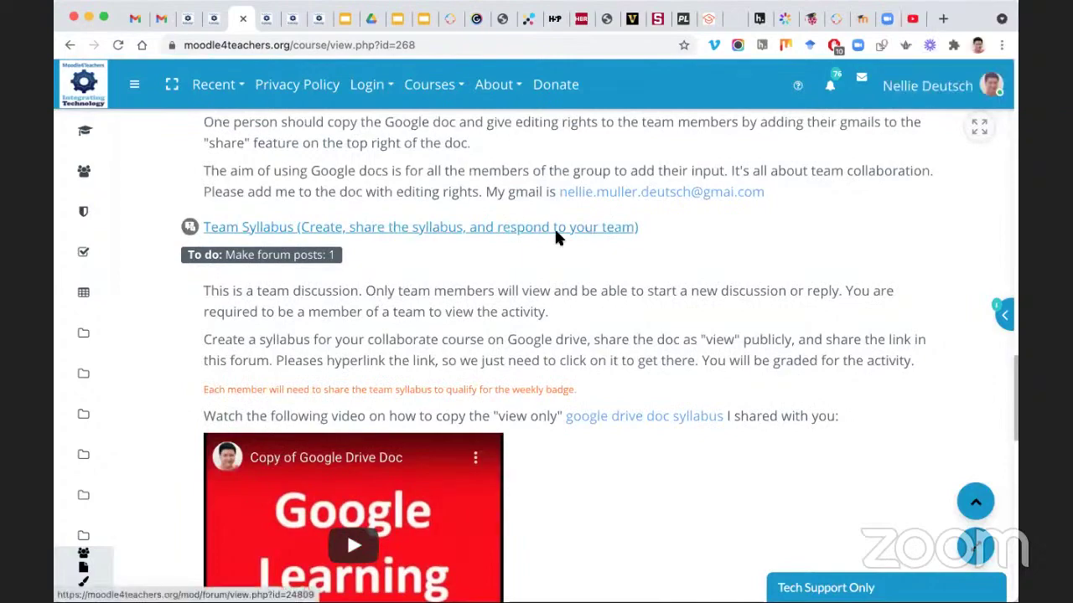
{"action": "scroll", "coordinate": [537, 235], "scroll_direction": "down", "scroll_amount": 3}
{"action": "scroll", "coordinate": [536, 238], "scroll_direction": "down", "scroll_amount": 10}
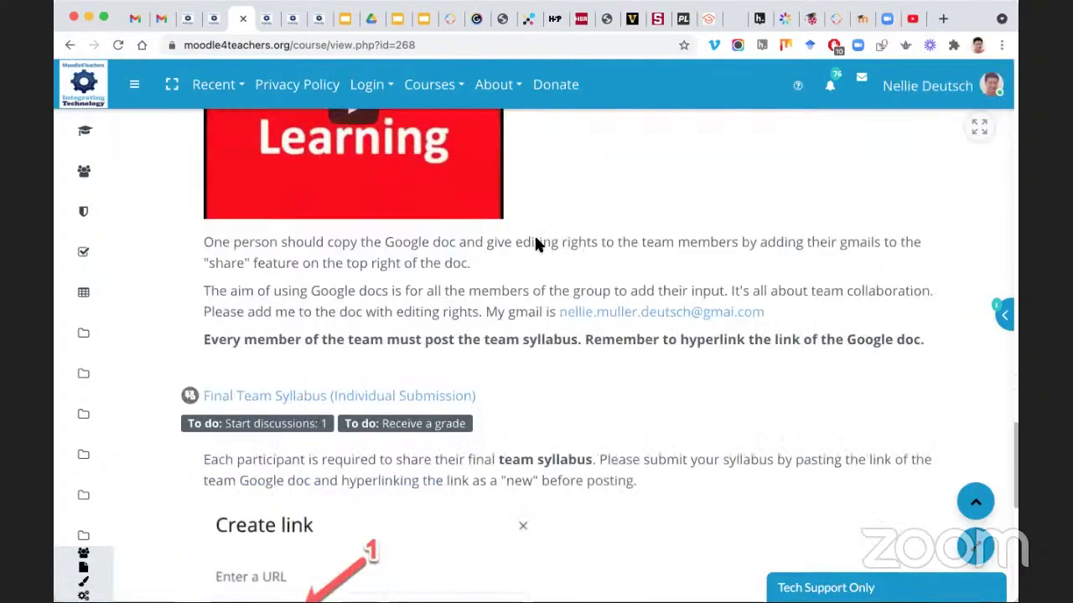
{"action": "scroll", "coordinate": [536, 239], "scroll_direction": "down", "scroll_amount": 7}
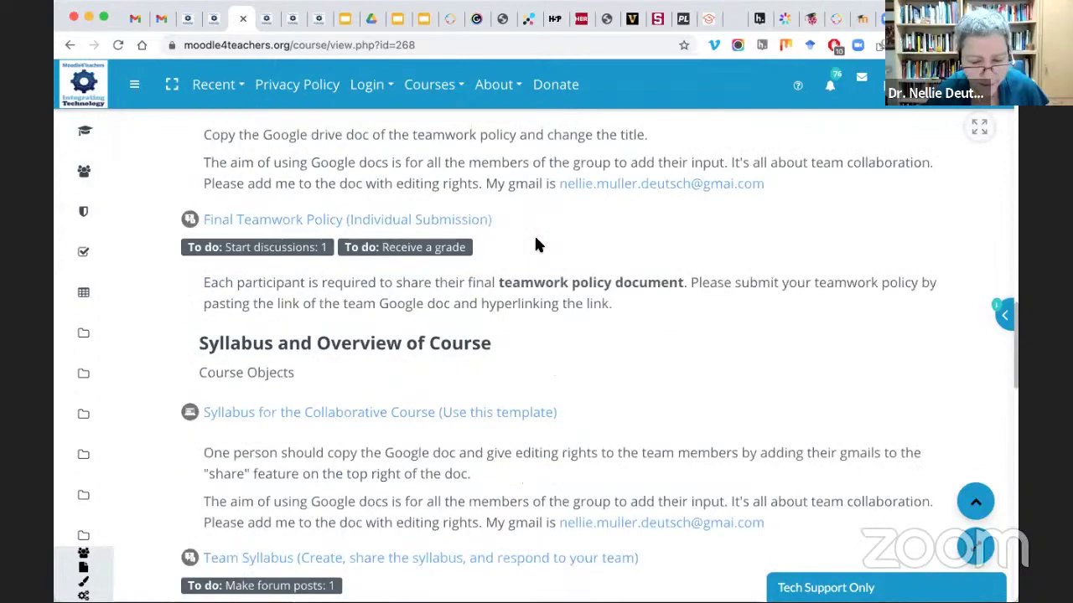
{"action": "scroll", "coordinate": [528, 241], "scroll_direction": "down", "scroll_amount": 3}
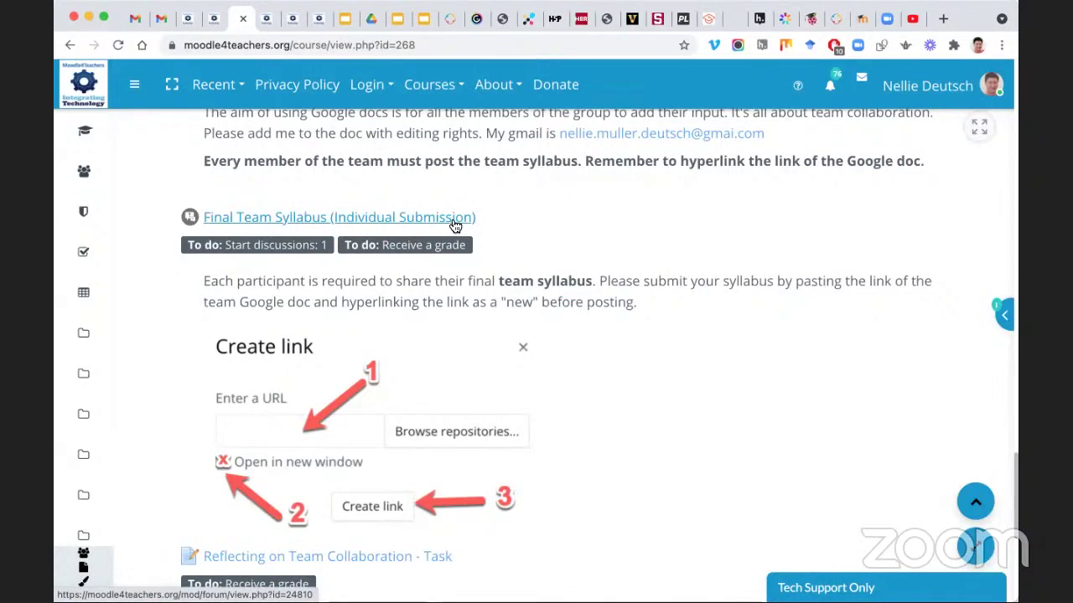
{"action": "scroll", "coordinate": [455, 226], "scroll_direction": "up", "scroll_amount": 8}
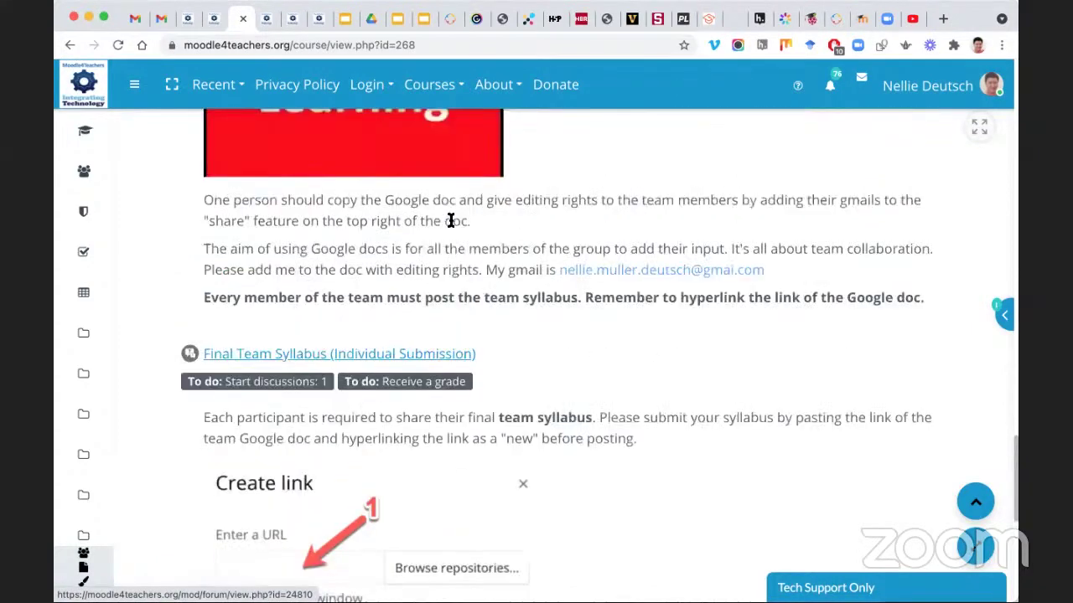
{"action": "scroll", "coordinate": [451, 219], "scroll_direction": "up", "scroll_amount": 2}
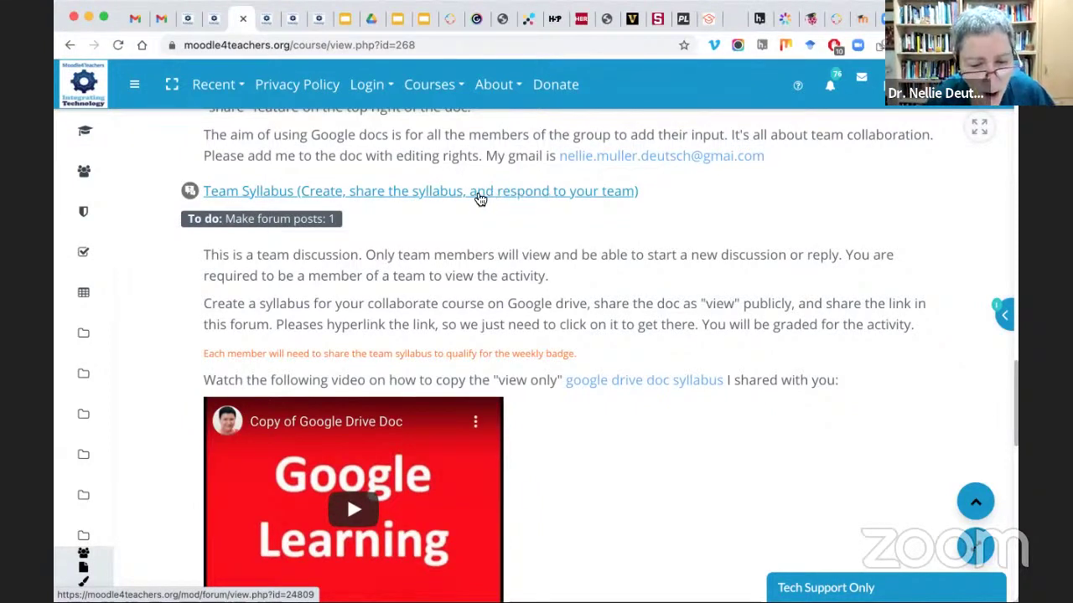
Step: Open the Team Syllabus forum and dismiss the 'New: Activity information' tour
{"action": "left_click", "coordinate": [480, 199]}
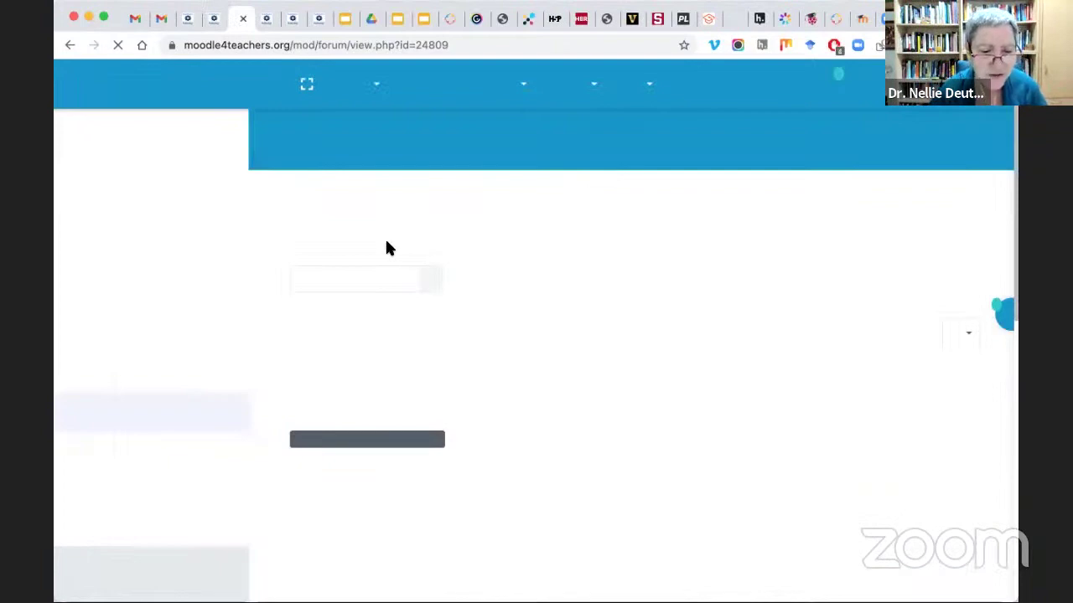
{"action": "scroll", "coordinate": [454, 264], "scroll_direction": "down", "scroll_amount": 3}
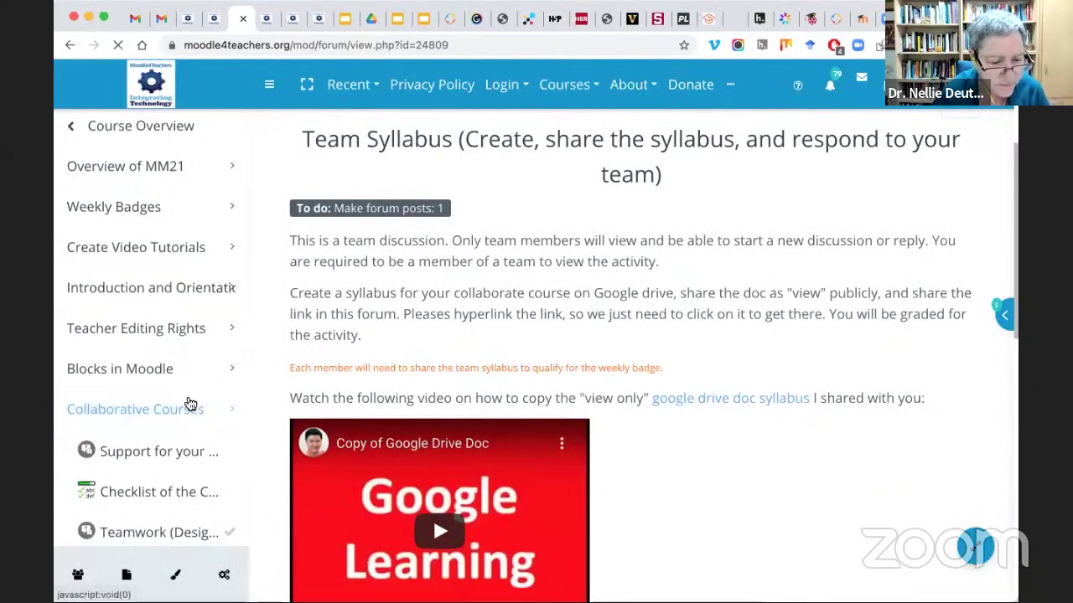
{"action": "scroll", "coordinate": [190, 404], "scroll_direction": "down", "scroll_amount": 3}
{"action": "scroll", "coordinate": [189, 403], "scroll_direction": "down", "scroll_amount": 2}
{"action": "scroll", "coordinate": [564, 500], "scroll_direction": "down", "scroll_amount": 4}
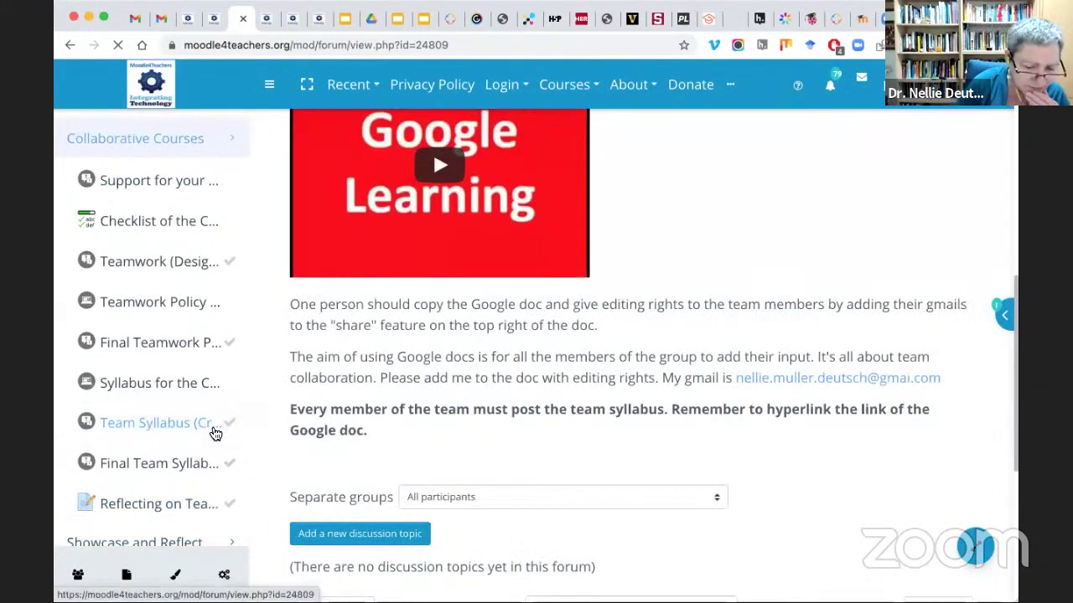
{"action": "scroll", "coordinate": [210, 434], "scroll_direction": "down", "scroll_amount": 4}
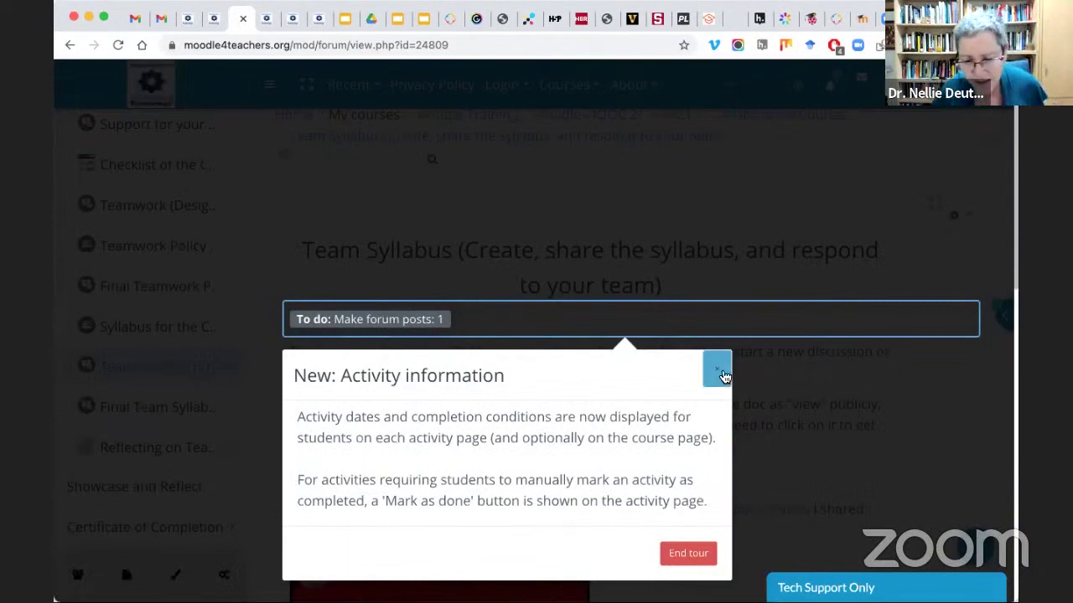
{"action": "left_click", "coordinate": [722, 376]}
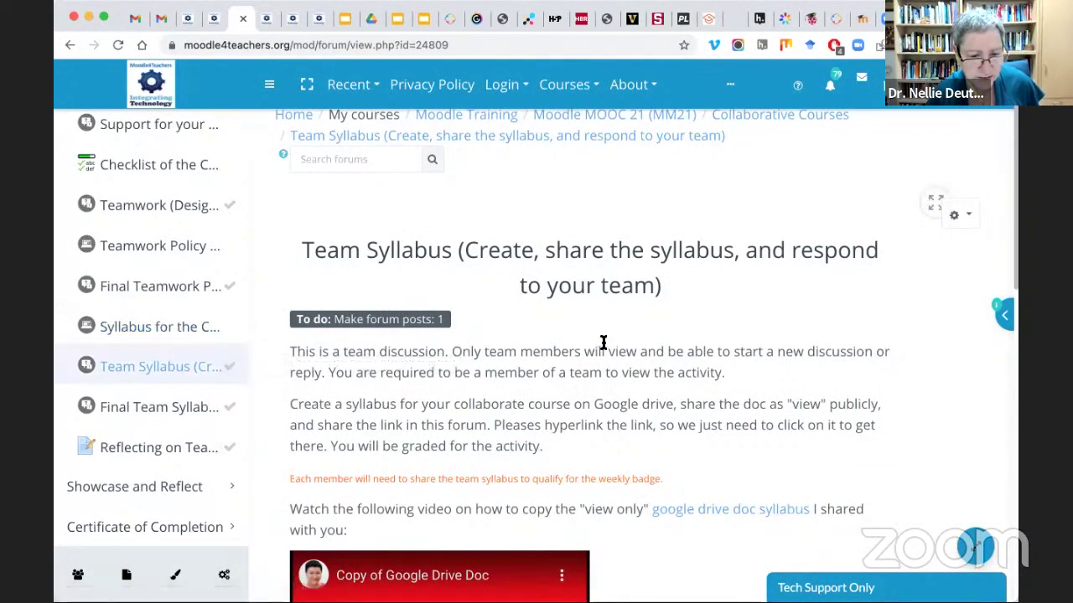
{"action": "scroll", "coordinate": [604, 342], "scroll_direction": "down", "scroll_amount": 3}
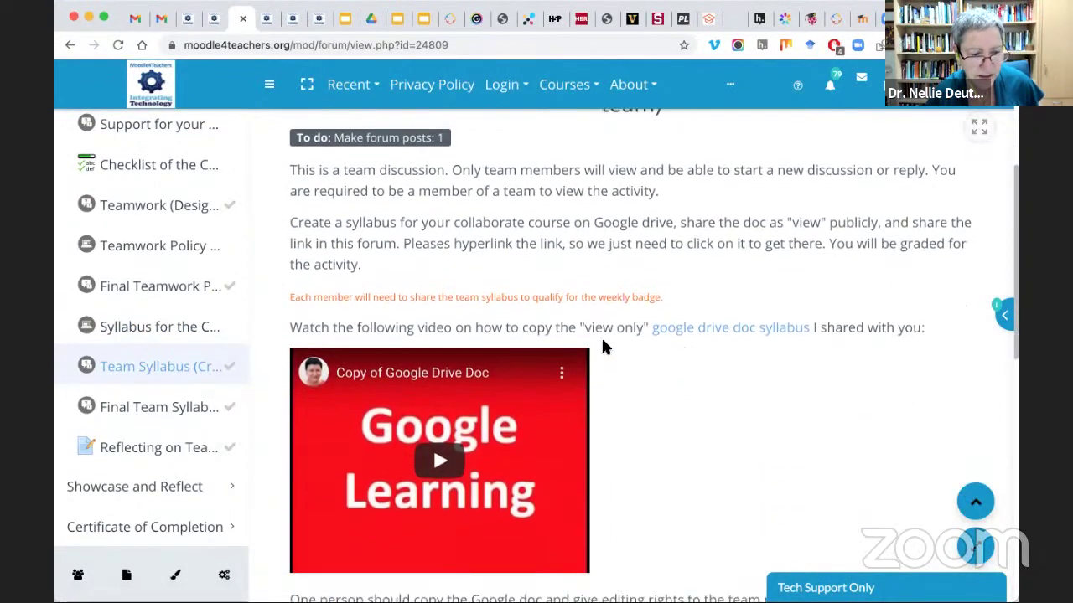
{"action": "scroll", "coordinate": [603, 343], "scroll_direction": "down", "scroll_amount": 4}
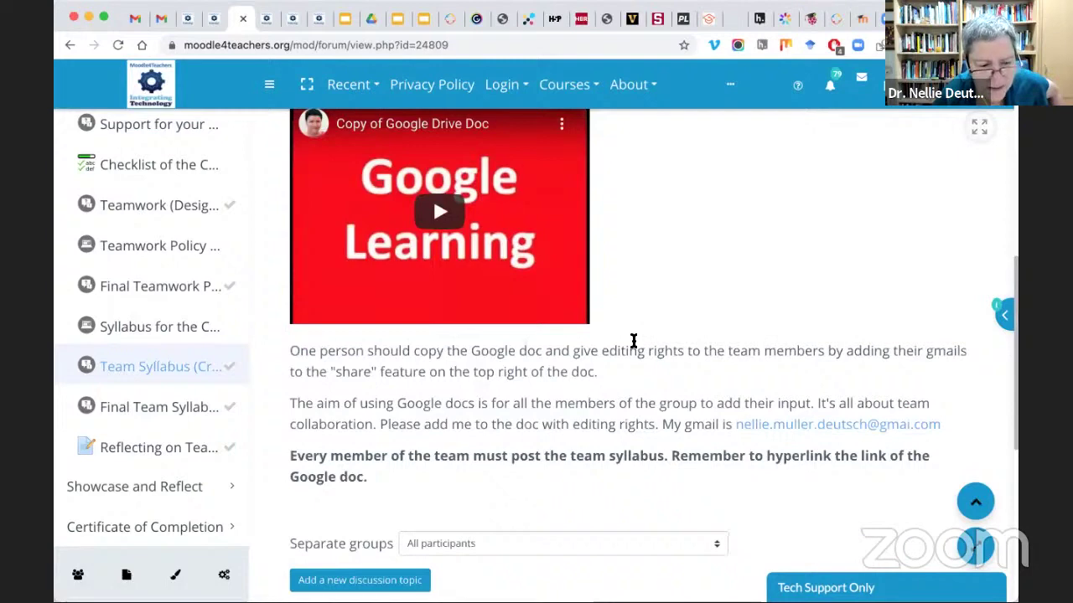
{"action": "scroll", "coordinate": [632, 344], "scroll_direction": "up", "scroll_amount": 4}
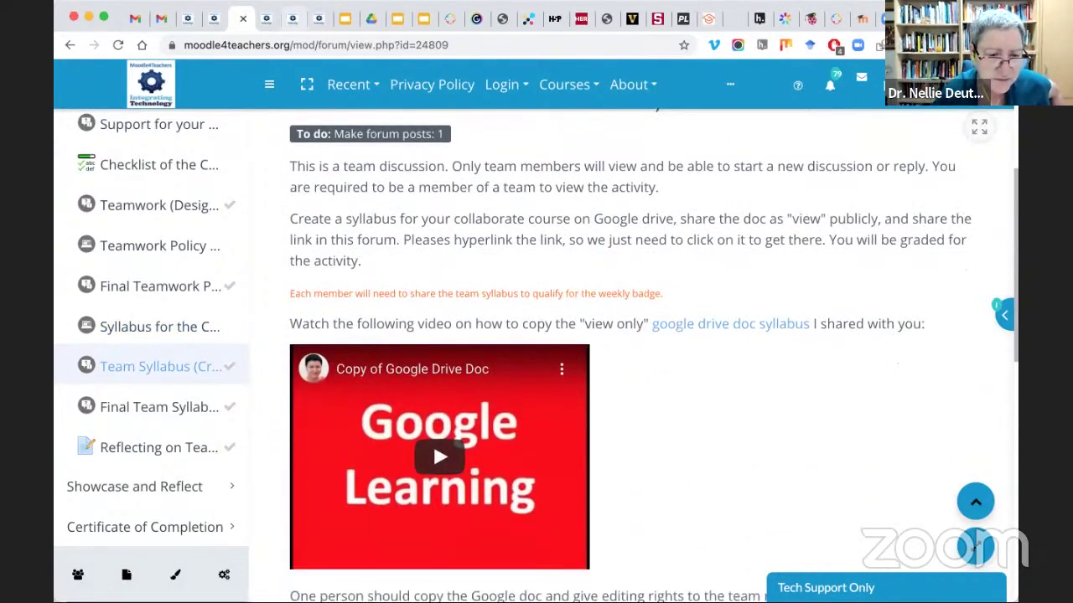
Step: Collapse the course index drawer and bring up the forum's Separate groups list
{"action": "left_click", "coordinate": [269, 84]}
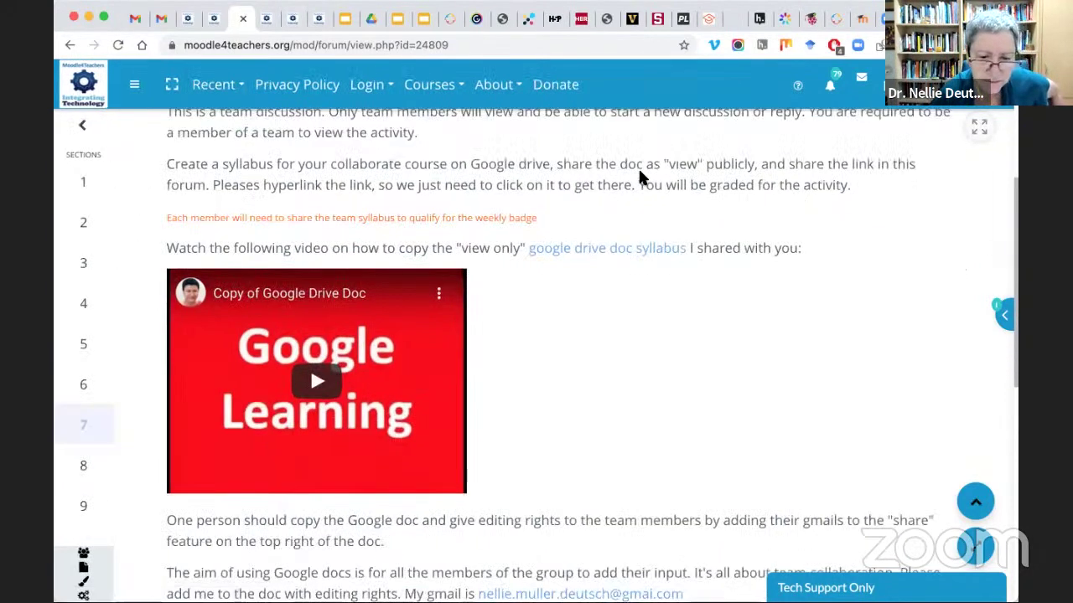
{"action": "scroll", "coordinate": [639, 176], "scroll_direction": "down", "scroll_amount": 4}
{"action": "scroll", "coordinate": [637, 166], "scroll_direction": "down", "scroll_amount": 1}
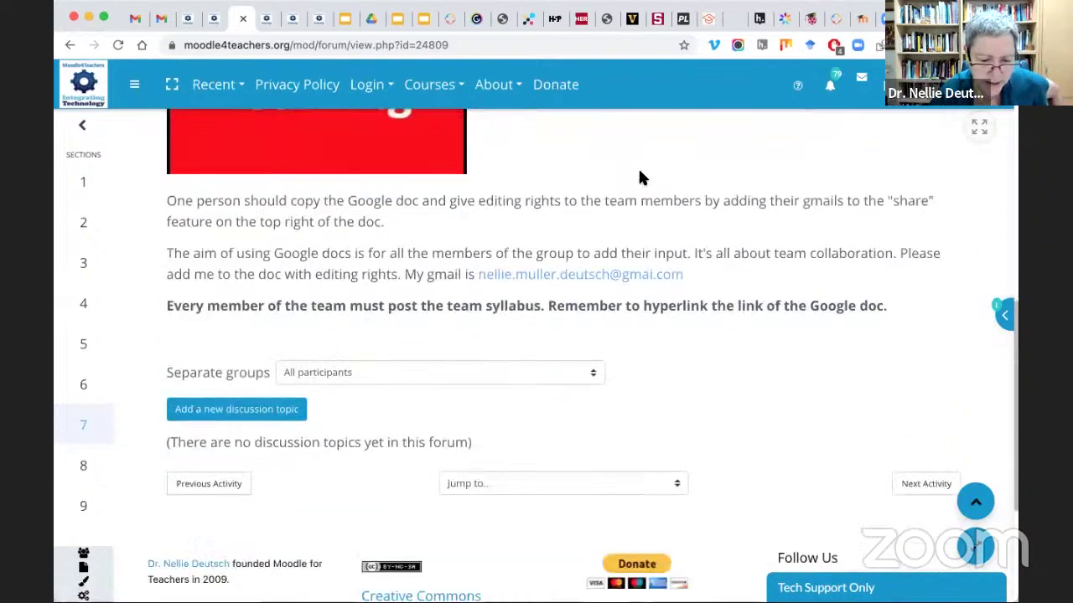
{"action": "scroll", "coordinate": [560, 199], "scroll_direction": "up", "scroll_amount": 1}
{"action": "scroll", "coordinate": [399, 247], "scroll_direction": "down", "scroll_amount": 1}
{"action": "scroll", "coordinate": [402, 258], "scroll_direction": "down", "scroll_amount": 2}
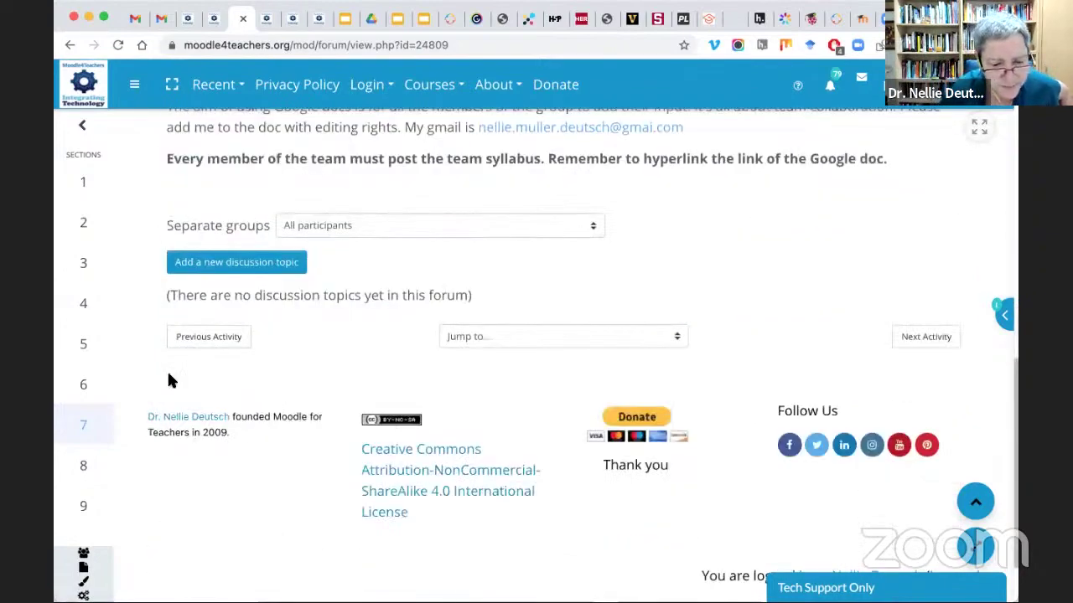
{"action": "scroll", "coordinate": [226, 300], "scroll_direction": "up", "scroll_amount": 1}
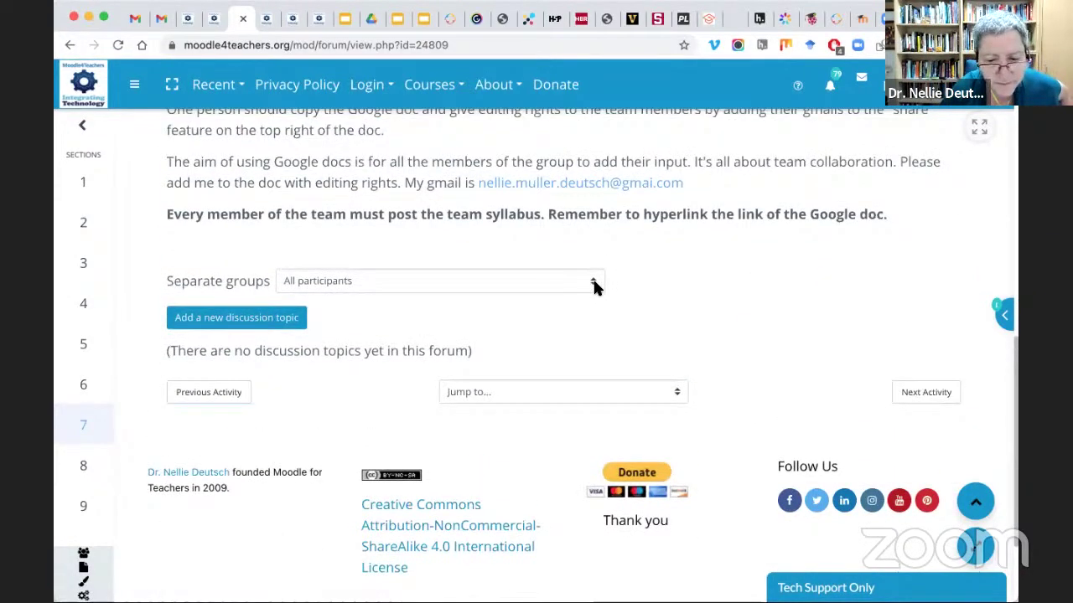
{"action": "left_click", "coordinate": [594, 286]}
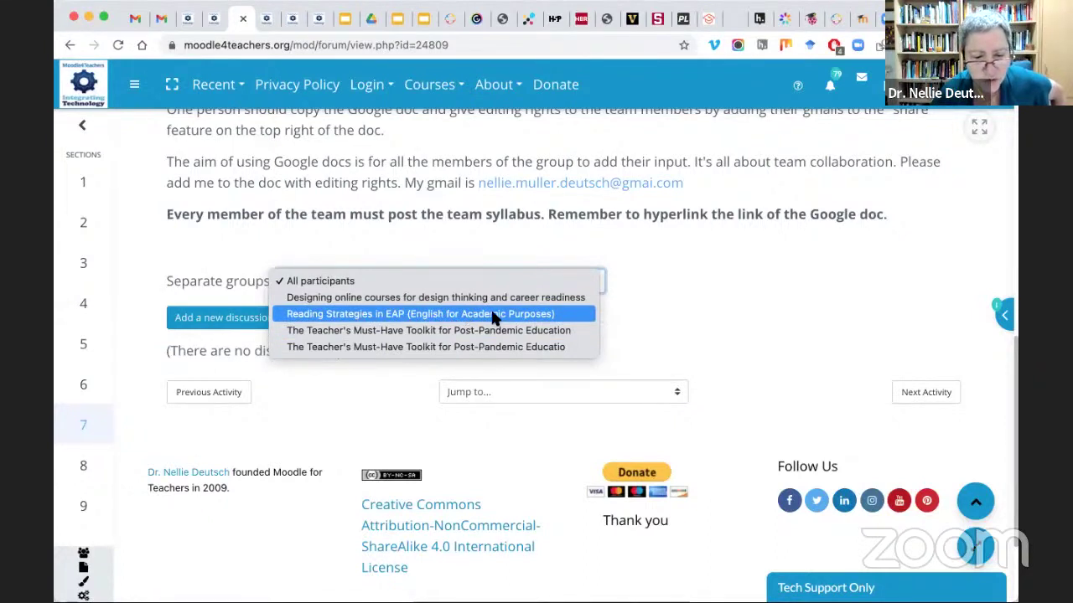
Step: Show the Team Syllabus forum for the Reading Strategies in EAP group
{"action": "left_click", "coordinate": [729, 311]}
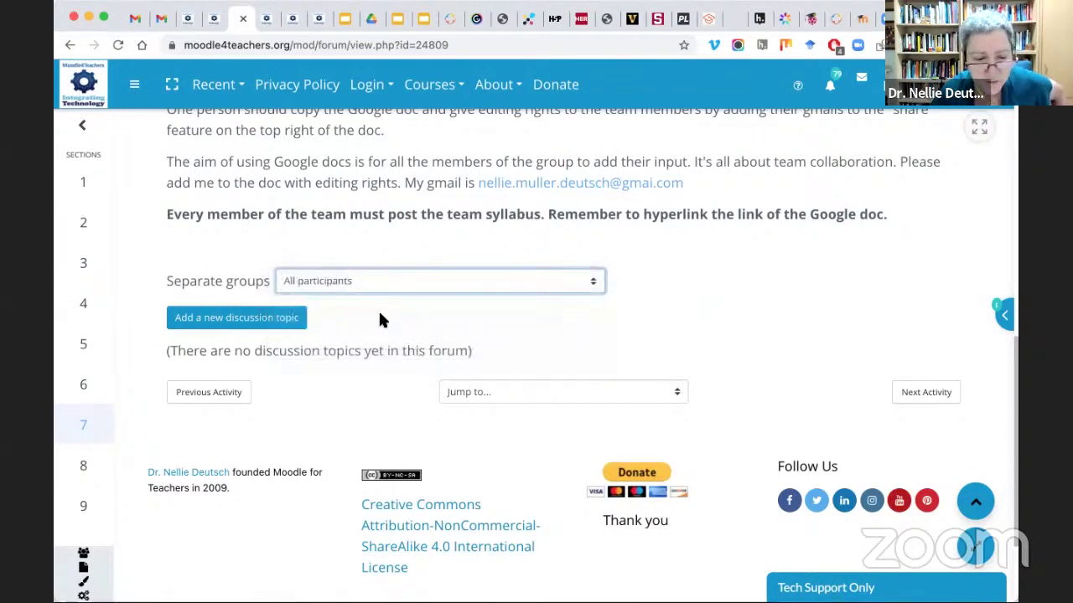
{"action": "left_click", "coordinate": [326, 283]}
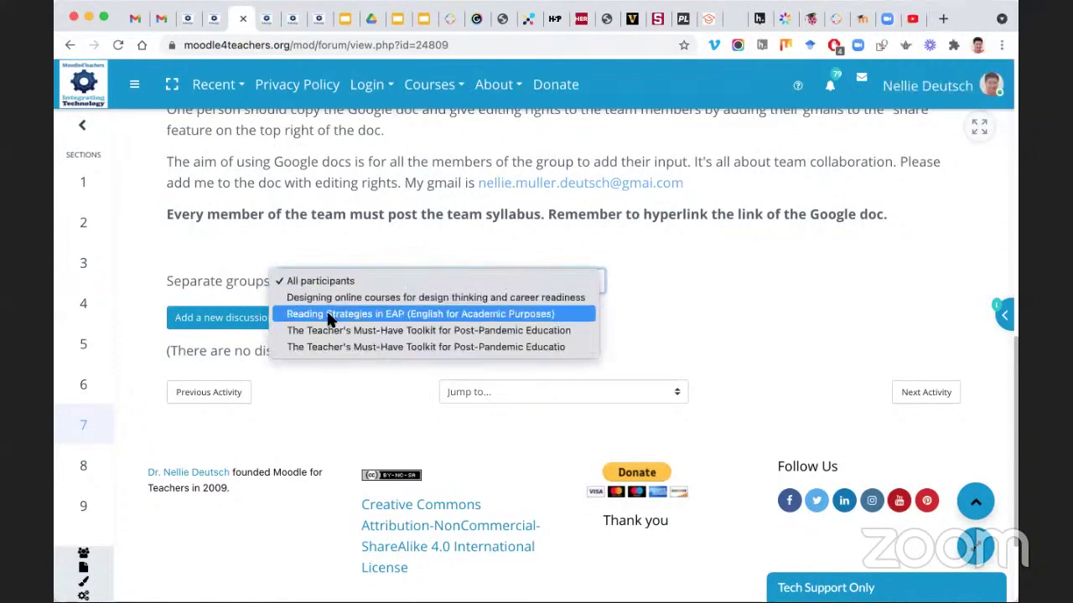
{"action": "key", "text": "Return"}
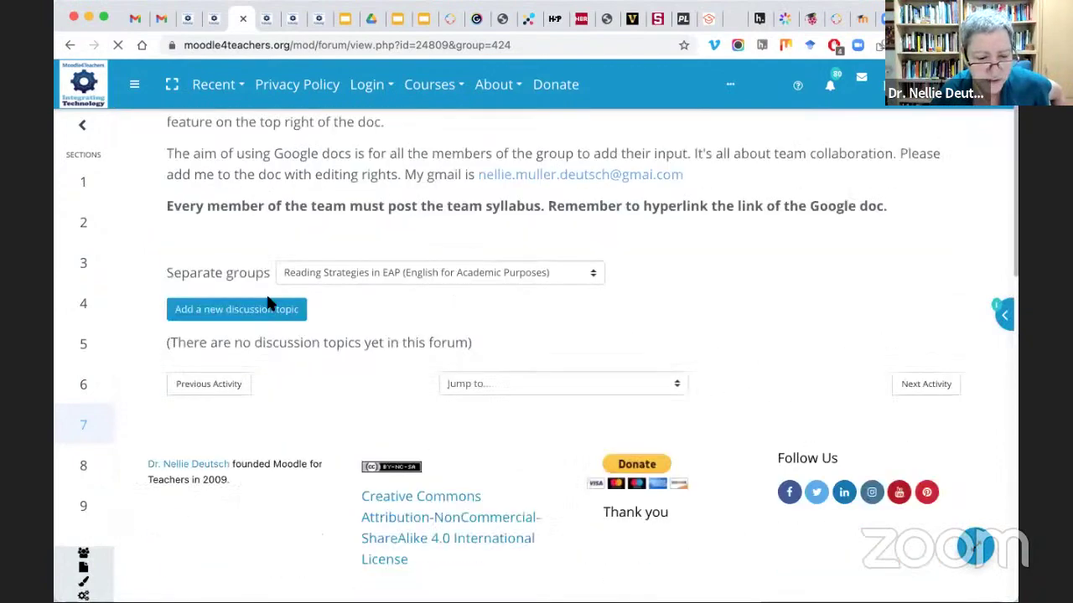
Step: Switch the forum view to The Teacher's Must-Have Toolkit for Post-Pandemic Education group
{"action": "left_click", "coordinate": [586, 299]}
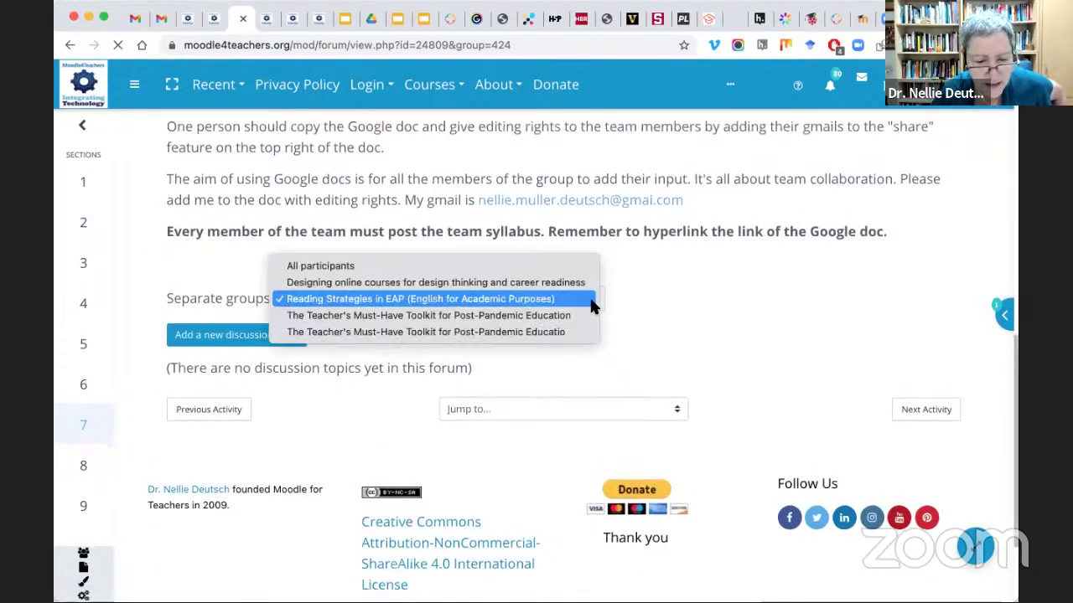
{"action": "left_click", "coordinate": [347, 300]}
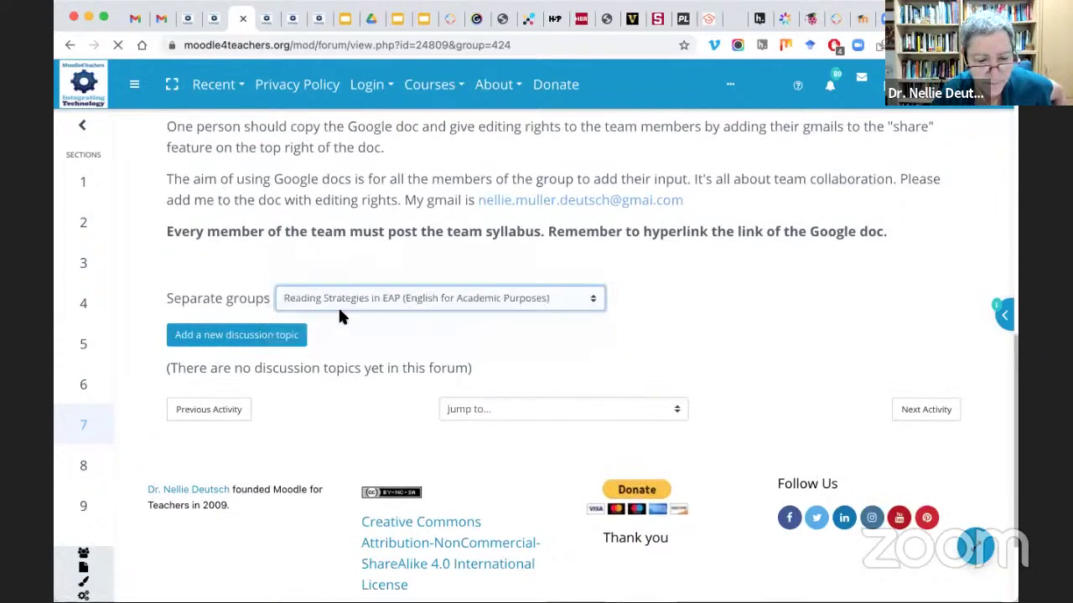
{"action": "left_click", "coordinate": [354, 296]}
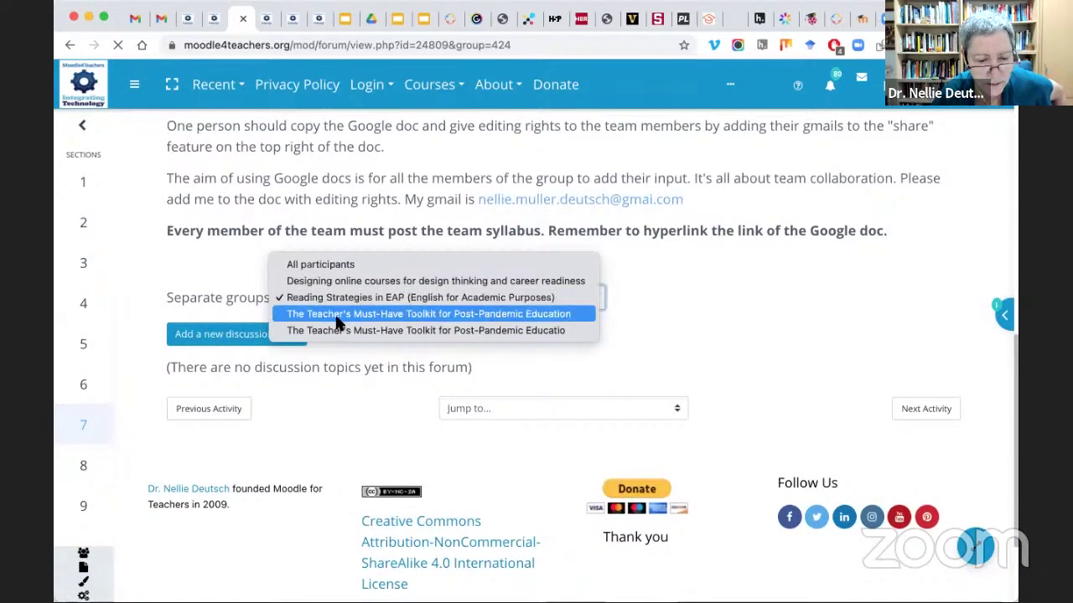
{"action": "left_click", "coordinate": [338, 318]}
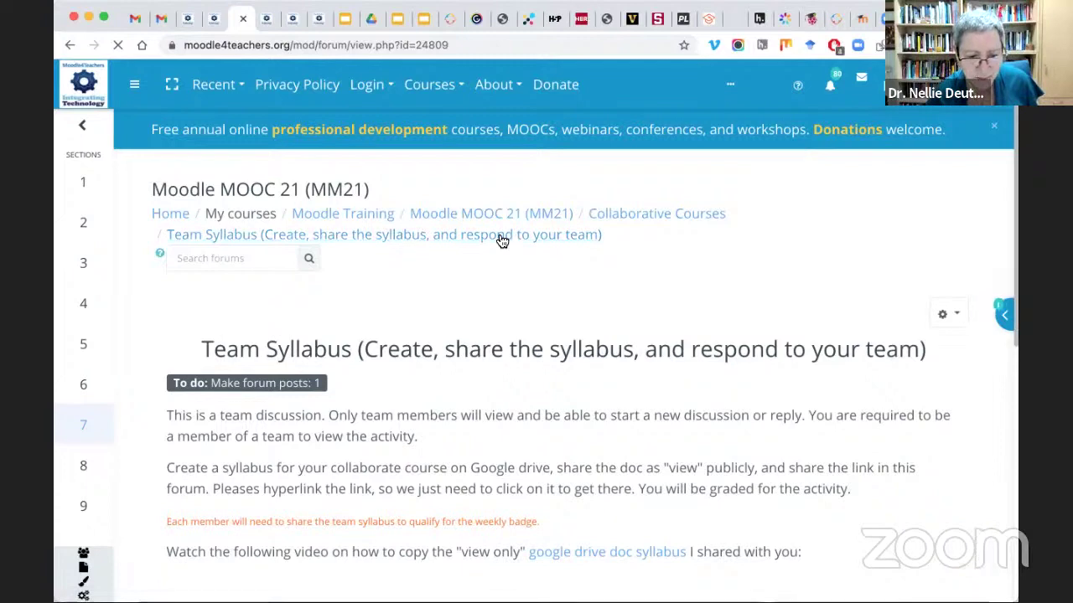
Step: Go back to the Collaborative Courses section via its breadcrumb, browse it, and reload it
{"action": "left_click", "coordinate": [670, 217]}
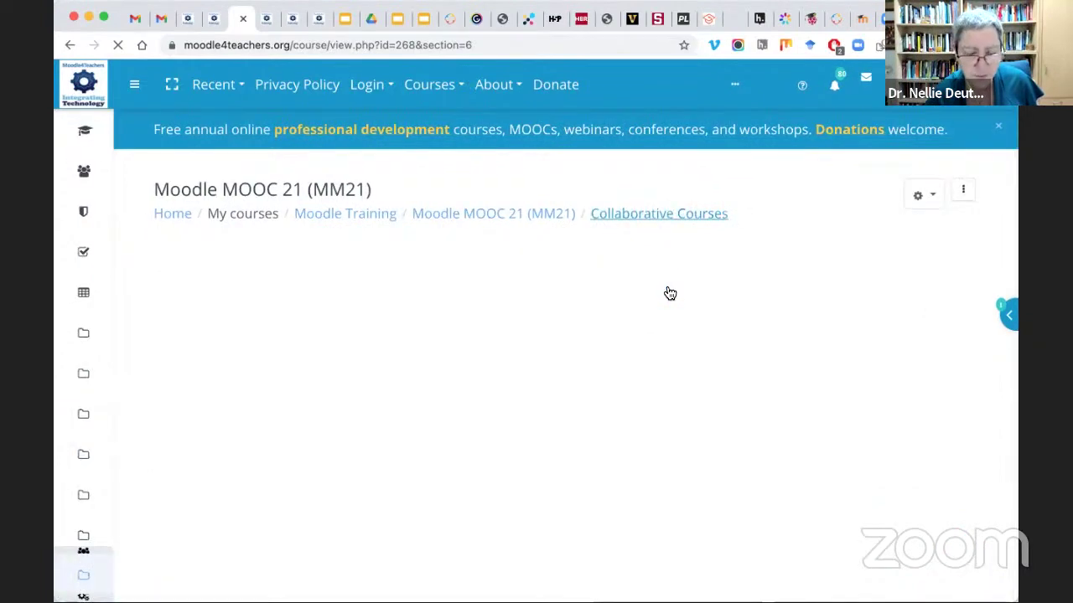
{"action": "scroll", "coordinate": [700, 297], "scroll_direction": "down", "scroll_amount": 3}
{"action": "scroll", "coordinate": [700, 298], "scroll_direction": "down", "scroll_amount": 10}
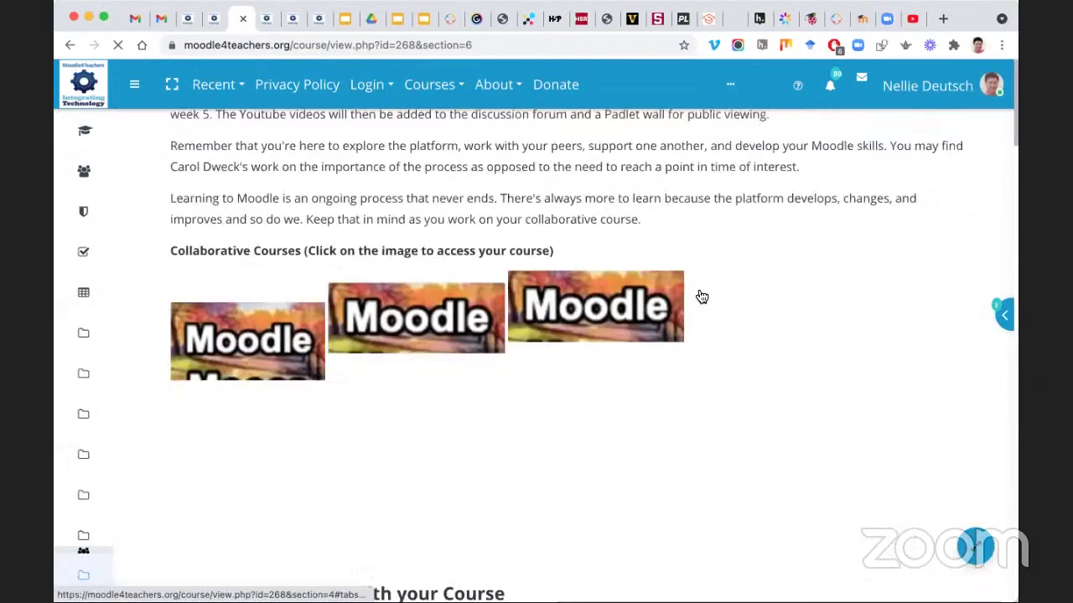
{"action": "scroll", "coordinate": [701, 296], "scroll_direction": "down", "scroll_amount": 5}
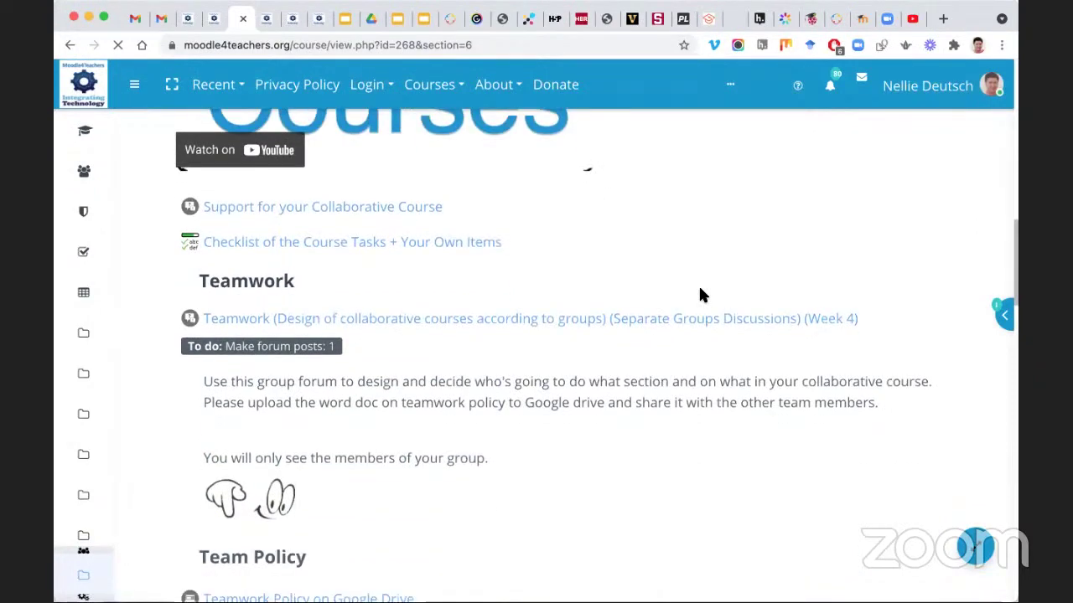
{"action": "scroll", "coordinate": [701, 295], "scroll_direction": "down", "scroll_amount": 3}
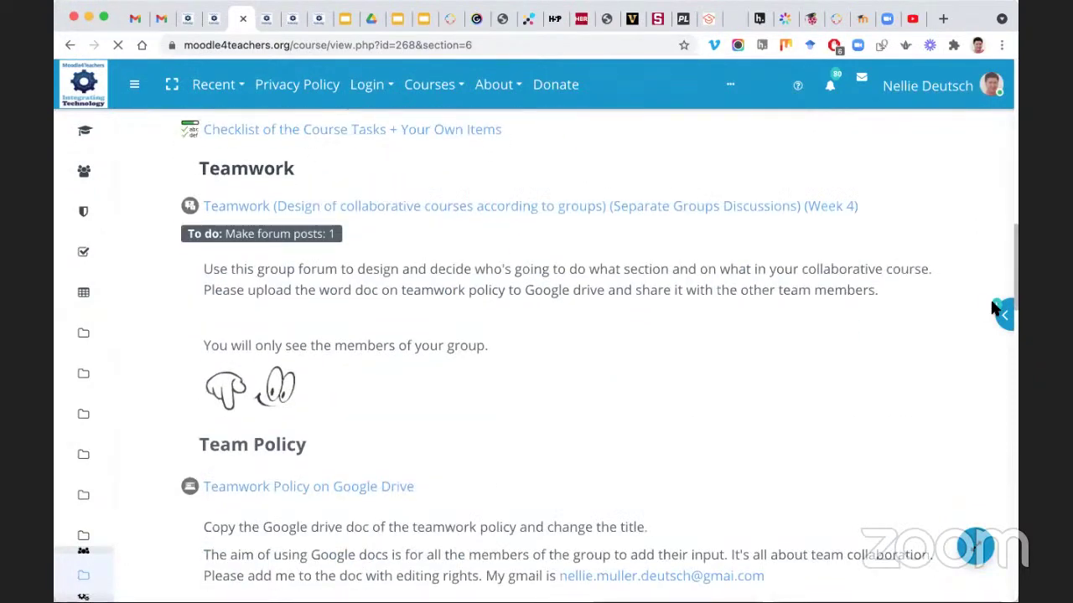
{"action": "scroll", "coordinate": [972, 314], "scroll_direction": "up", "scroll_amount": 2}
{"action": "scroll", "coordinate": [960, 312], "scroll_direction": "down", "scroll_amount": 2}
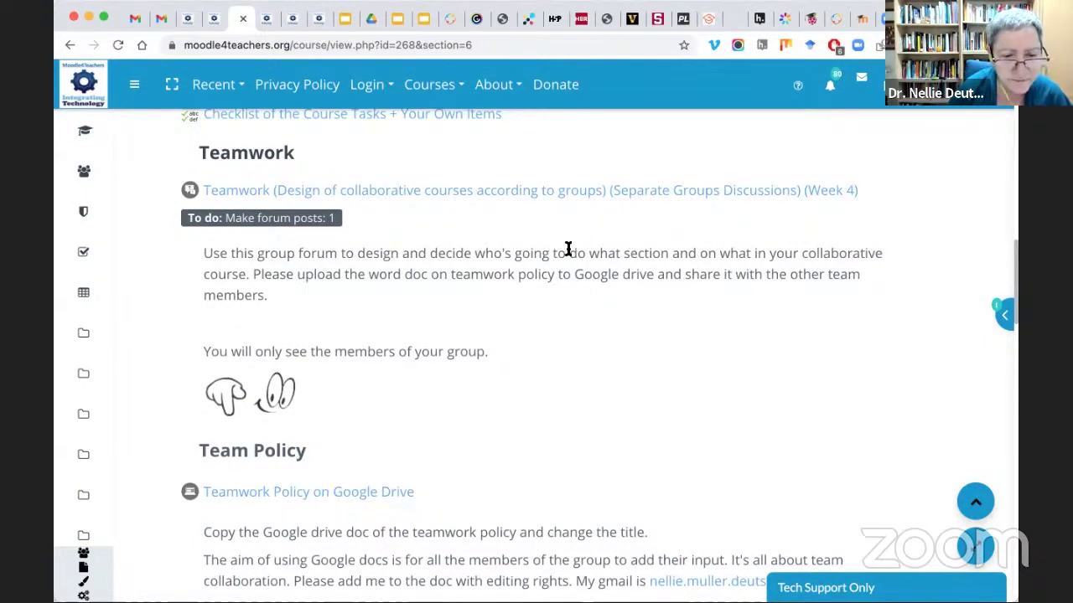
{"action": "scroll", "coordinate": [568, 249], "scroll_direction": "up", "scroll_amount": 8}
{"action": "scroll", "coordinate": [566, 243], "scroll_direction": "up", "scroll_amount": 5}
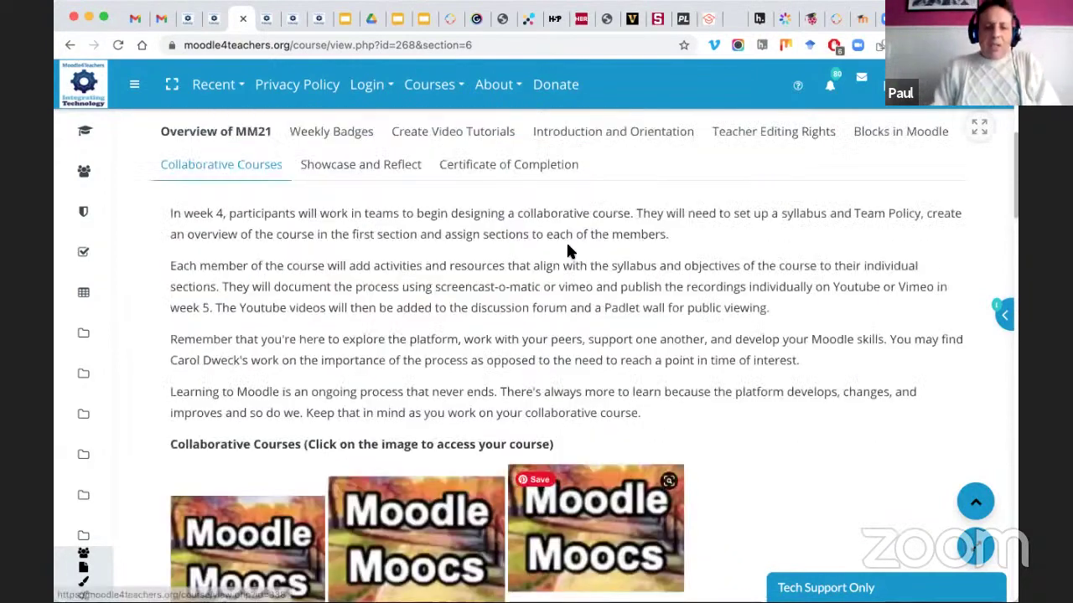
{"action": "left_click", "coordinate": [634, 215]}
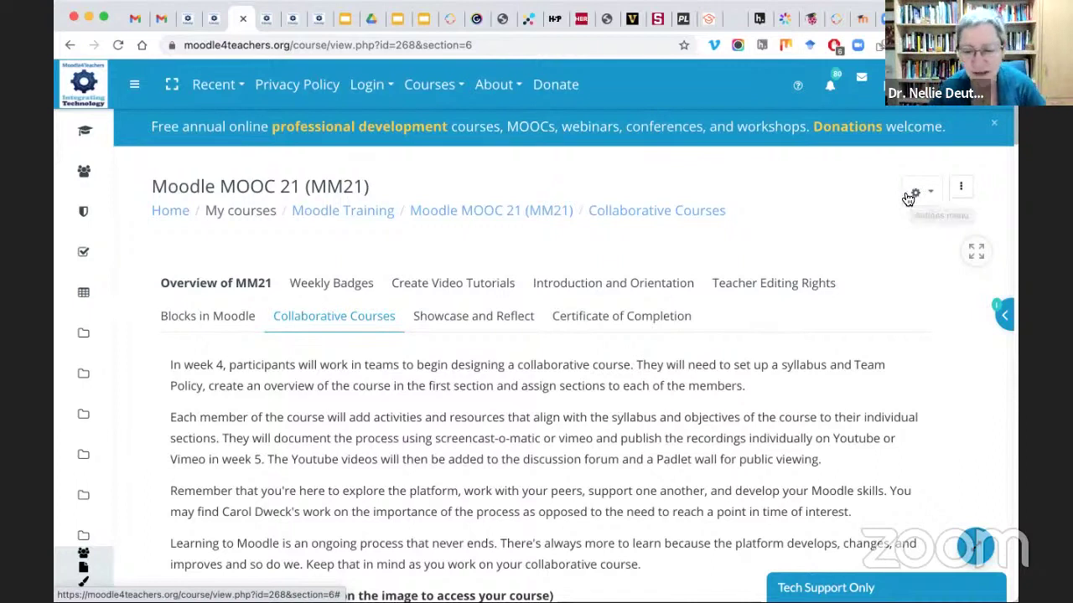
Step: Follow the 'Teamwork Policy on Google Drive' link under Team Policy
{"action": "left_click", "coordinate": [649, 212]}
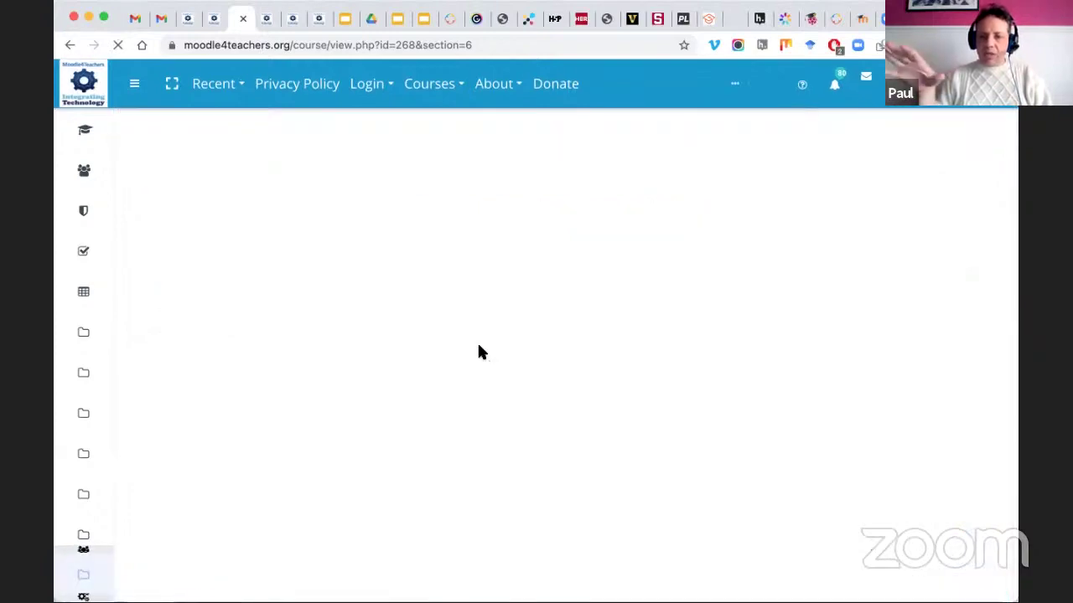
{"action": "scroll", "coordinate": [437, 349], "scroll_direction": "down", "scroll_amount": 6}
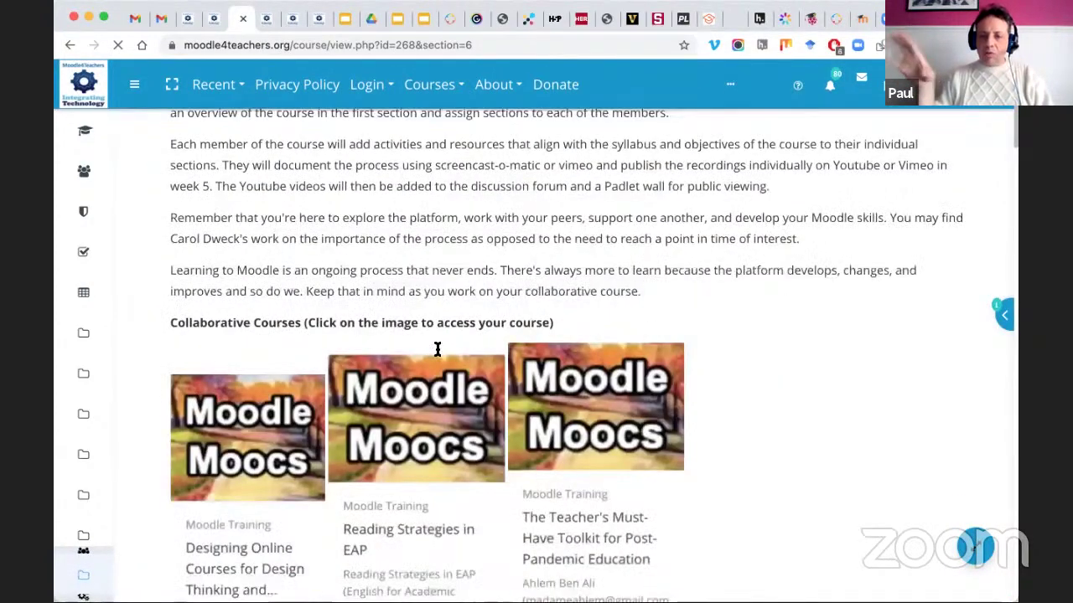
{"action": "scroll", "coordinate": [437, 349], "scroll_direction": "down", "scroll_amount": 3}
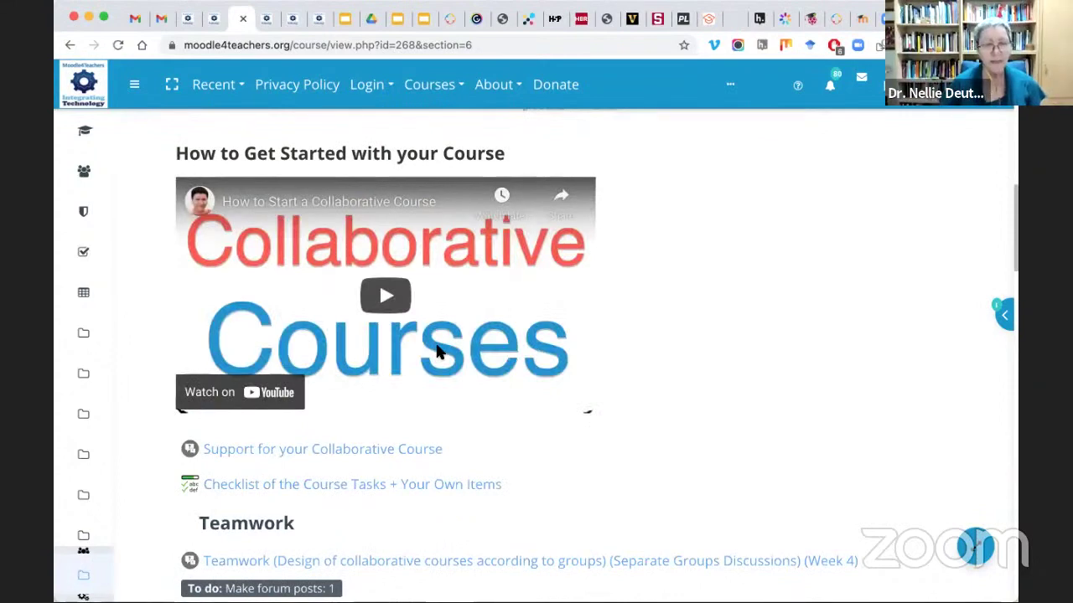
{"action": "scroll", "coordinate": [467, 470], "scroll_direction": "down", "scroll_amount": 1}
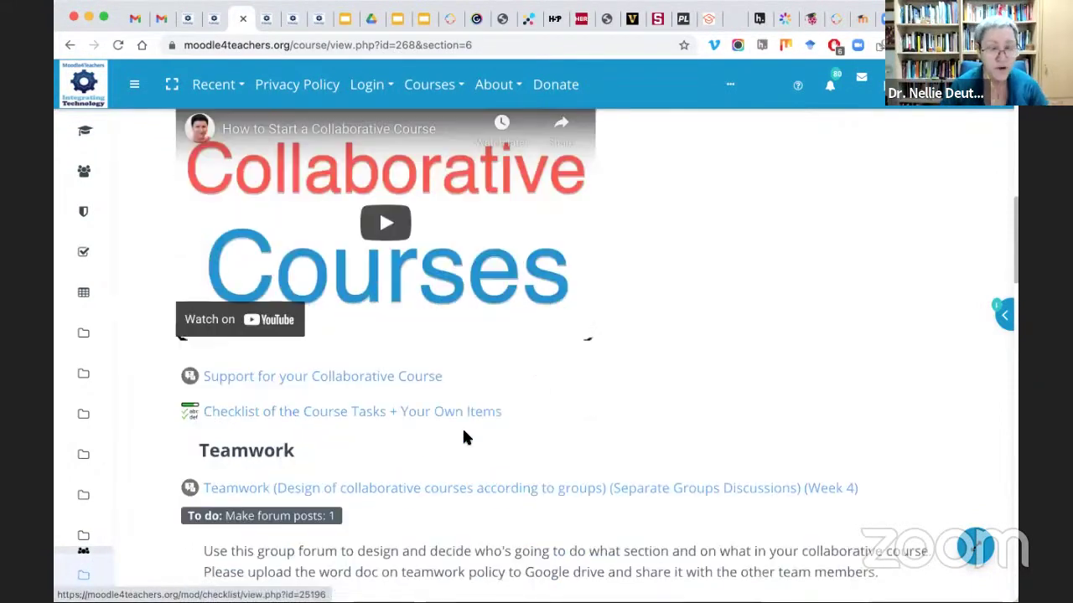
{"action": "scroll", "coordinate": [359, 359], "scroll_direction": "down", "scroll_amount": 3}
{"action": "scroll", "coordinate": [362, 362], "scroll_direction": "up", "scroll_amount": 2}
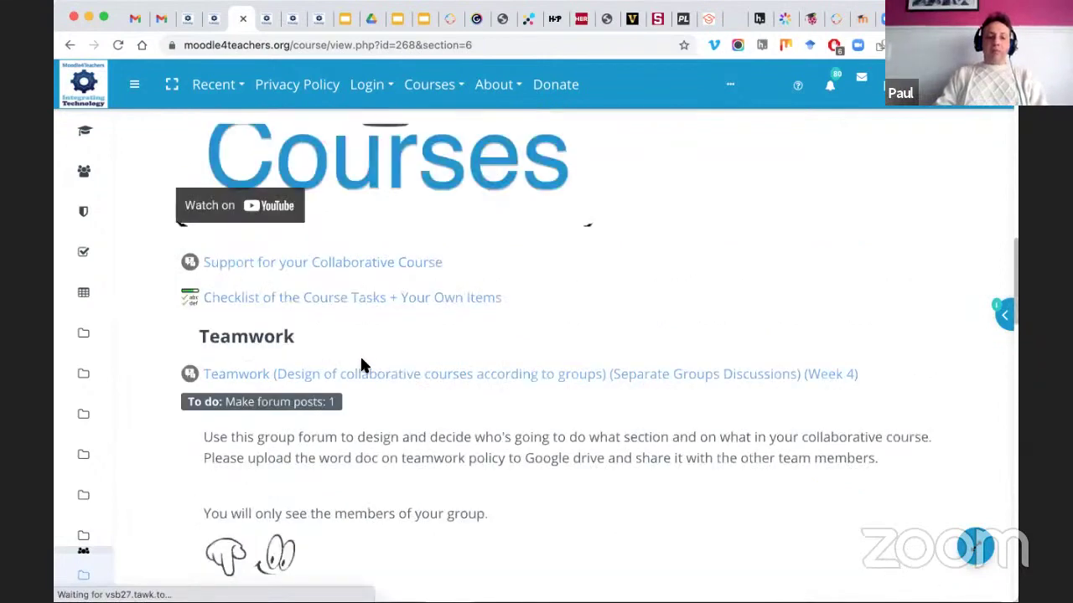
{"action": "scroll", "coordinate": [362, 364], "scroll_direction": "up", "scroll_amount": 2}
{"action": "scroll", "coordinate": [314, 426], "scroll_direction": "down", "scroll_amount": 2}
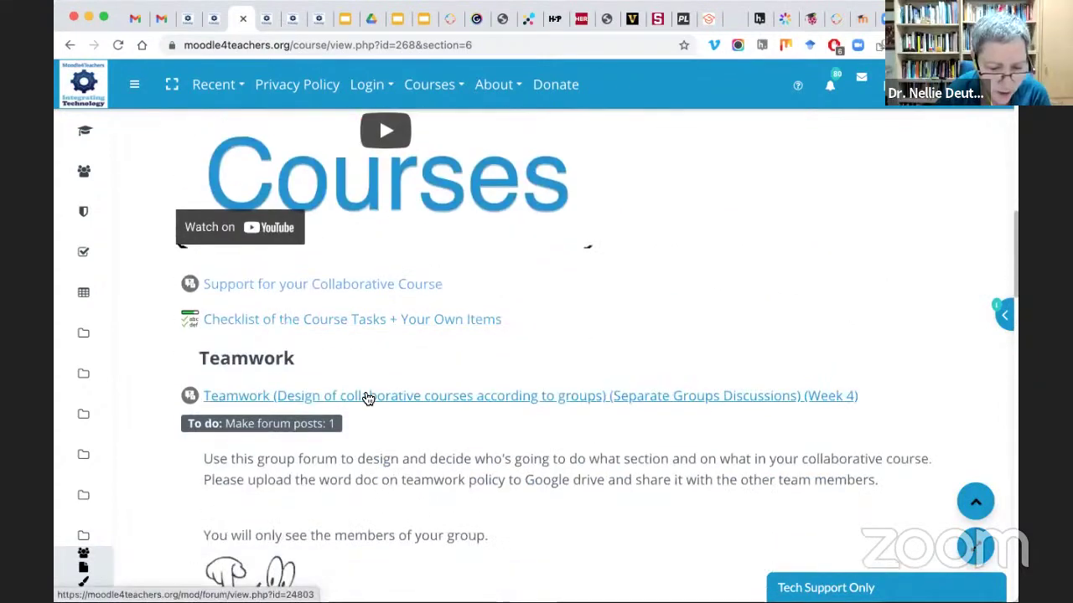
{"action": "scroll", "coordinate": [308, 410], "scroll_direction": "down", "scroll_amount": 2}
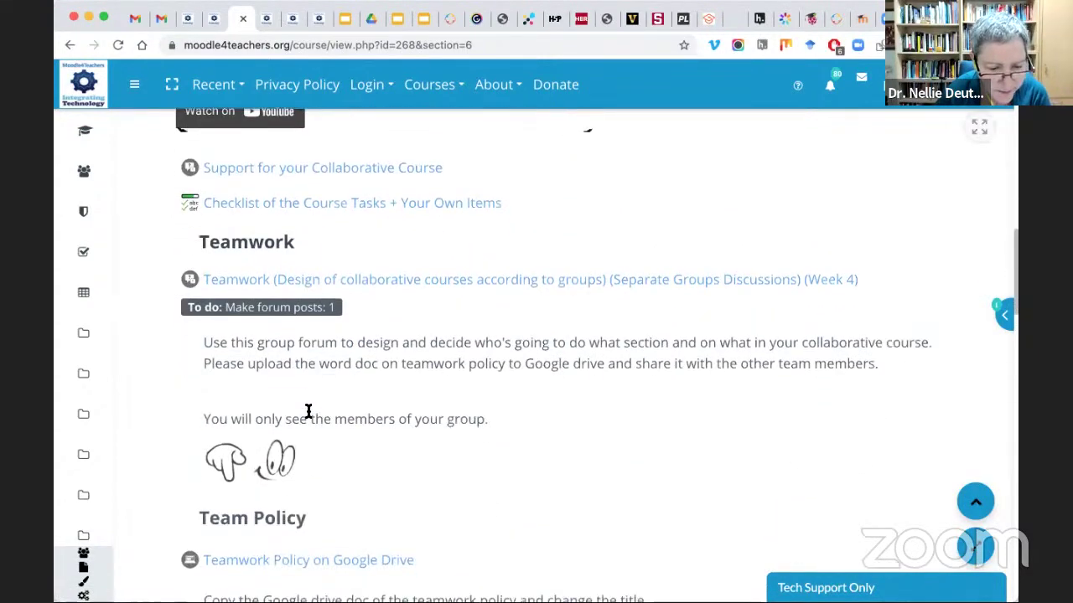
{"action": "scroll", "coordinate": [308, 411], "scroll_direction": "down", "scroll_amount": 3}
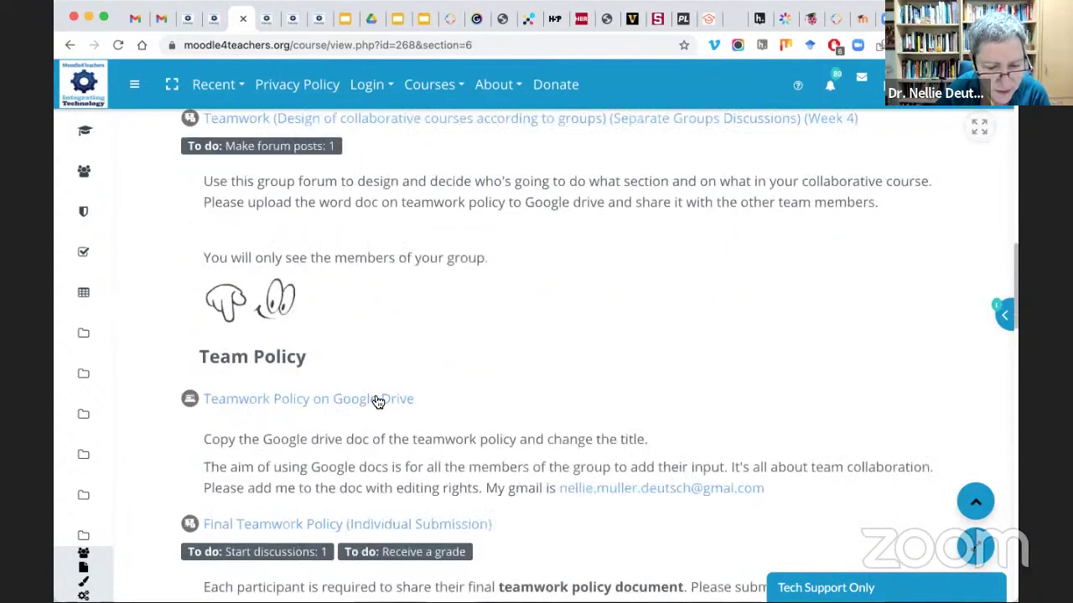
{"action": "left_click", "coordinate": [379, 398]}
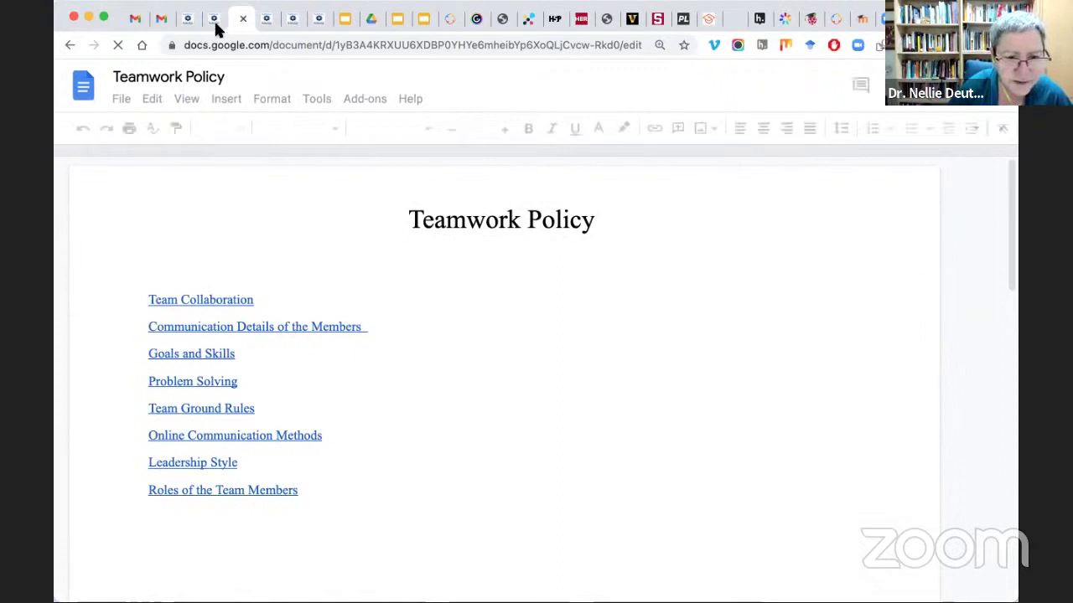
Step: Open the File menu of the Teamwork Policy Google Doc
{"action": "left_click", "coordinate": [122, 99]}
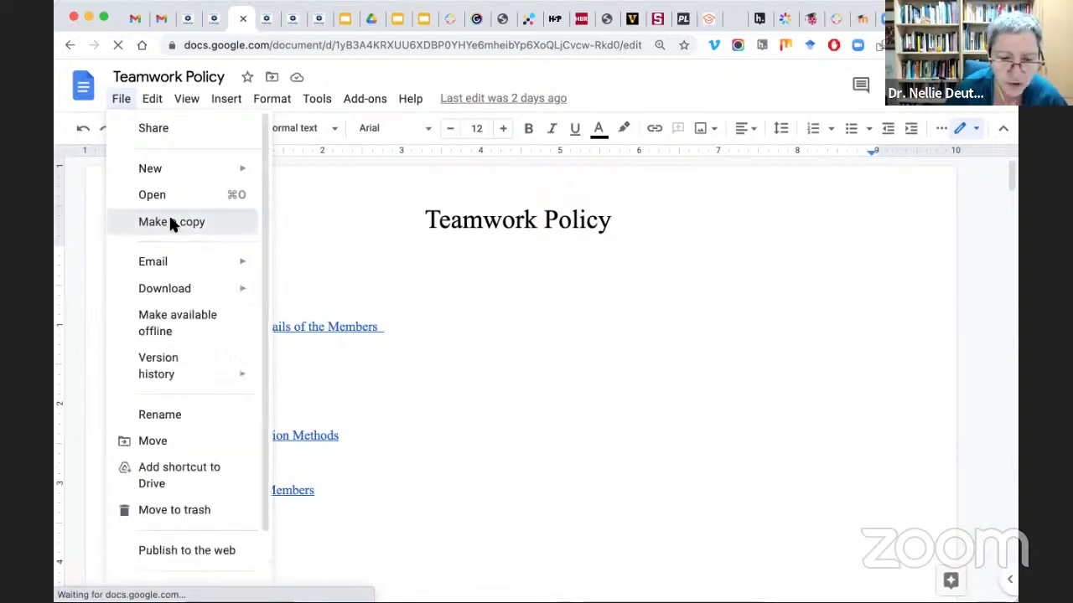
Step: Prepare a copy named 'Team 1 Teamwork Policy', then close the dialog without copying
{"action": "left_click", "coordinate": [171, 224]}
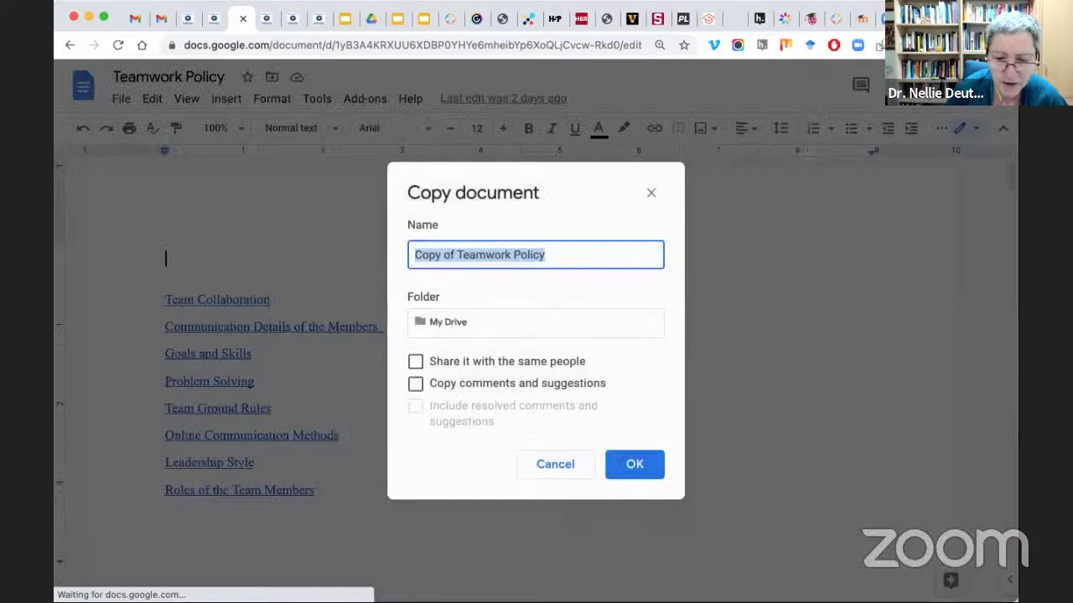
{"action": "left_click", "coordinate": [455, 252]}
{"action": "left_click_drag", "start_coordinate": [455, 252], "coordinate": [412, 248]}
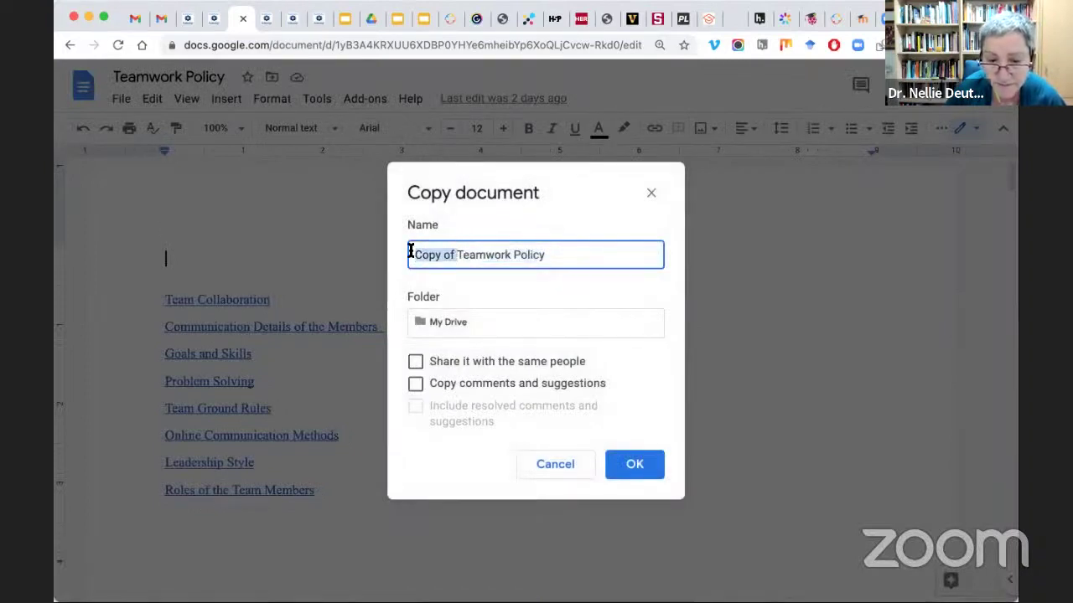
{"action": "key", "text": "BackSpace"}
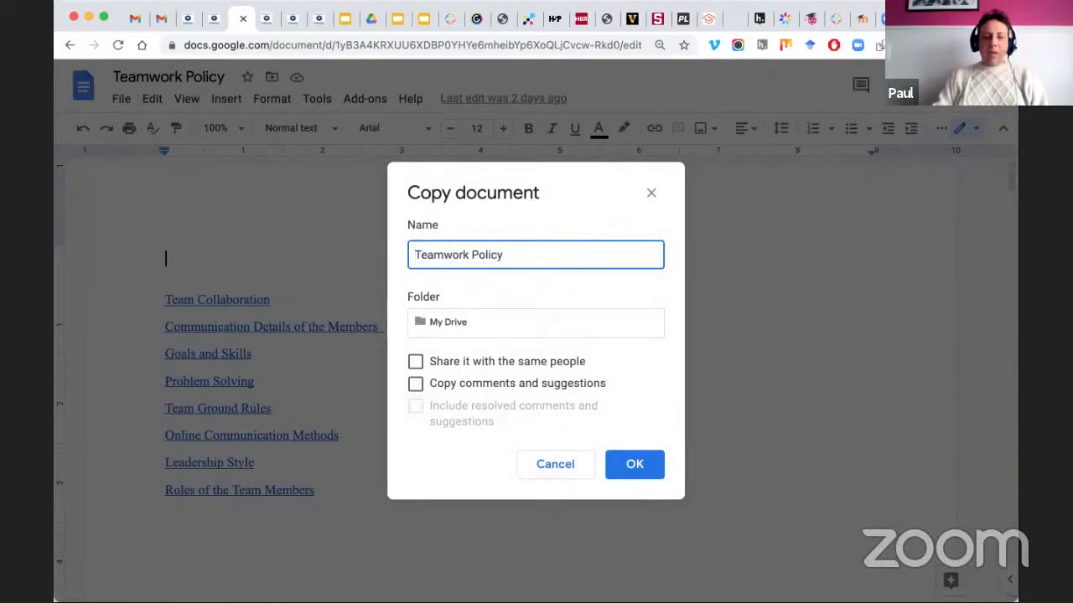
{"action": "type", "text": "Team 1"}
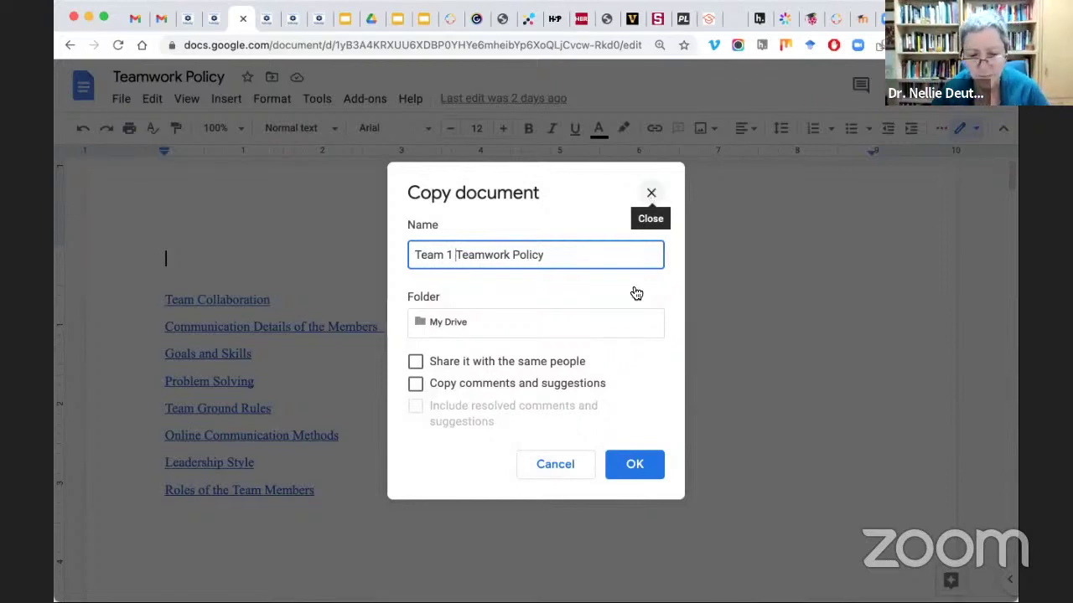
{"action": "left_click", "coordinate": [651, 193]}
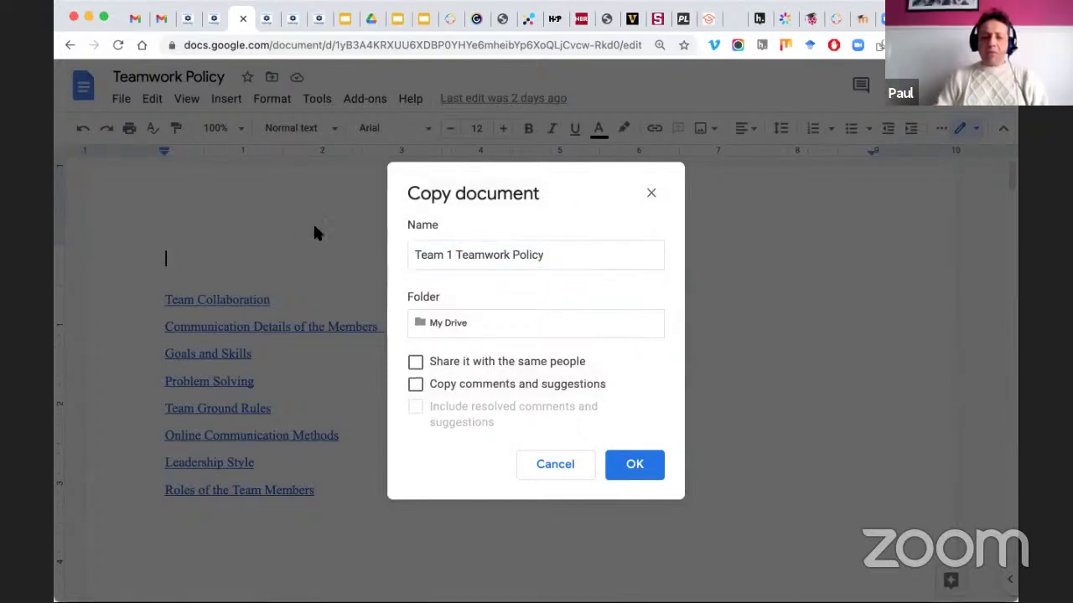
Step: Scroll to the Communication Details table, then return to the Moodle MOOC 21 tab
{"action": "scroll", "coordinate": [350, 284], "scroll_direction": "down", "scroll_amount": 10}
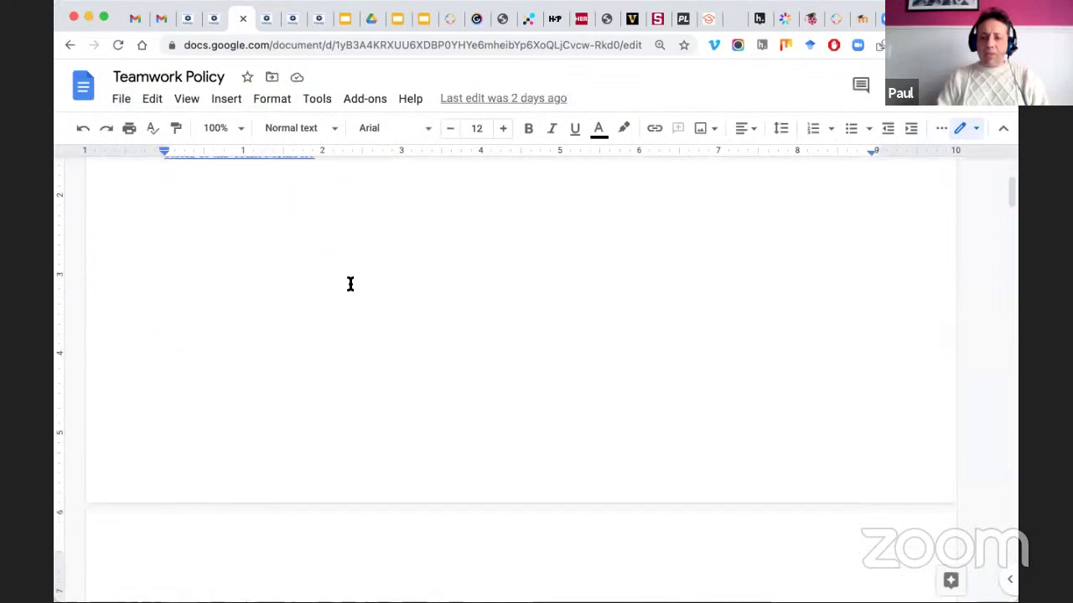
{"action": "scroll", "coordinate": [350, 284], "scroll_direction": "down", "scroll_amount": 7}
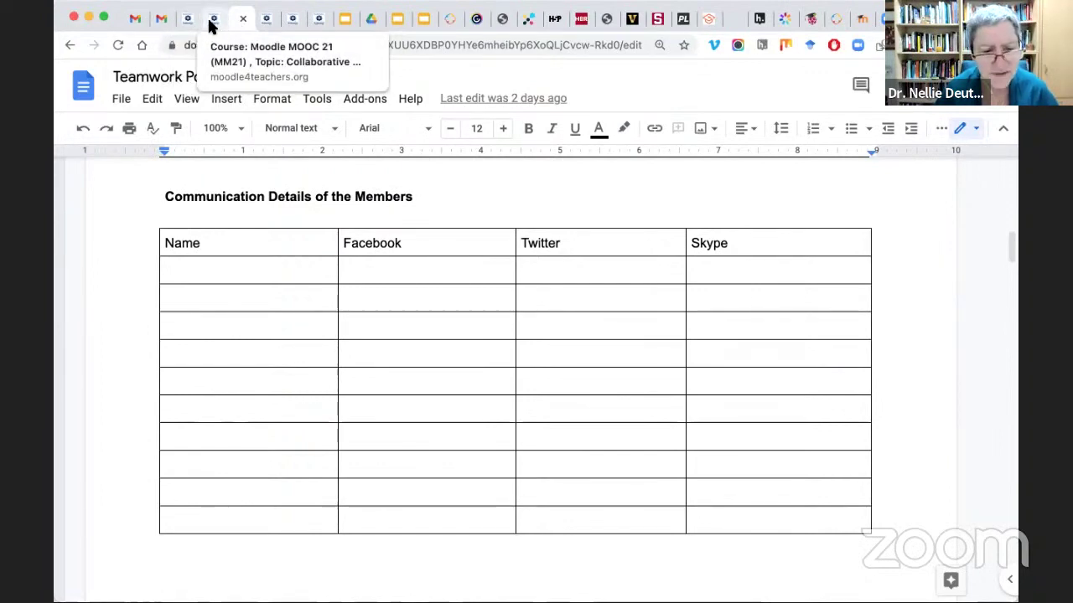
{"action": "left_click", "coordinate": [212, 21]}
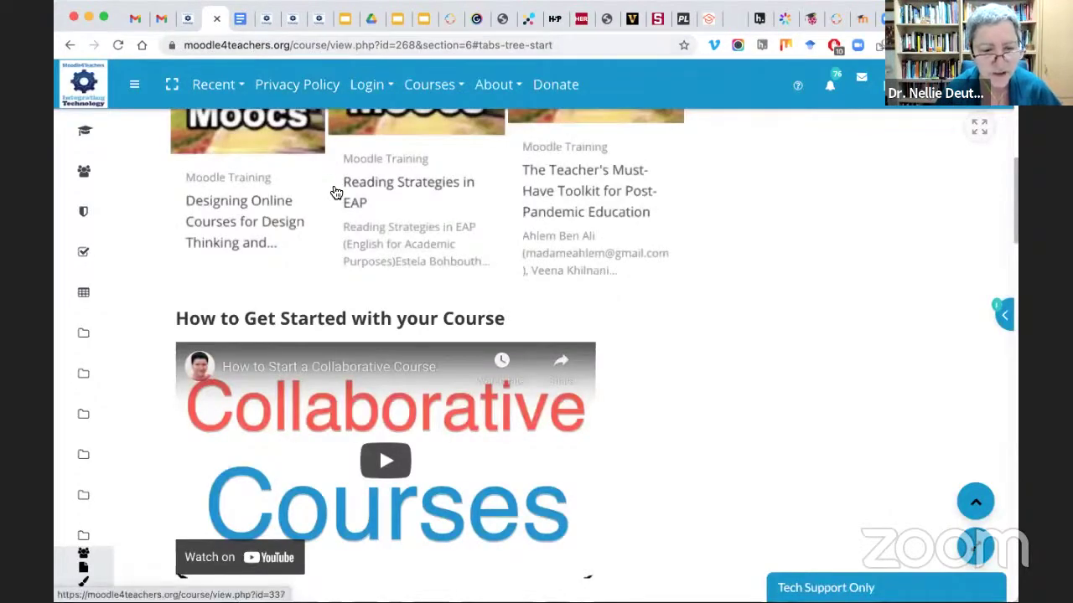
Step: Open 'Designing Online Courses for Design Thinking and Career Readiness' from the Recent courses menu
{"action": "scroll", "coordinate": [335, 192], "scroll_direction": "up", "scroll_amount": 10}
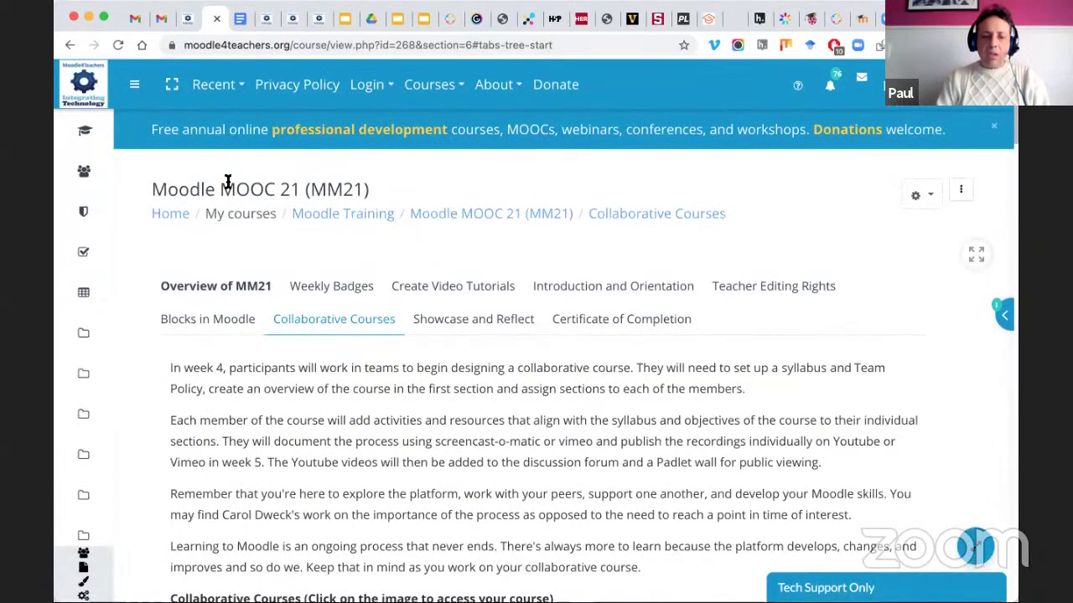
{"action": "left_click", "coordinate": [232, 91]}
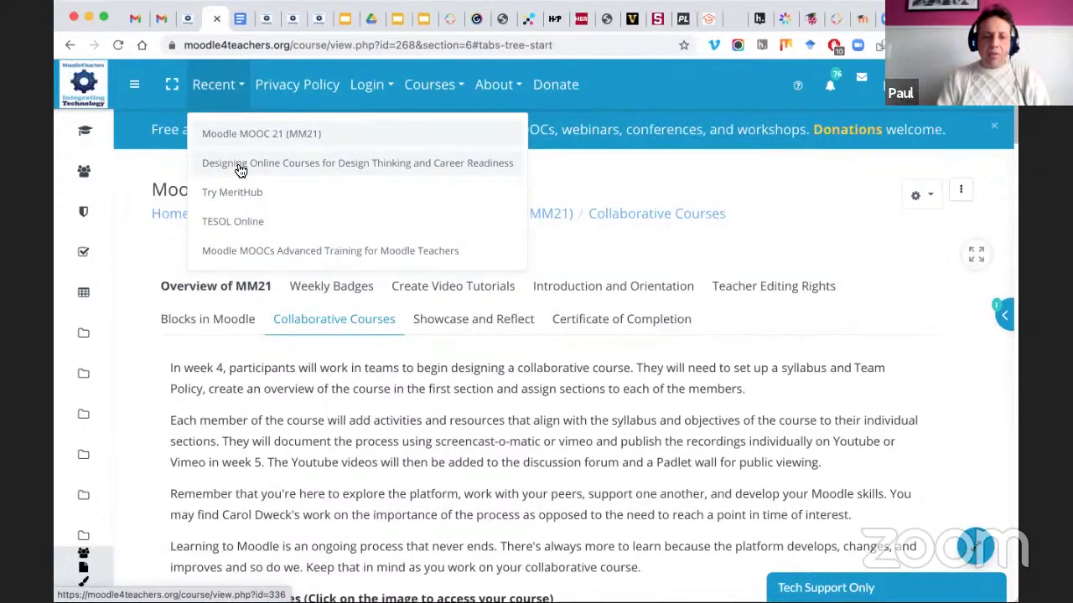
{"action": "left_click", "coordinate": [151, 229]}
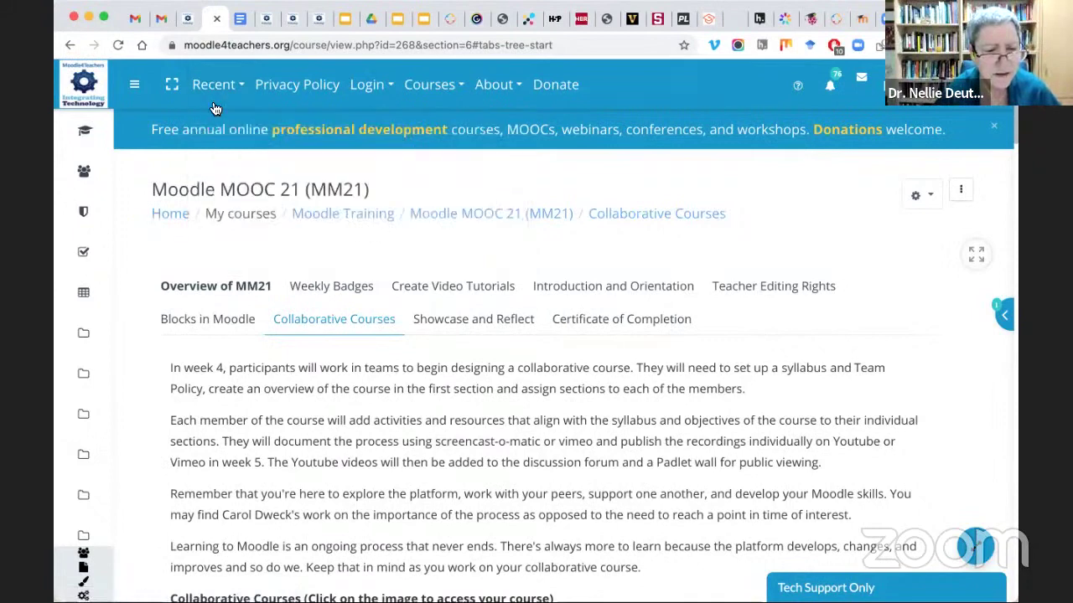
{"action": "left_click", "coordinate": [225, 95]}
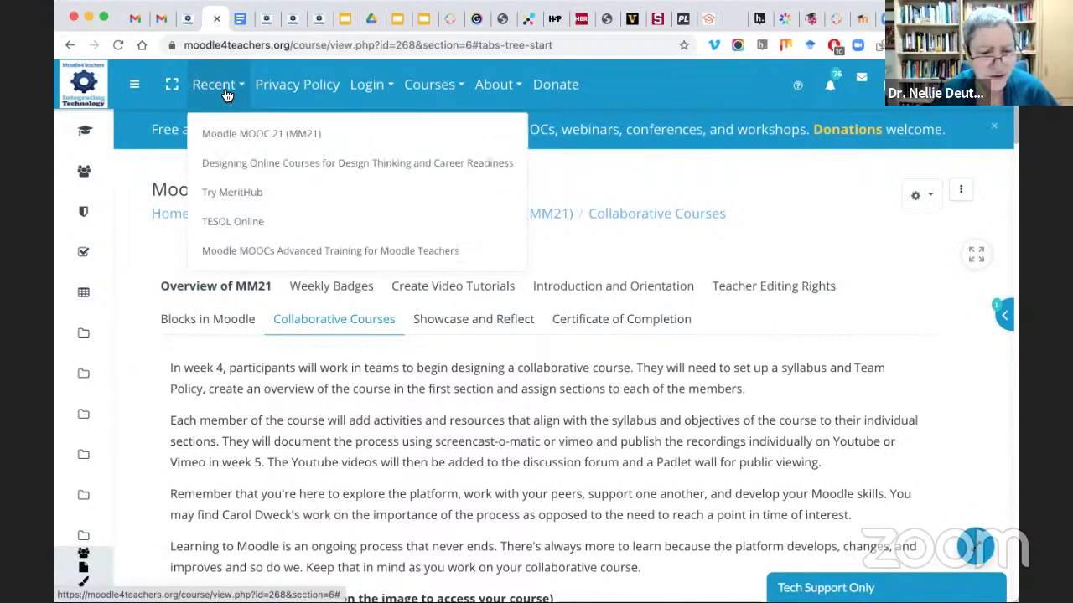
{"action": "left_click", "coordinate": [255, 165]}
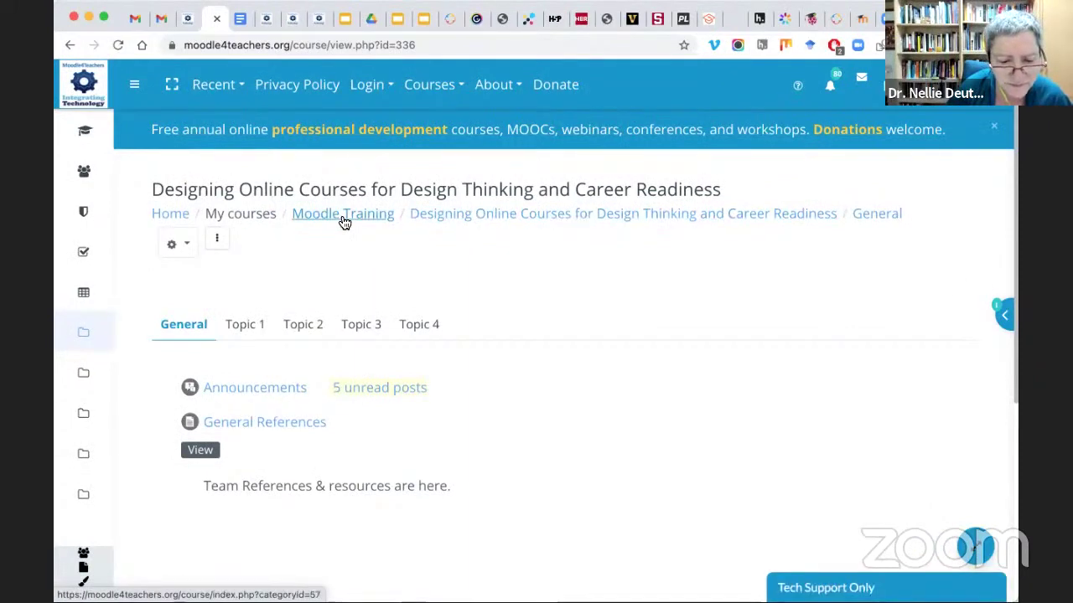
Step: Open the Reading Strategies in EAP course from the Recent courses menu
{"action": "left_click", "coordinate": [236, 89]}
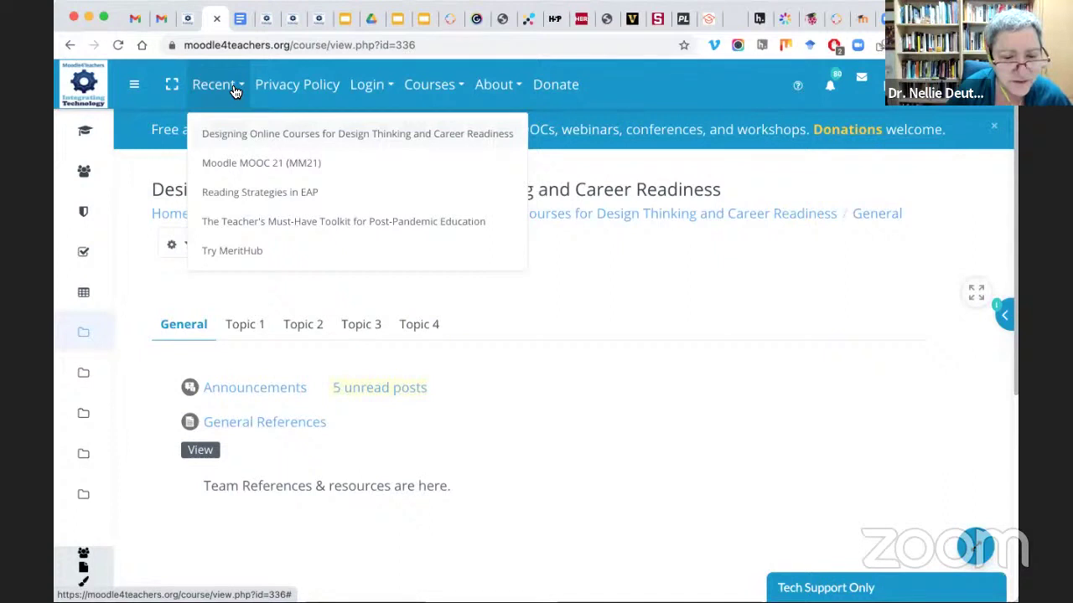
{"action": "left_click", "coordinate": [235, 194]}
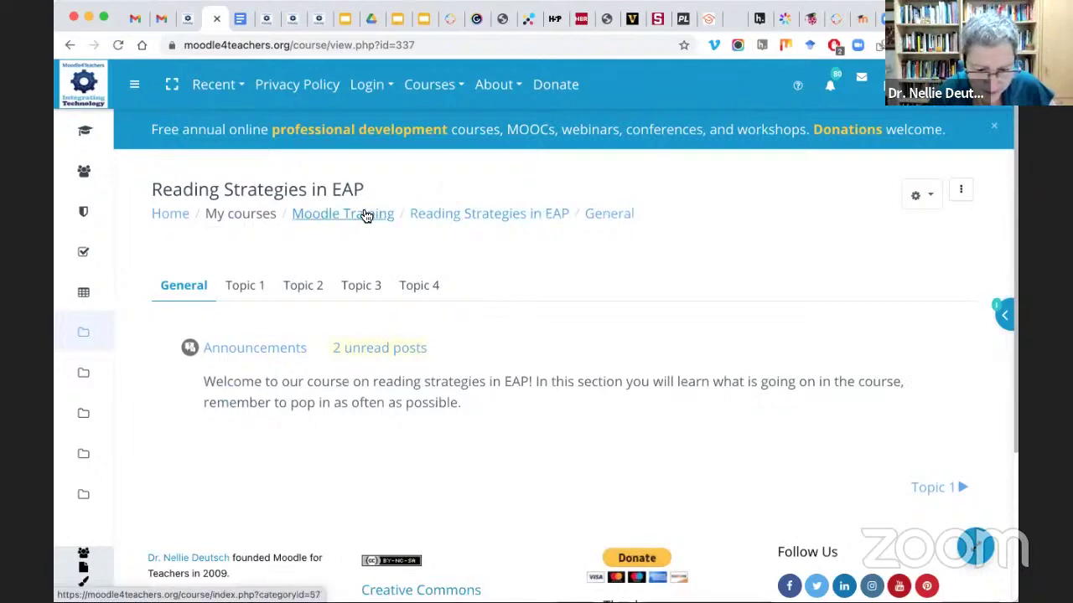
{"action": "scroll", "coordinate": [364, 215], "scroll_direction": "down", "scroll_amount": 3}
{"action": "scroll", "coordinate": [364, 216], "scroll_direction": "up", "scroll_amount": 3}
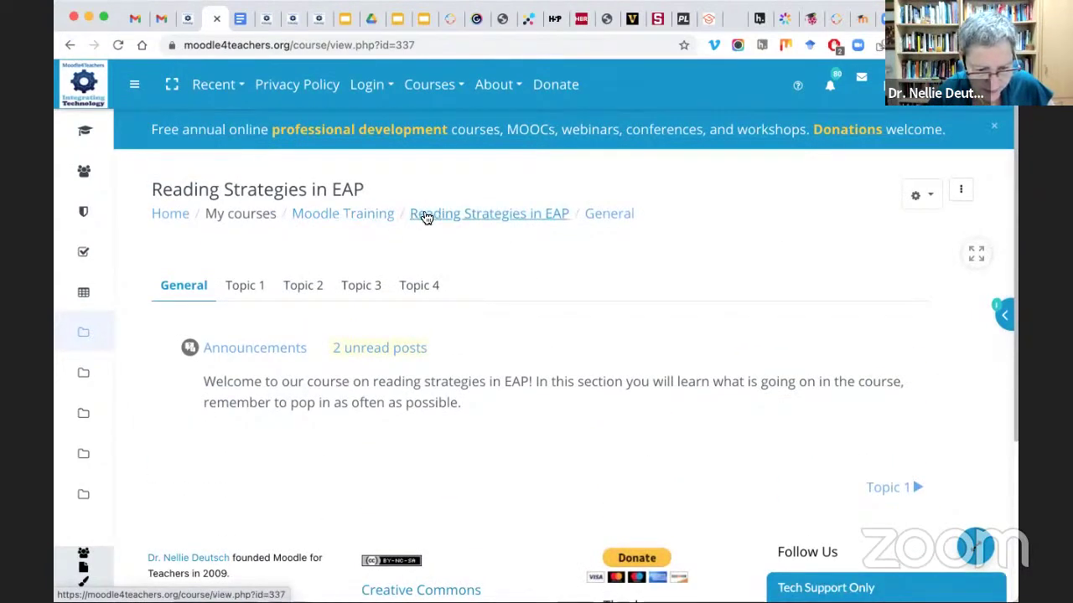
Step: View the course's Participants list of 8 members, all Managers
{"action": "left_click", "coordinate": [164, 174]}
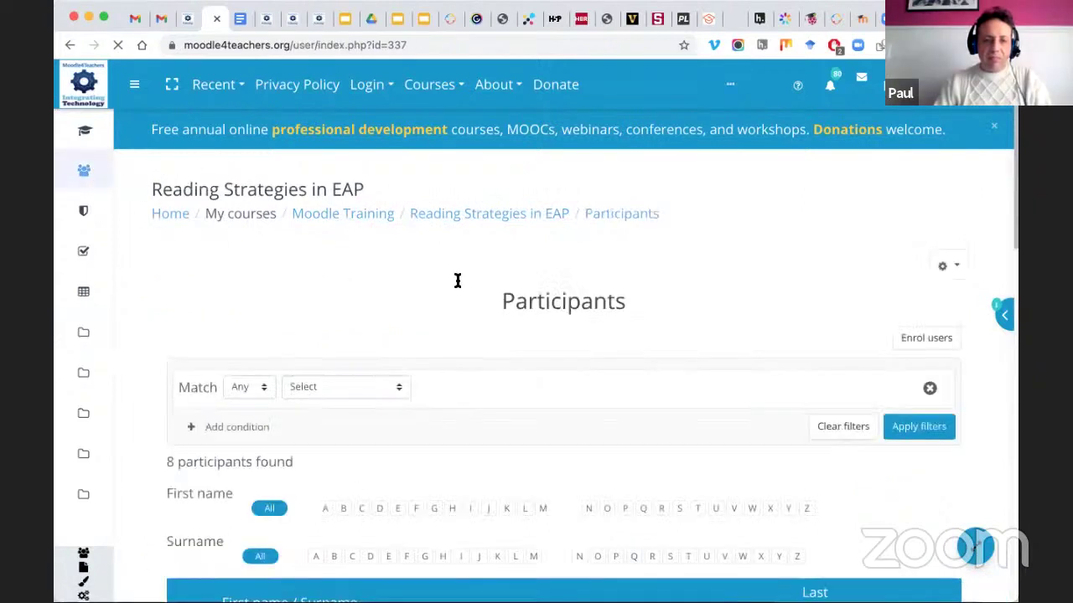
{"action": "scroll", "coordinate": [494, 341], "scroll_direction": "down", "scroll_amount": 5}
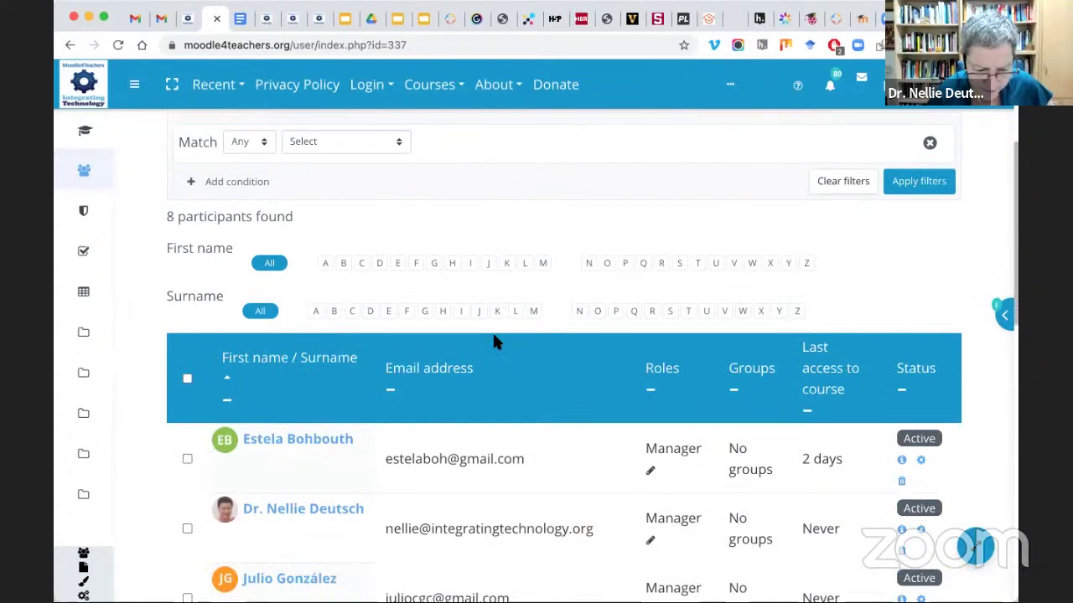
{"action": "scroll", "coordinate": [494, 342], "scroll_direction": "down", "scroll_amount": 2}
{"action": "scroll", "coordinate": [493, 342], "scroll_direction": "down", "scroll_amount": 3}
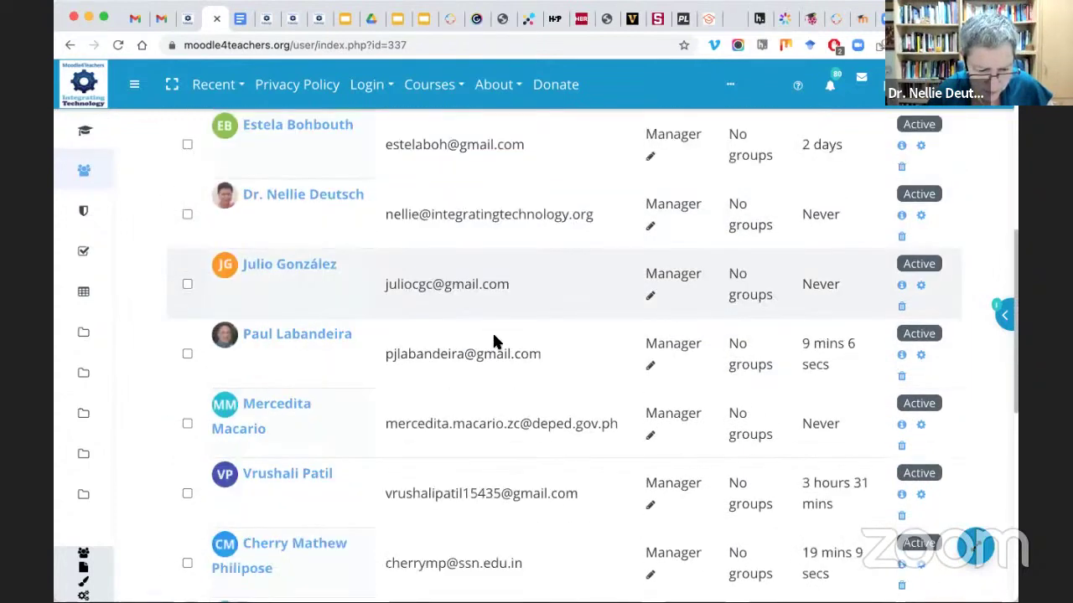
{"action": "scroll", "coordinate": [313, 378], "scroll_direction": "down", "scroll_amount": 1}
{"action": "scroll", "coordinate": [298, 352], "scroll_direction": "down", "scroll_amount": 1}
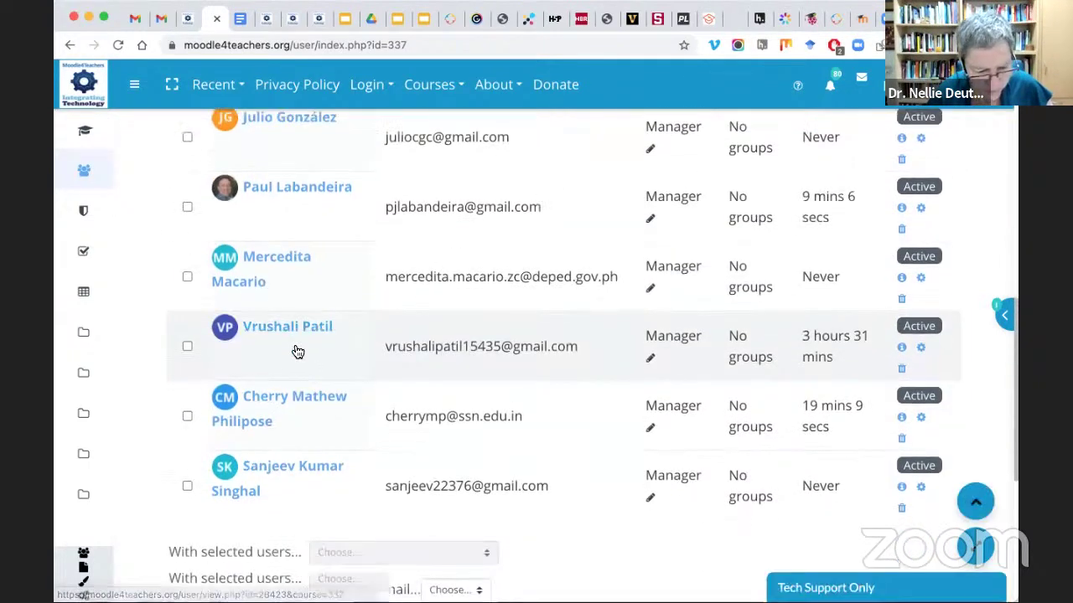
{"action": "scroll", "coordinate": [297, 352], "scroll_direction": "down", "scroll_amount": 1}
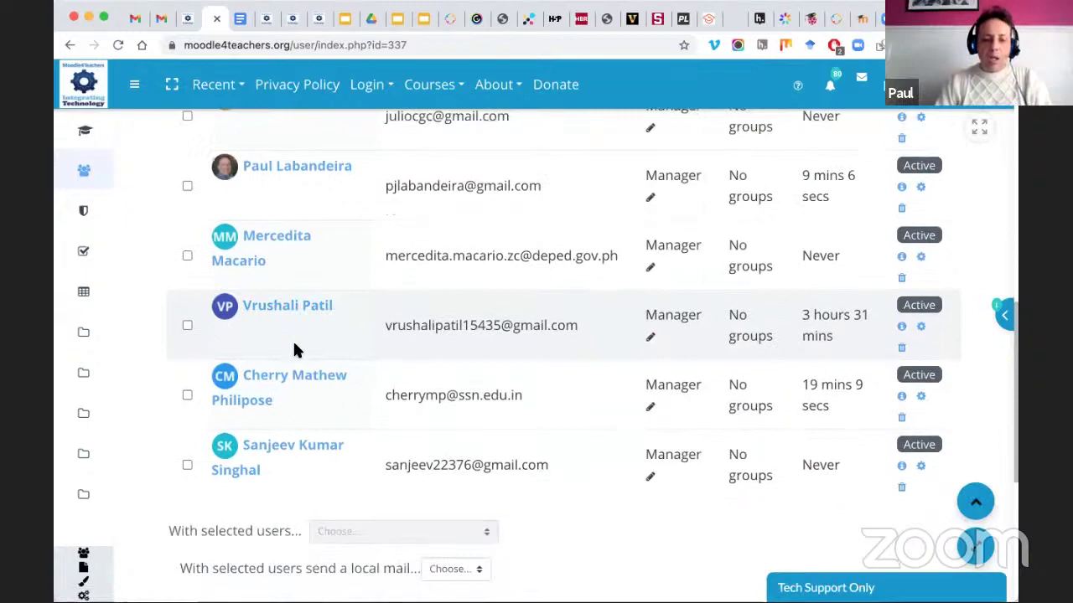
{"action": "scroll", "coordinate": [296, 350], "scroll_direction": "up", "scroll_amount": 3}
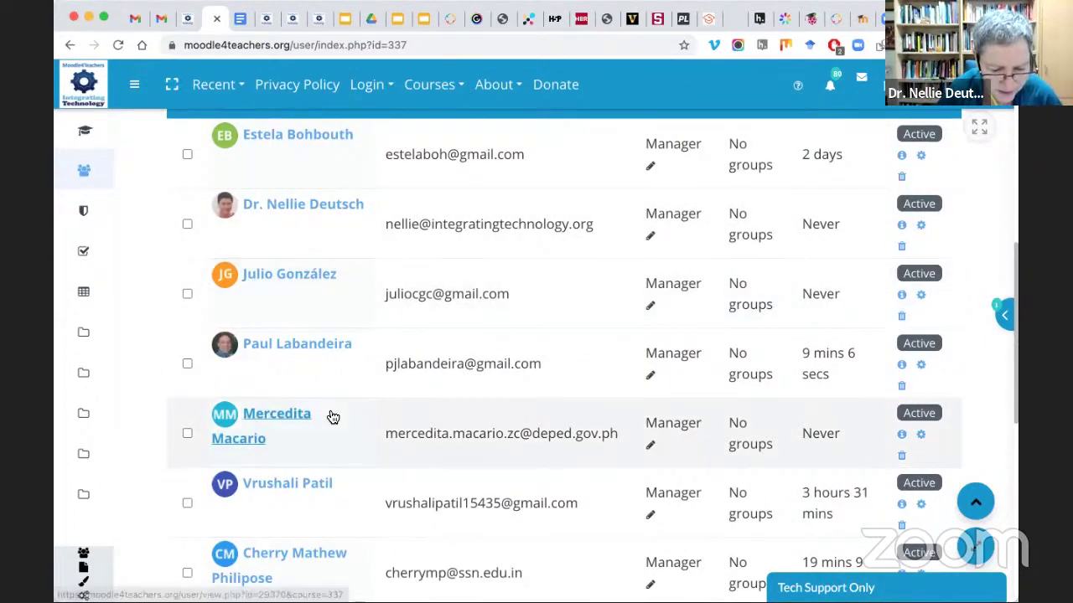
{"action": "scroll", "coordinate": [330, 414], "scroll_direction": "down", "scroll_amount": 1}
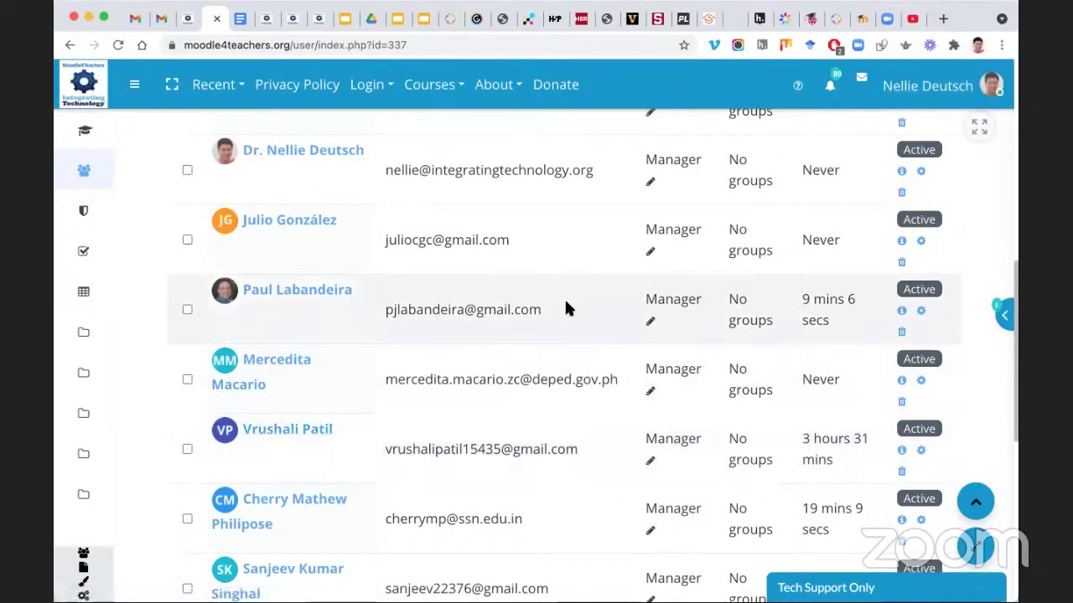
{"action": "scroll", "coordinate": [564, 307], "scroll_direction": "up", "scroll_amount": 2}
{"action": "scroll", "coordinate": [564, 308], "scroll_direction": "up", "scroll_amount": 6}
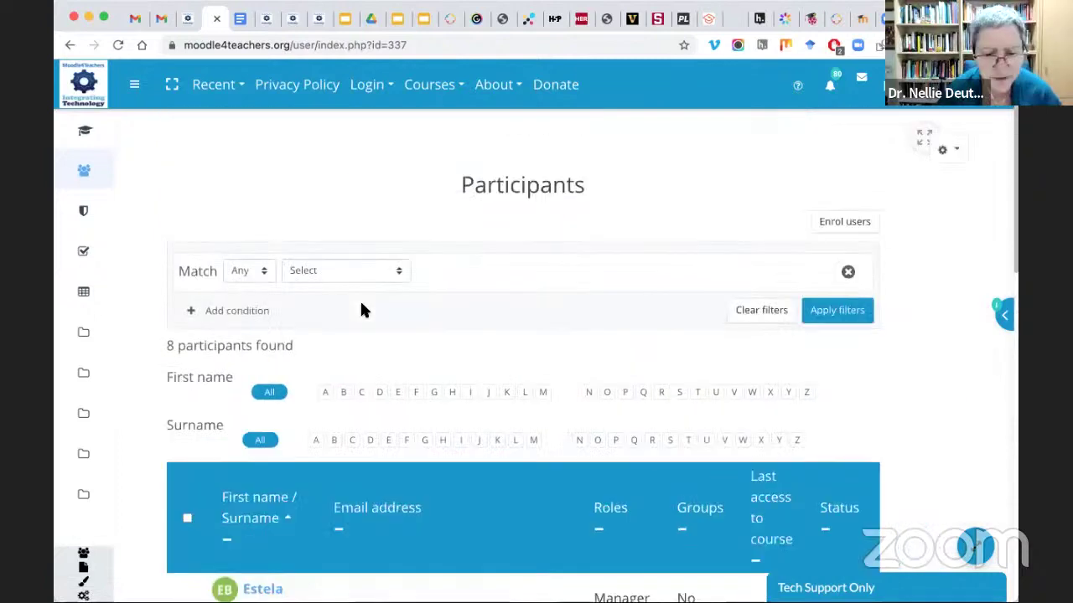
Step: Go to the Moodle MOOC 21 (MM21) course from Recent and open its manual enrolments page
{"action": "left_click", "coordinate": [237, 86]}
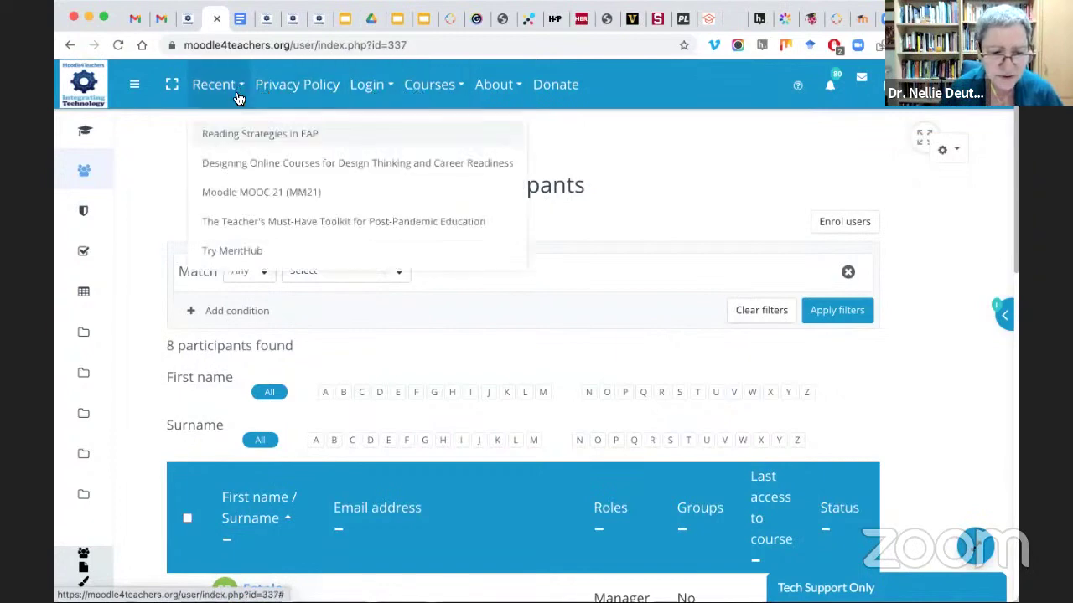
{"action": "left_click", "coordinate": [248, 193]}
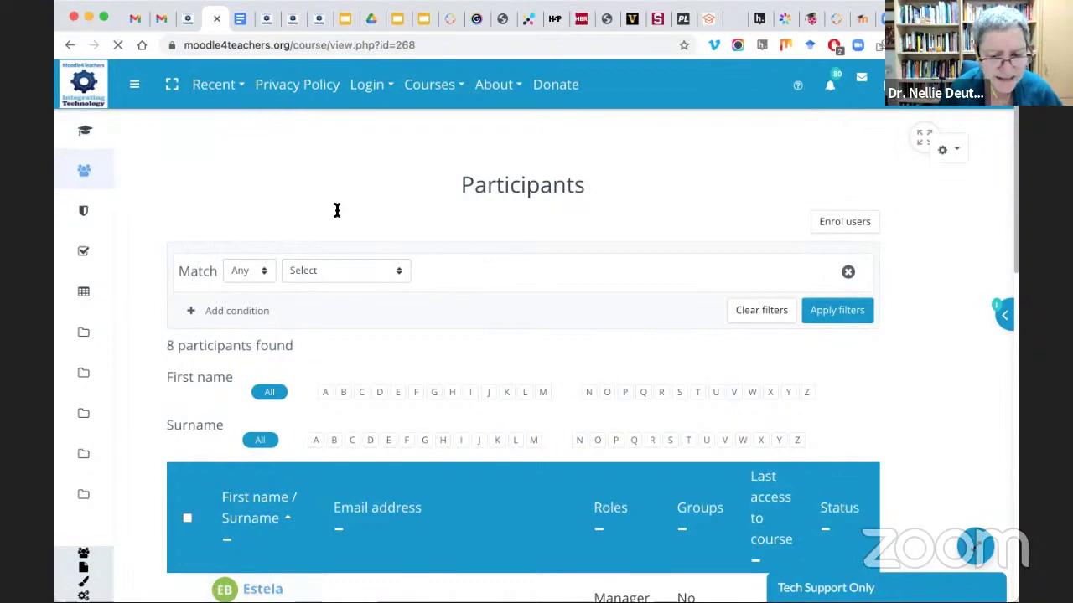
{"action": "left_click", "coordinate": [82, 174]}
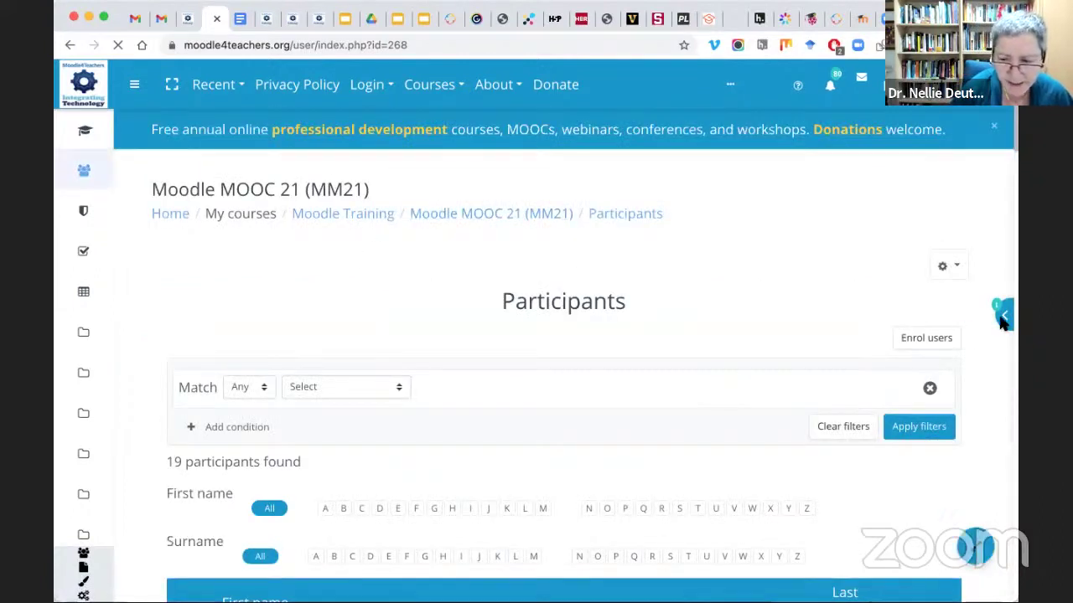
{"action": "left_click", "coordinate": [928, 337]}
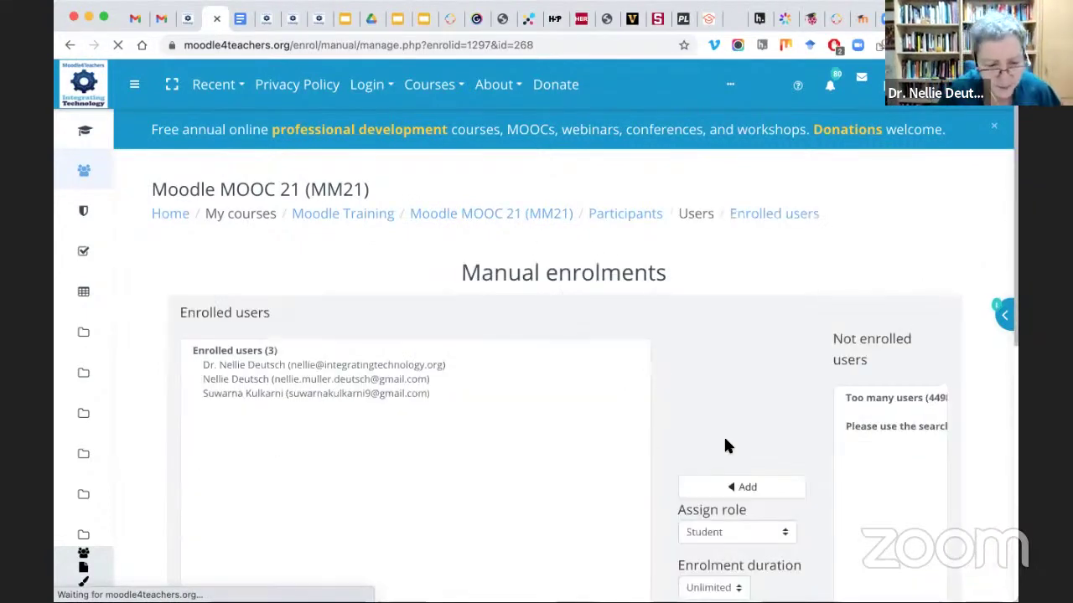
Step: Look over MM21's enrolled users, then switch to the Reading Strategies in EAP course
{"action": "scroll", "coordinate": [839, 433], "scroll_direction": "down", "scroll_amount": 5}
{"action": "scroll", "coordinate": [299, 222], "scroll_direction": "up", "scroll_amount": 2}
{"action": "left_click", "coordinate": [282, 234]}
{"action": "scroll", "coordinate": [281, 242], "scroll_direction": "up", "scroll_amount": 4}
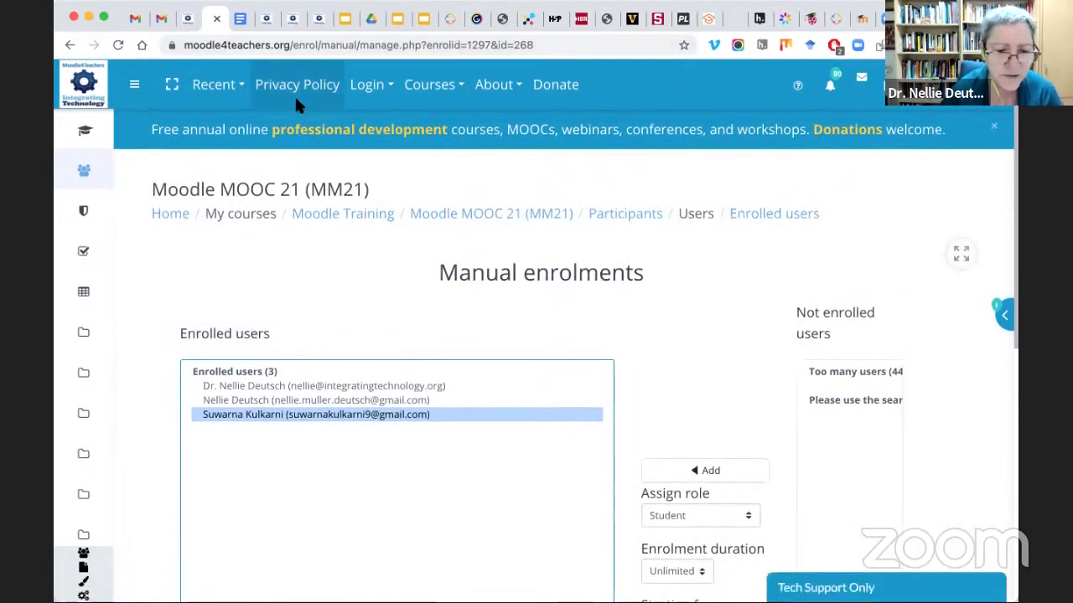
{"action": "left_click", "coordinate": [212, 86]}
{"action": "left_click", "coordinate": [256, 166]}
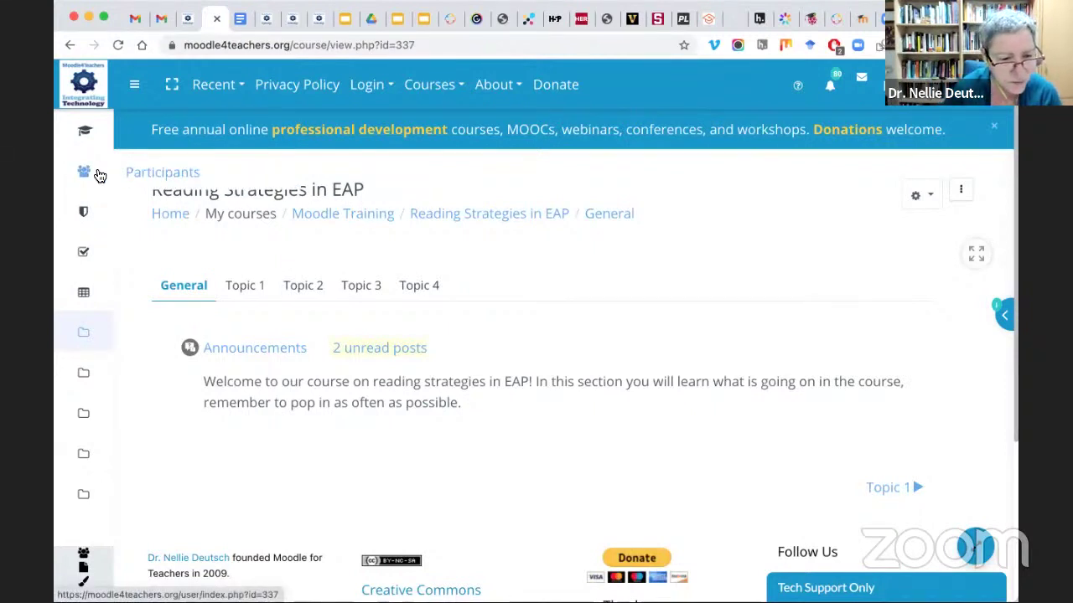
Step: On the Reading Strategies in EAP participants page, start Enrol users and search for the new user by name
{"action": "left_click", "coordinate": [99, 175]}
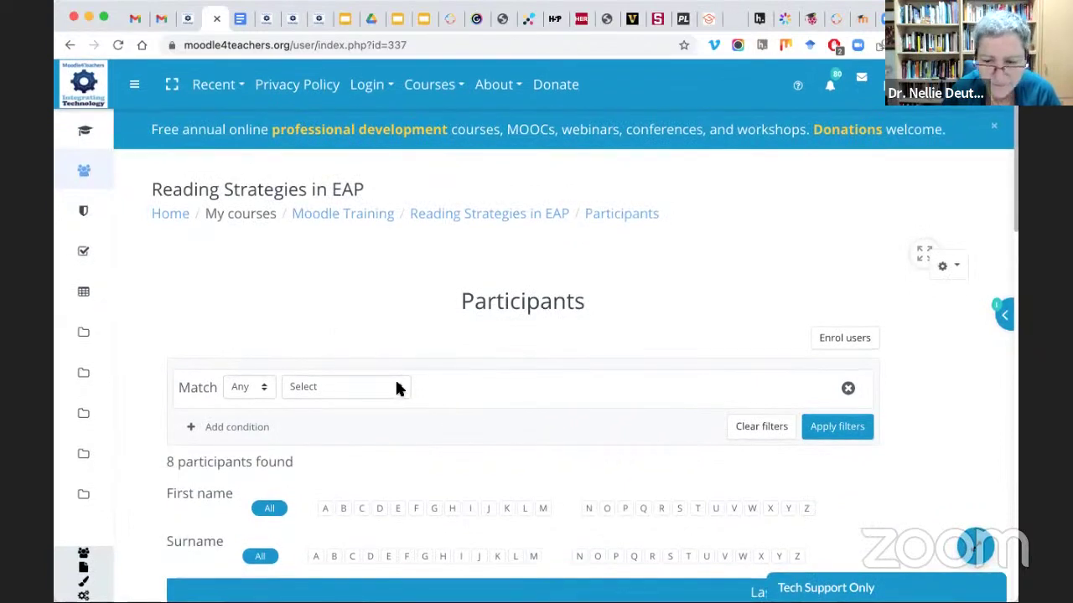
{"action": "left_click", "coordinate": [835, 337]}
{"action": "left_click", "coordinate": [429, 245]}
{"action": "type", "text": "Sw"}
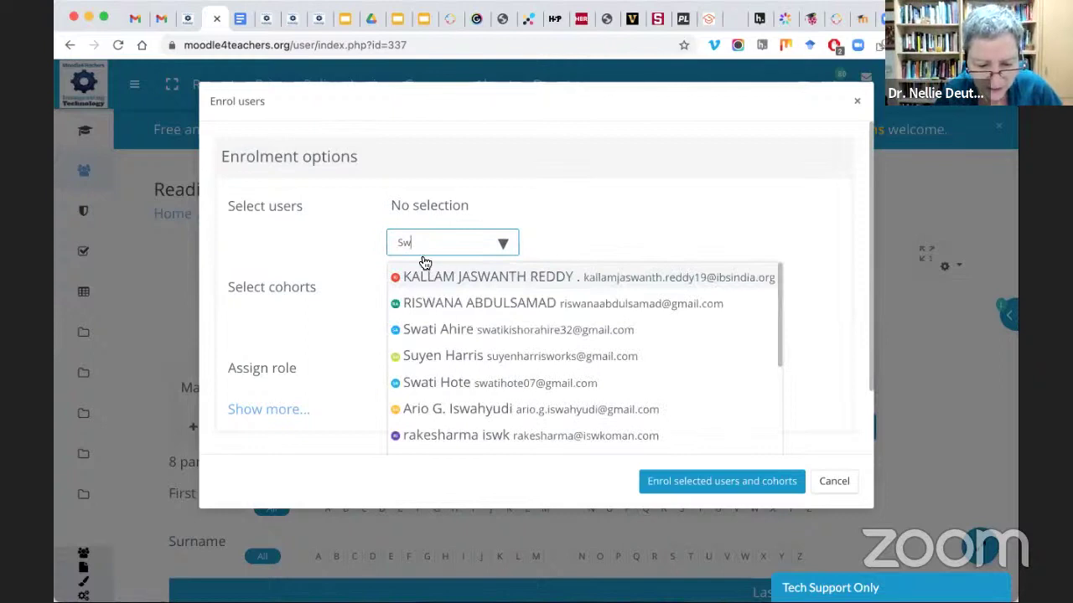
{"action": "key", "text": "BackSpace"}
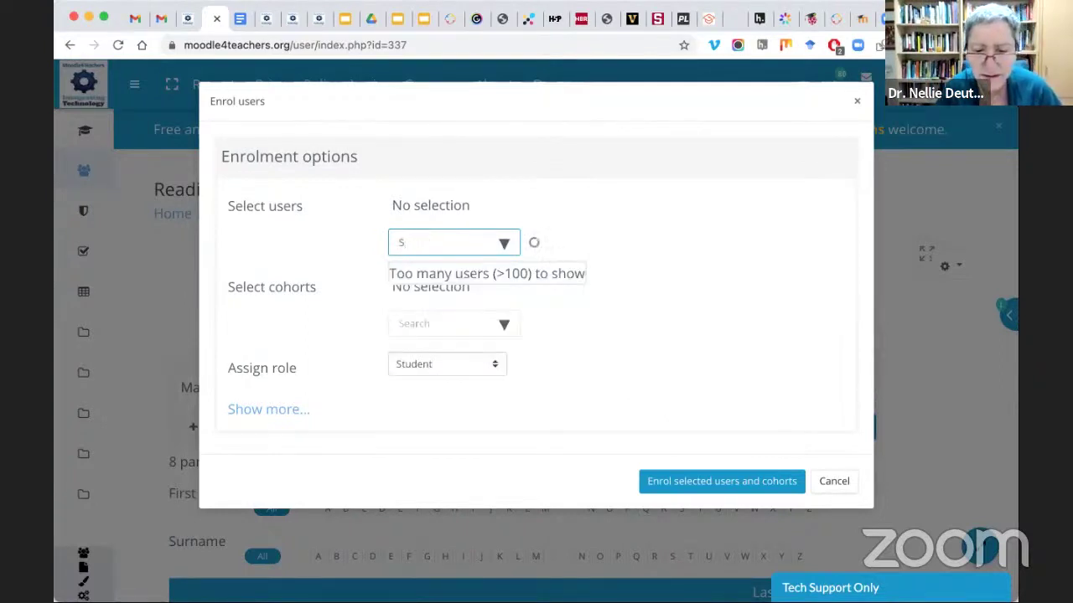
{"action": "type", "text": "w"}
{"action": "key", "text": "BackSpace"}
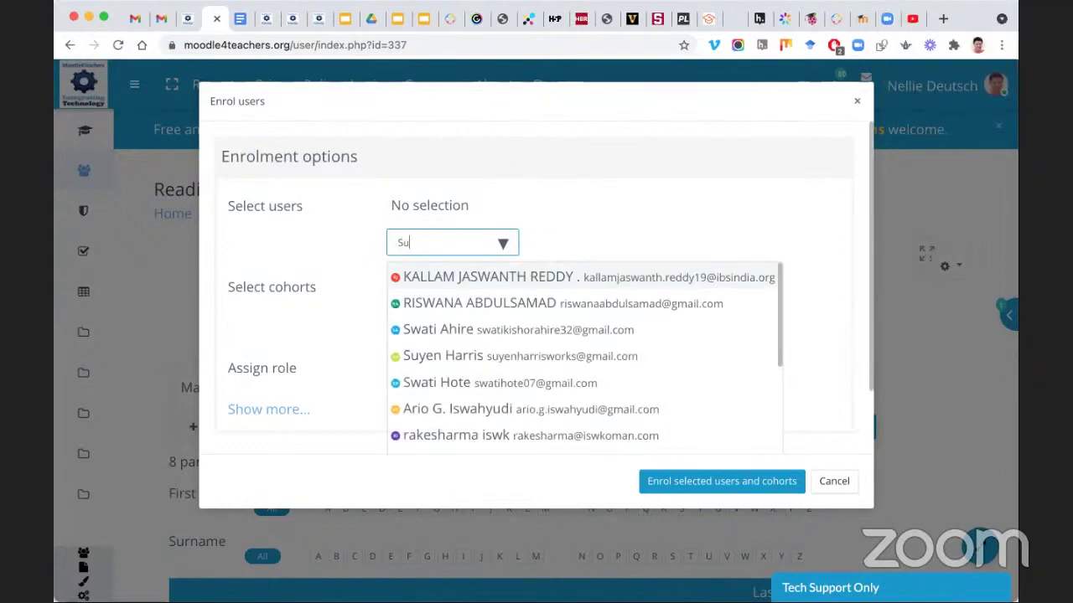
{"action": "type", "text": "uwa"}
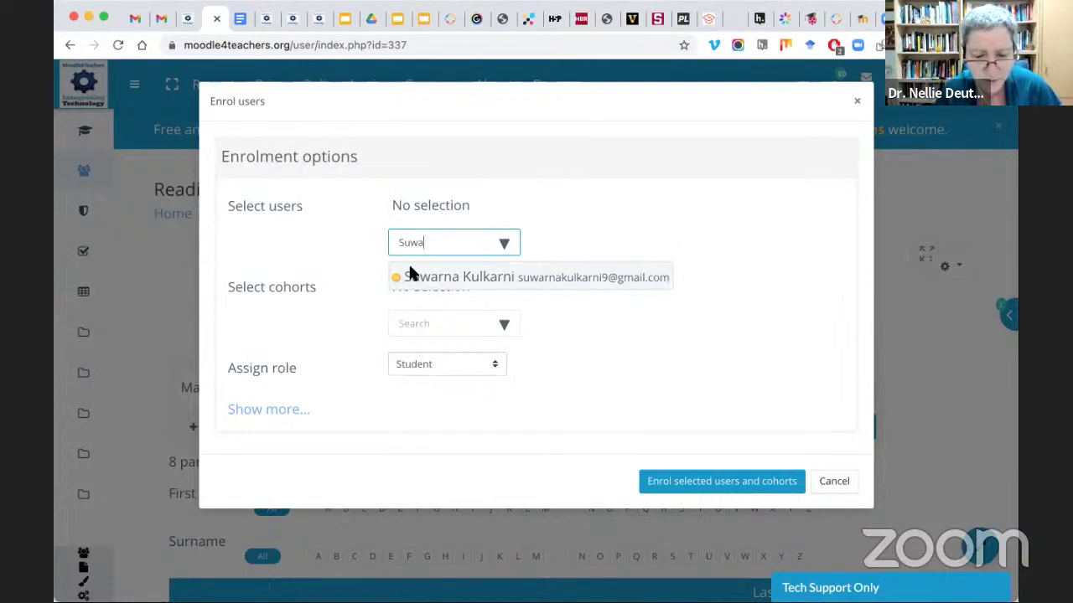
Step: Select the matching user, assign the Manager role, and enrol them
{"action": "left_click", "coordinate": [472, 276]}
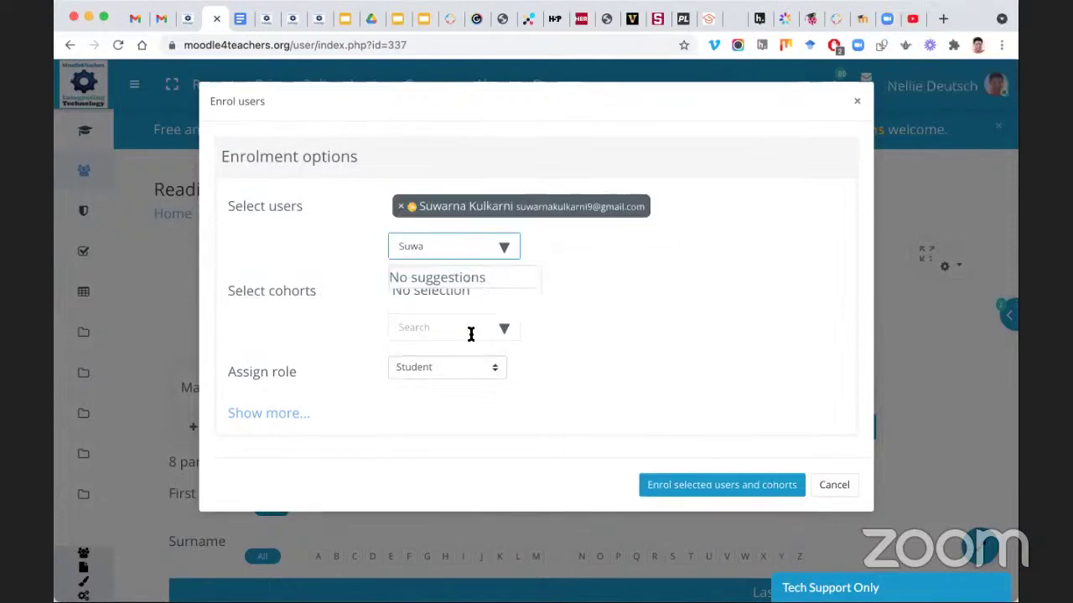
{"action": "left_click", "coordinate": [466, 366]}
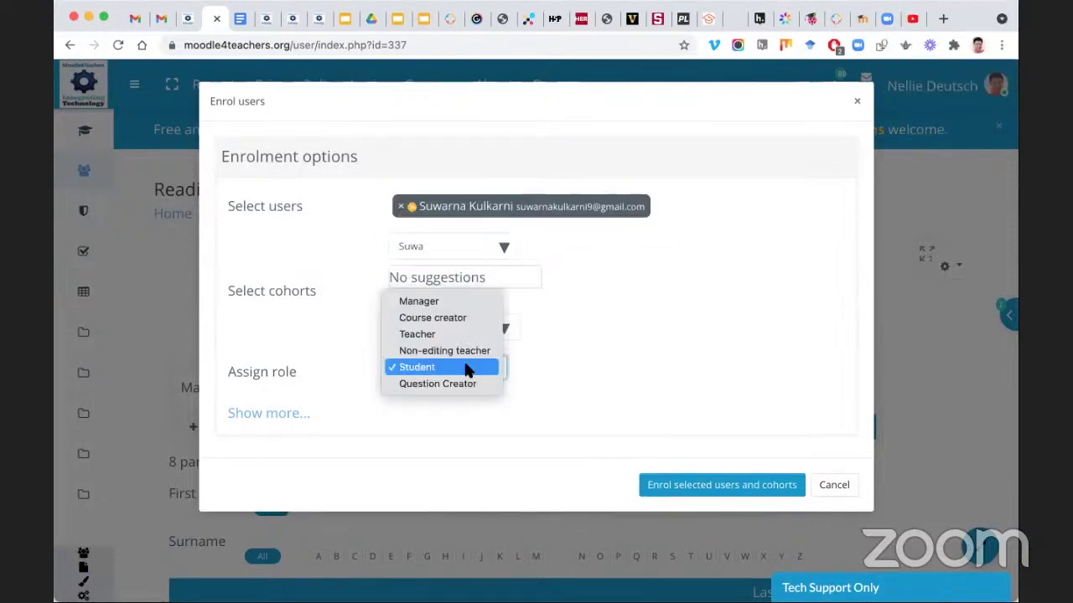
{"action": "left_click", "coordinate": [428, 302]}
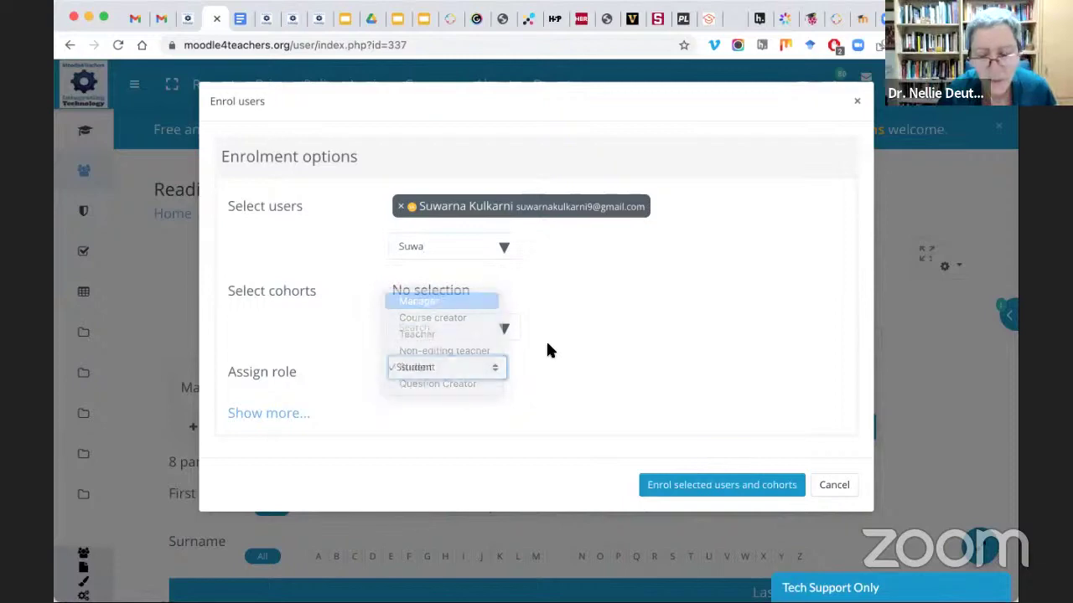
{"action": "left_click", "coordinate": [705, 486]}
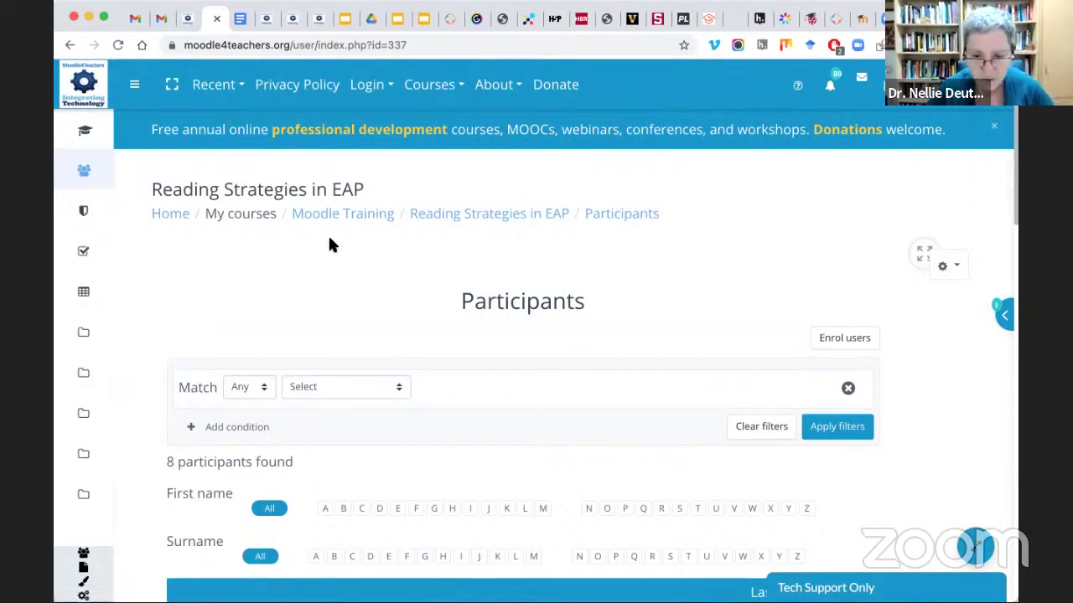
{"action": "scroll", "coordinate": [331, 242], "scroll_direction": "down", "scroll_amount": 1}
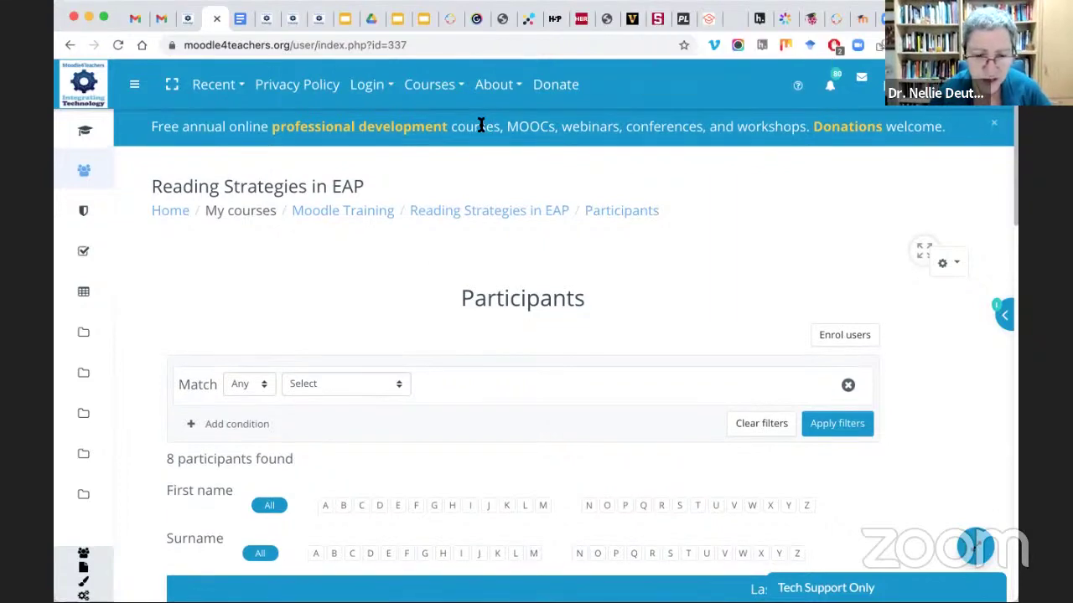
{"action": "scroll", "coordinate": [476, 196], "scroll_direction": "down", "scroll_amount": 5}
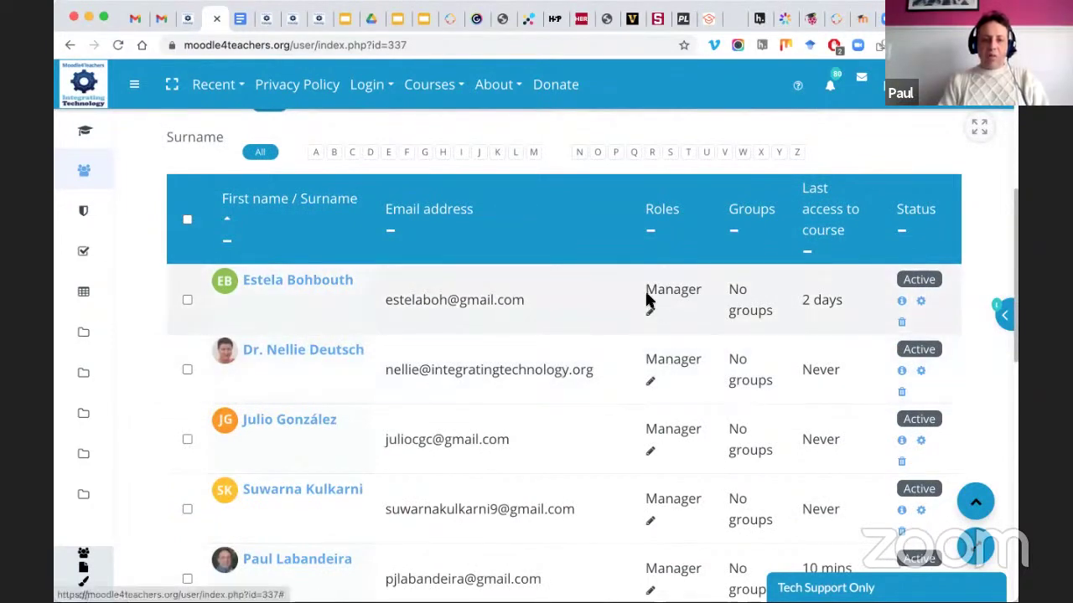
{"action": "scroll", "coordinate": [247, 441], "scroll_direction": "down", "scroll_amount": 1}
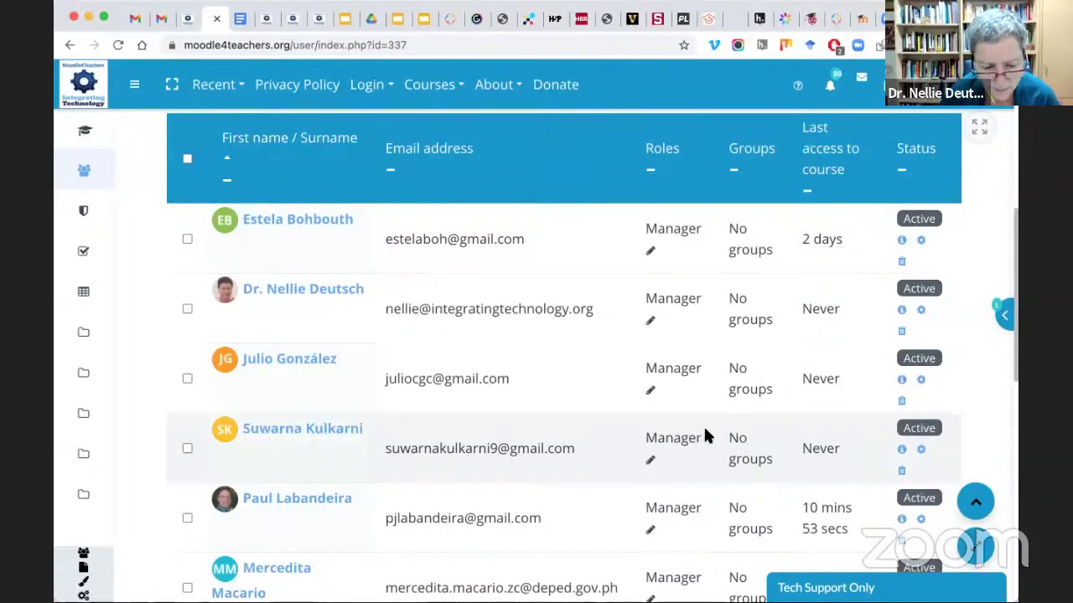
{"action": "scroll", "coordinate": [704, 435], "scroll_direction": "down", "scroll_amount": 2}
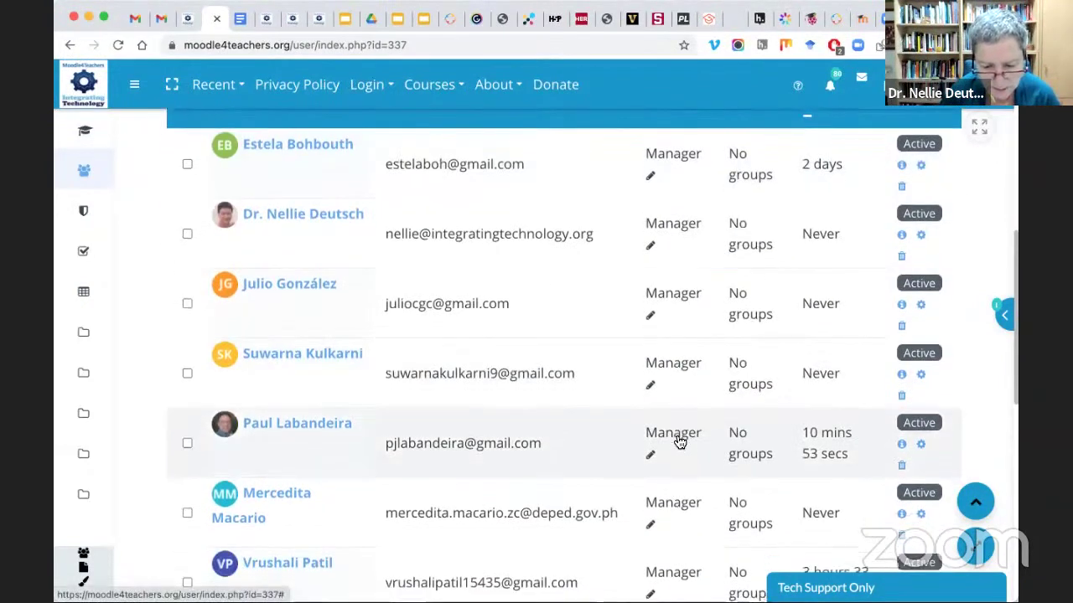
{"action": "scroll", "coordinate": [677, 438], "scroll_direction": "down", "scroll_amount": 5}
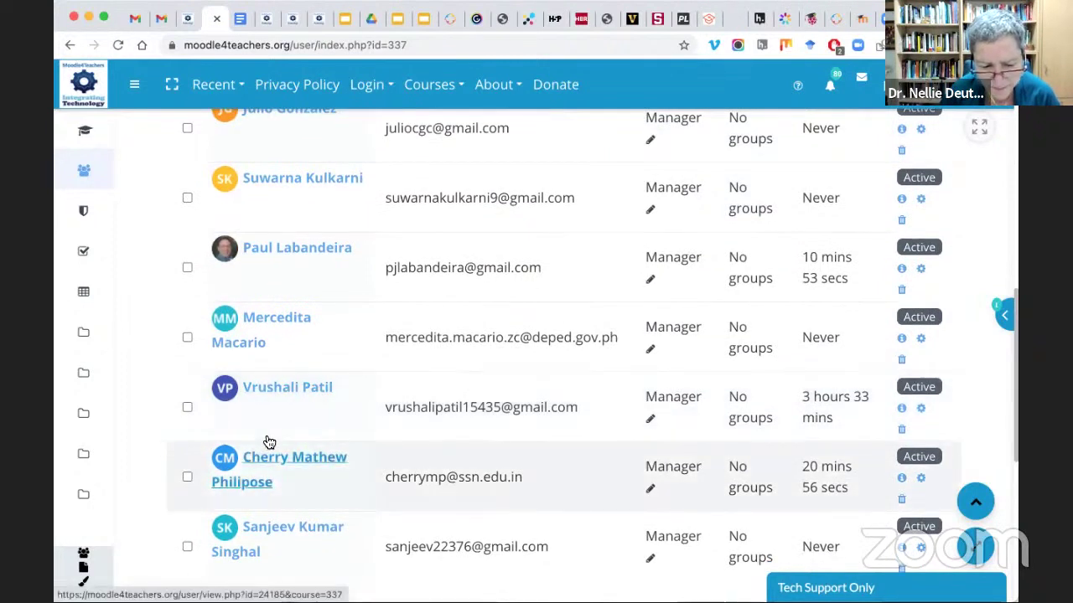
{"action": "scroll", "coordinate": [284, 444], "scroll_direction": "down", "scroll_amount": 3}
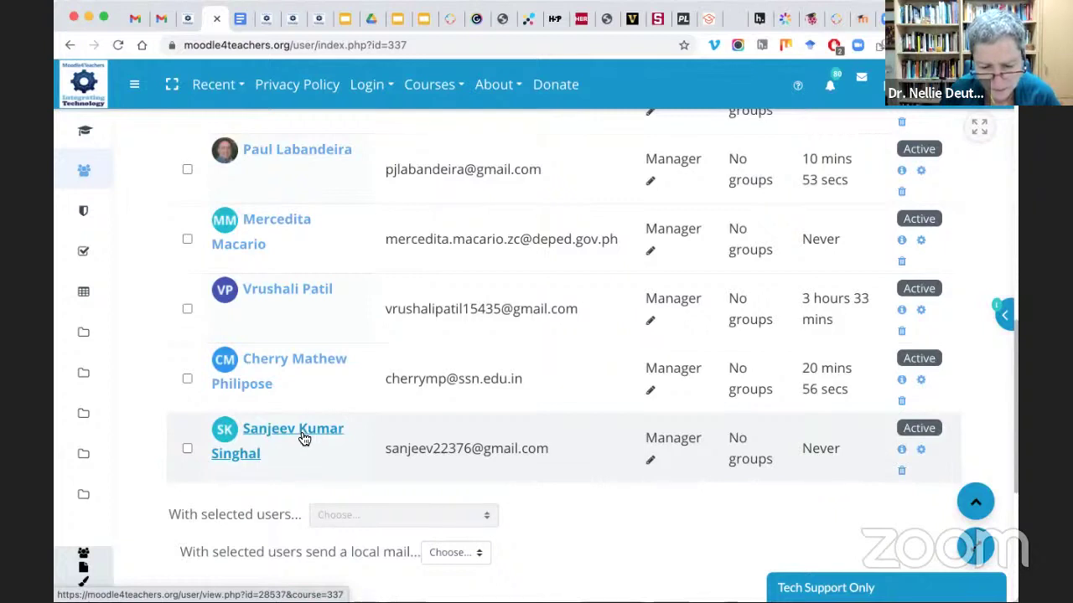
{"action": "scroll", "coordinate": [303, 438], "scroll_direction": "up", "scroll_amount": 3}
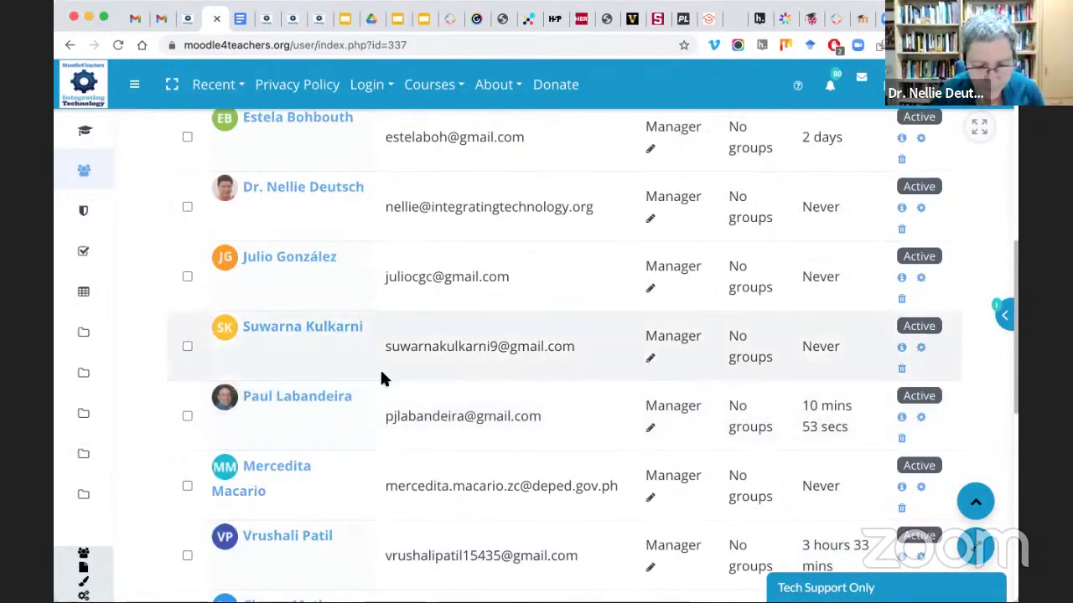
{"action": "scroll", "coordinate": [676, 393], "scroll_direction": "up", "scroll_amount": 1}
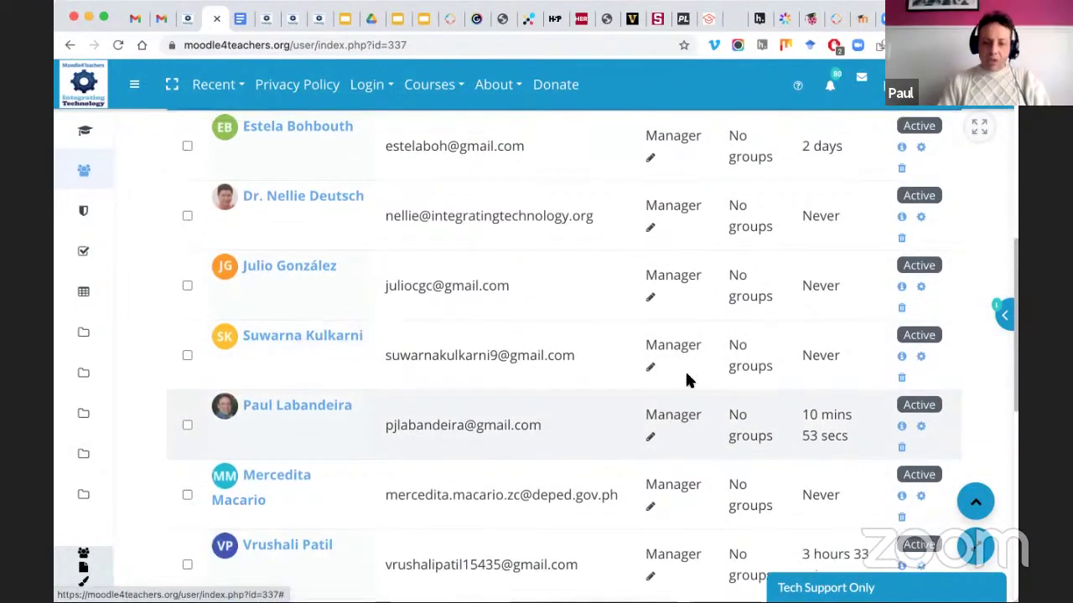
{"action": "scroll", "coordinate": [665, 79], "scroll_direction": "up", "scroll_amount": 3}
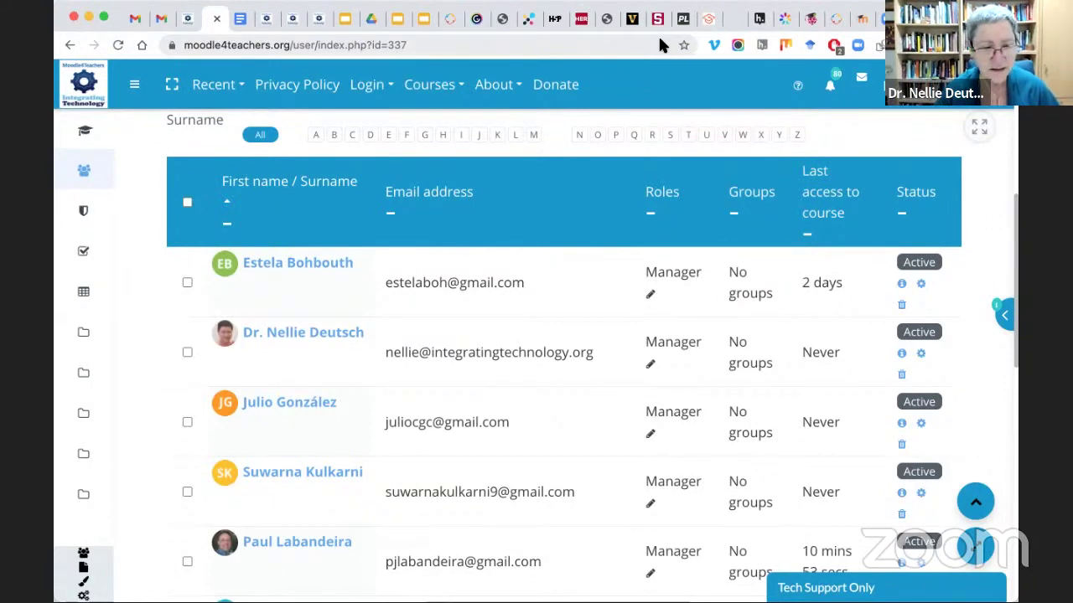
{"action": "scroll", "coordinate": [666, 214], "scroll_direction": "down", "scroll_amount": 1}
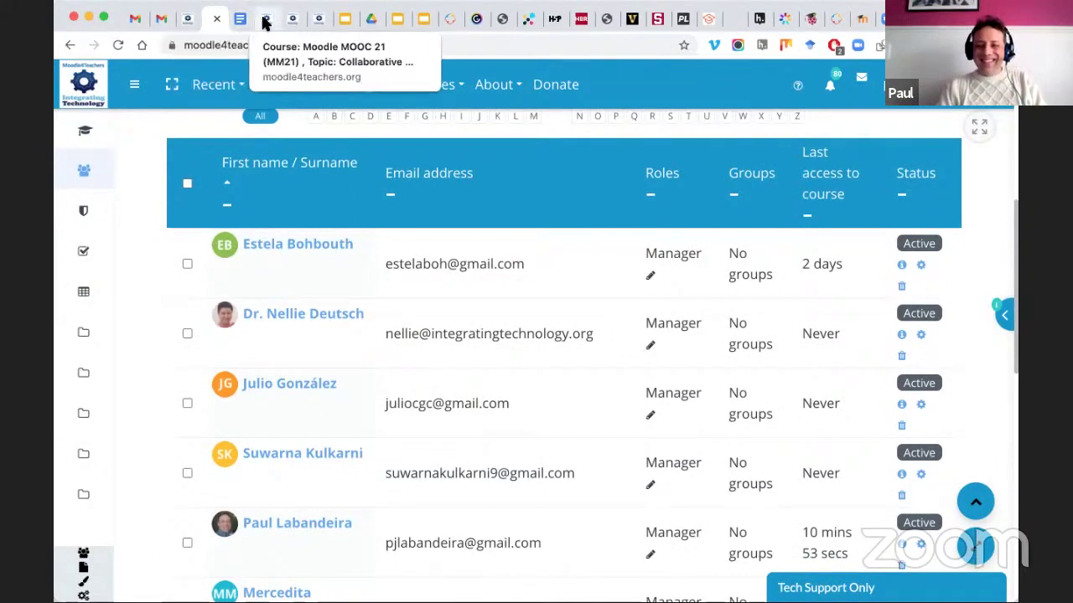
Step: Return to the MM21 course page and read the Collaborative Courses week 4 team design description
{"action": "left_click", "coordinate": [265, 19]}
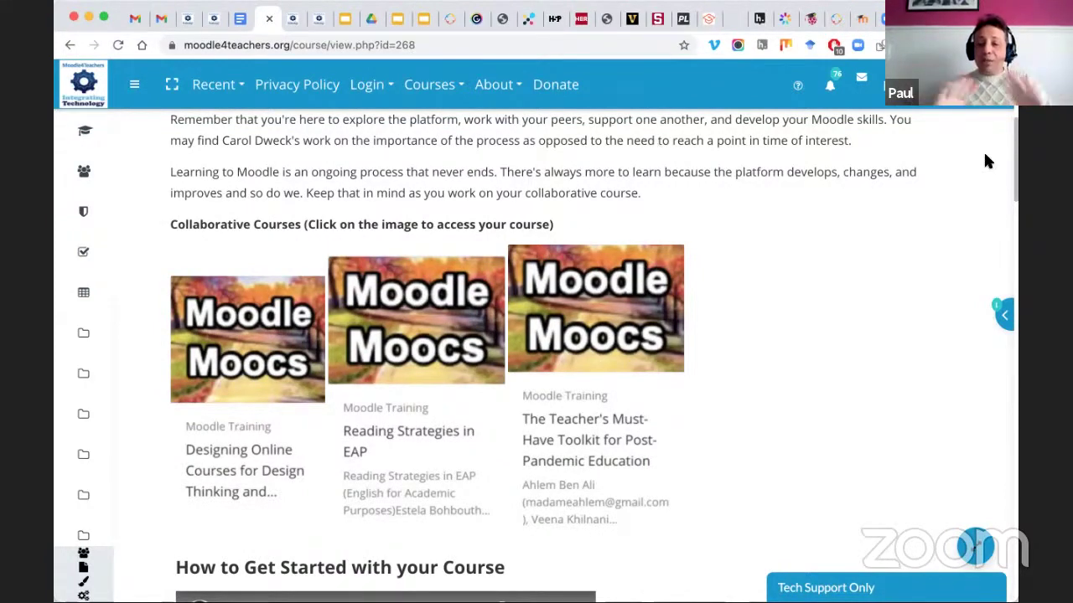
{"action": "scroll", "coordinate": [100, 328], "scroll_direction": "down", "scroll_amount": 2}
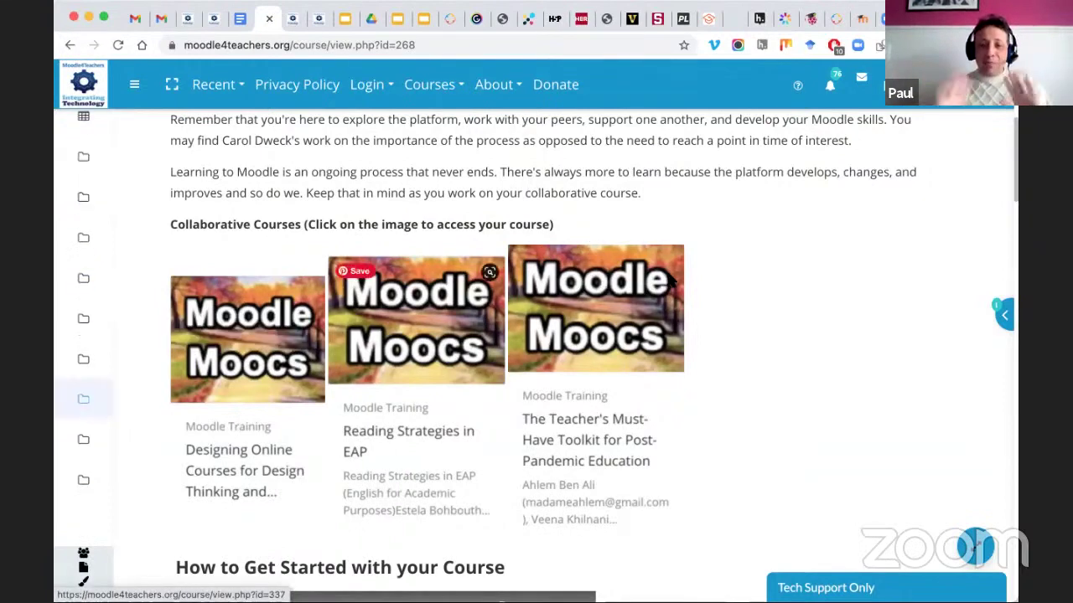
{"action": "scroll", "coordinate": [883, 399], "scroll_direction": "up", "scroll_amount": 4}
{"action": "scroll", "coordinate": [988, 312], "scroll_direction": "up", "scroll_amount": 2}
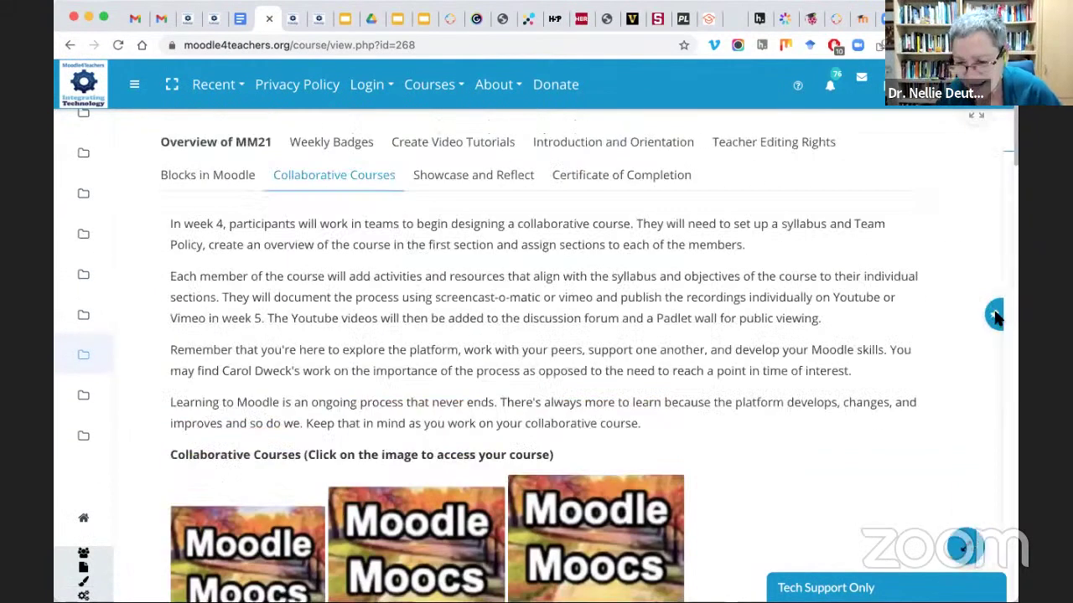
{"action": "left_click", "coordinate": [1006, 316]}
{"action": "scroll", "coordinate": [908, 328], "scroll_direction": "down", "scroll_amount": 3}
{"action": "scroll", "coordinate": [913, 342], "scroll_direction": "down", "scroll_amount": 10}
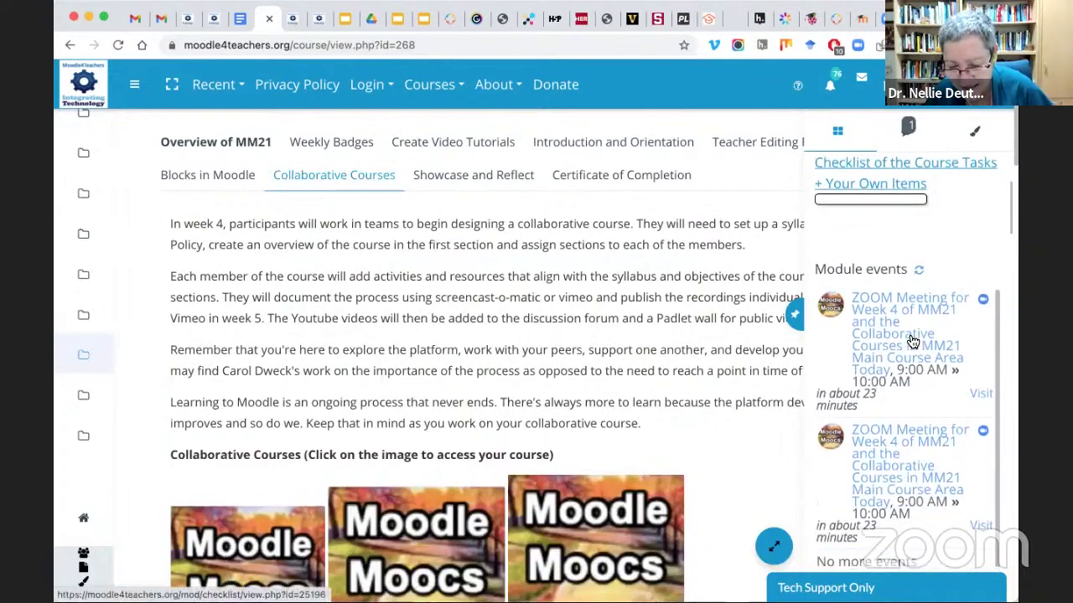
{"action": "scroll", "coordinate": [897, 393], "scroll_direction": "down", "scroll_amount": 15}
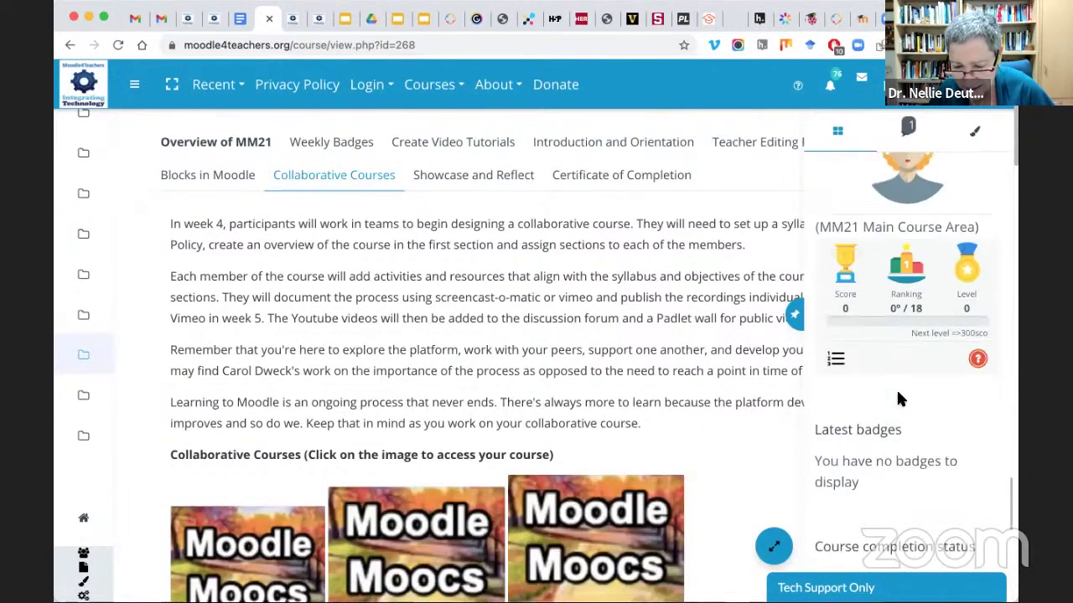
{"action": "scroll", "coordinate": [899, 400], "scroll_direction": "down", "scroll_amount": 10}
{"action": "scroll", "coordinate": [899, 401], "scroll_direction": "down", "scroll_amount": 2}
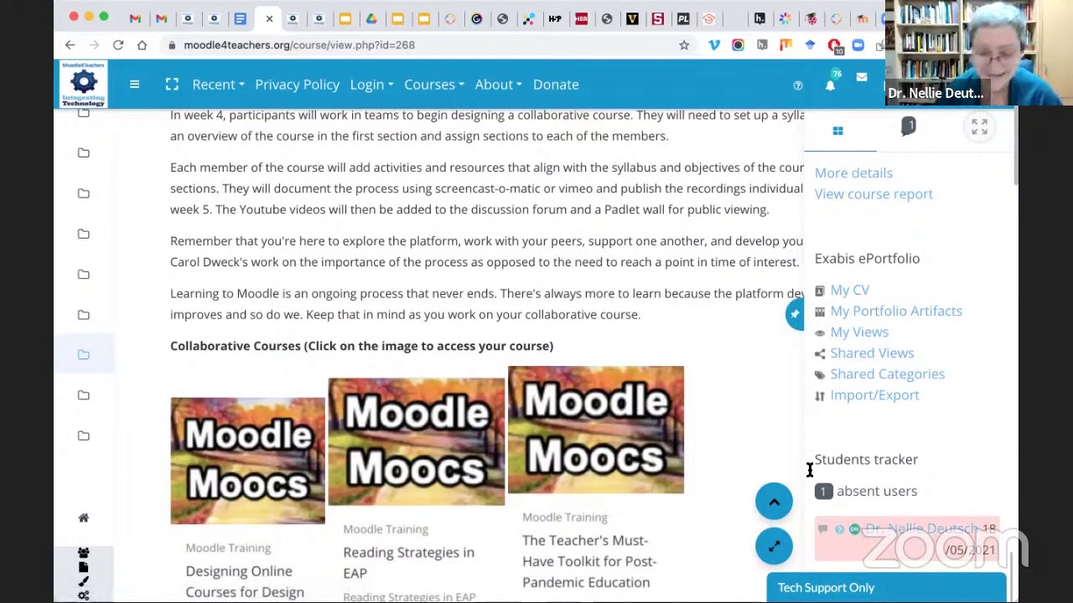
{"action": "scroll", "coordinate": [495, 258], "scroll_direction": "up", "scroll_amount": 5}
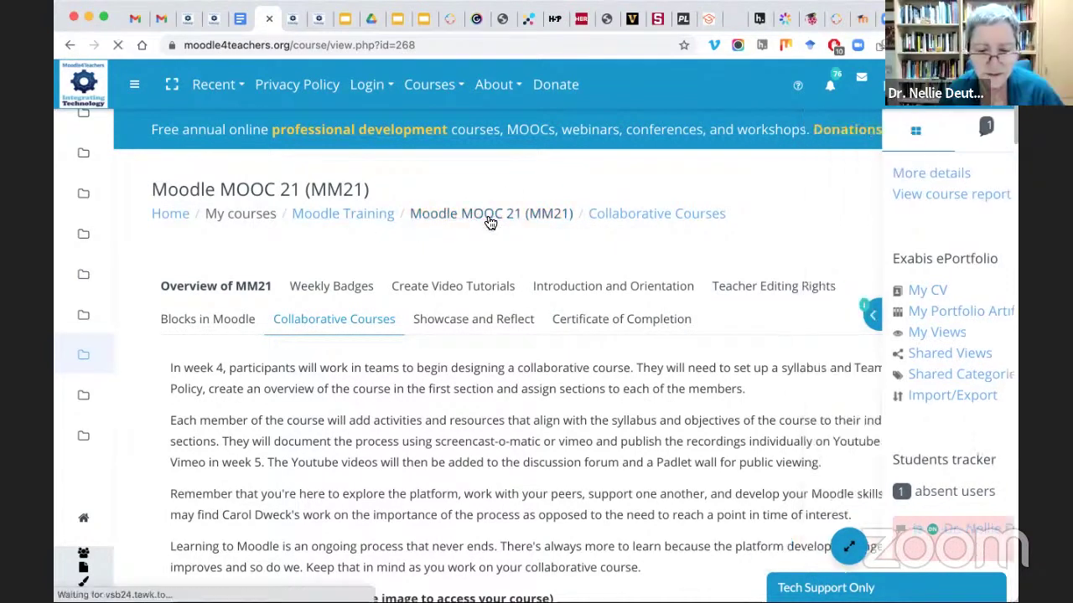
Step: Show Teacher Editing Rights and scroll to the Kahoot Challenge forum asking for 10 quiz questions
{"action": "left_click", "coordinate": [776, 287]}
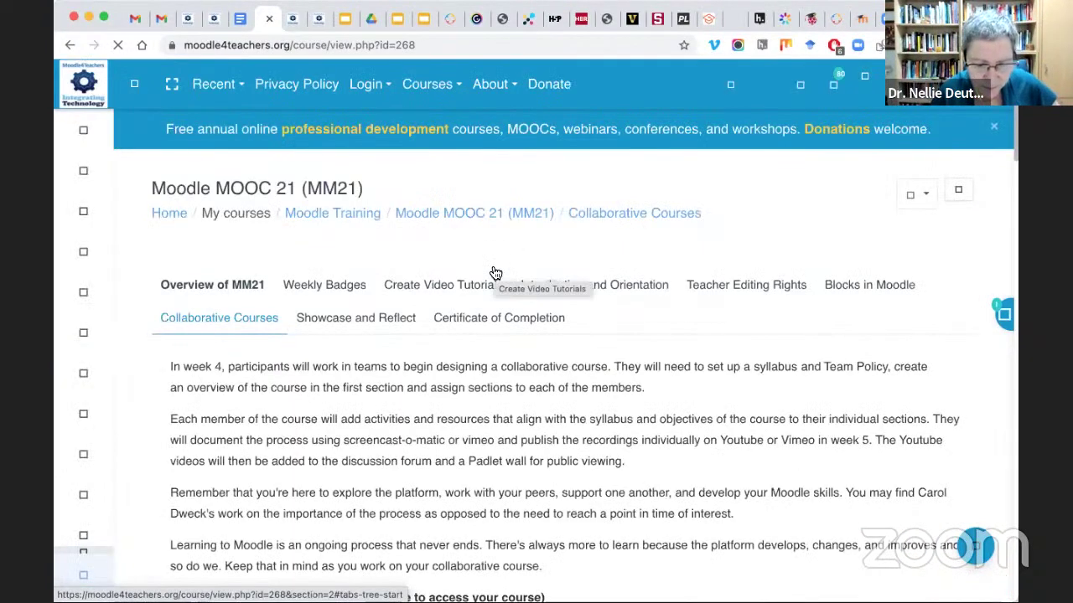
{"action": "scroll", "coordinate": [456, 272], "scroll_direction": "down", "scroll_amount": 3}
{"action": "scroll", "coordinate": [457, 271], "scroll_direction": "down", "scroll_amount": 10}
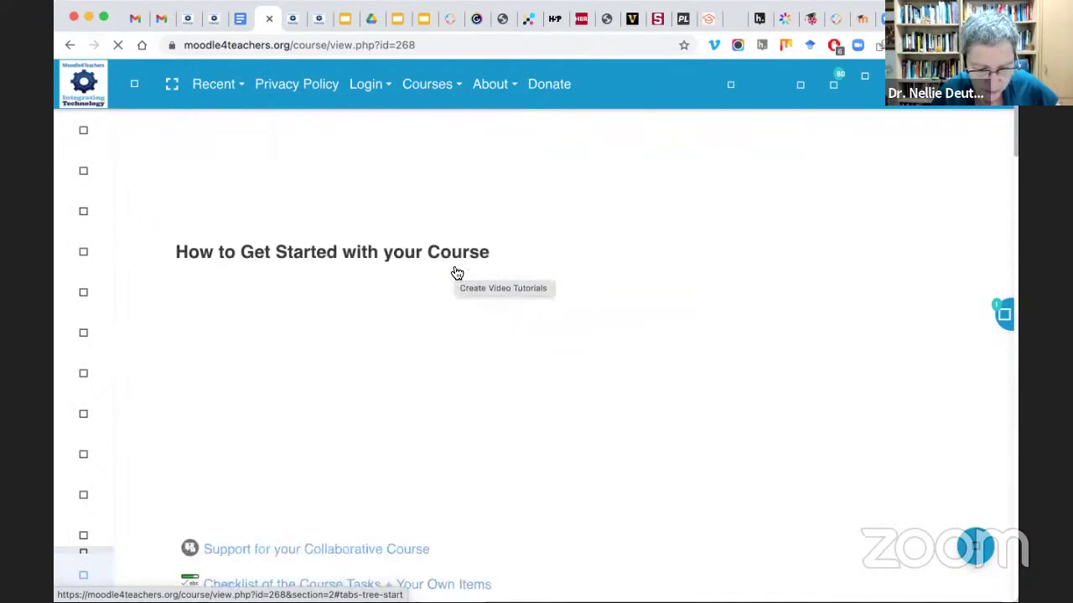
{"action": "scroll", "coordinate": [390, 276], "scroll_direction": "down", "scroll_amount": 5}
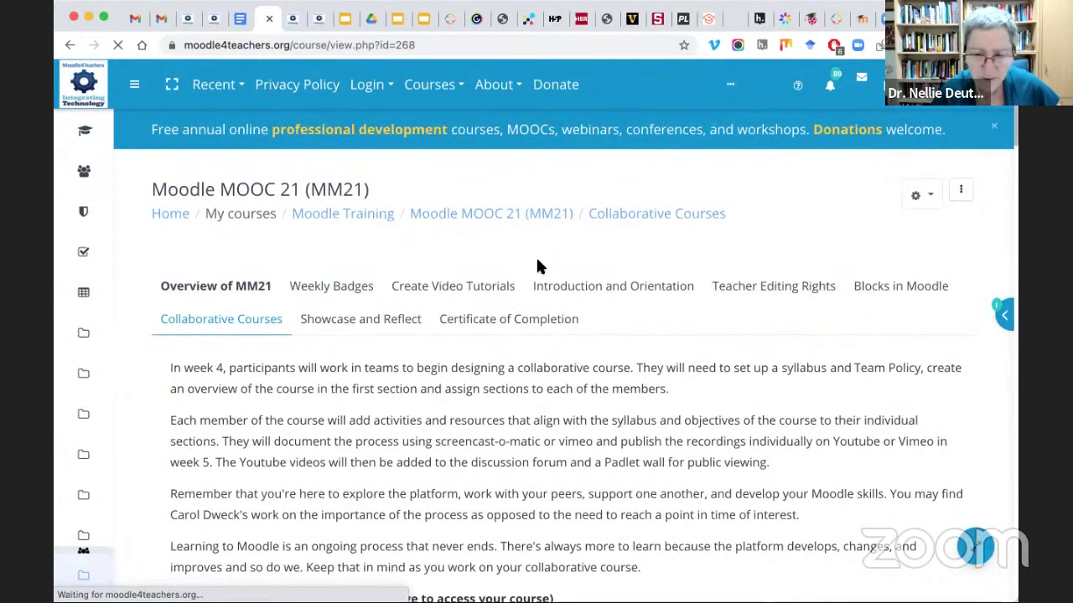
{"action": "scroll", "coordinate": [341, 363], "scroll_direction": "down", "scroll_amount": 10}
{"action": "scroll", "coordinate": [342, 362], "scroll_direction": "down", "scroll_amount": 10}
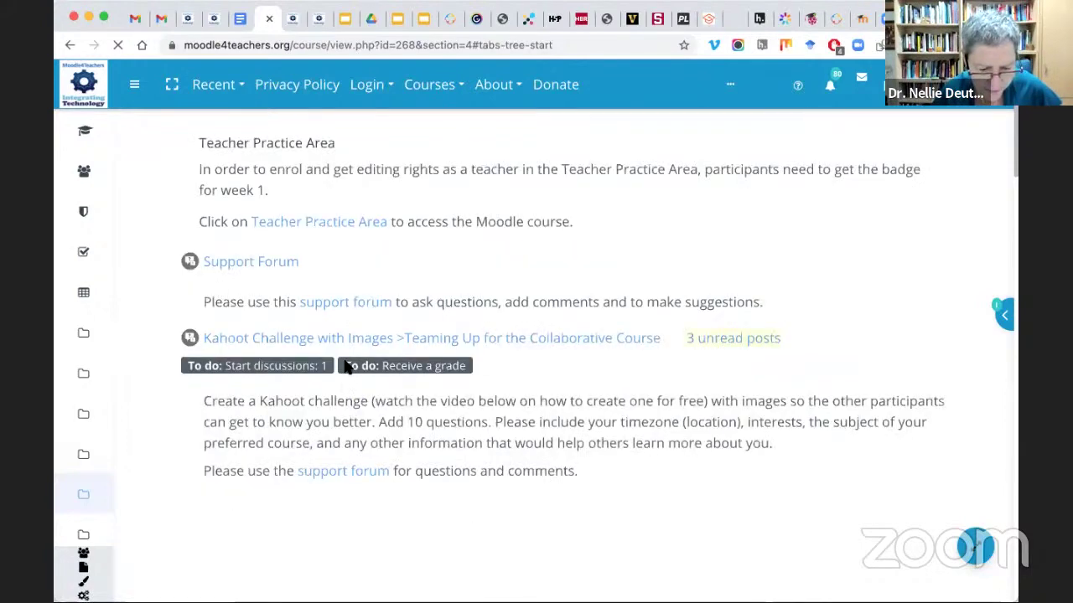
{"action": "scroll", "coordinate": [345, 366], "scroll_direction": "down", "scroll_amount": 4}
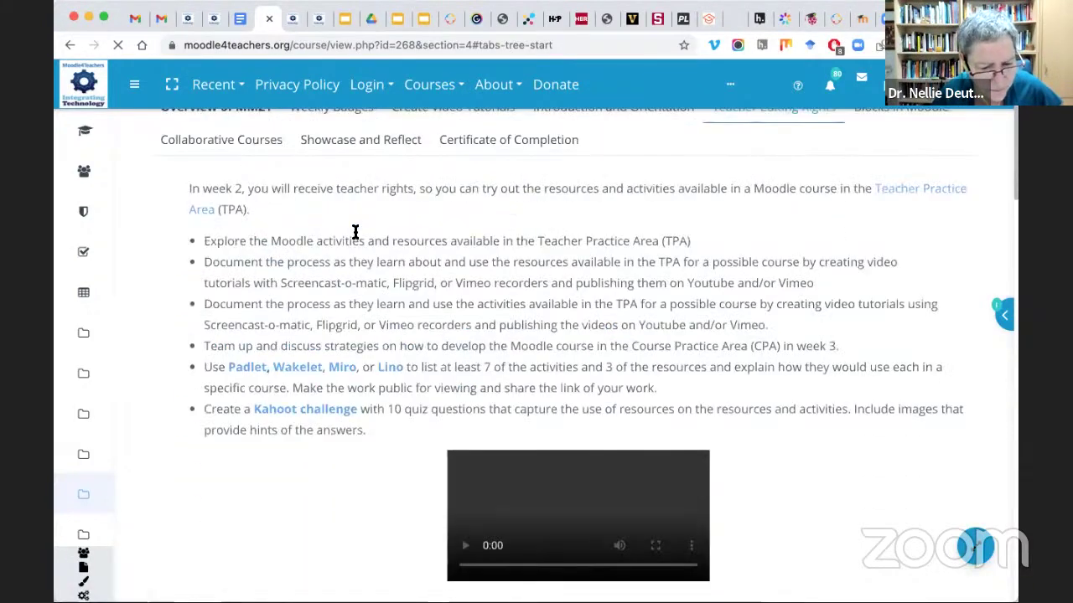
{"action": "scroll", "coordinate": [355, 319], "scroll_direction": "down", "scroll_amount": 6}
{"action": "scroll", "coordinate": [354, 324], "scroll_direction": "down", "scroll_amount": 12}
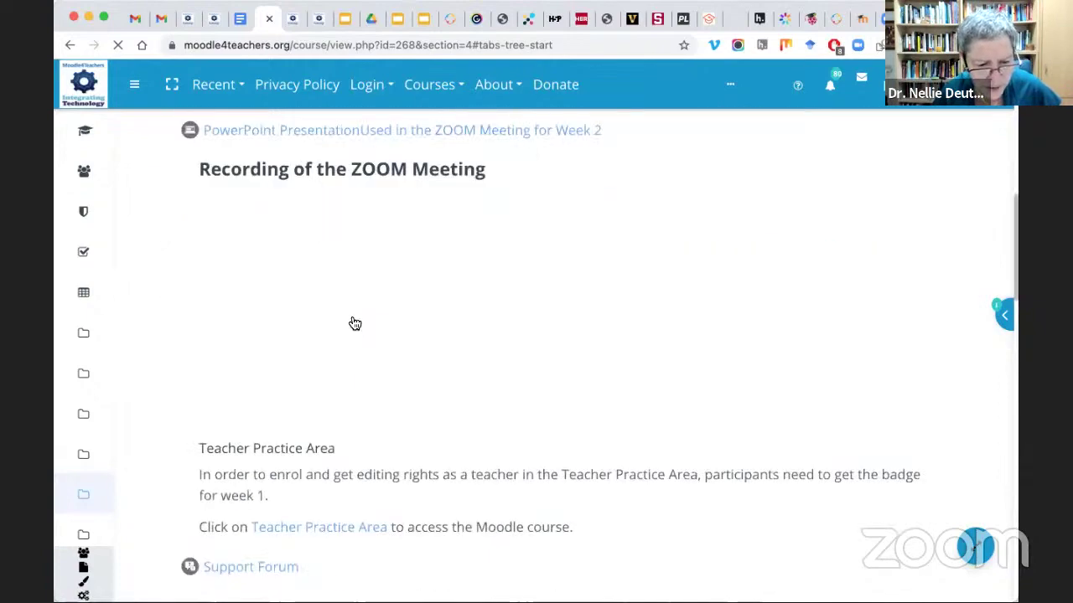
{"action": "scroll", "coordinate": [354, 324], "scroll_direction": "down", "scroll_amount": 4}
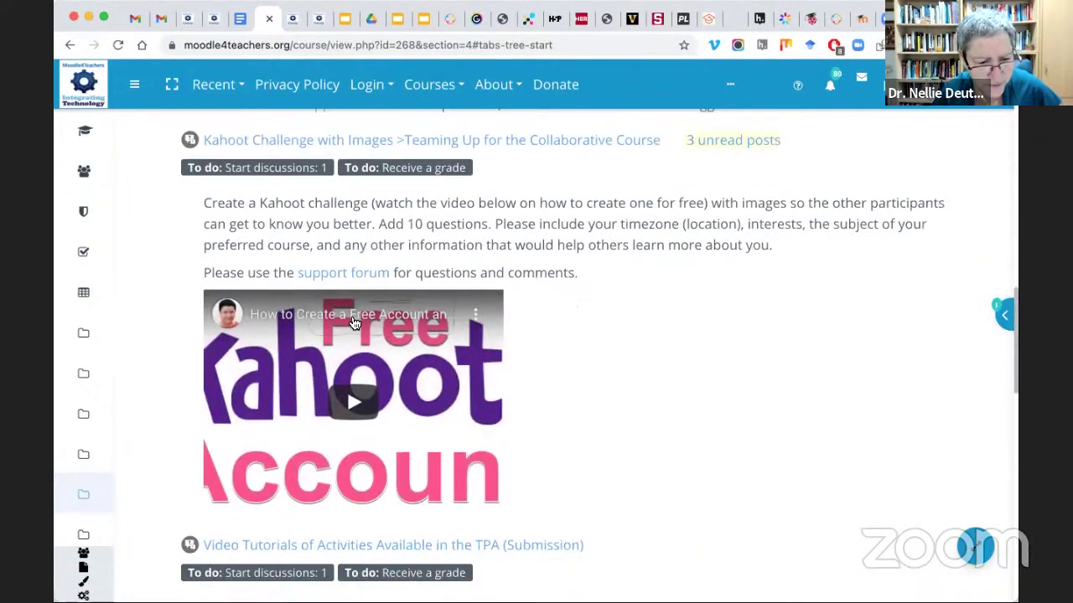
{"action": "scroll", "coordinate": [377, 301], "scroll_direction": "up", "scroll_amount": 4}
{"action": "scroll", "coordinate": [382, 295], "scroll_direction": "up", "scroll_amount": 3}
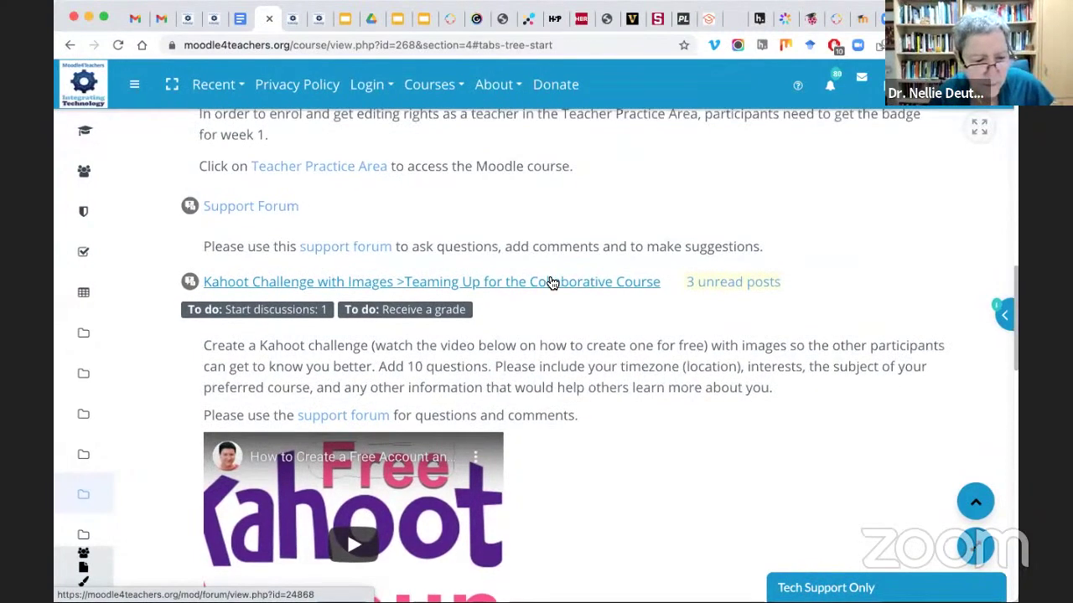
{"action": "scroll", "coordinate": [548, 281], "scroll_direction": "down", "scroll_amount": 8}
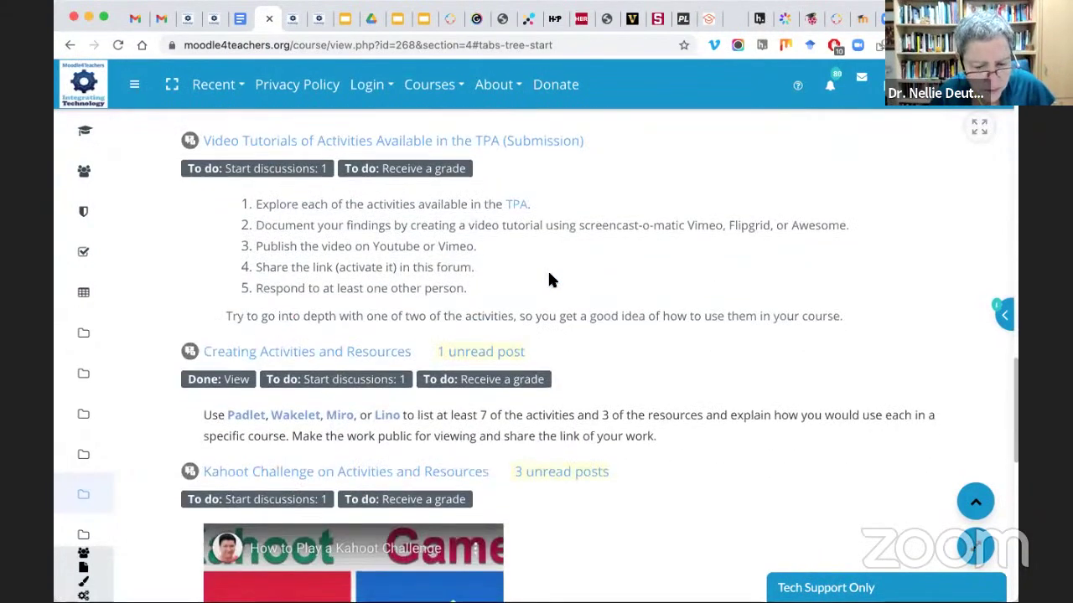
{"action": "scroll", "coordinate": [501, 285], "scroll_direction": "down", "scroll_amount": 2}
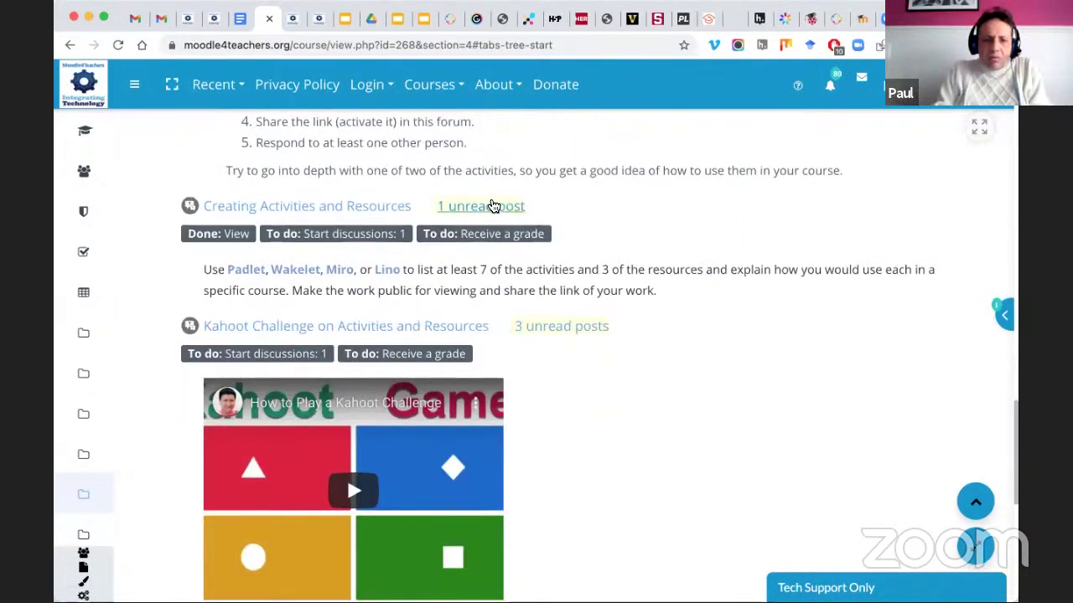
{"action": "scroll", "coordinate": [419, 276], "scroll_direction": "down", "scroll_amount": 1}
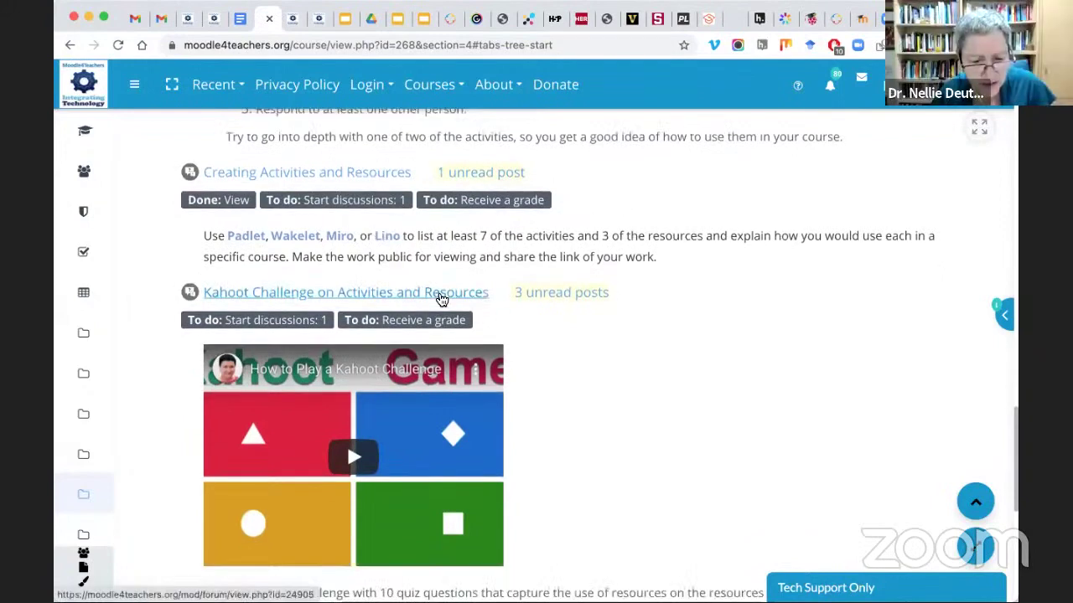
{"action": "scroll", "coordinate": [448, 260], "scroll_direction": "down", "scroll_amount": 2}
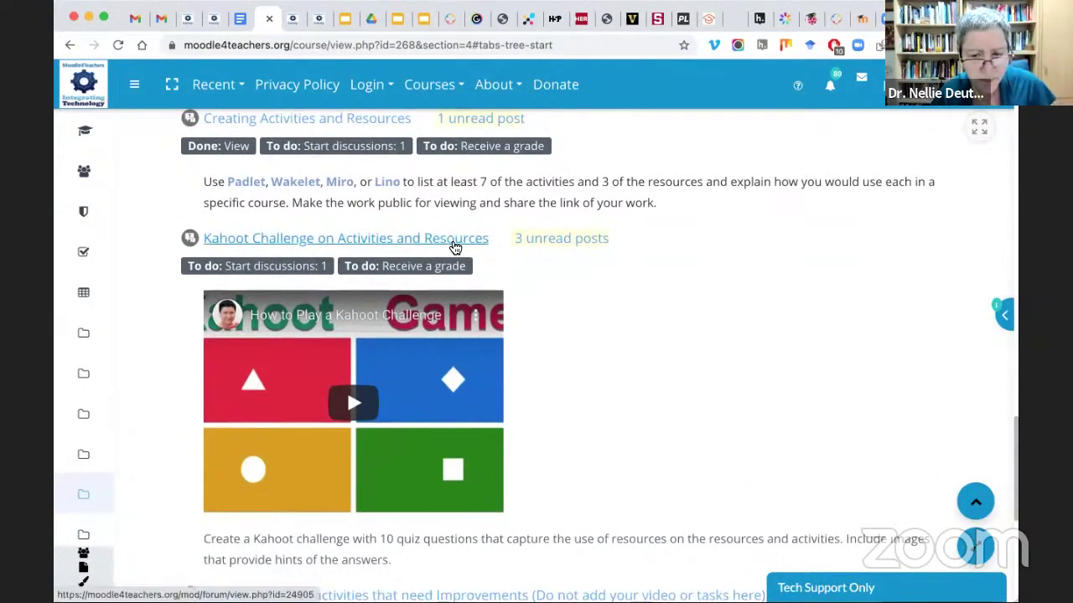
Step: Open the forum's 3 unread posts and read the 'My Kahoot on activities and resources' discussion
{"action": "left_click", "coordinate": [569, 243]}
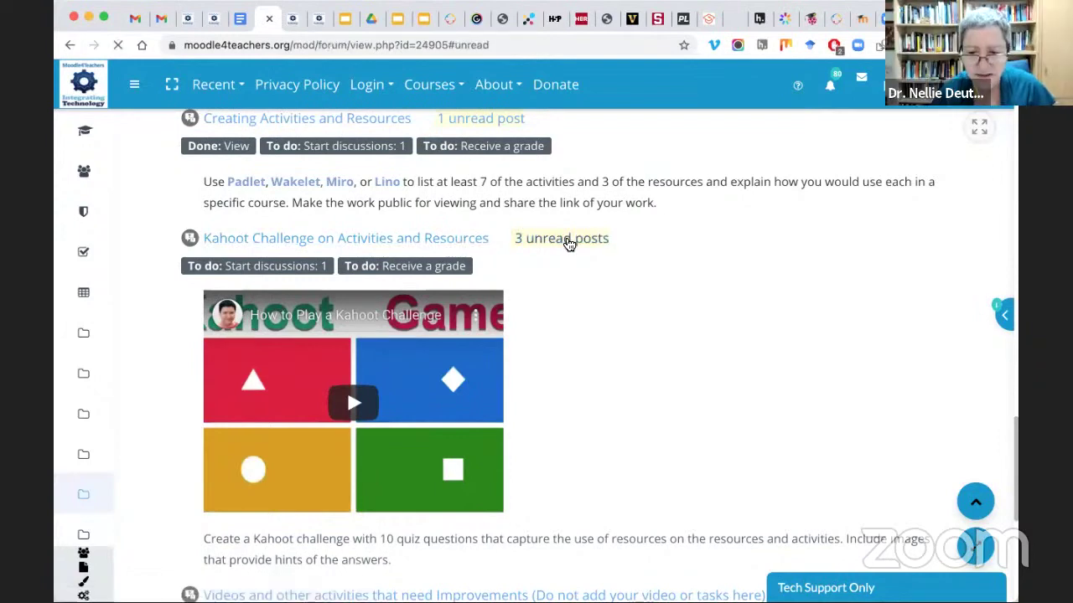
{"action": "scroll", "coordinate": [421, 304], "scroll_direction": "down", "scroll_amount": 5}
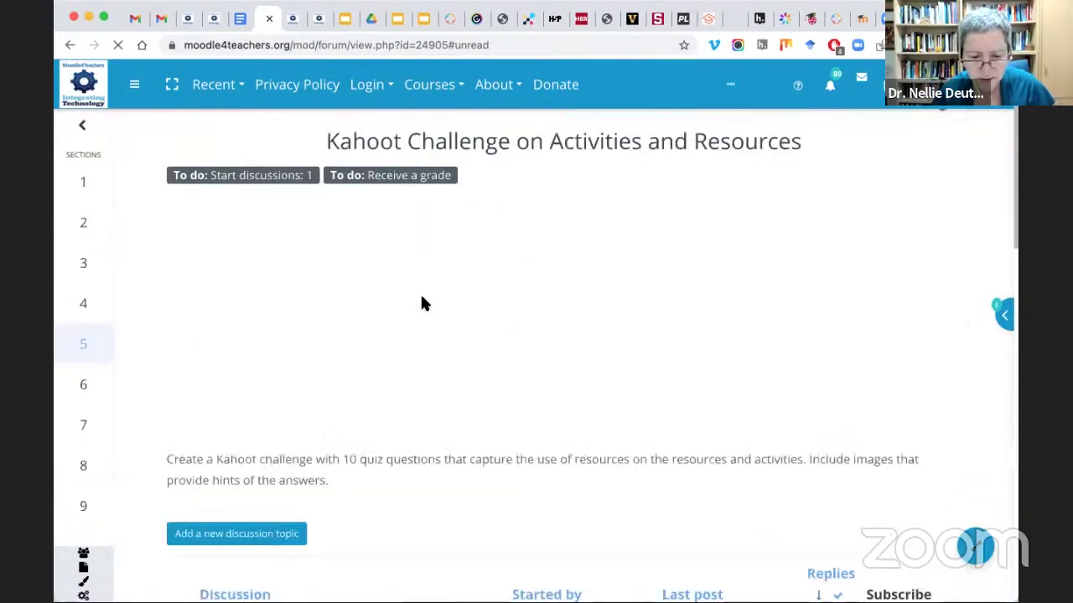
{"action": "scroll", "coordinate": [421, 304], "scroll_direction": "down", "scroll_amount": 4}
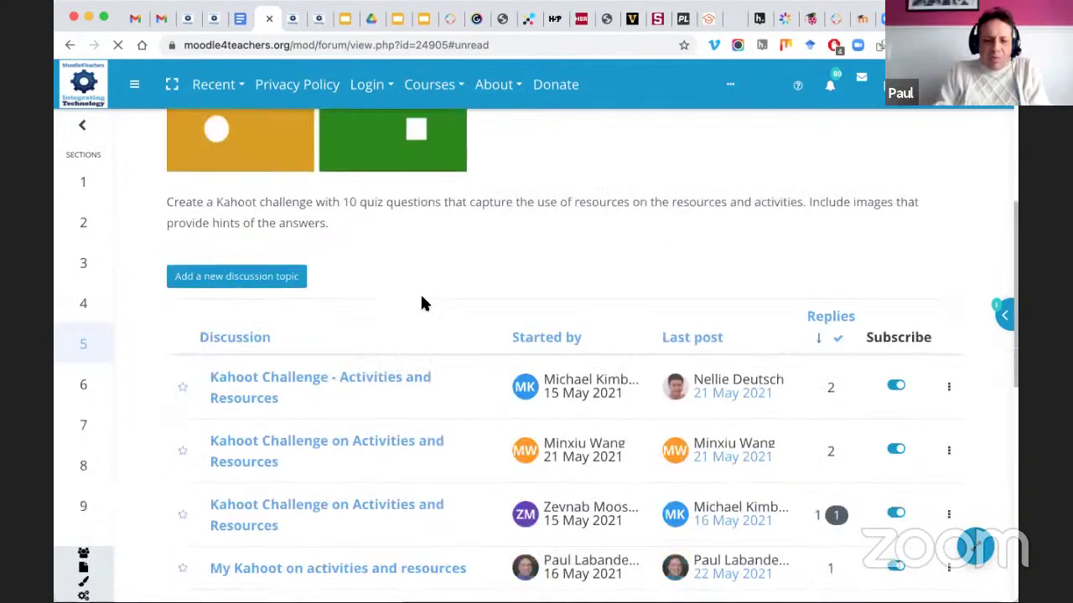
{"action": "scroll", "coordinate": [520, 315], "scroll_direction": "down", "scroll_amount": 1}
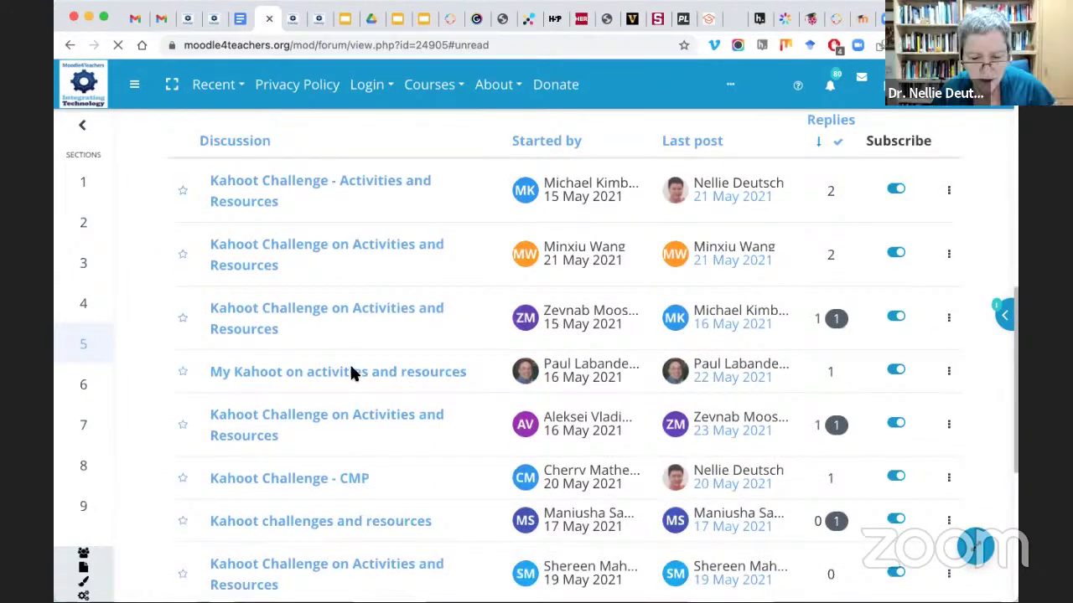
{"action": "scroll", "coordinate": [352, 370], "scroll_direction": "down", "scroll_amount": 3}
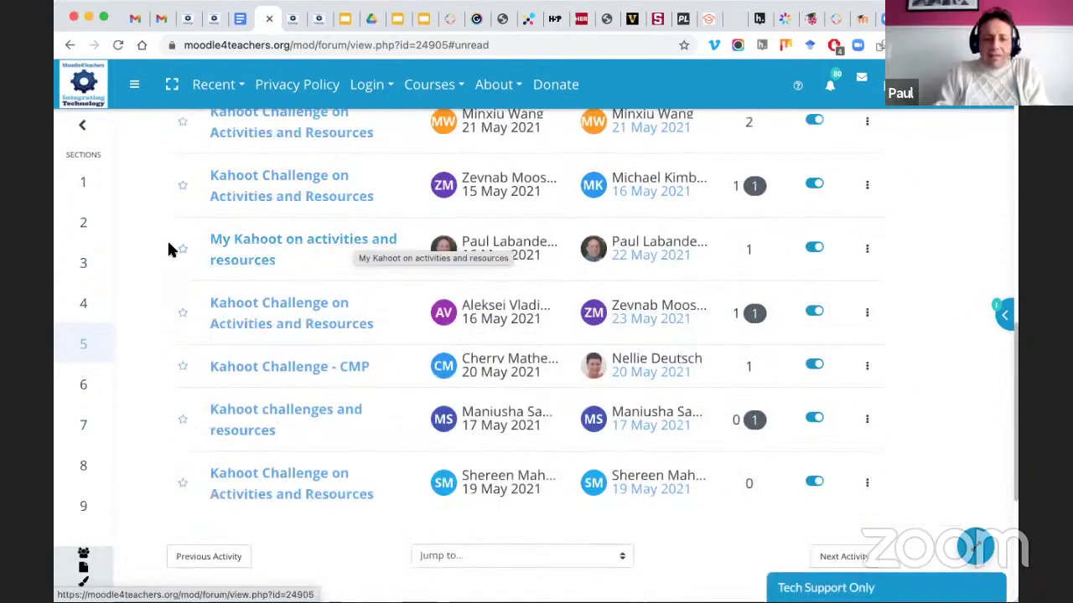
{"action": "left_click", "coordinate": [331, 242]}
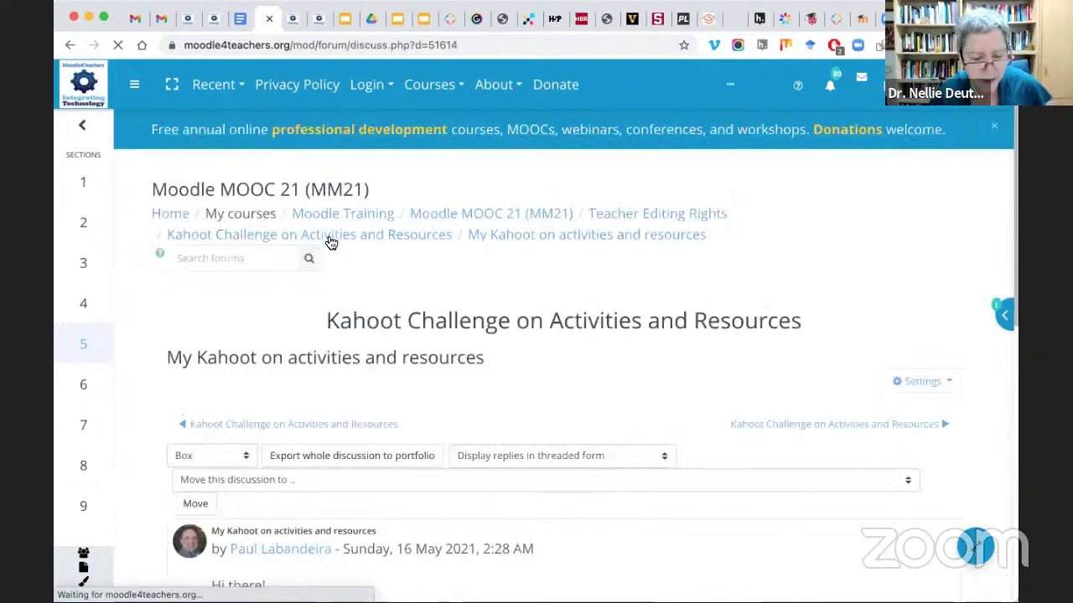
{"action": "scroll", "coordinate": [336, 264], "scroll_direction": "down", "scroll_amount": 5}
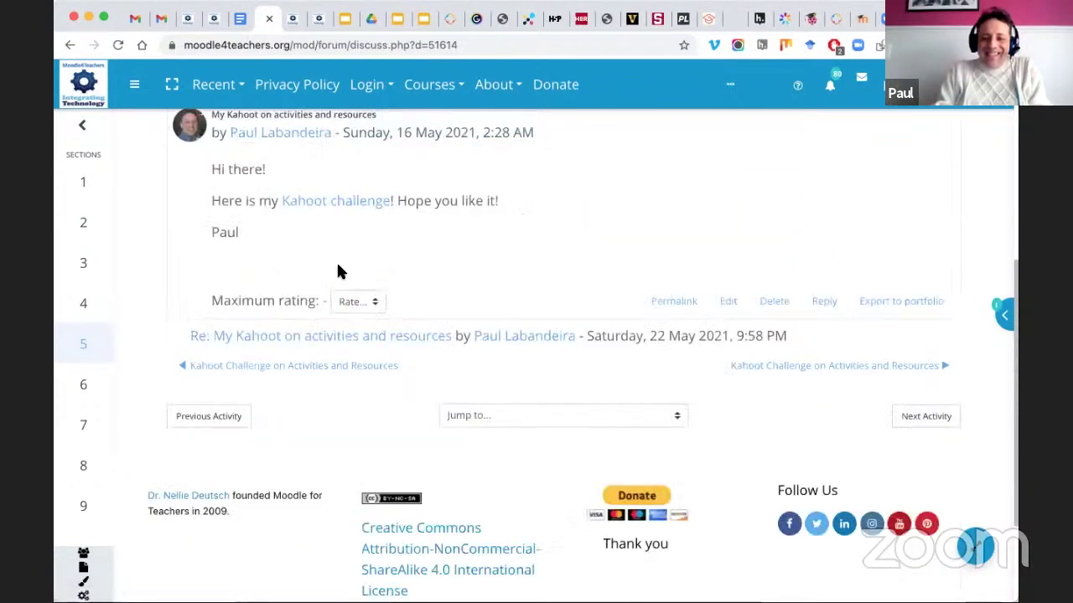
{"action": "scroll", "coordinate": [337, 266], "scroll_direction": "up", "scroll_amount": 3}
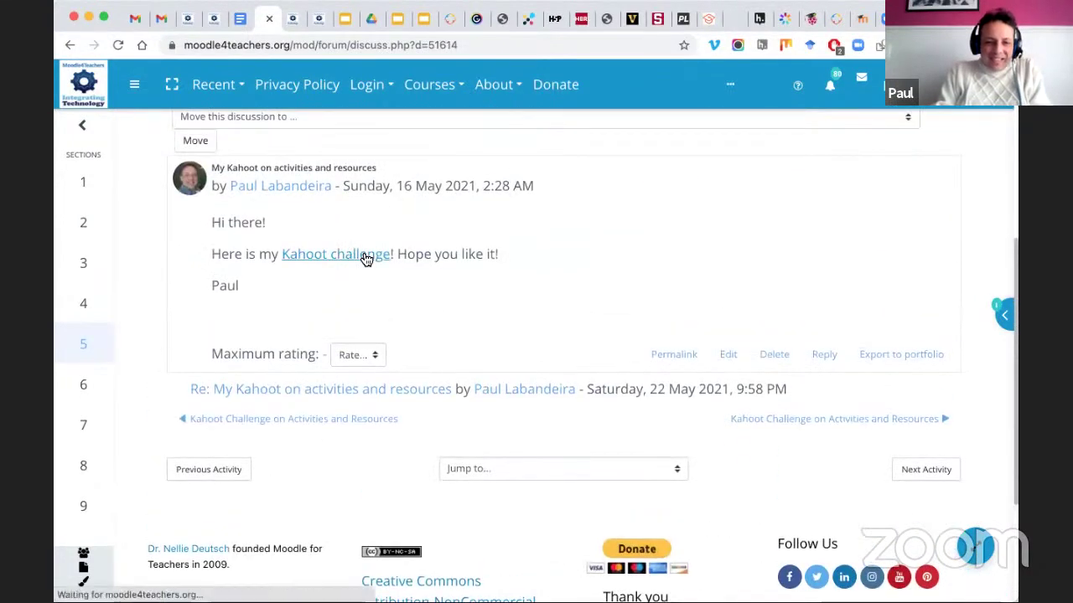
Step: View the 'Use of resources in Moodle' Kahoot podium (top score 5154, 9/10), then return to Moodle
{"action": "left_click", "coordinate": [366, 256]}
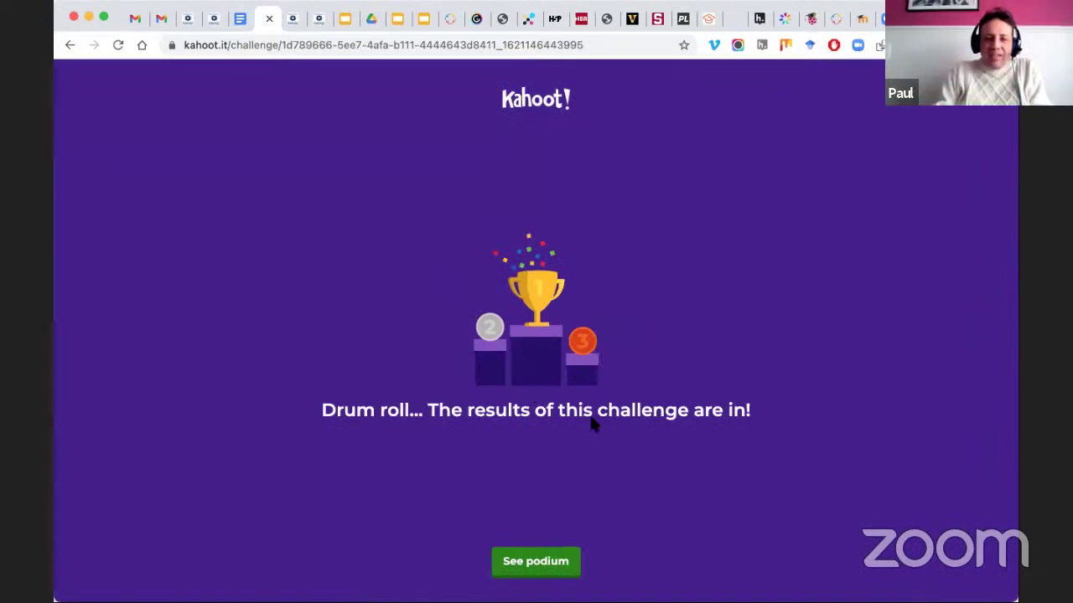
{"action": "left_click", "coordinate": [535, 561]}
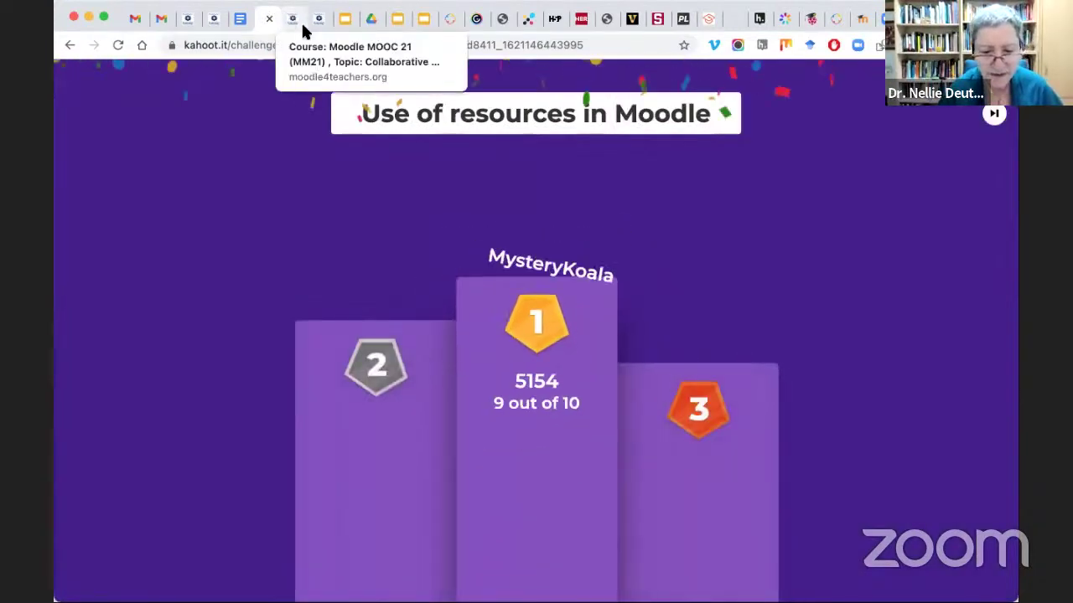
{"action": "left_click", "coordinate": [70, 43]}
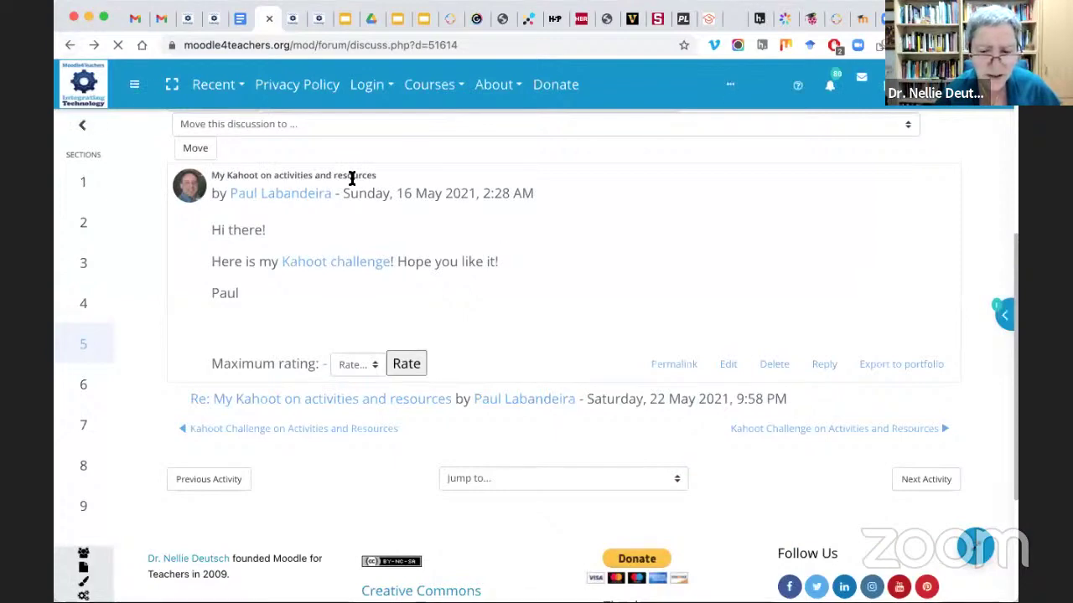
{"action": "scroll", "coordinate": [503, 210], "scroll_direction": "up", "scroll_amount": 5}
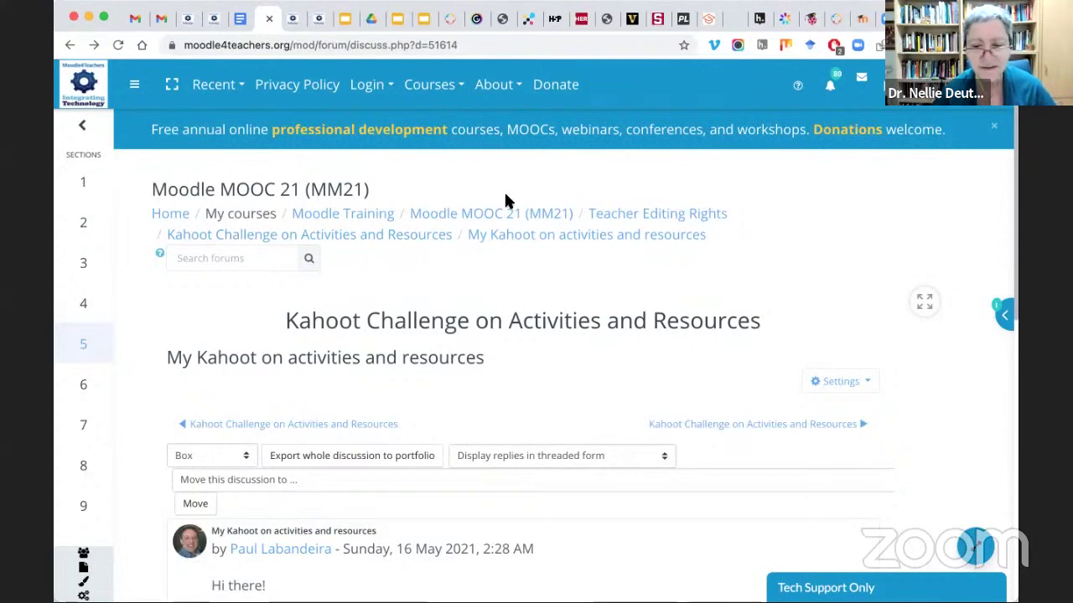
{"action": "scroll", "coordinate": [600, 196], "scroll_direction": "down", "scroll_amount": 2}
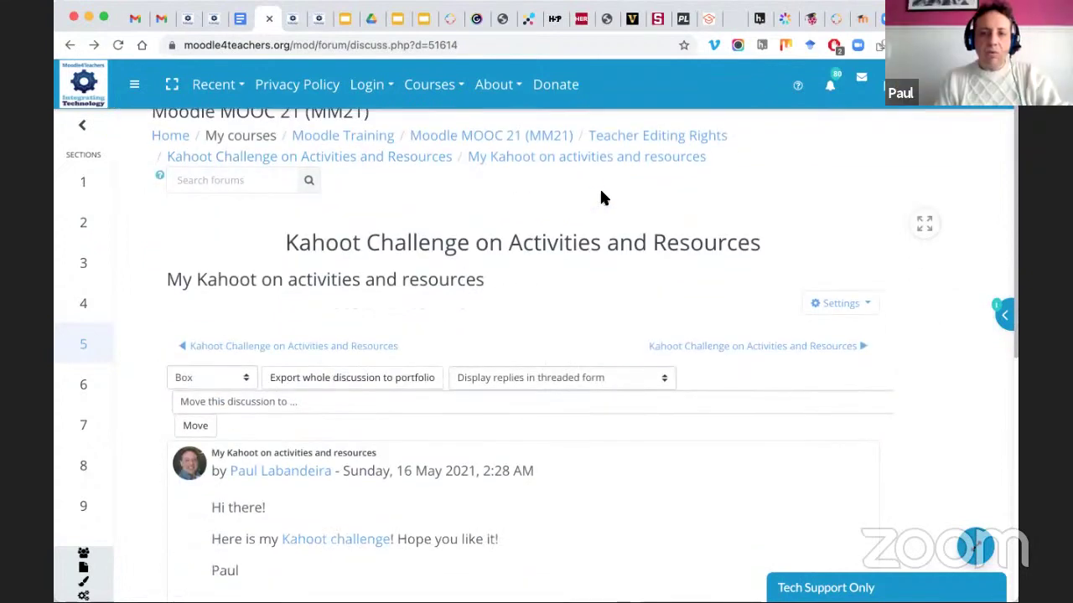
{"action": "scroll", "coordinate": [601, 198], "scroll_direction": "up", "scroll_amount": 2}
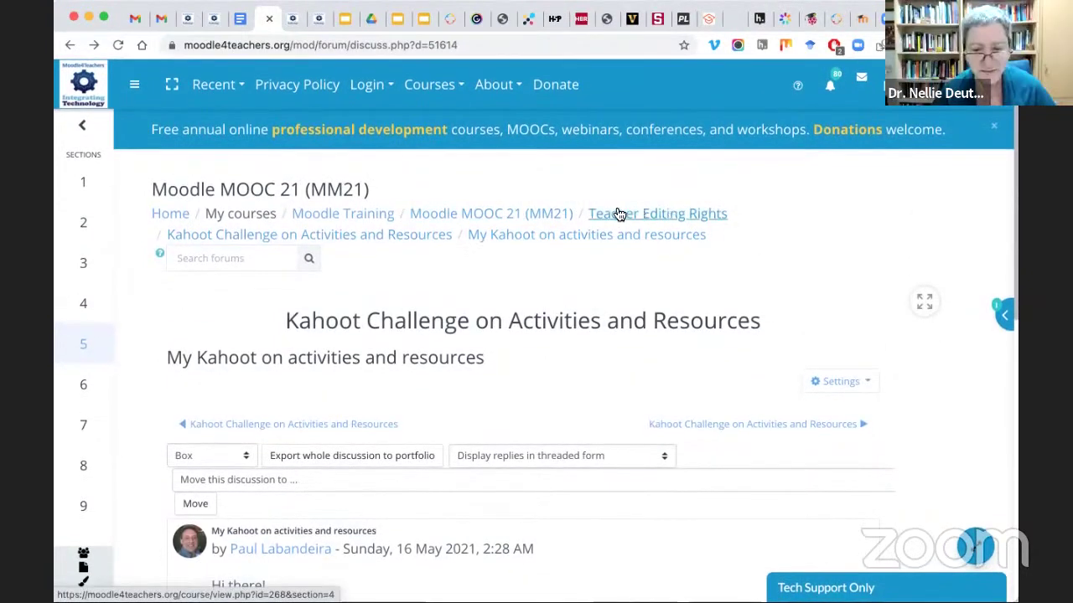